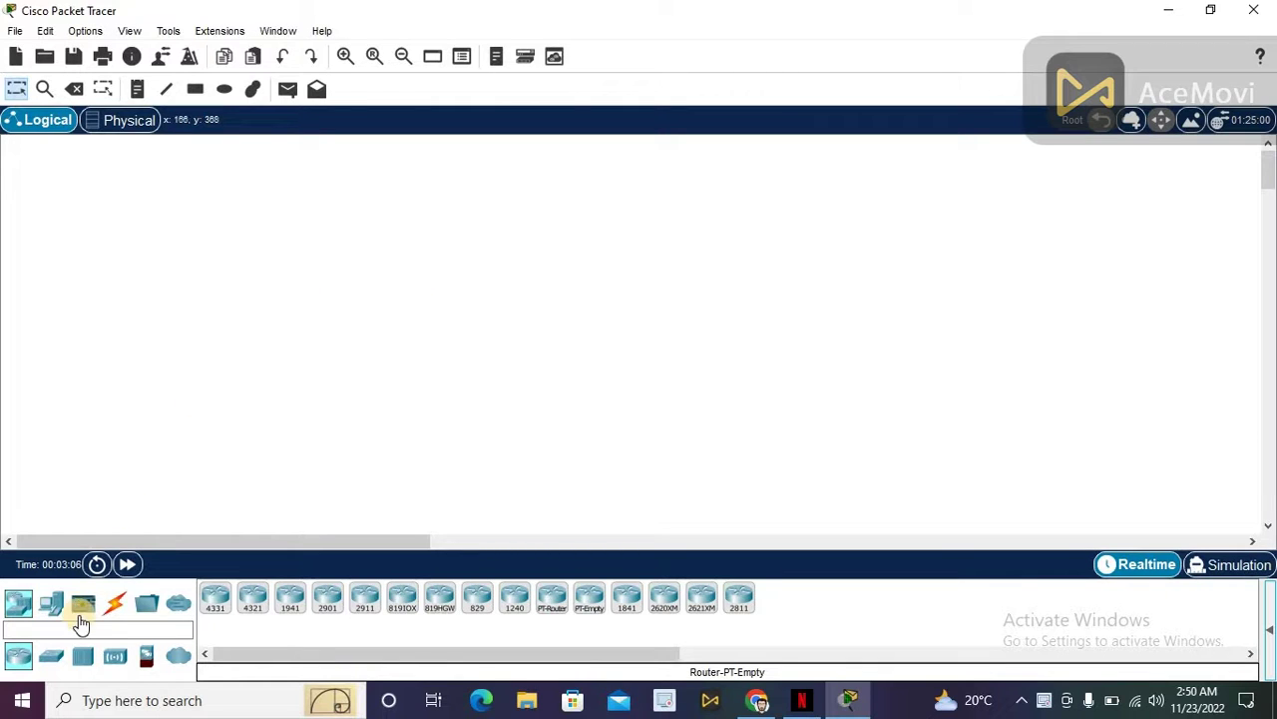
Place three 1841 routers in a row across the workspace and three 2960 switches beneath them.
left_click(627, 601)
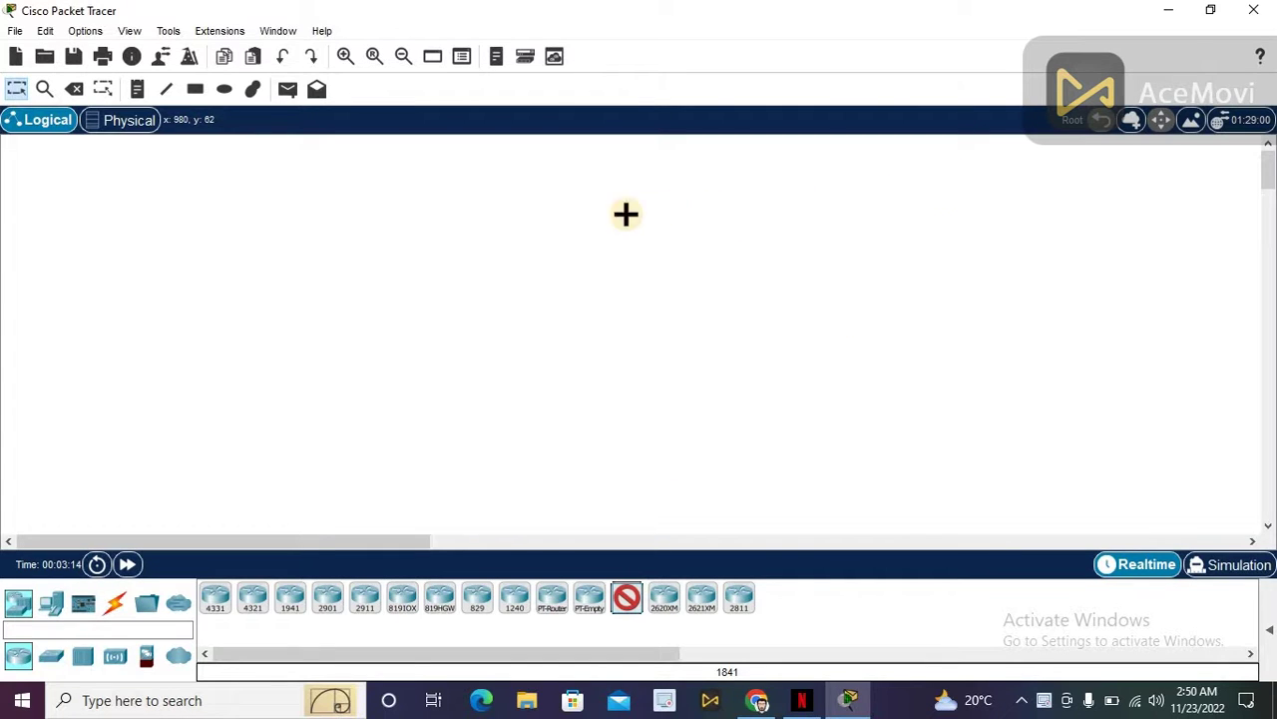
left_click(555, 232)
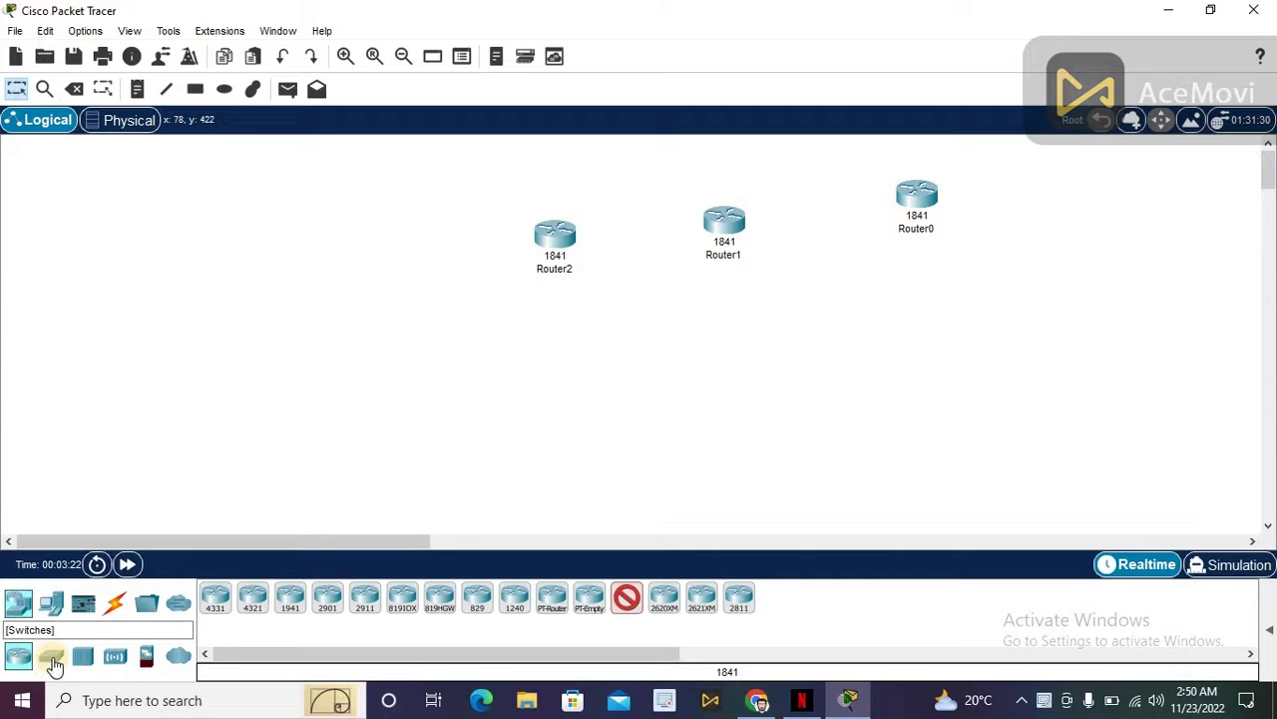
left_click(53, 664)
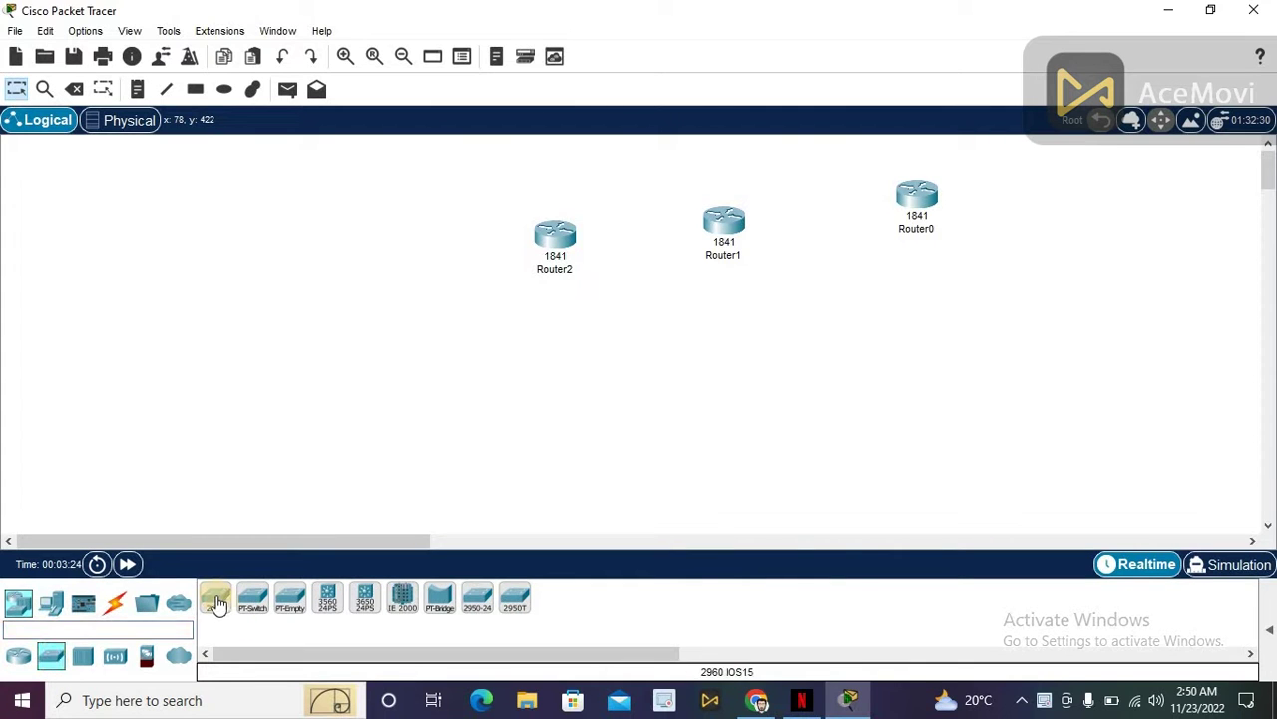
left_click(216, 601)
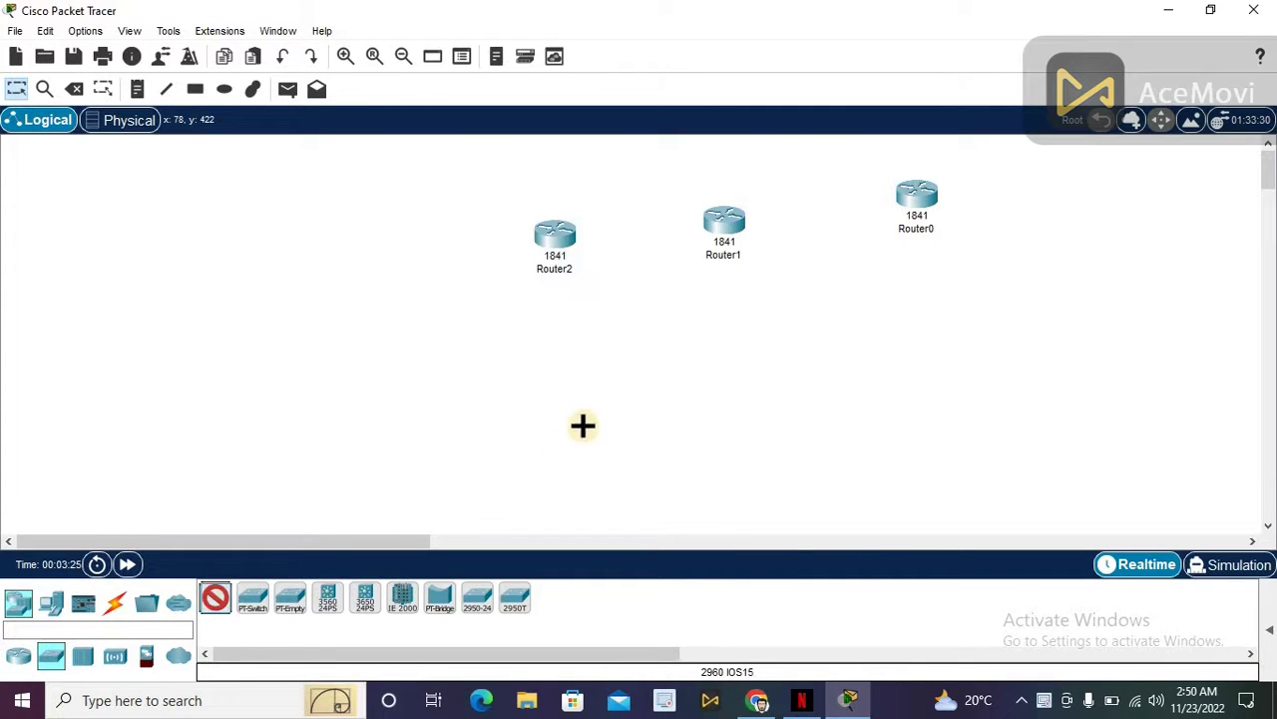
left_click(552, 374)
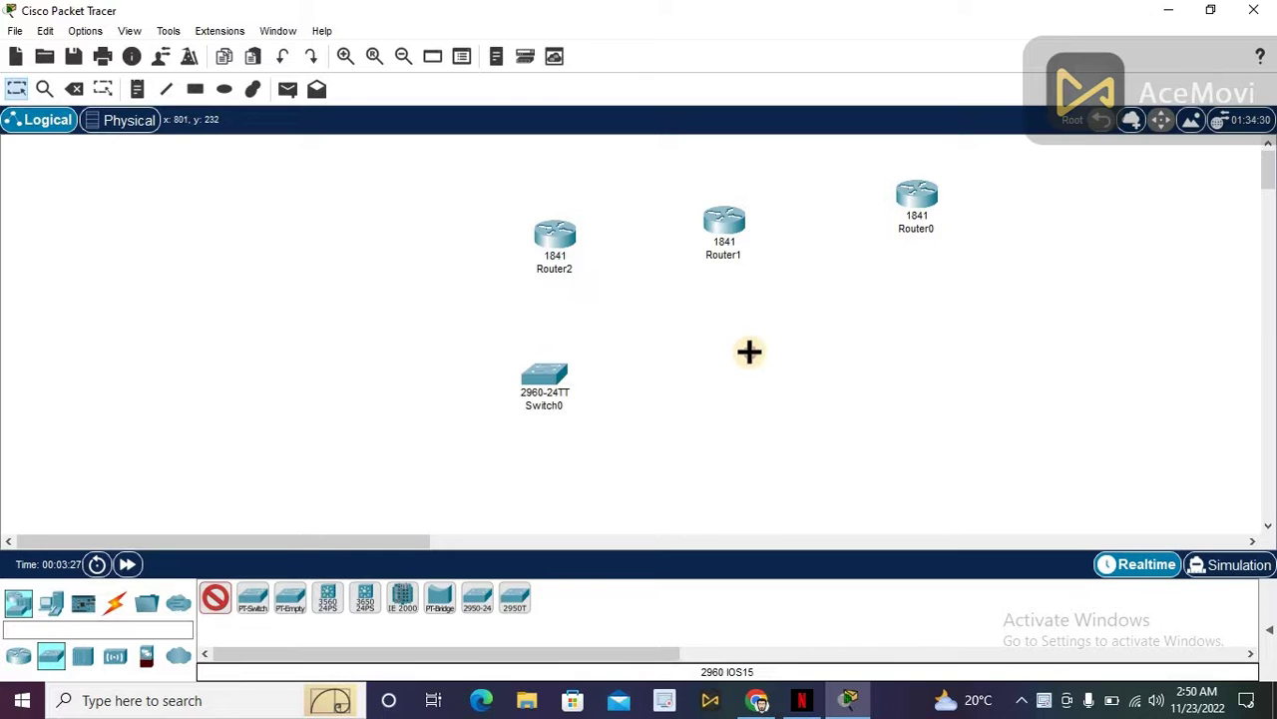
left_click(749, 350)
left_click(951, 348)
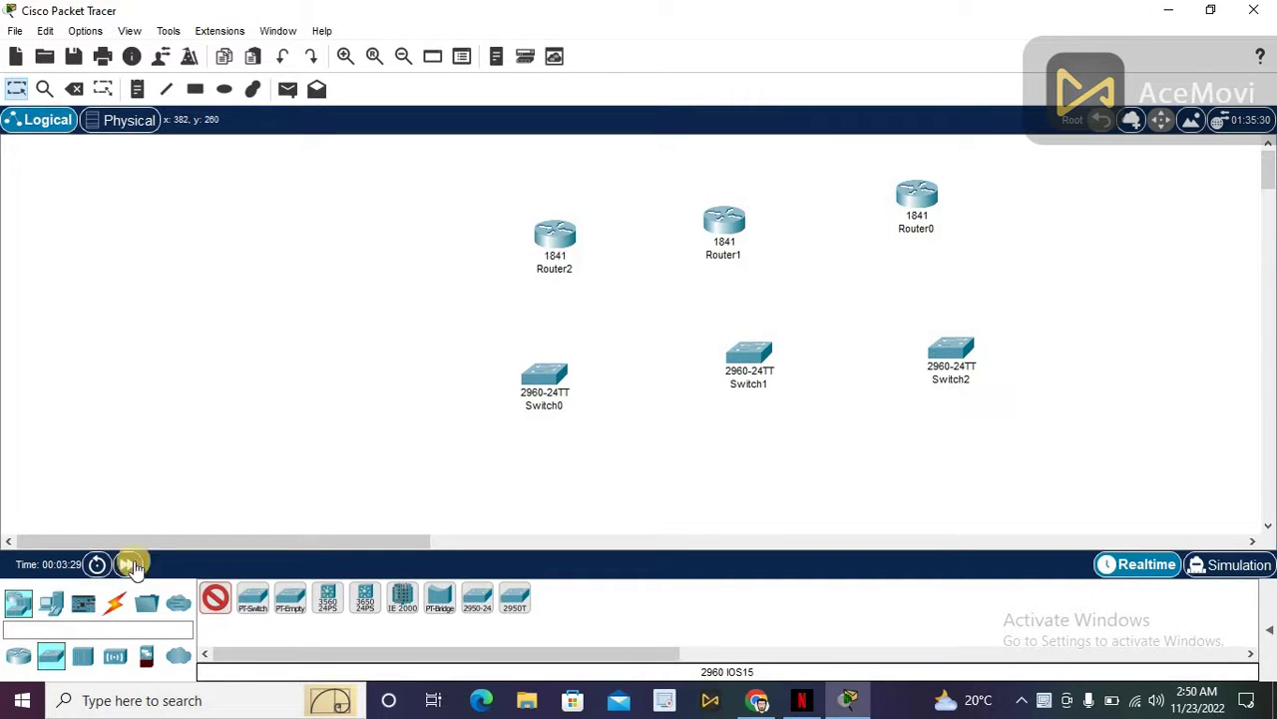
Add six PCs to the topology, placing two beneath each of the three switches.
left_click(53, 605)
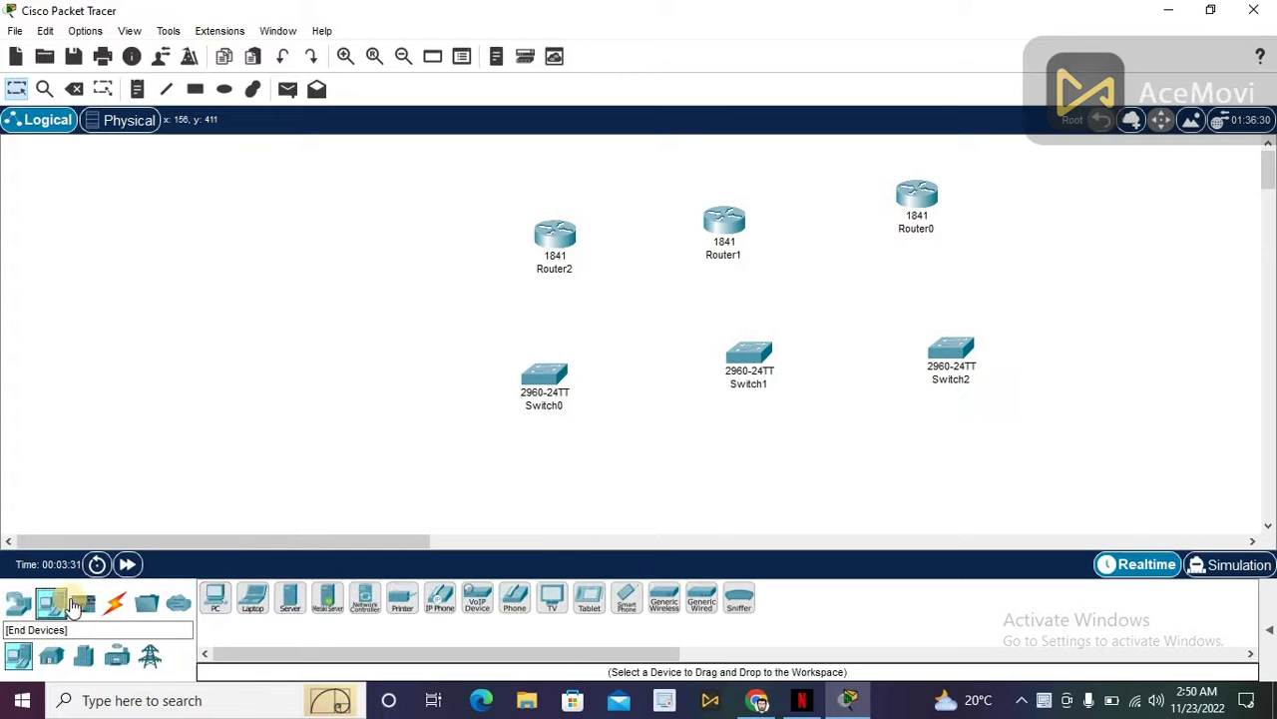
left_click(218, 598)
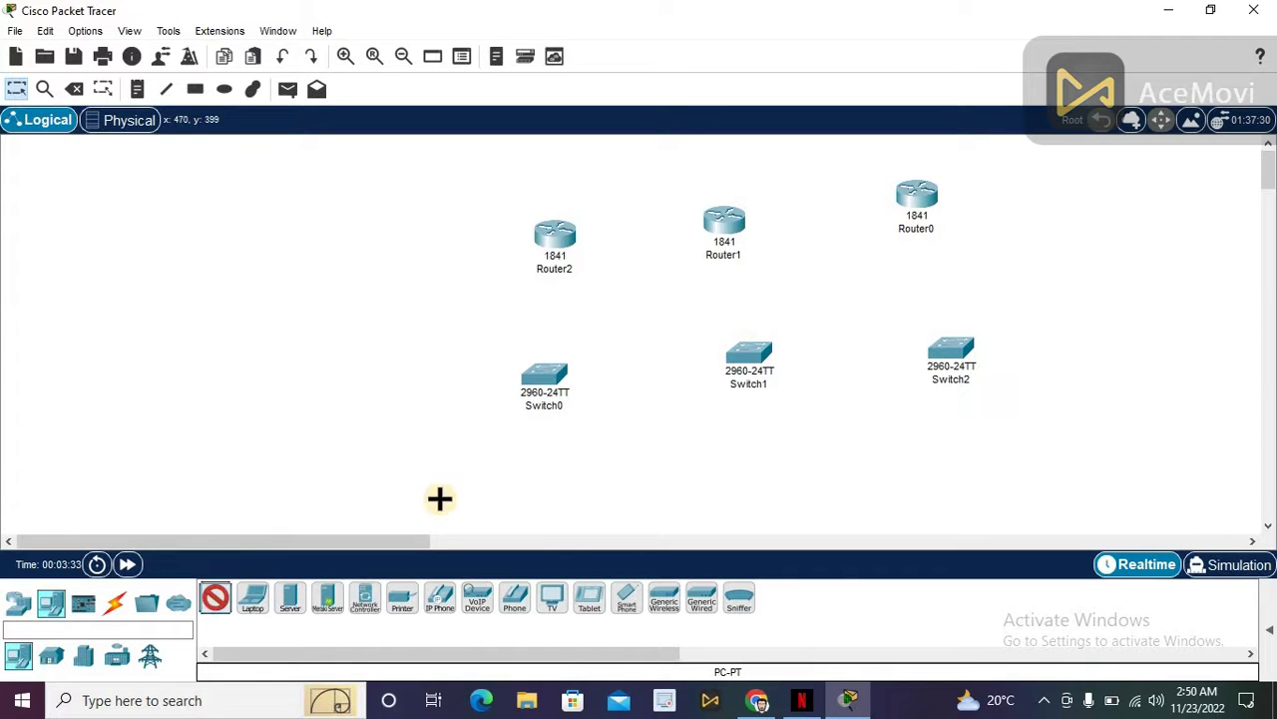
left_click(463, 472)
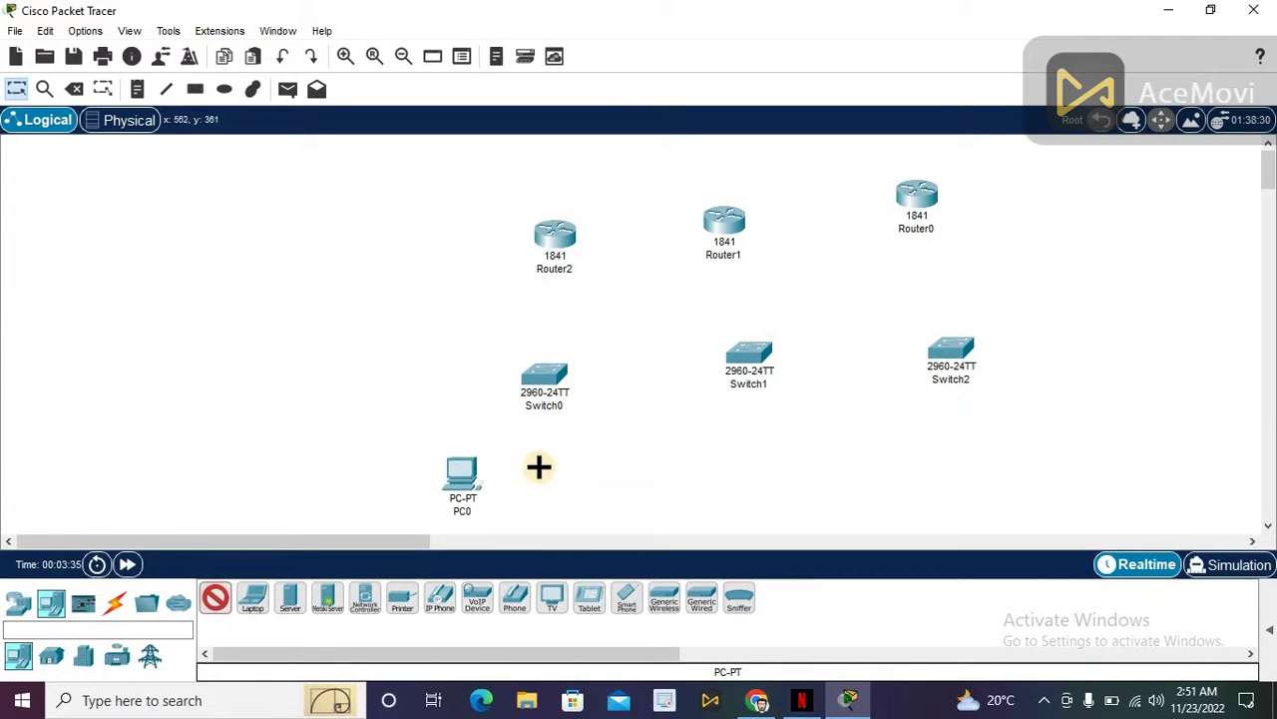
left_click(539, 467)
left_click(712, 473)
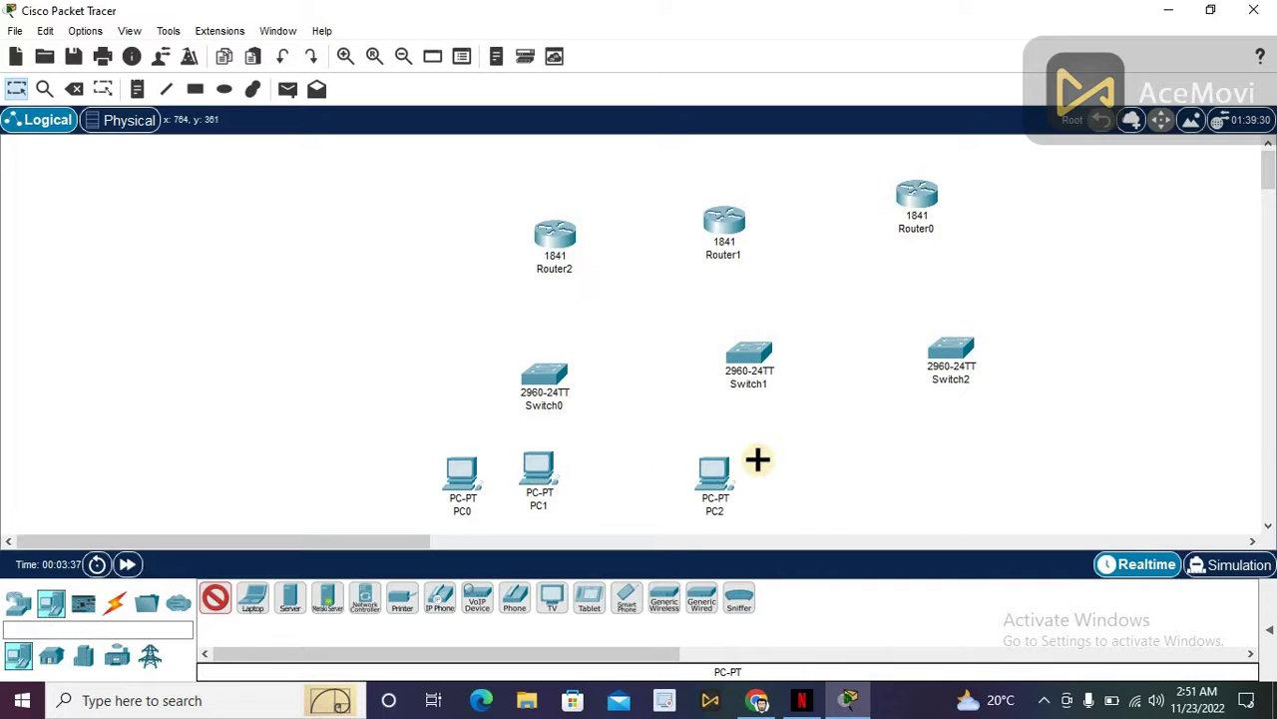
left_click(782, 465)
left_click(914, 435)
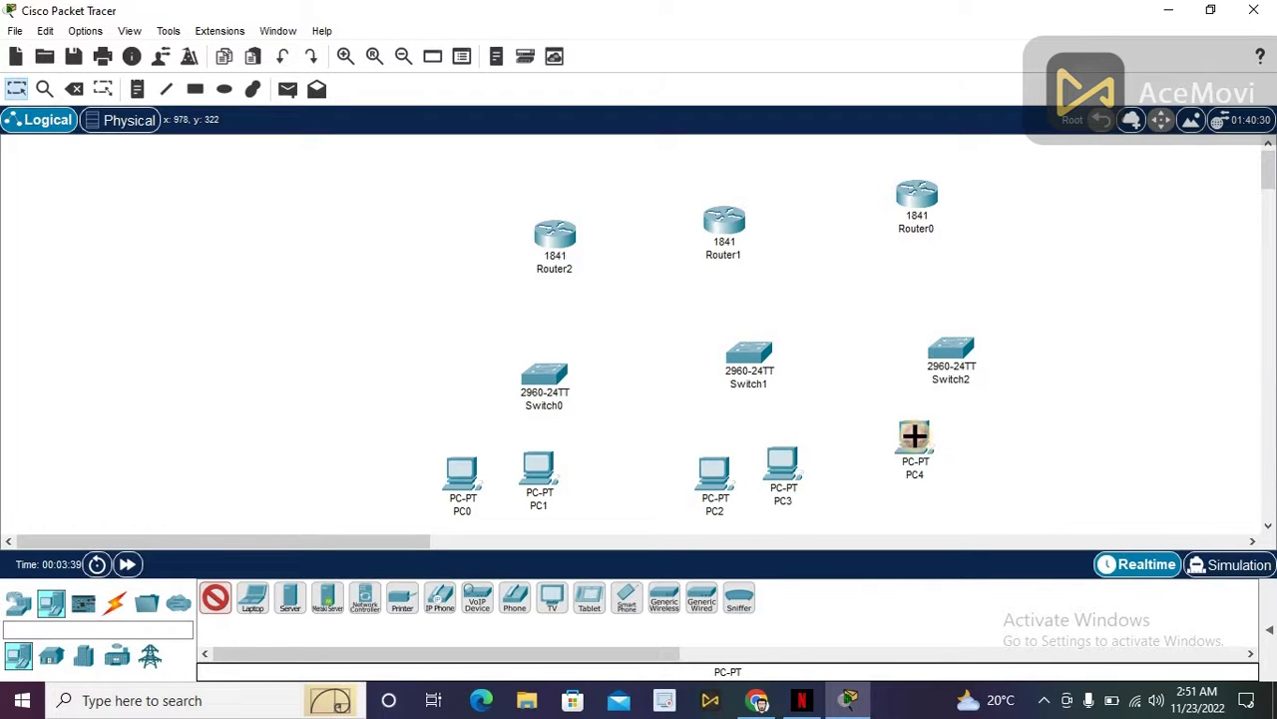
left_click(1019, 435)
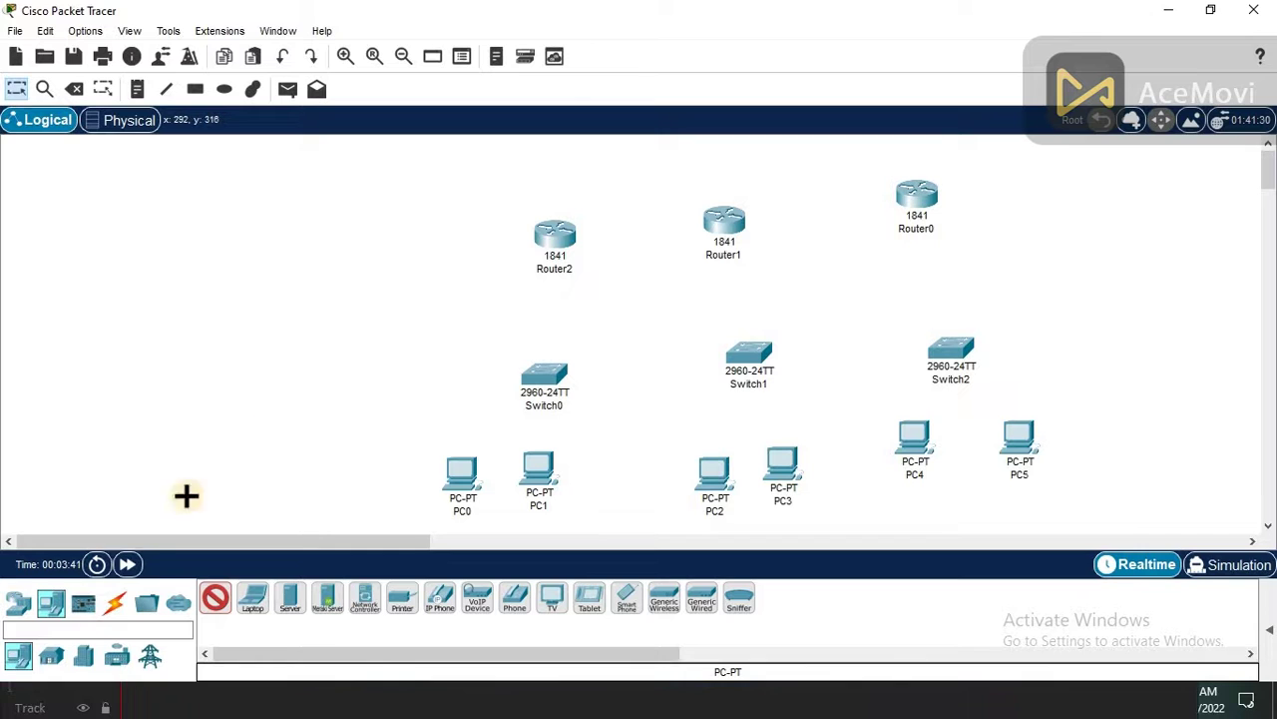
Connect PC0 and PC1 to Switch0, letting the connection type be chosen automatically.
left_click(116, 605)
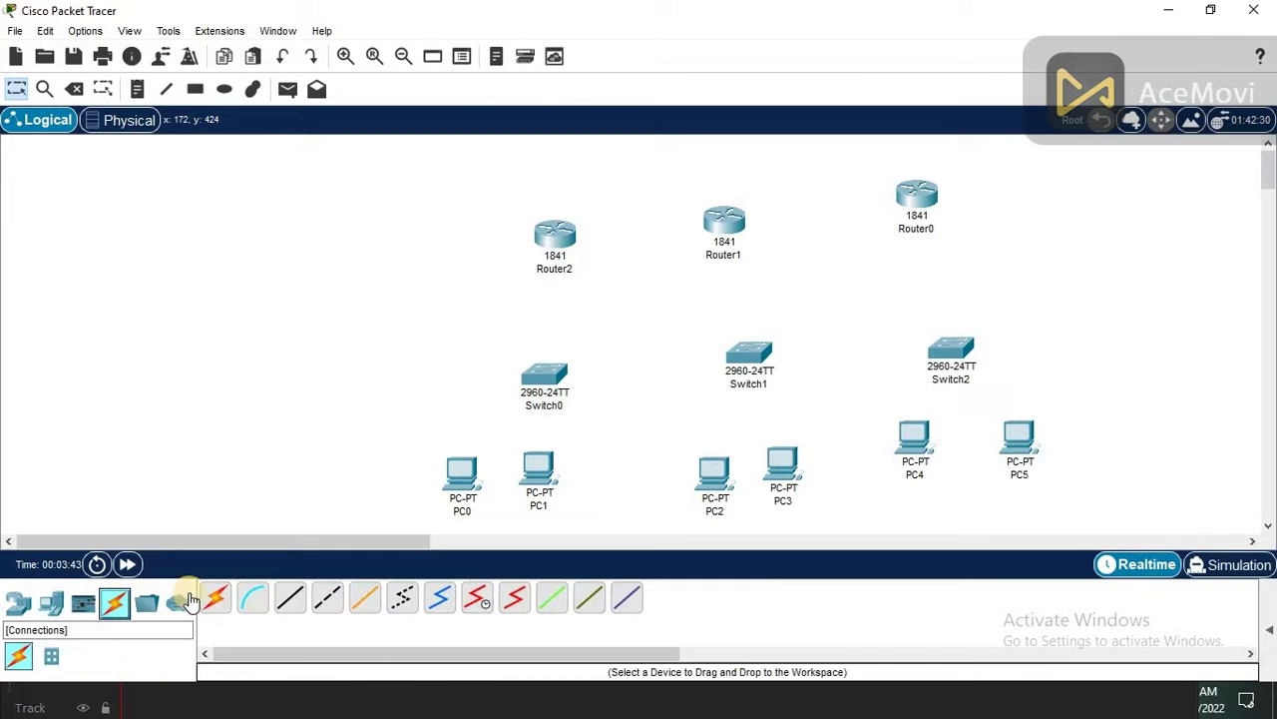
left_click(212, 601)
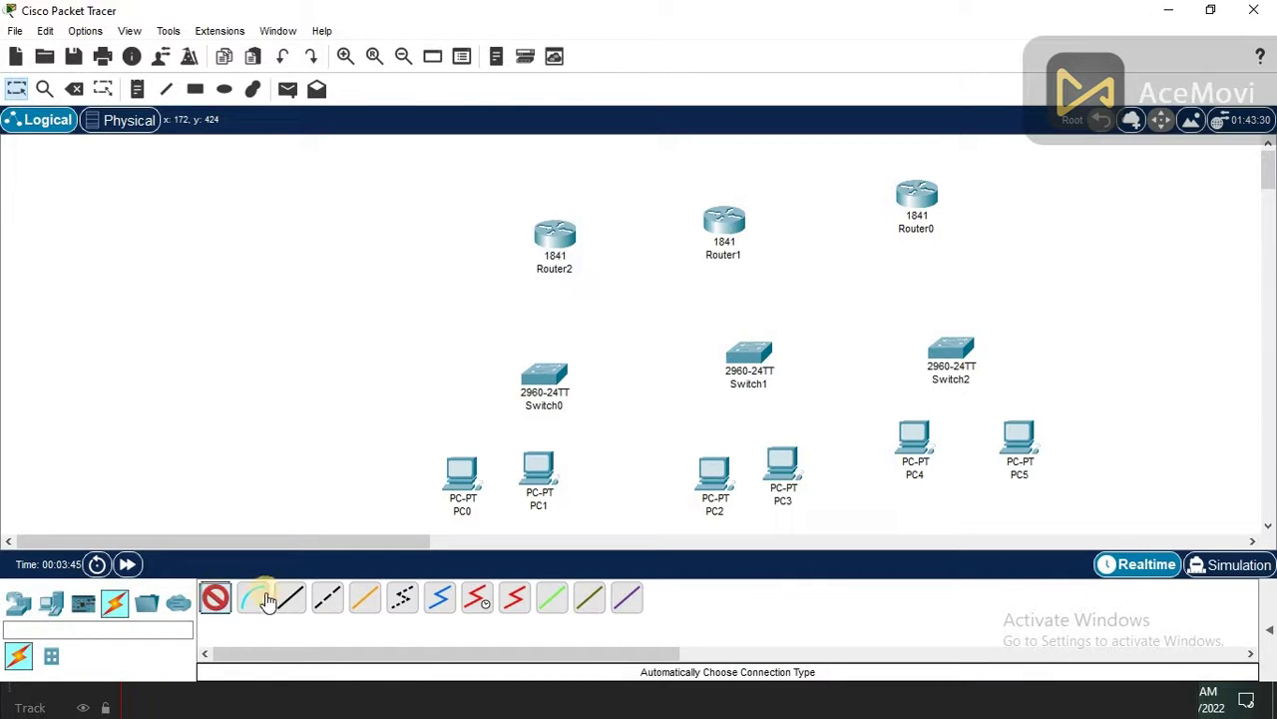
left_click(549, 377)
left_click(462, 475)
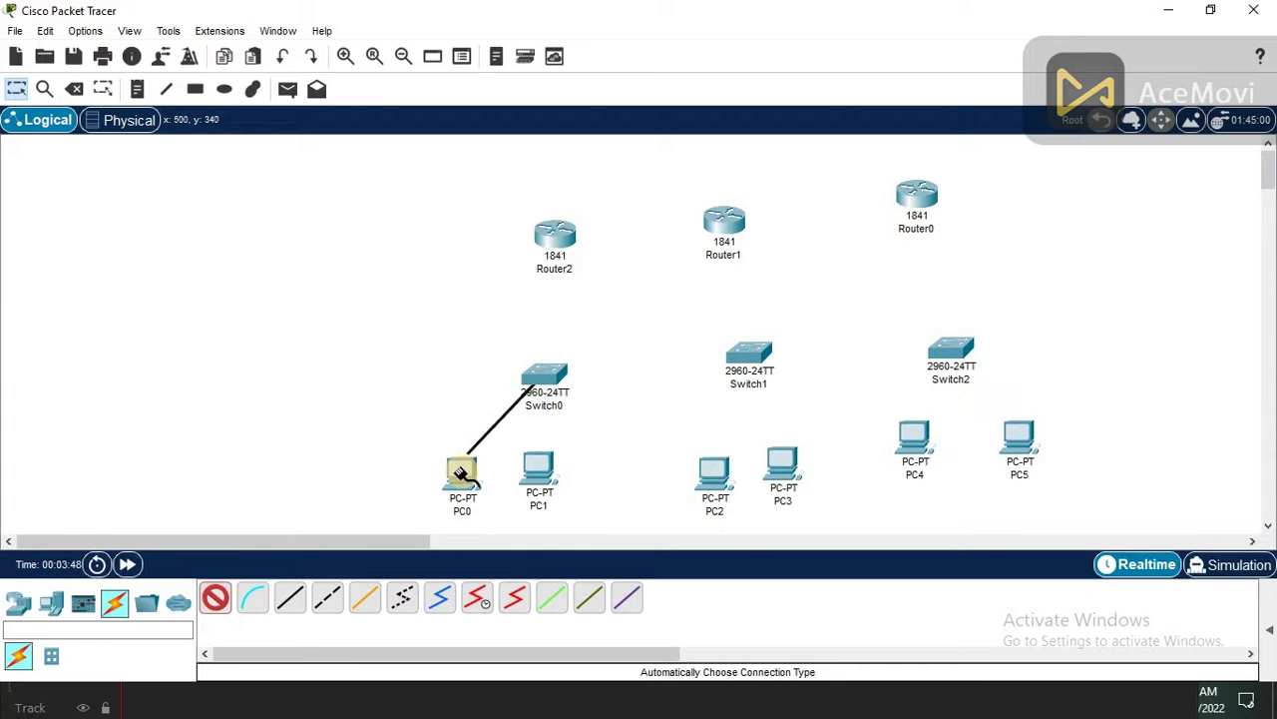
left_click(549, 467)
left_click(552, 371)
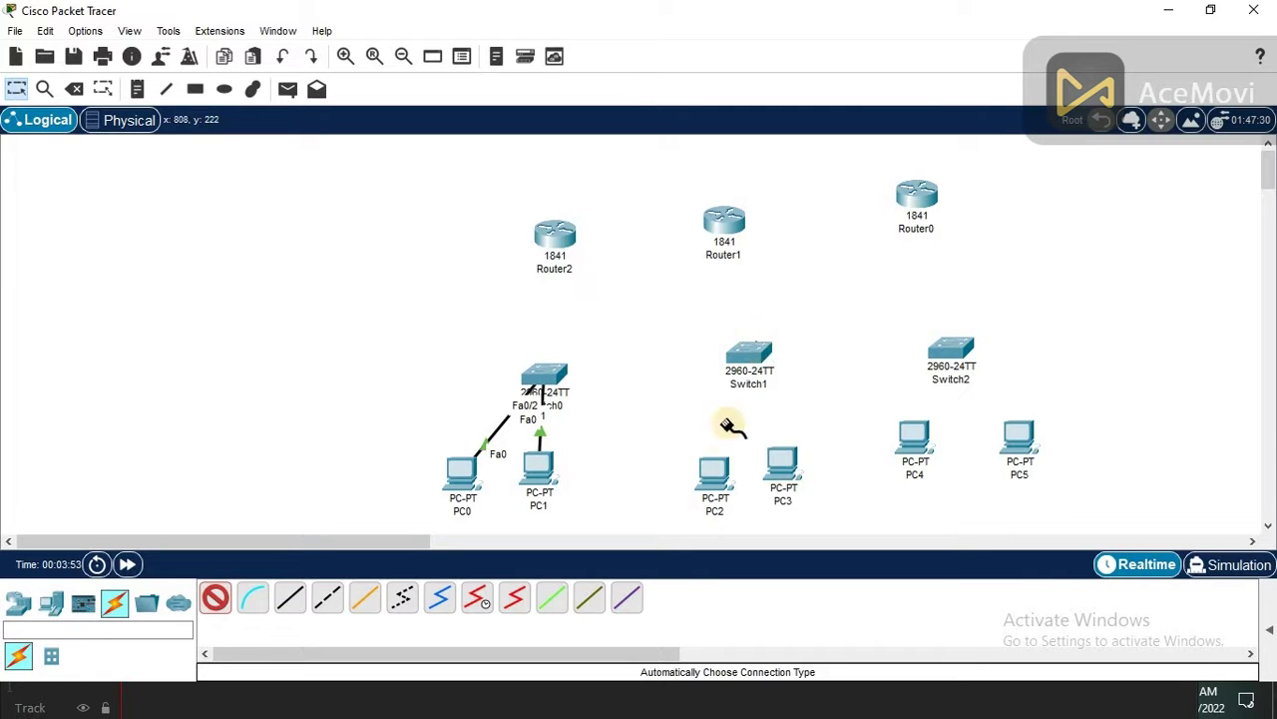
Connect PC2 and PC3 to Switch1 with automatically chosen cables.
left_click(749, 354)
left_click(712, 464)
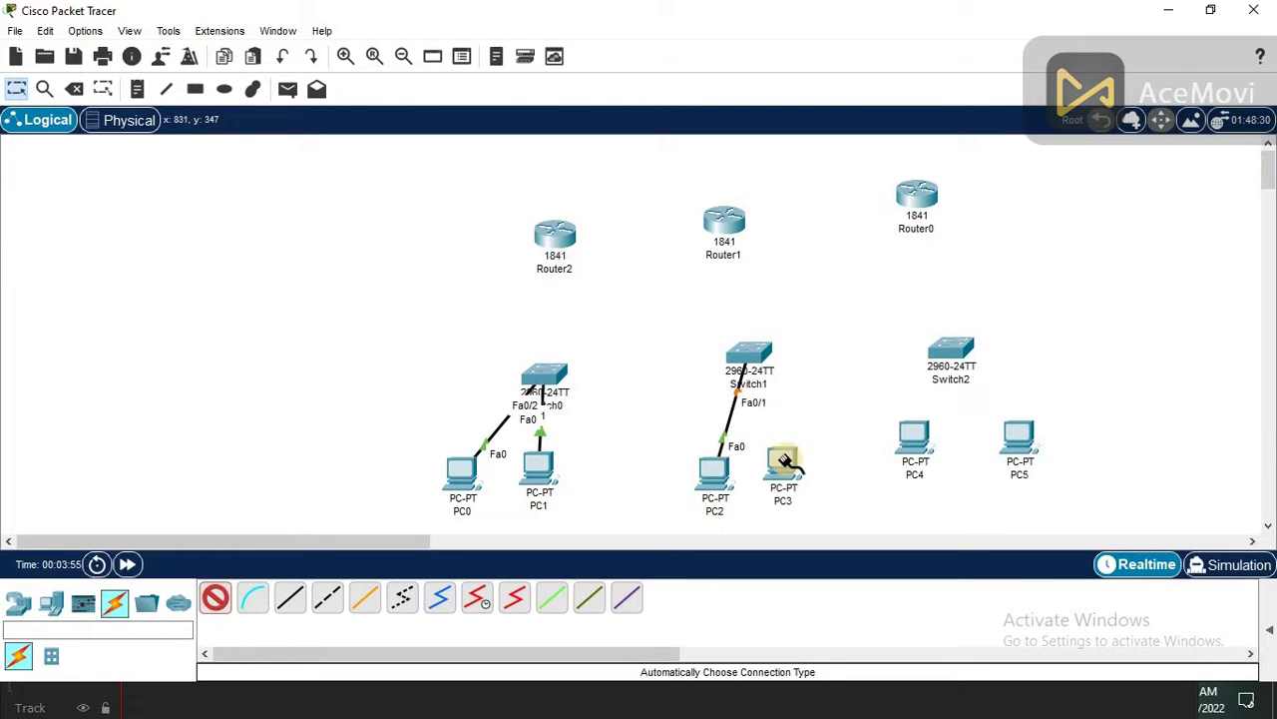
left_click(786, 461)
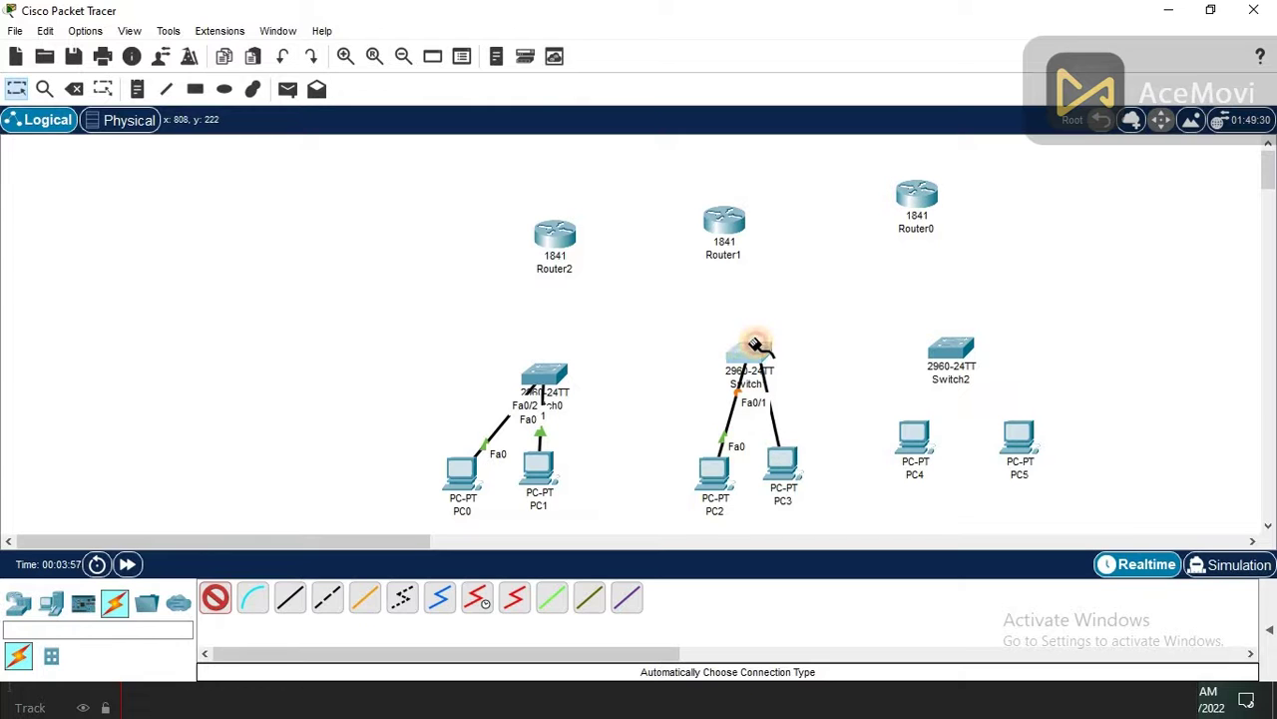
left_click(749, 357)
Connect PC4, PC5 and Router0 to Switch2 with automatically chosen cables.
left_click(926, 431)
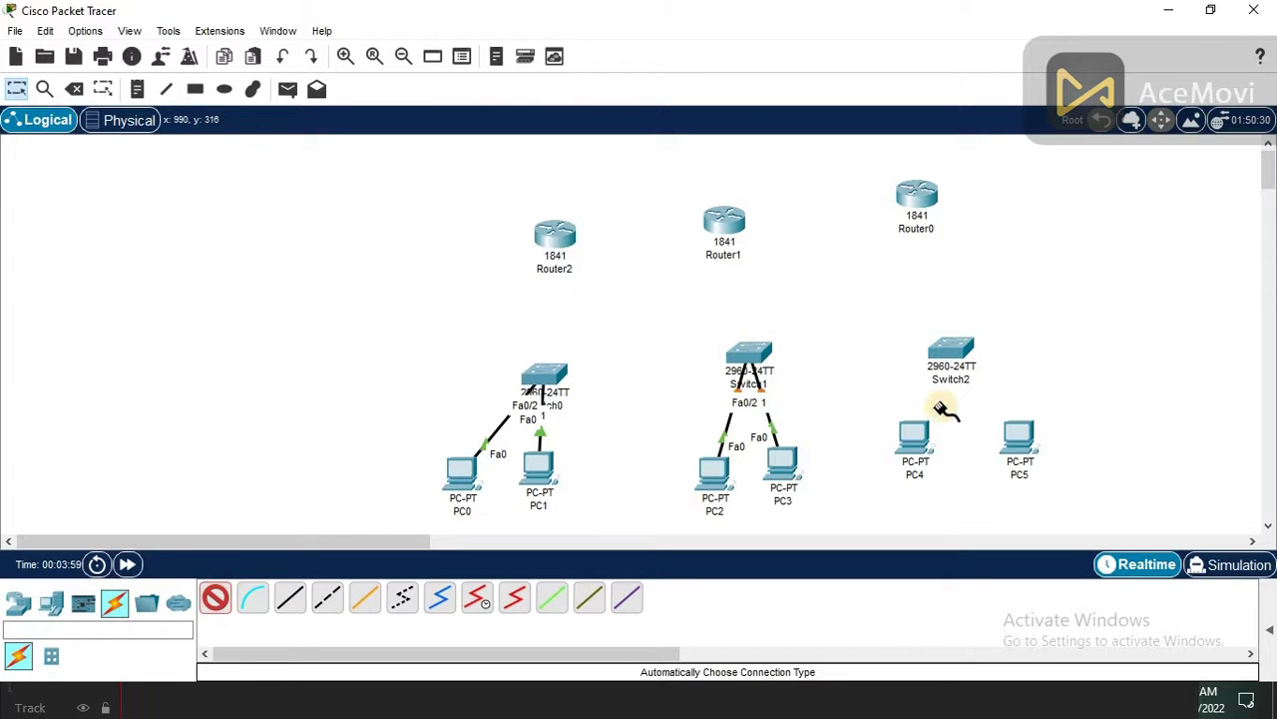
left_click(949, 349)
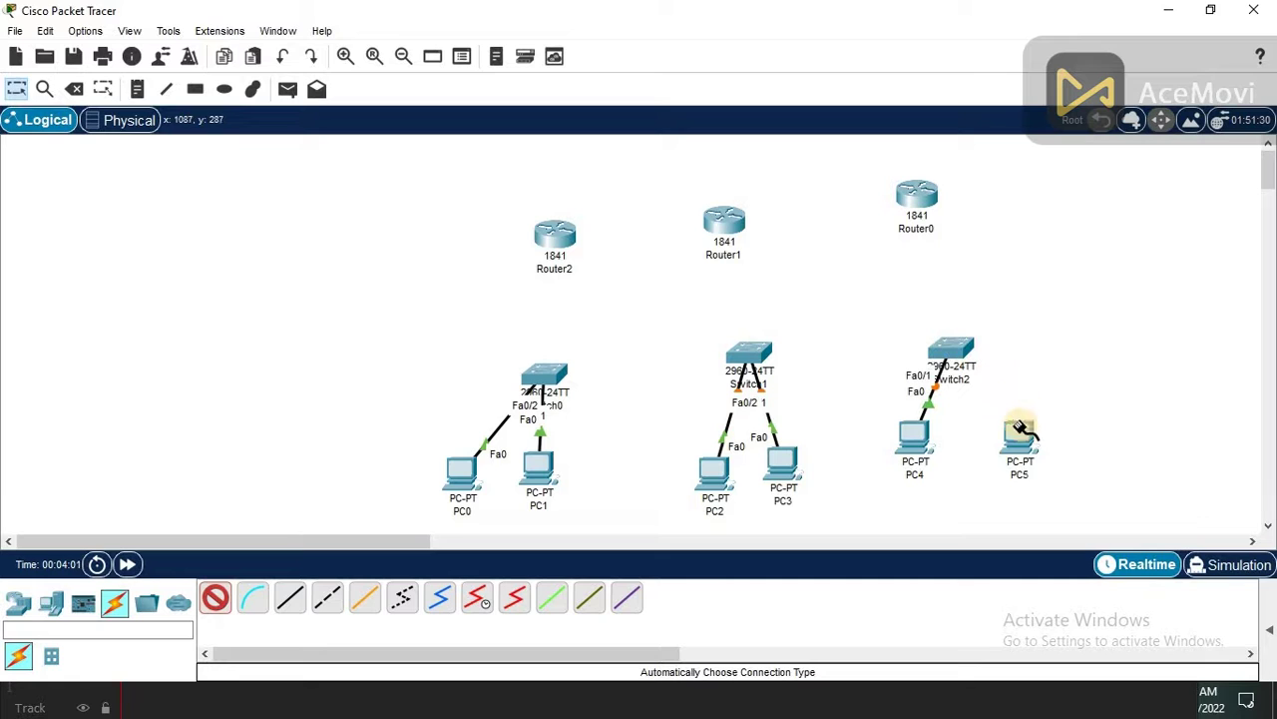
left_click(1018, 433)
left_click(949, 349)
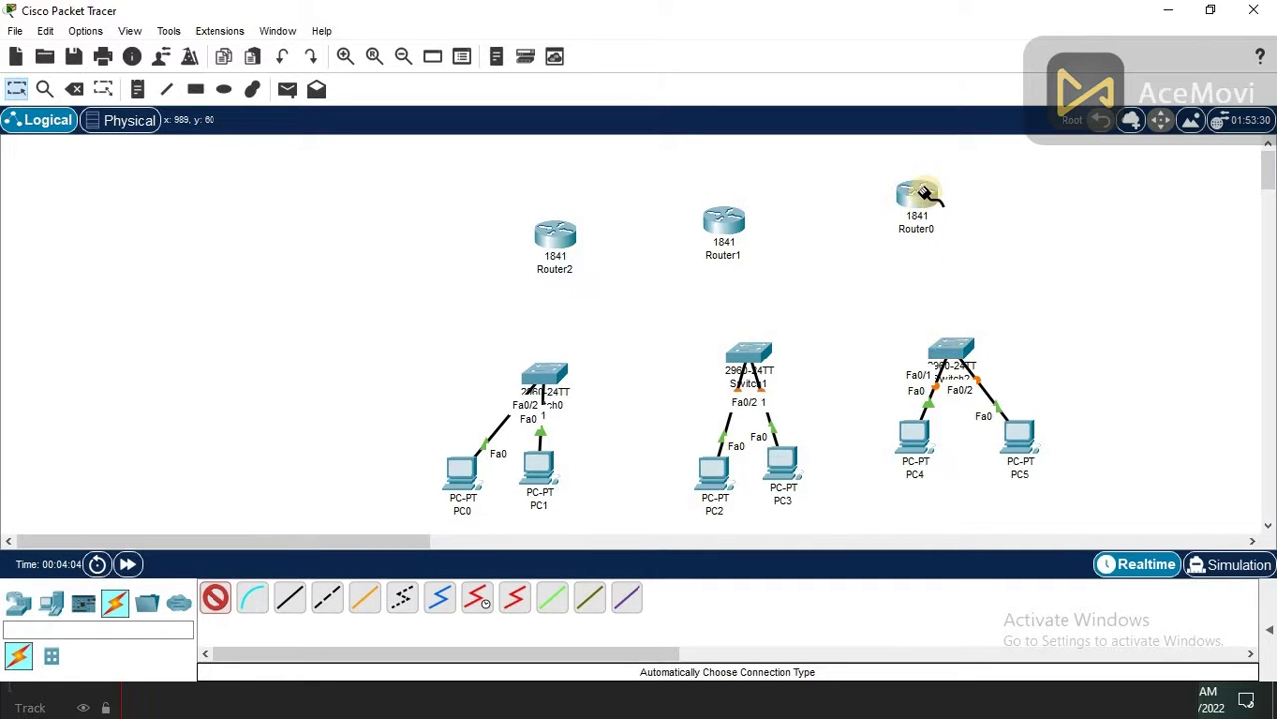
left_click(949, 347)
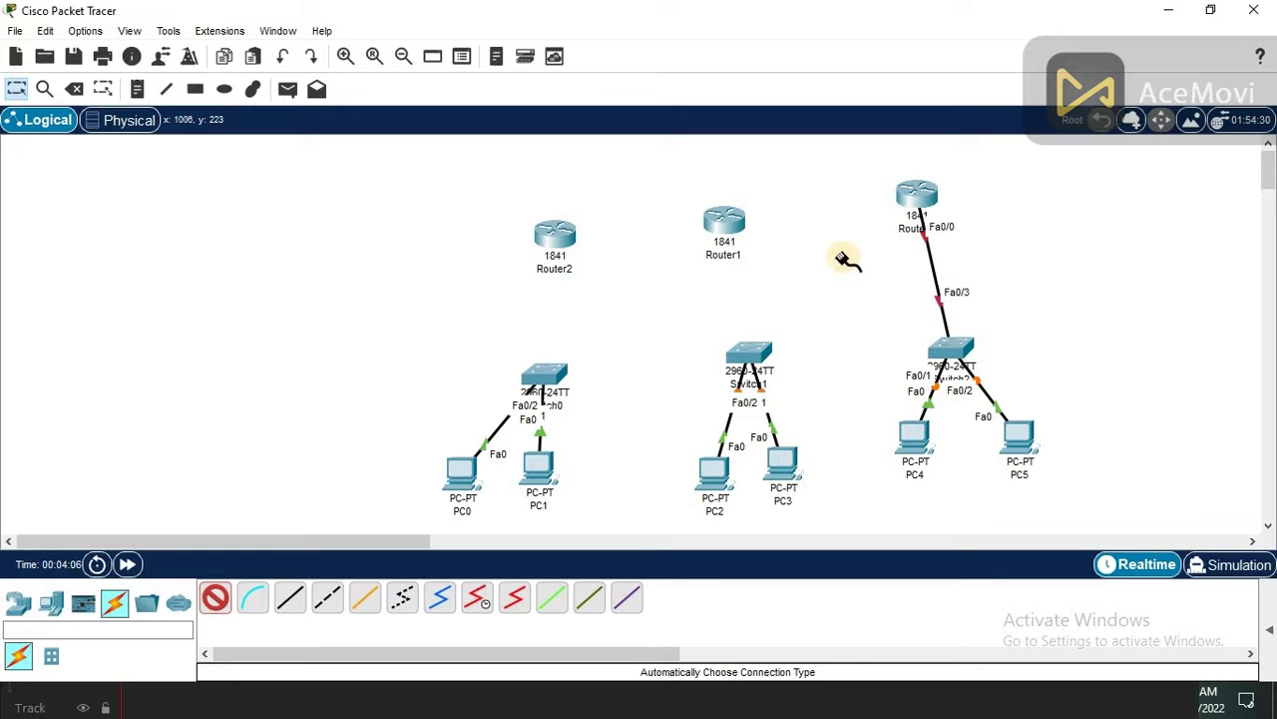
Link Router1 to both Router0 and Router2, and connect Router2 to Switch0, with automatically chosen cables.
left_click(728, 220)
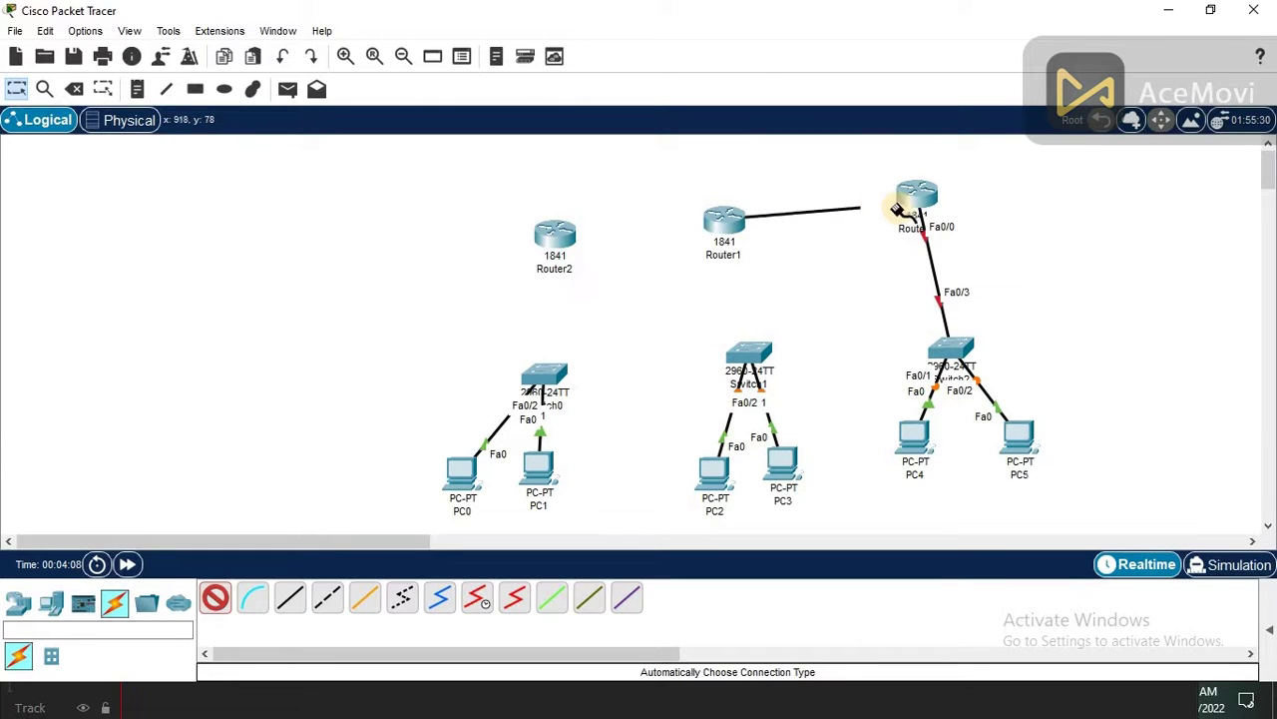
left_click(915, 198)
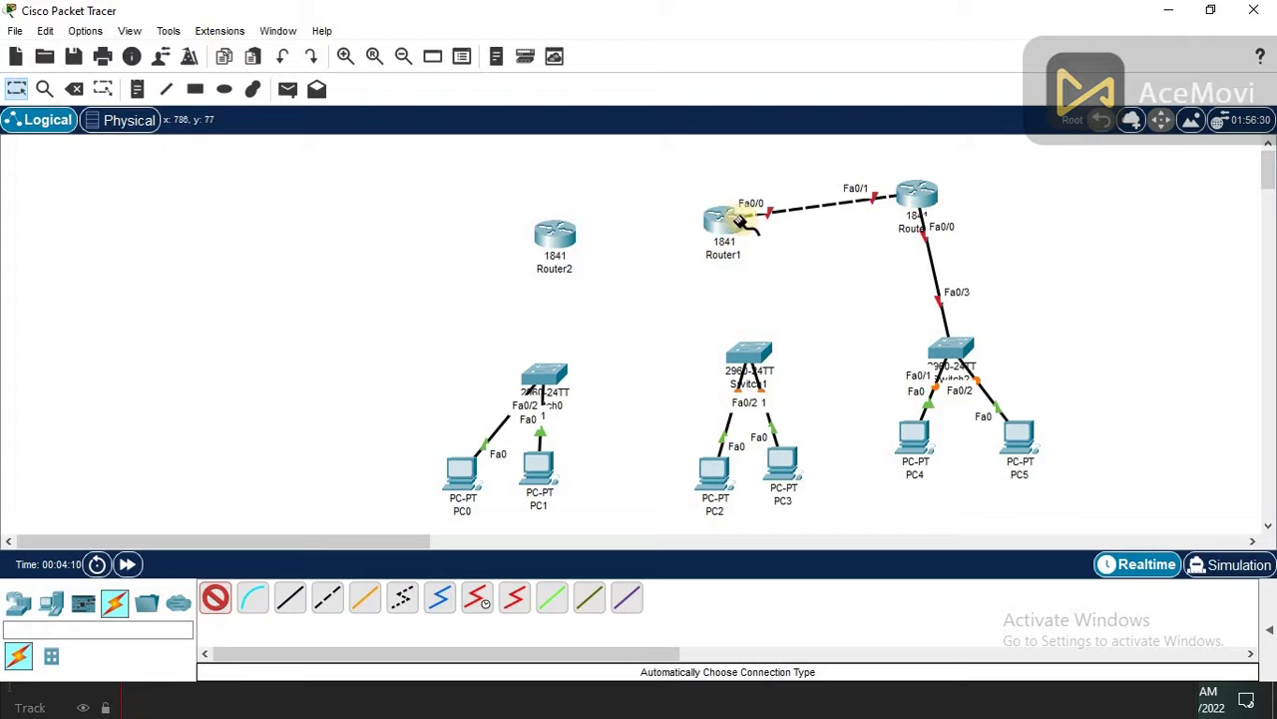
left_click(735, 223)
left_click(559, 236)
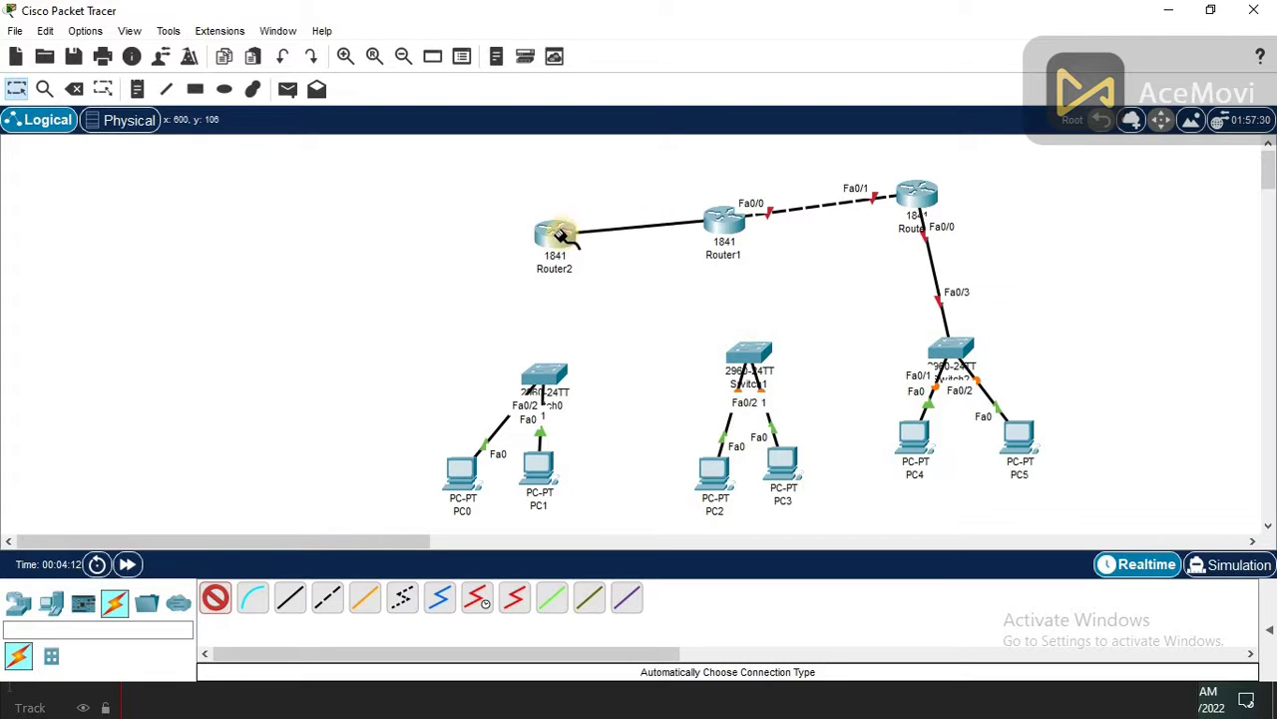
left_click(547, 380)
left_click(553, 235)
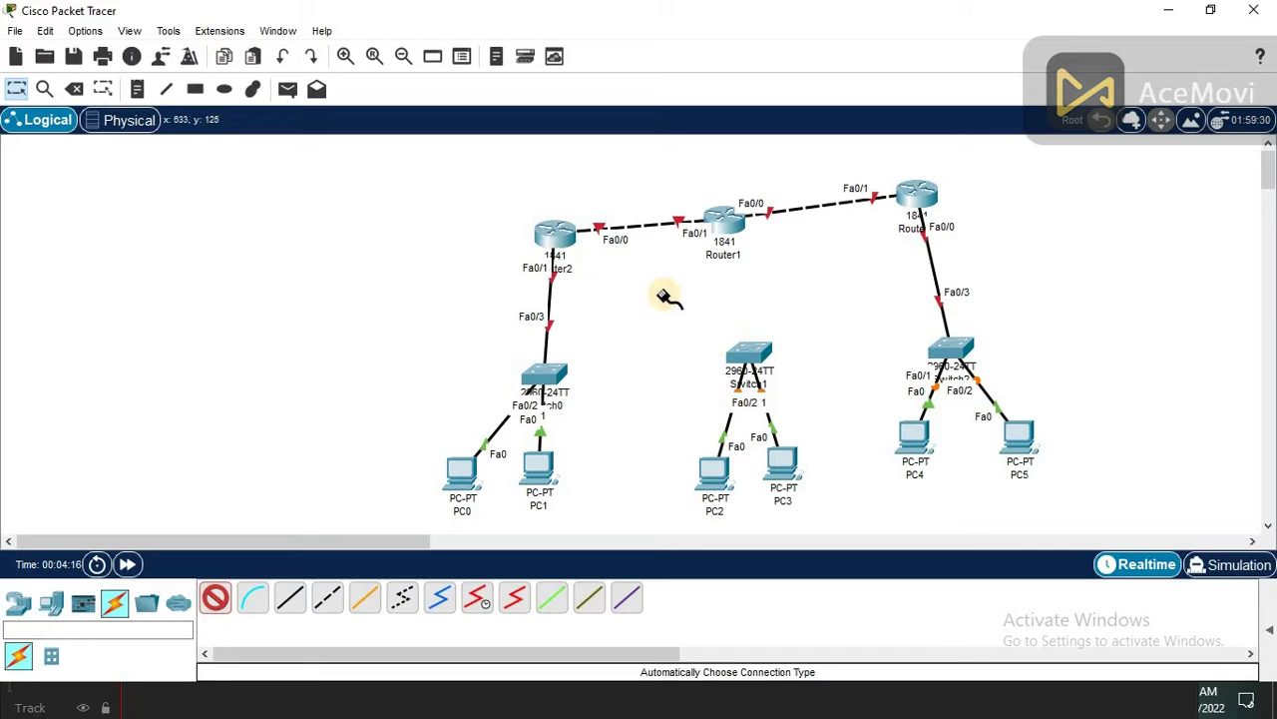
Try to connect Switch1 to Router1 with an automatically chosen cable.
left_click(746, 350)
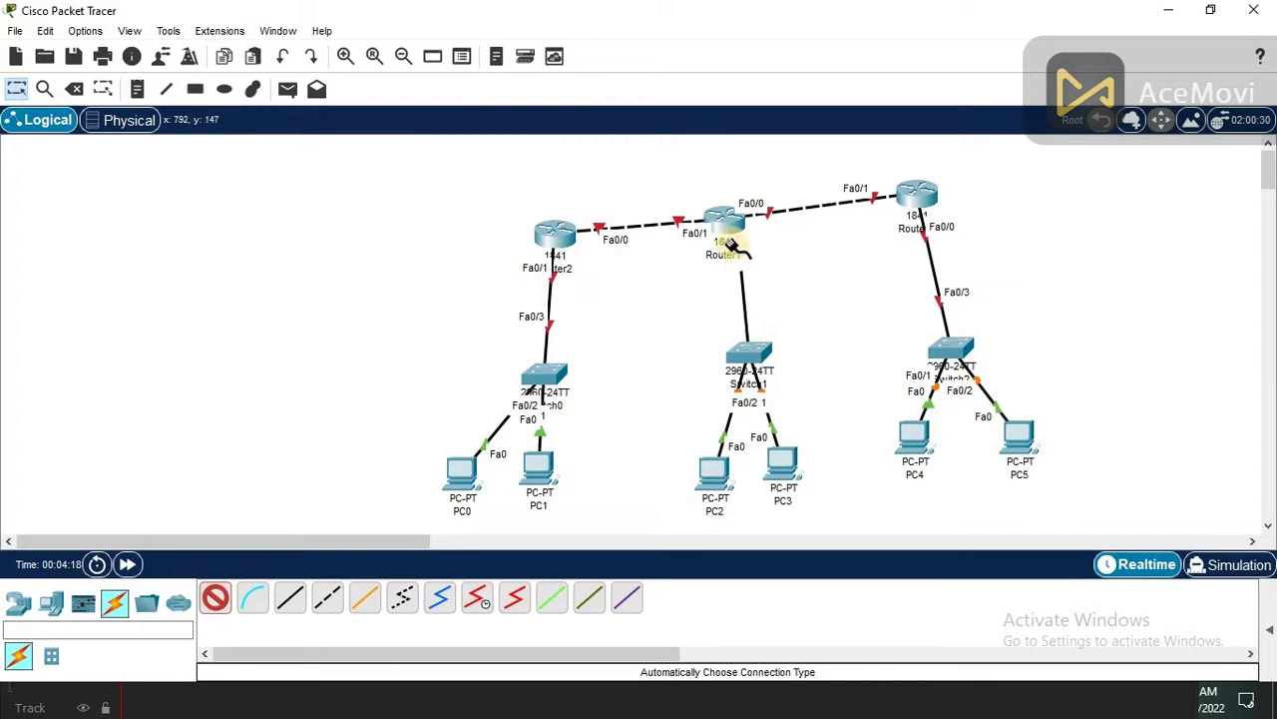
left_click(725, 221)
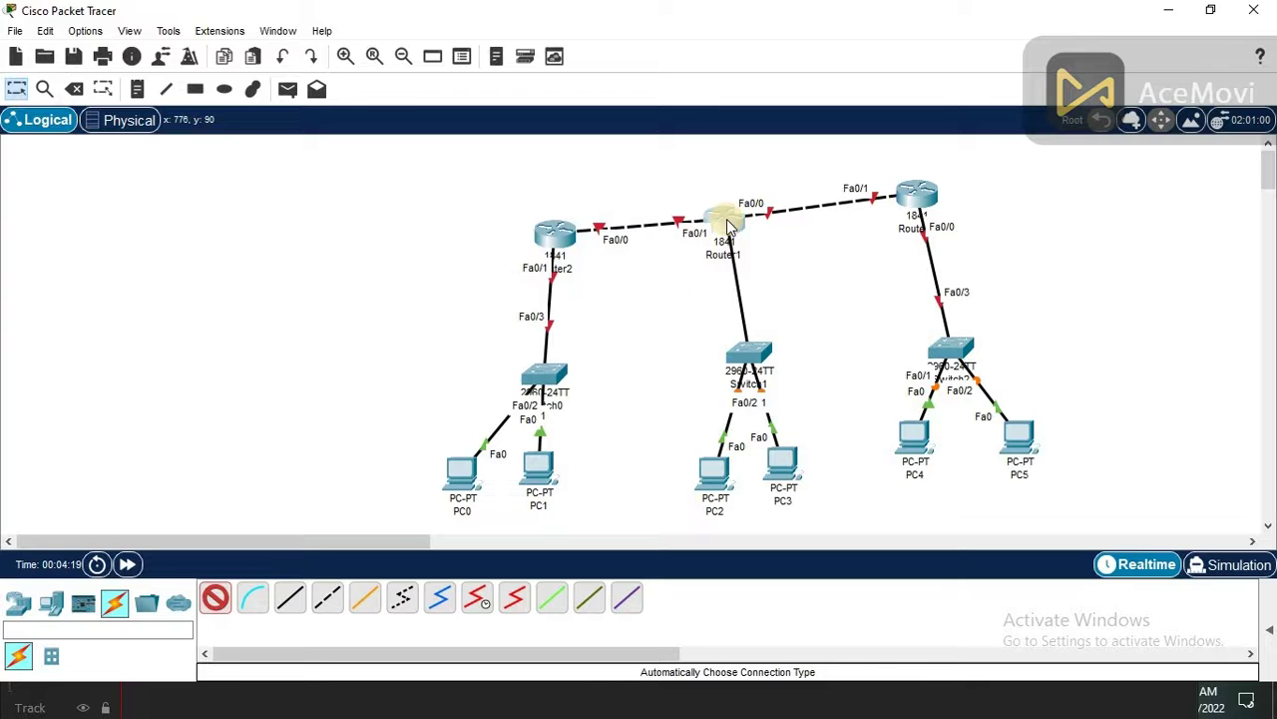
left_click(728, 226)
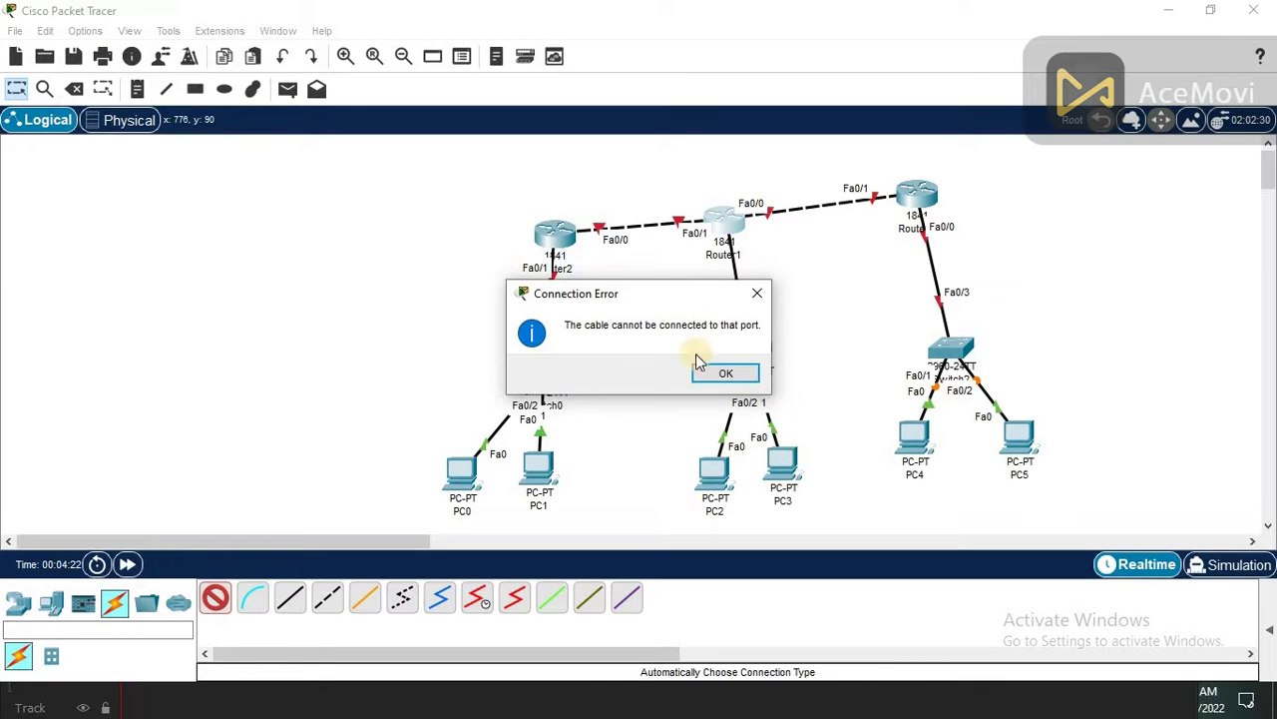
left_click(739, 385)
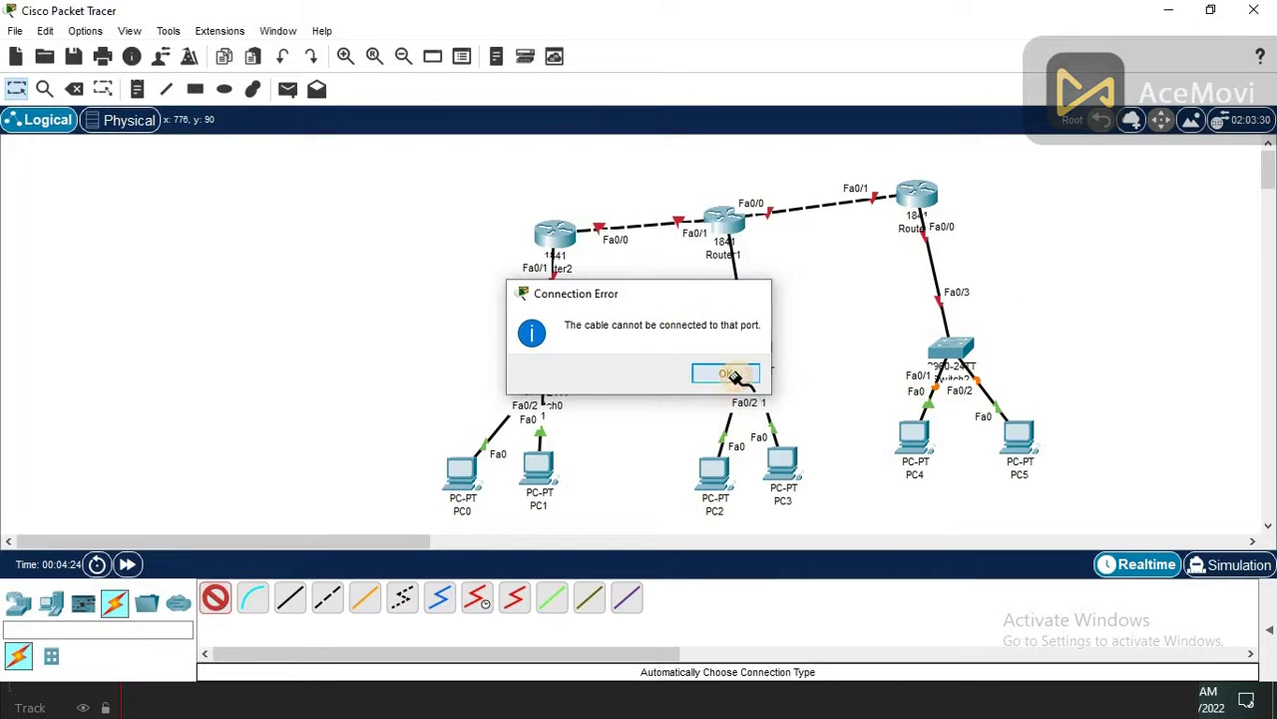
Move Router2 farther away from Router1 and reposition Switch0 directly beneath it.
left_click(16, 90)
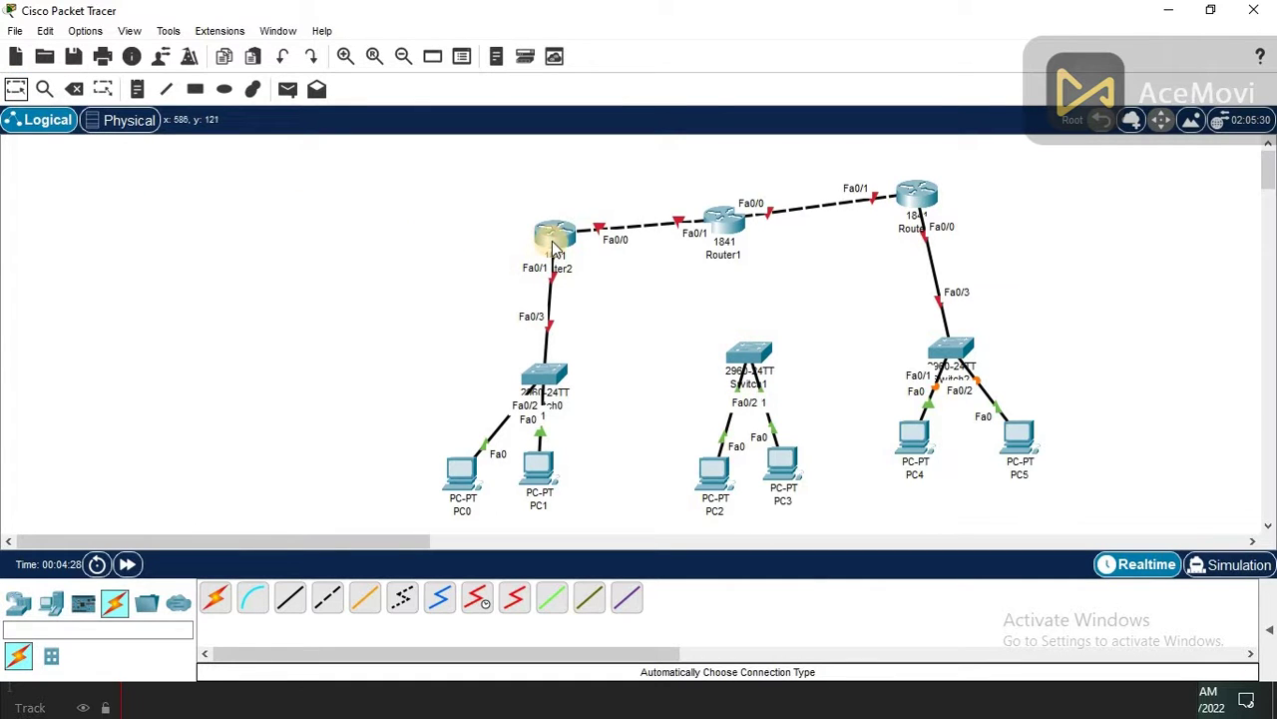
left_click_drag(554, 245, 372, 210)
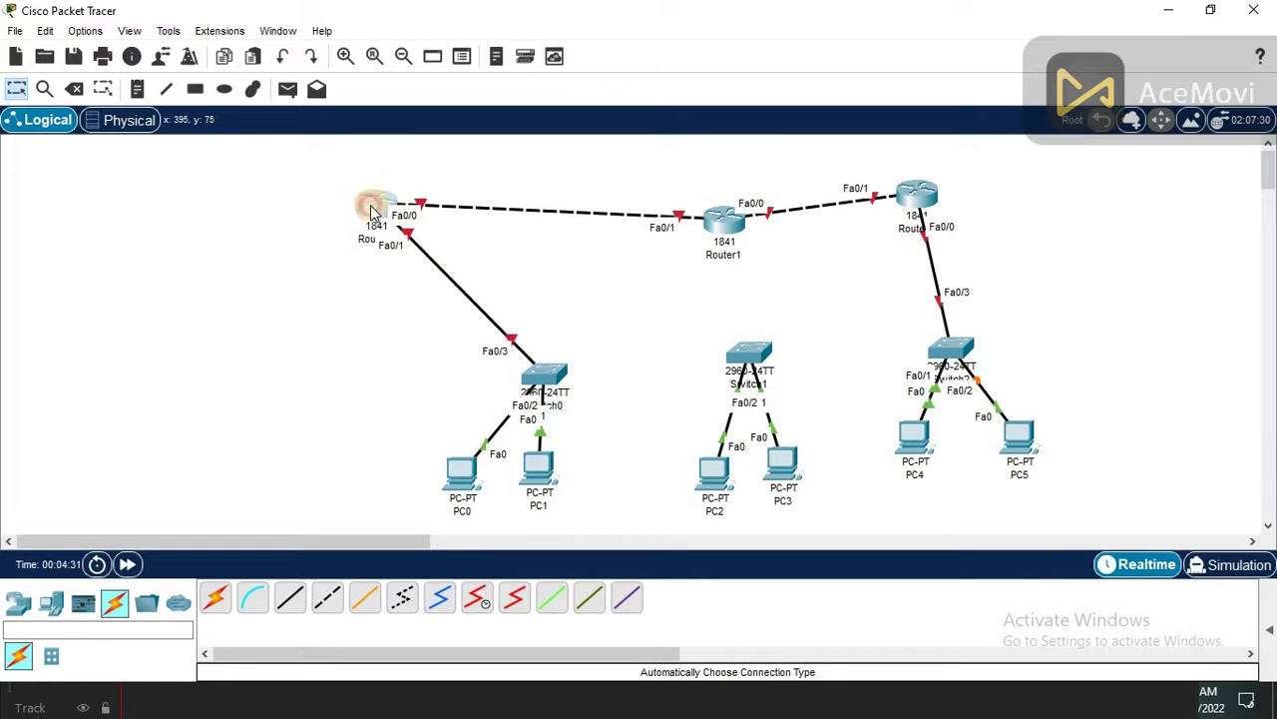
left_click(545, 395)
left_click_drag(545, 384, 394, 377)
Move PC0 and PC1 so they sit spread out on either side beneath Switch0.
left_click(462, 484)
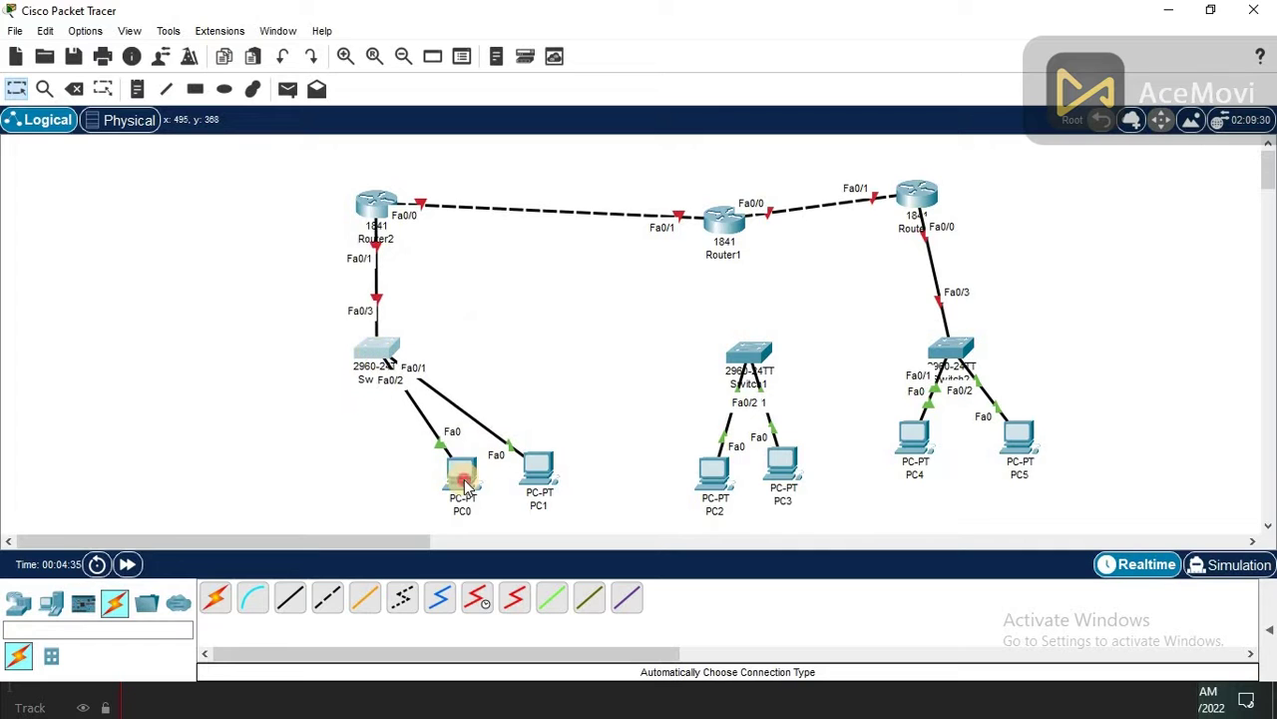
left_click_drag(465, 484, 295, 451)
left_click(532, 474)
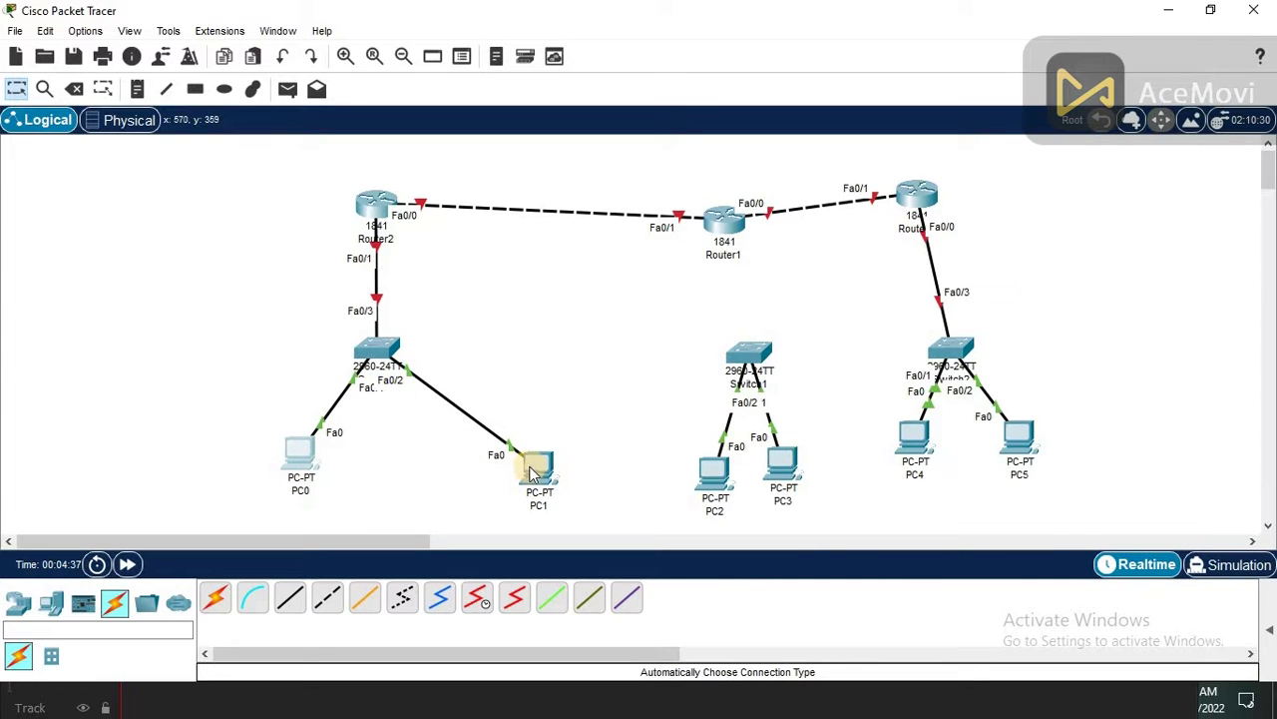
left_click_drag(530, 474, 429, 469)
Shift Switch1 and PC2 slightly towards Router2's branch, and reposition Switch2 and Router0 so Router0 sits level with Router1.
left_click(748, 364)
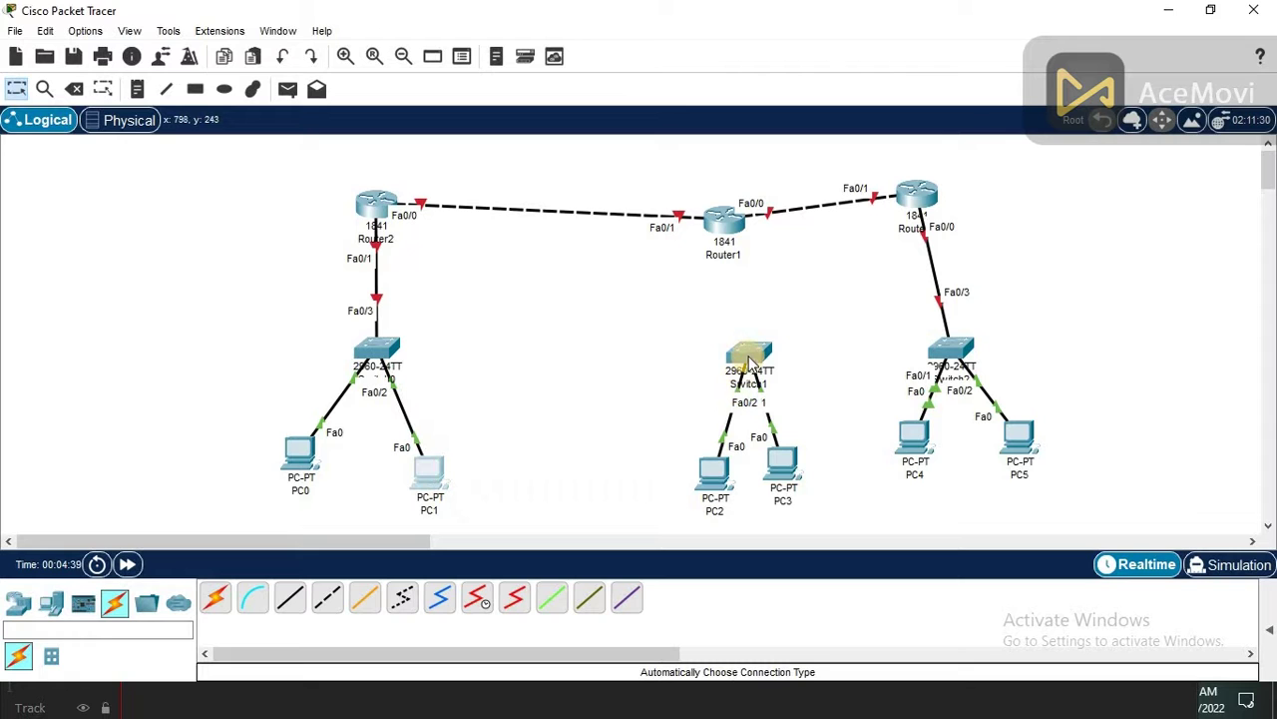
left_click_drag(749, 364, 729, 365)
left_click(707, 494)
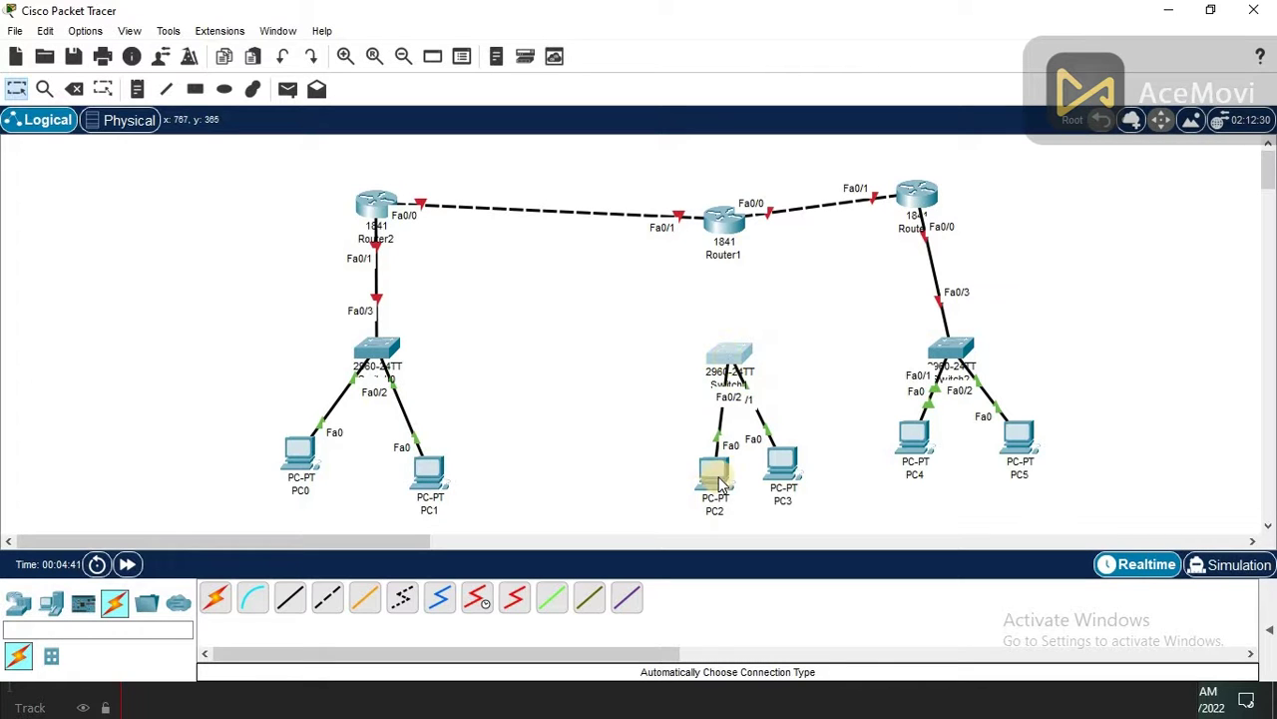
left_click_drag(721, 484, 687, 479)
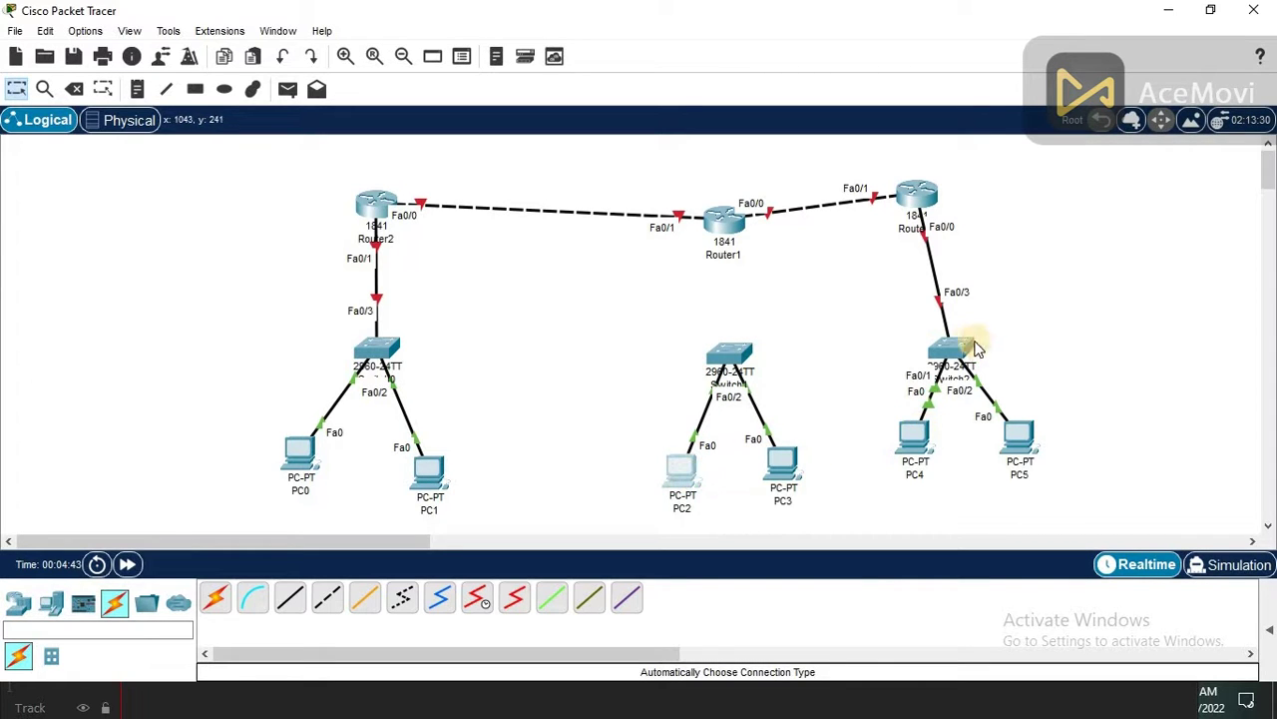
left_click_drag(964, 350, 929, 330)
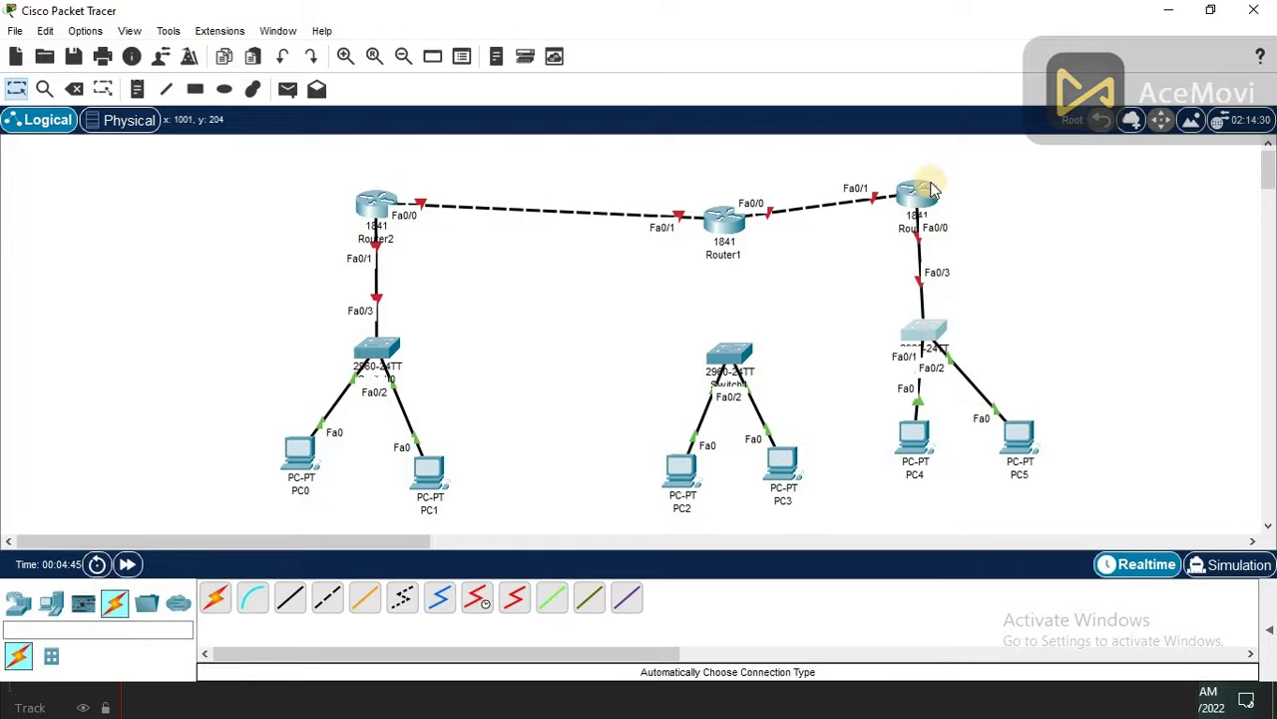
left_click_drag(929, 190, 962, 212)
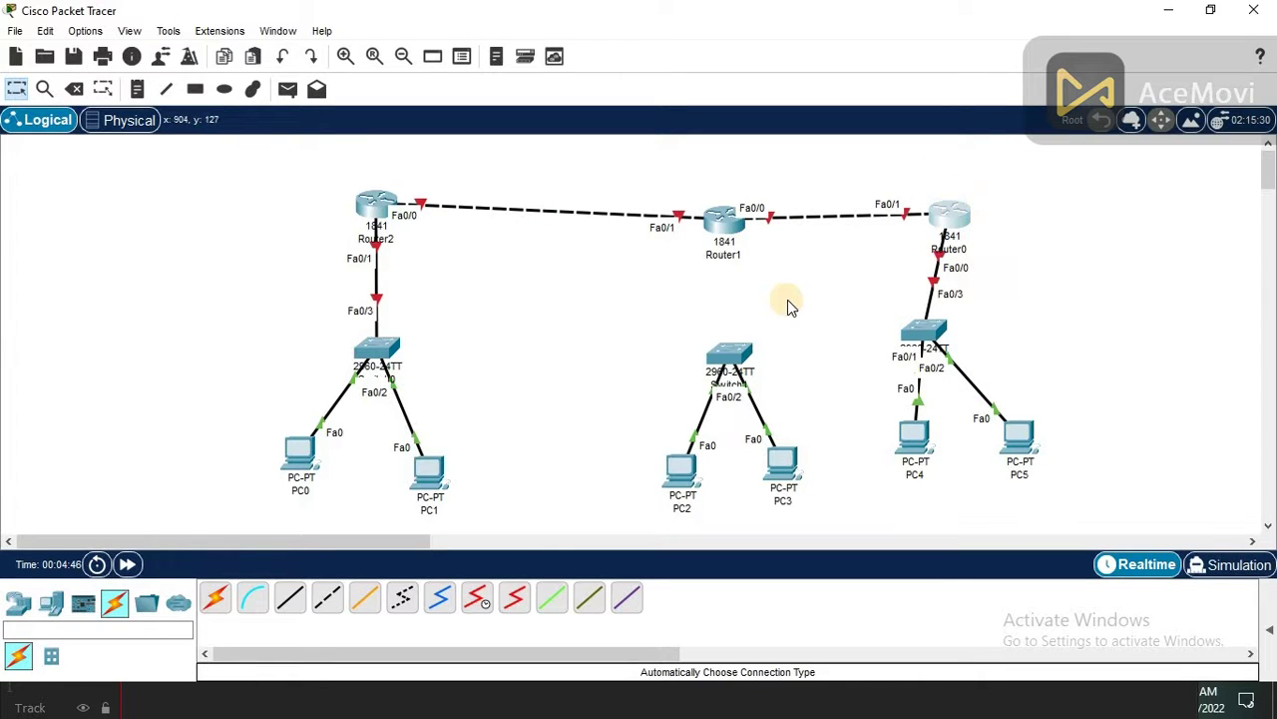
Power off Router1, install a WIC-1T module in each of its two slots, and power it back on.
left_click(726, 238)
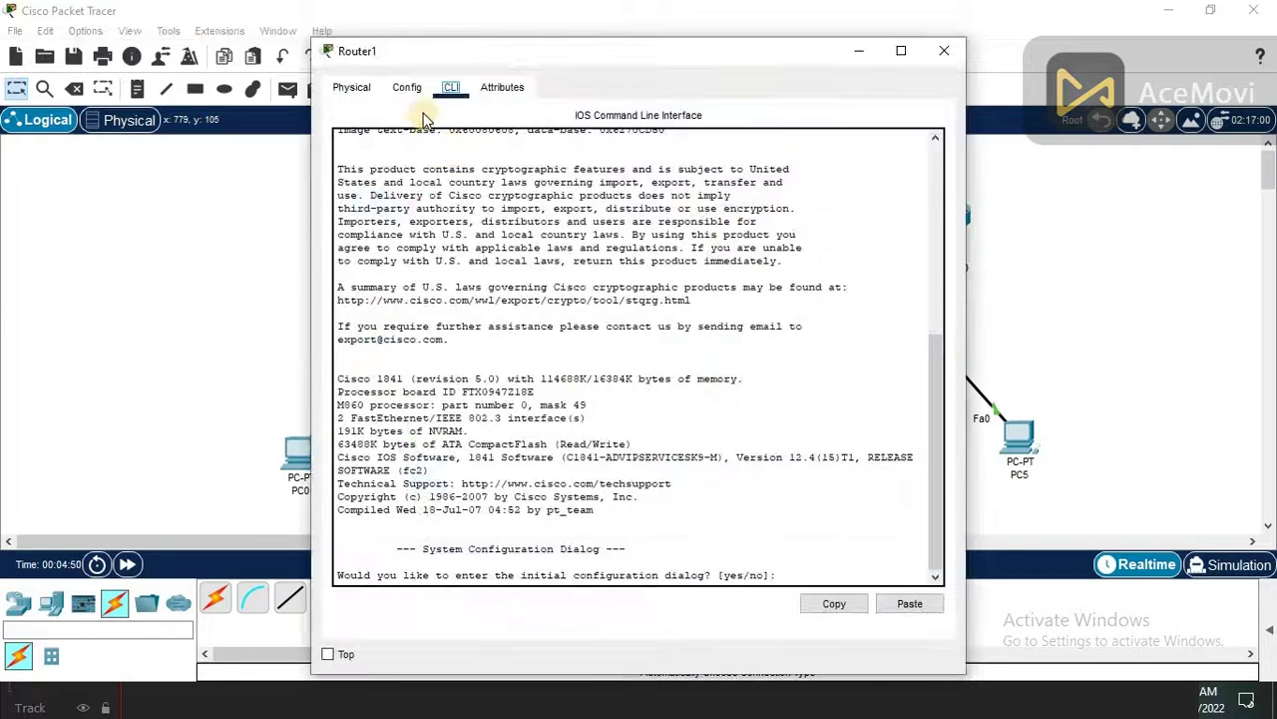
left_click(409, 88)
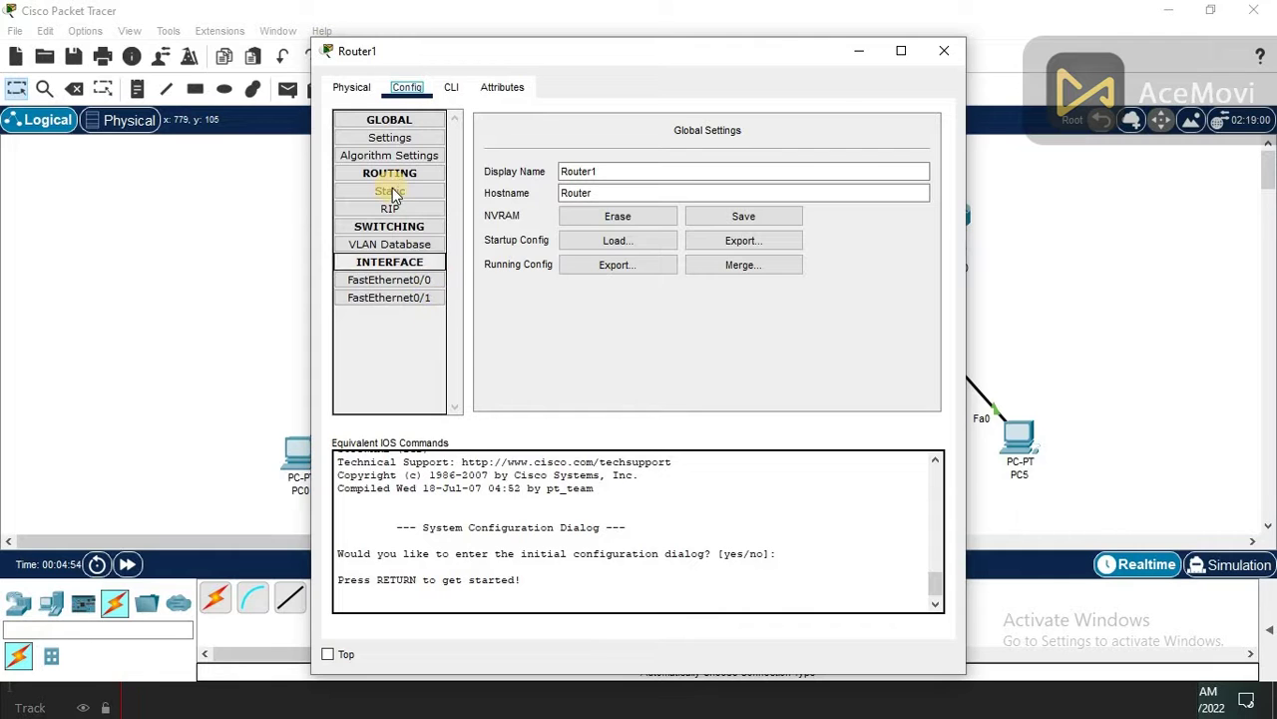
left_click(365, 89)
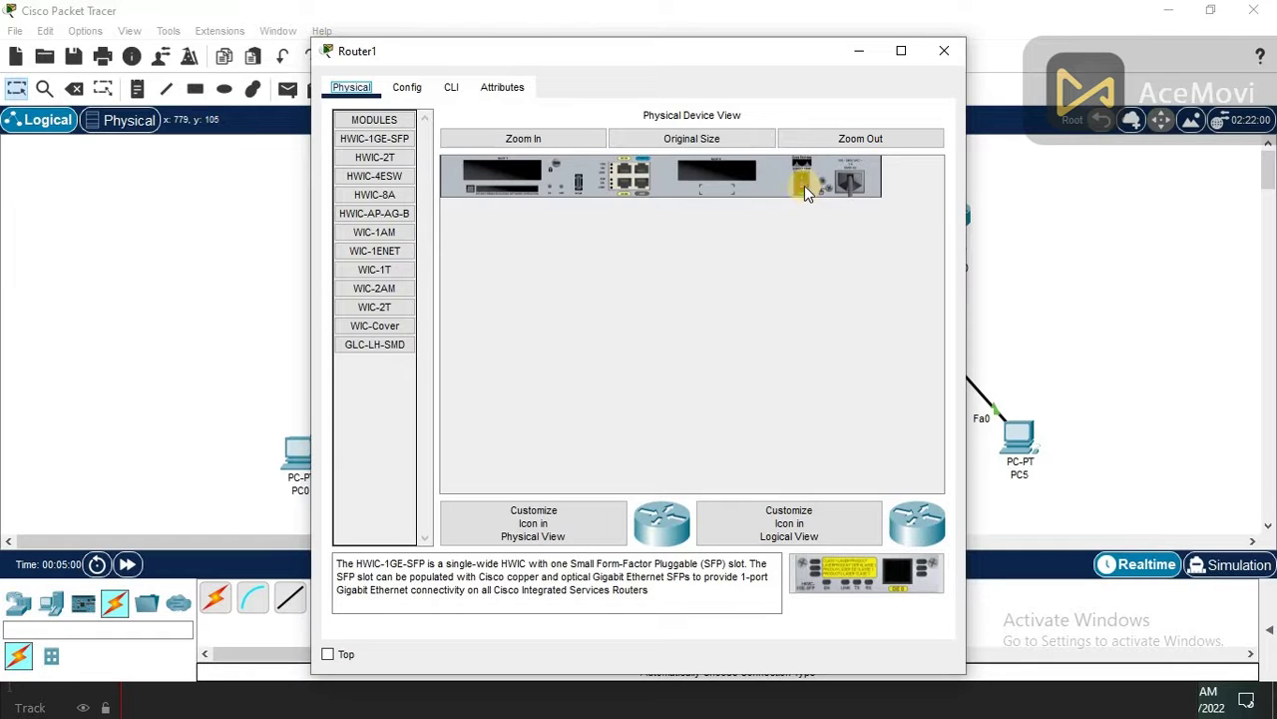
left_click(401, 278)
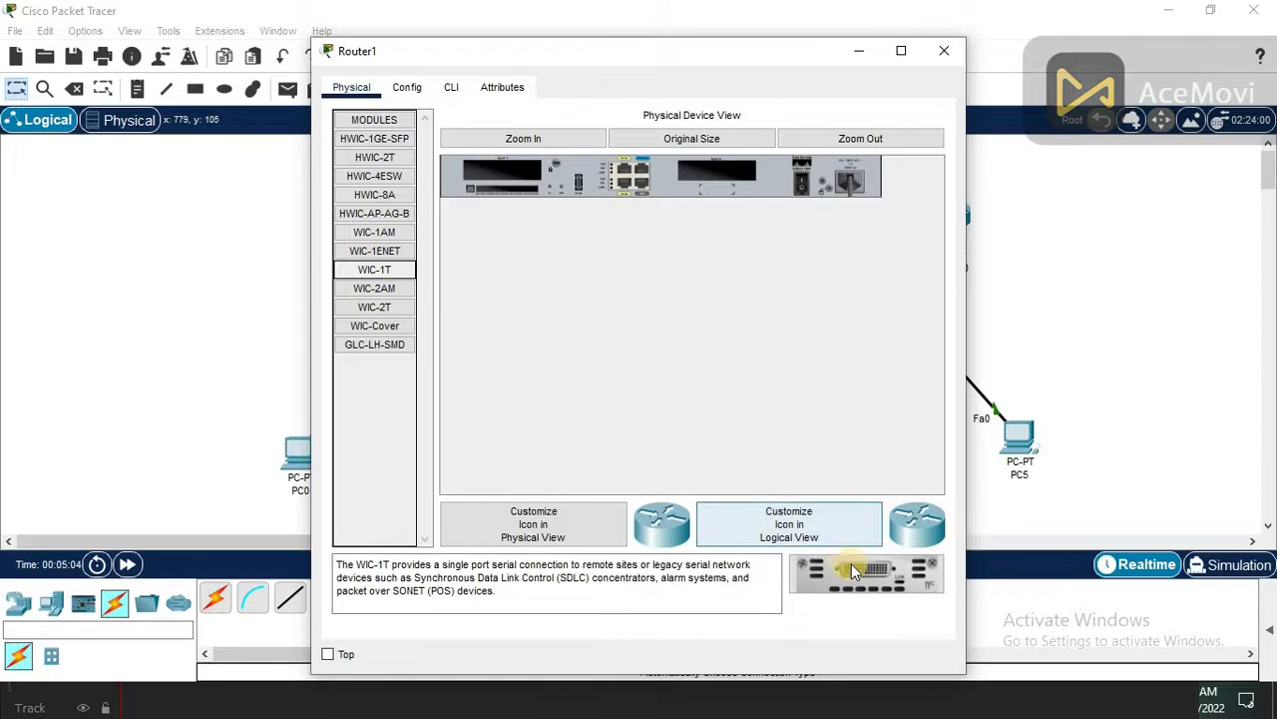
left_click_drag(878, 580, 713, 174)
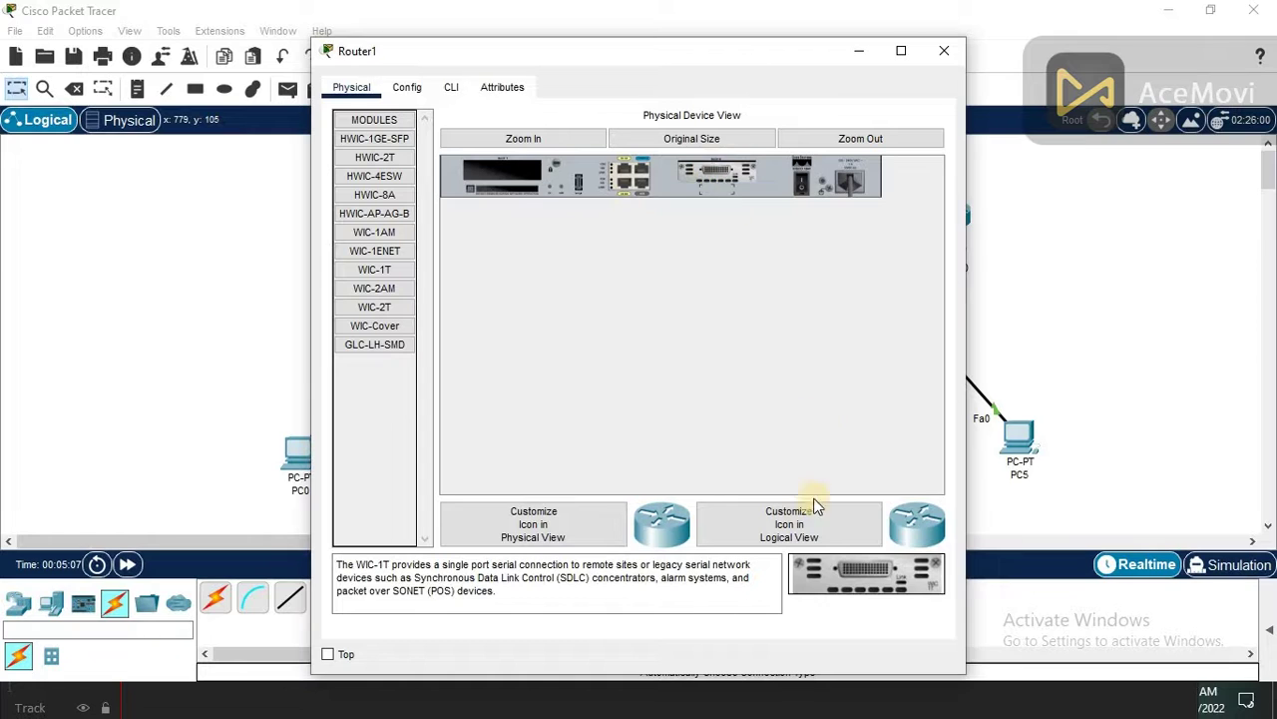
left_click_drag(892, 593, 511, 176)
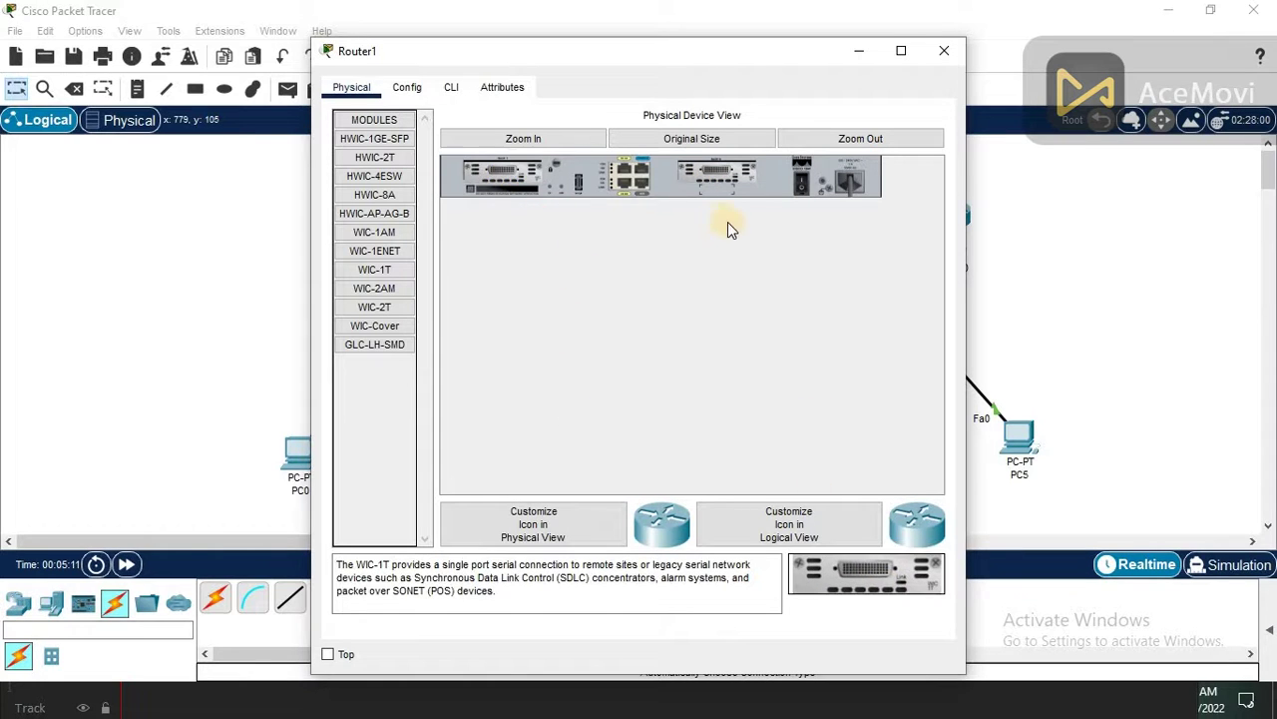
left_click(801, 185)
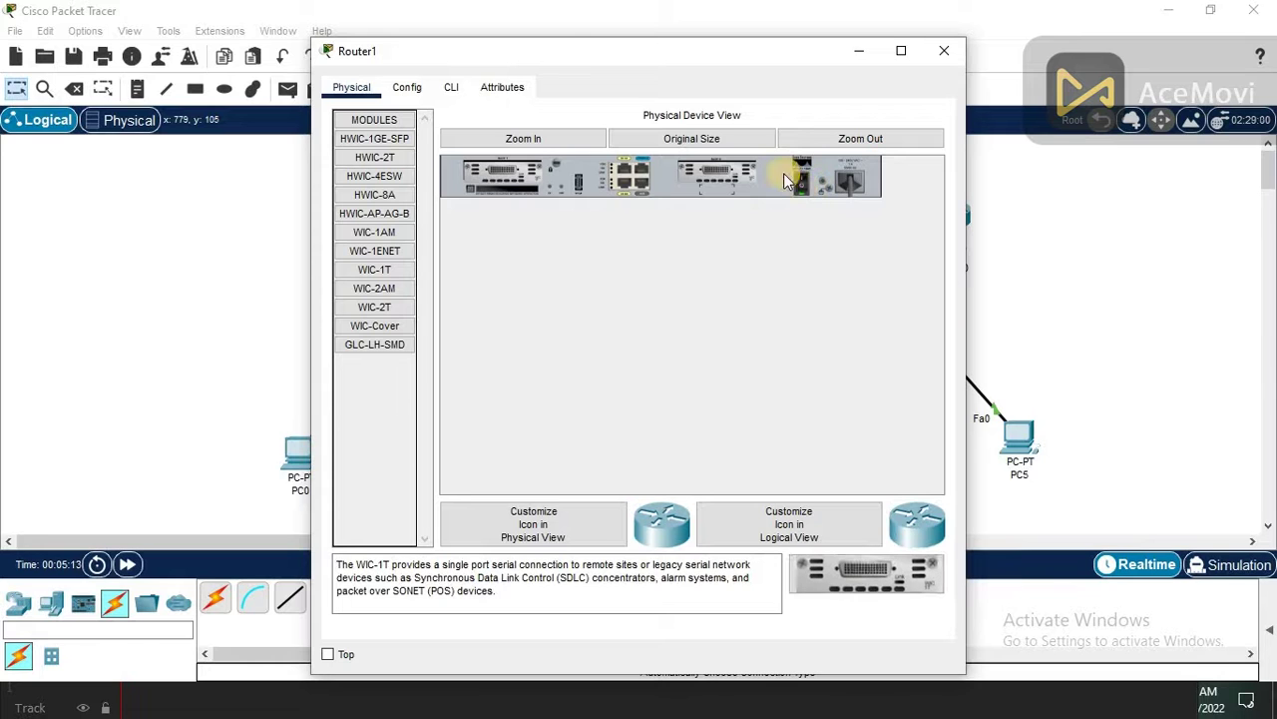
left_click(944, 50)
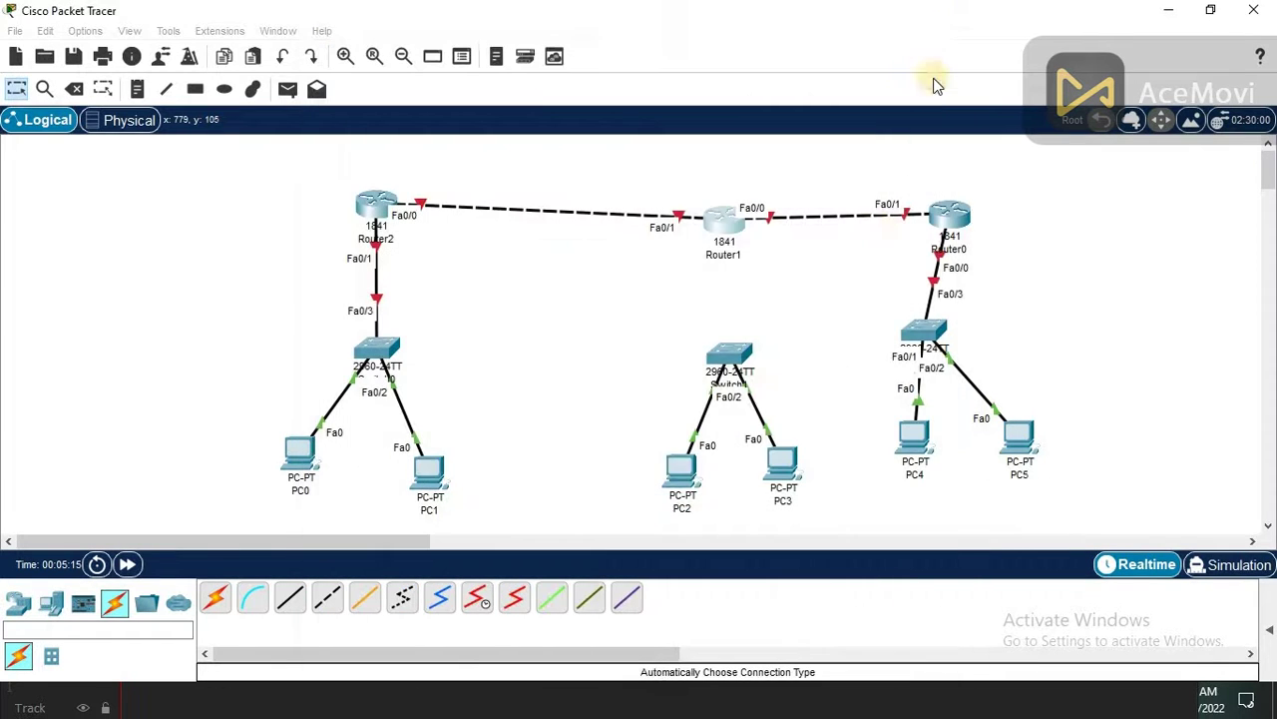
Fit Router0 with two WIC-1T modules while it is powered off, switch it back on and close its device window.
left_click(953, 214)
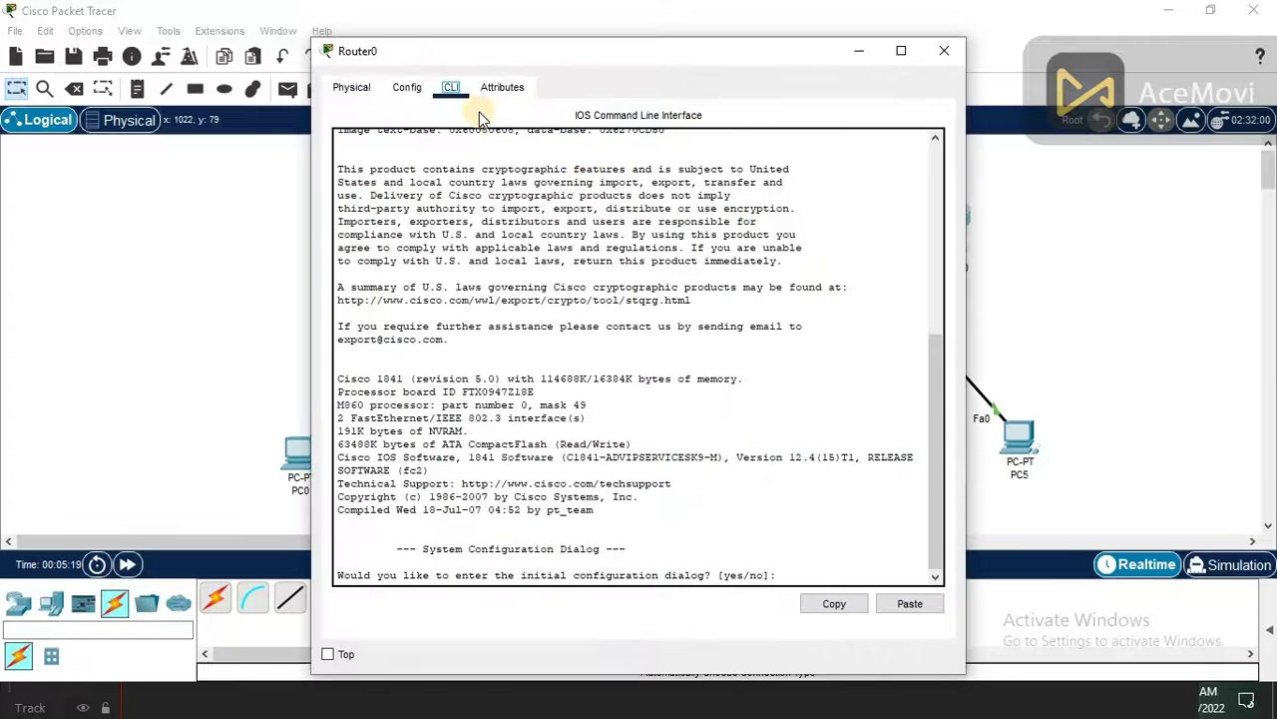
left_click(407, 88)
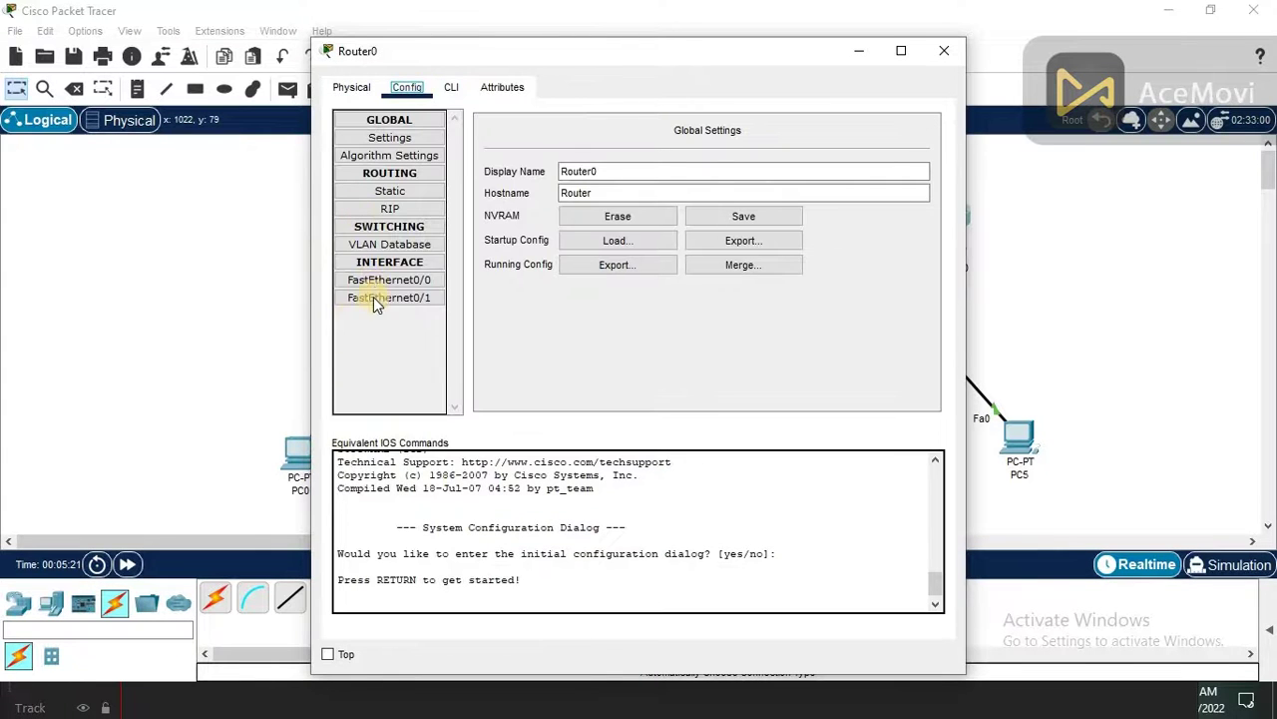
left_click(356, 90)
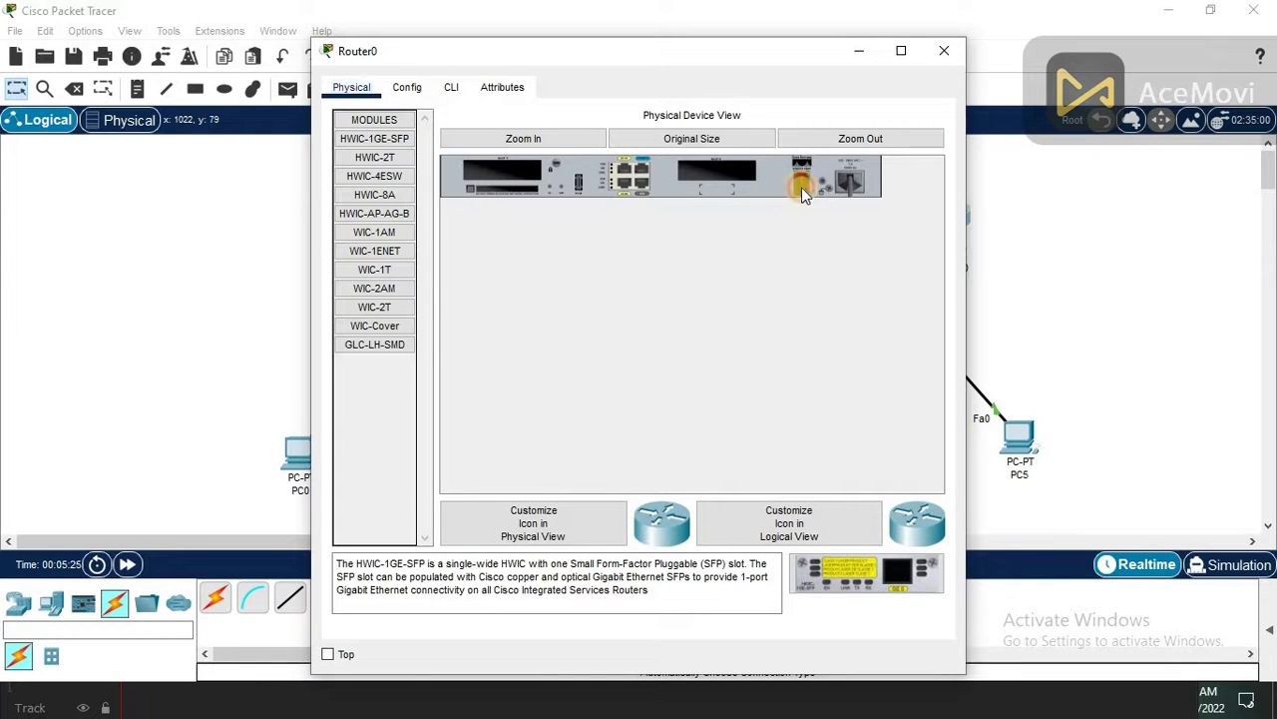
left_click(397, 275)
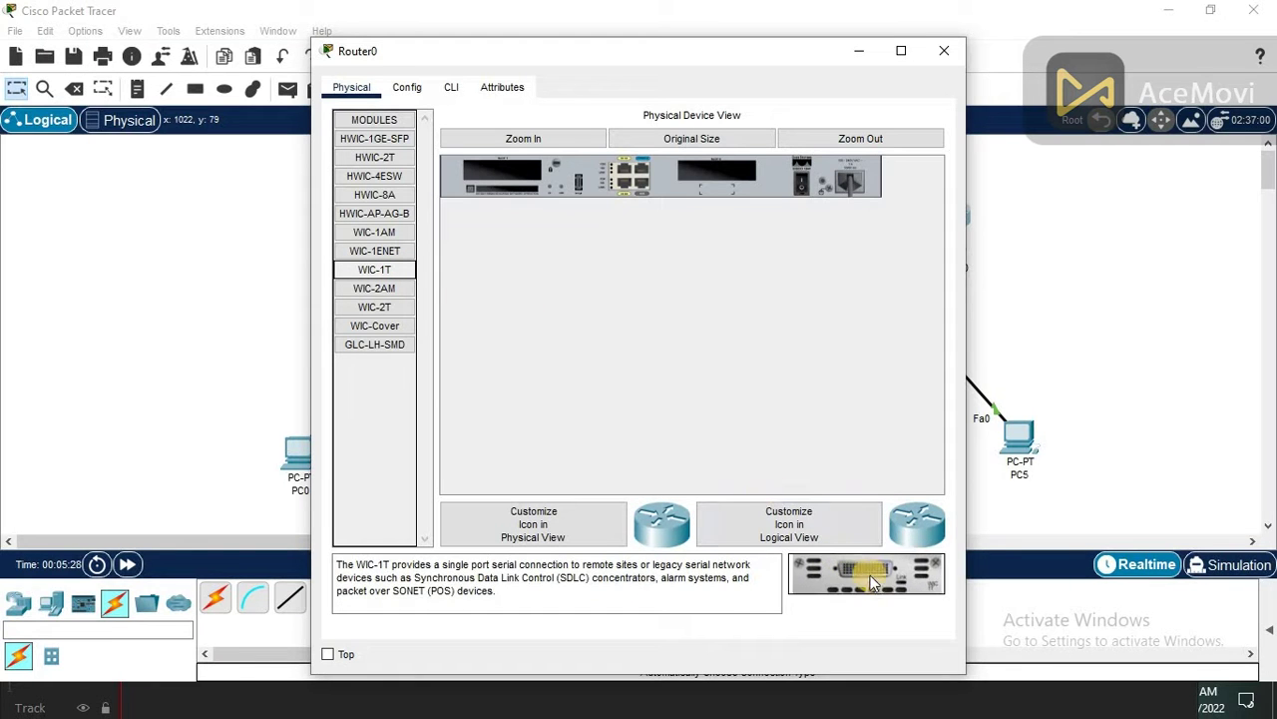
left_click_drag(887, 580, 717, 177)
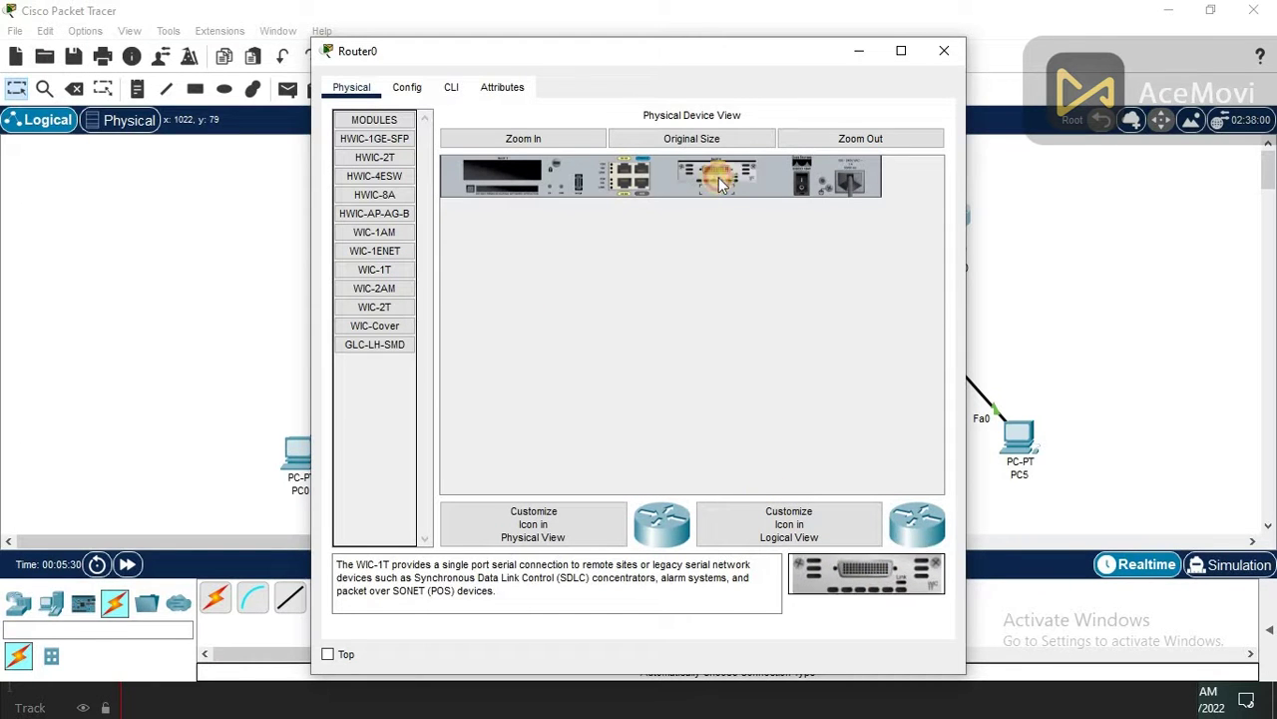
left_click_drag(889, 593, 511, 170)
left_click(816, 184)
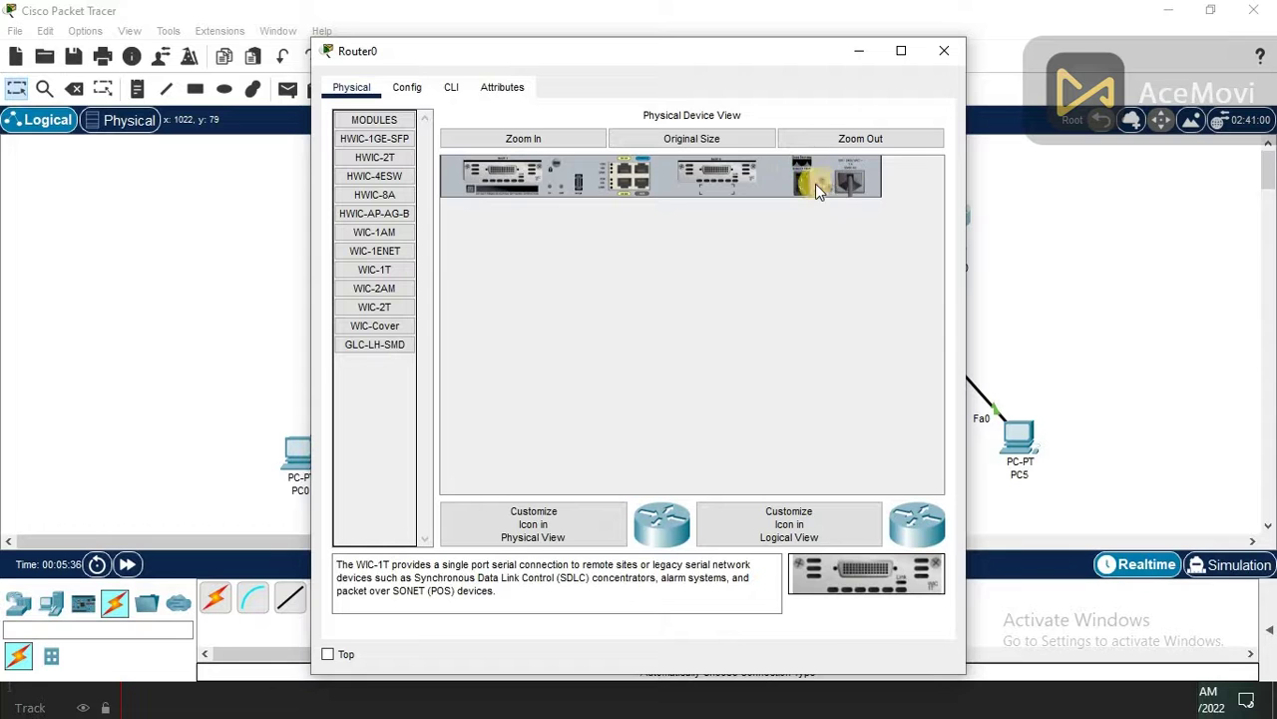
left_click(425, 92)
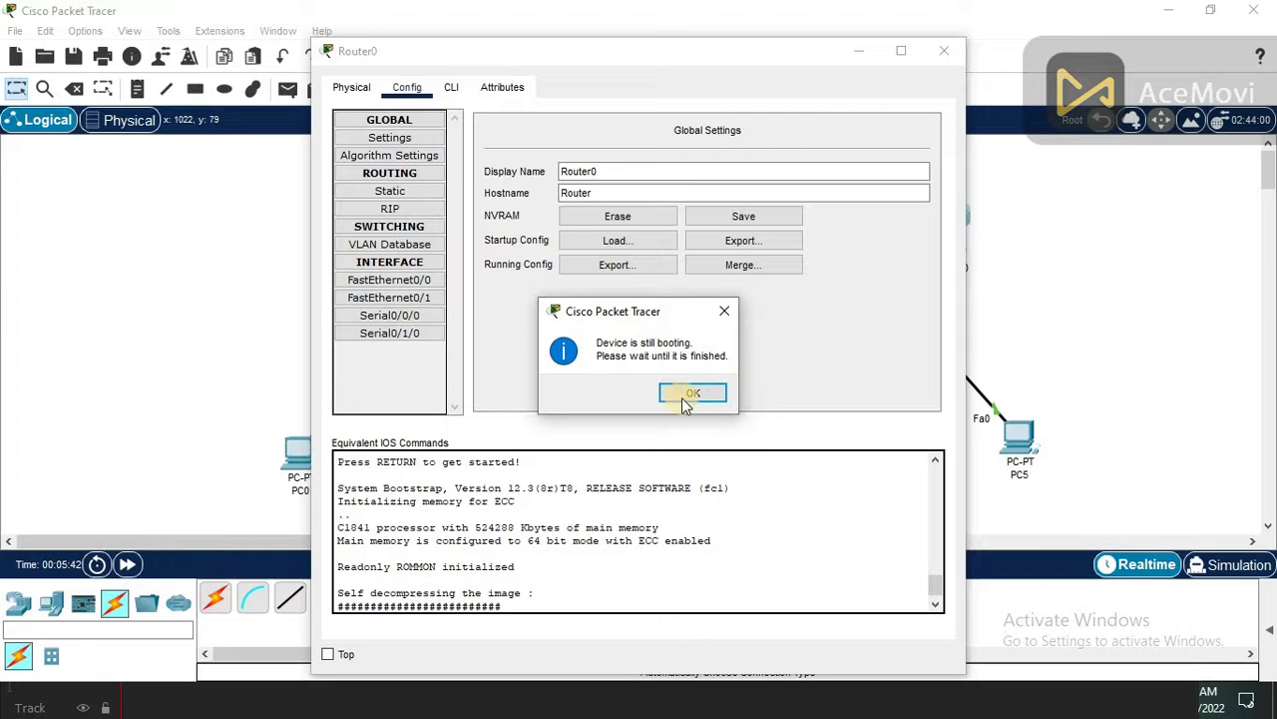
left_click(696, 393)
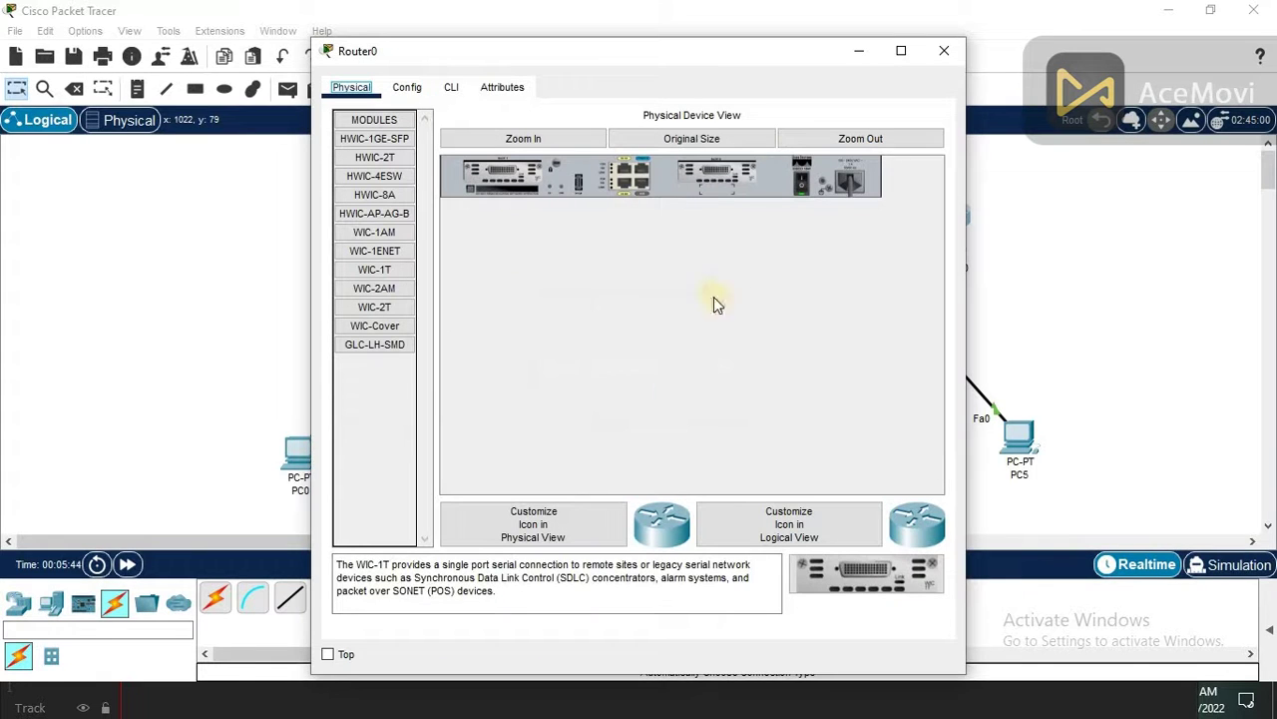
left_click(944, 53)
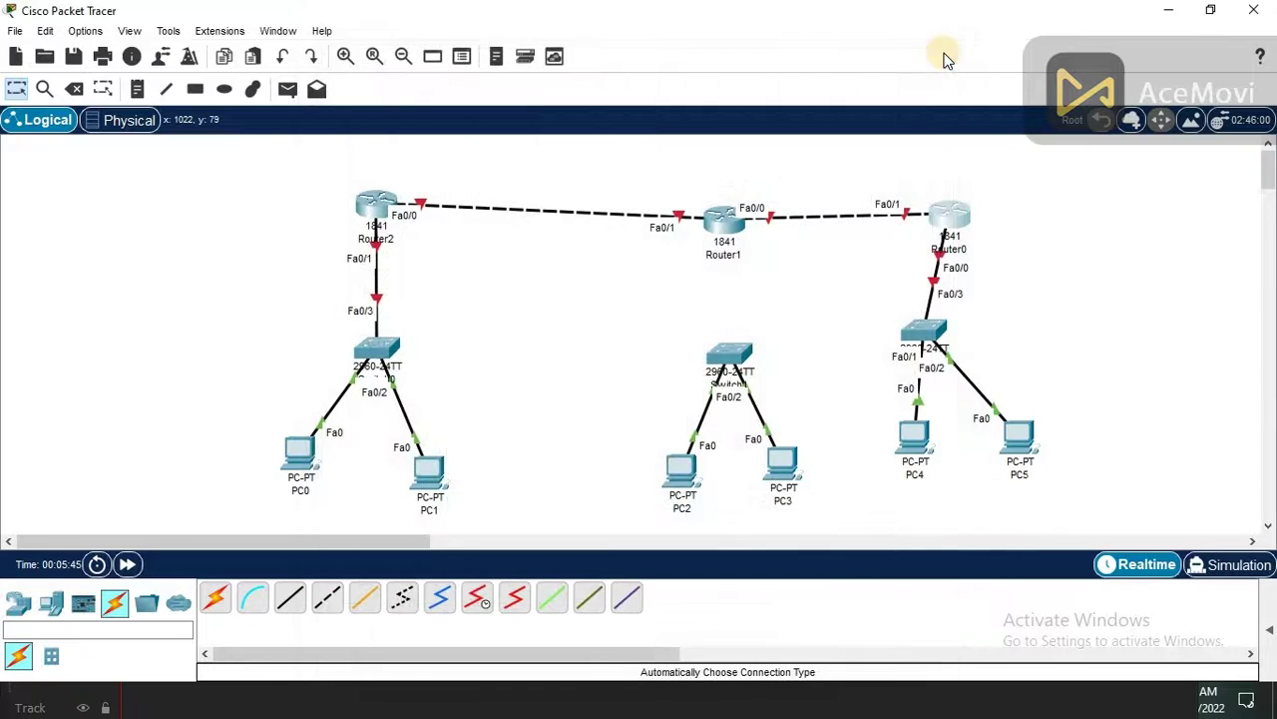
Align Router1 above Switch1 with PC2 and PC3 spread beneath it, and move Switch2 directly under Router0.
left_click_drag(739, 243, 704, 229)
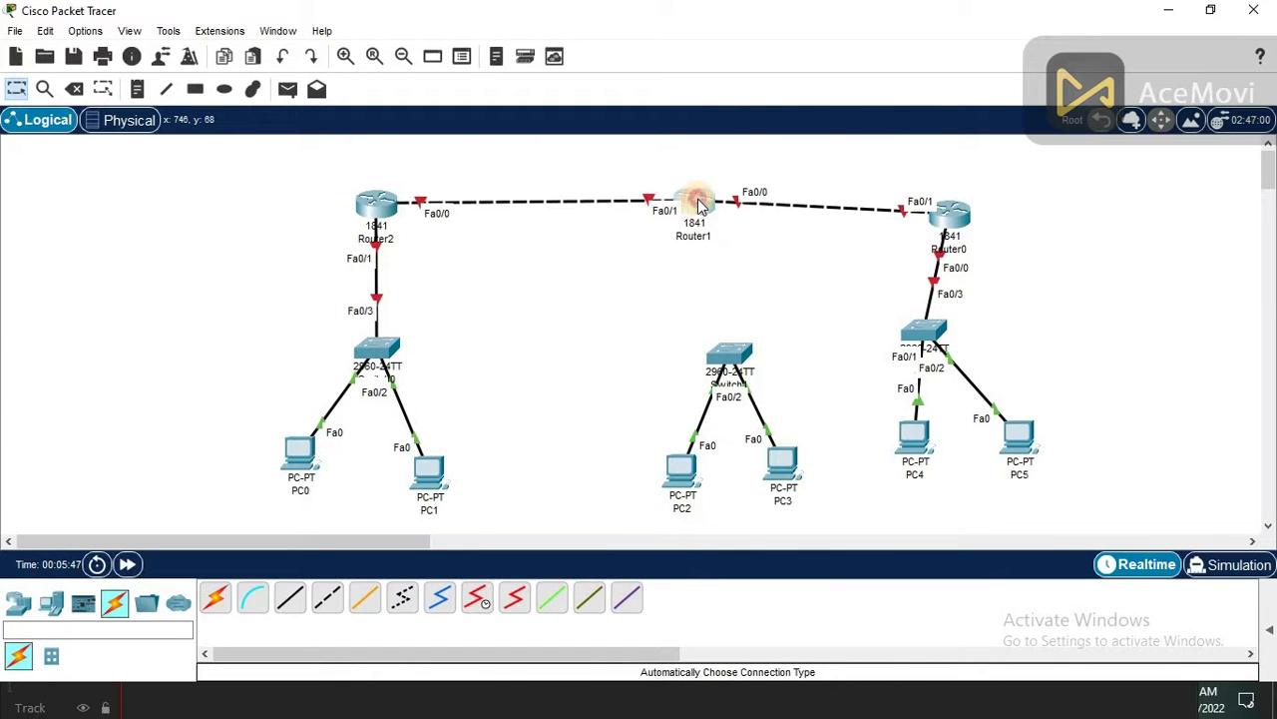
left_click_drag(736, 357, 695, 350)
left_click_drag(644, 474, 584, 472)
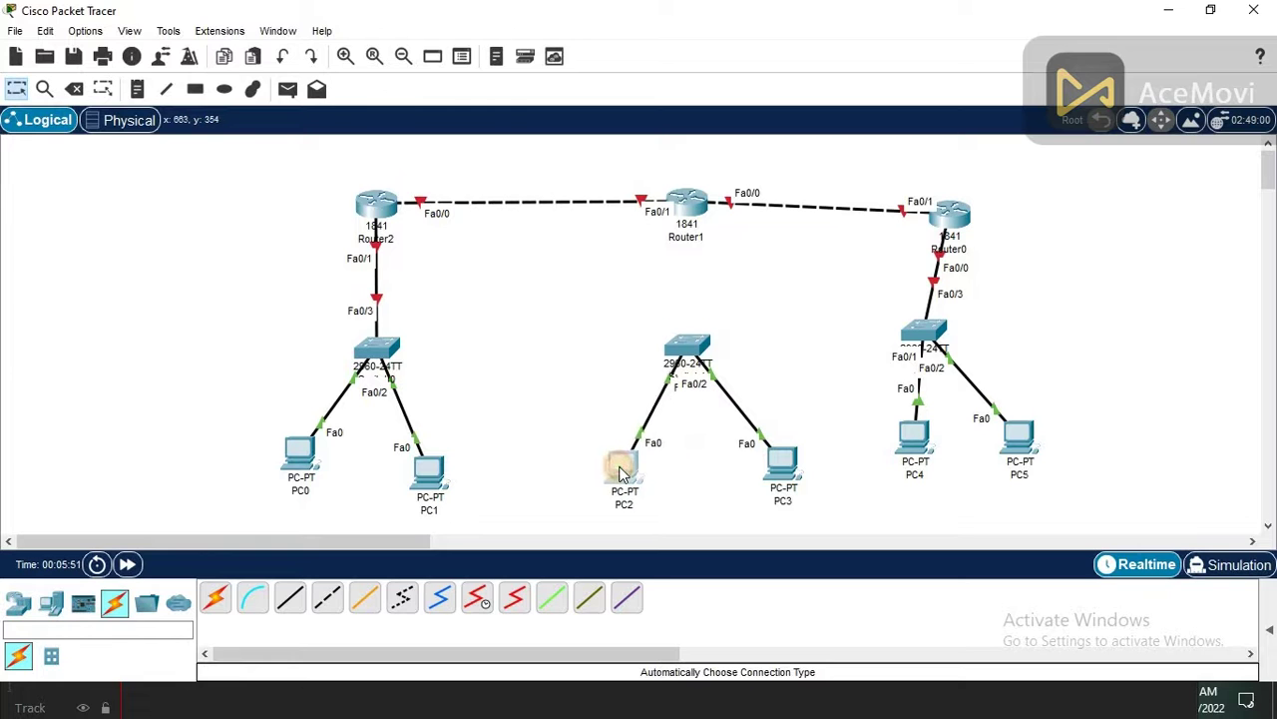
left_click_drag(786, 469, 736, 478)
left_click_drag(921, 332, 953, 330)
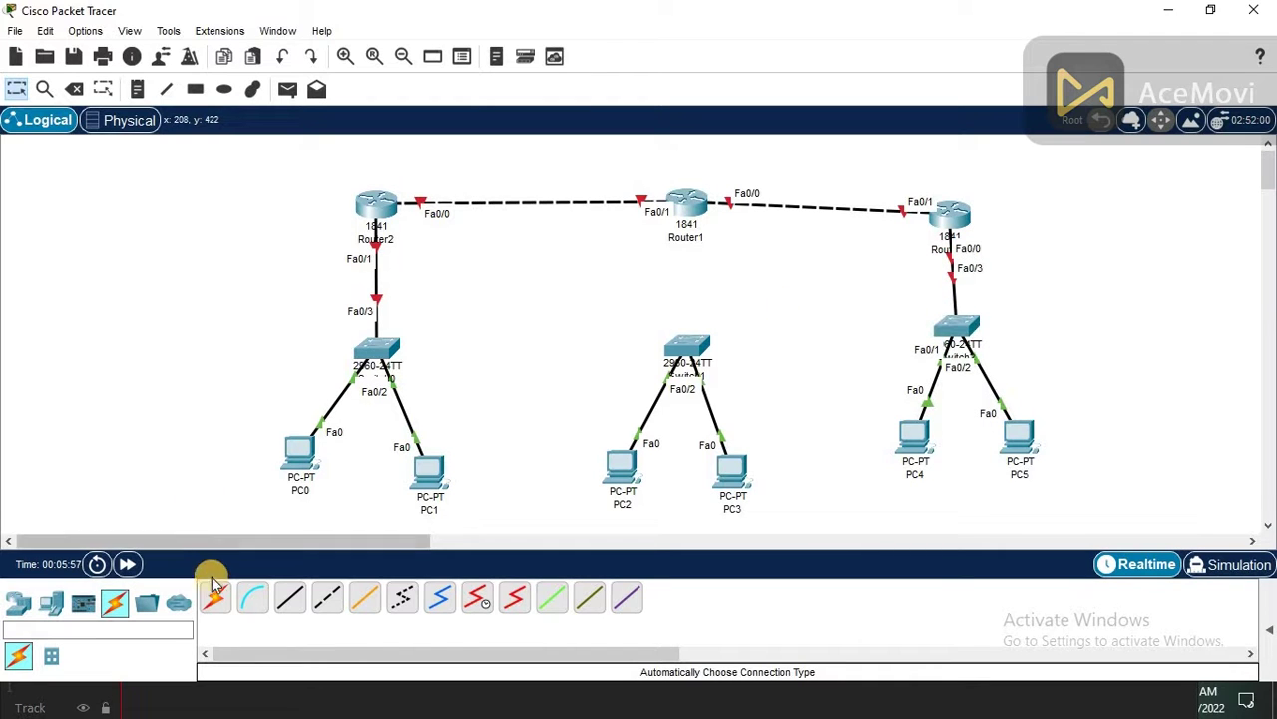
Try again to connect Switch1 to Router1 with an automatically chosen cable.
left_click(216, 597)
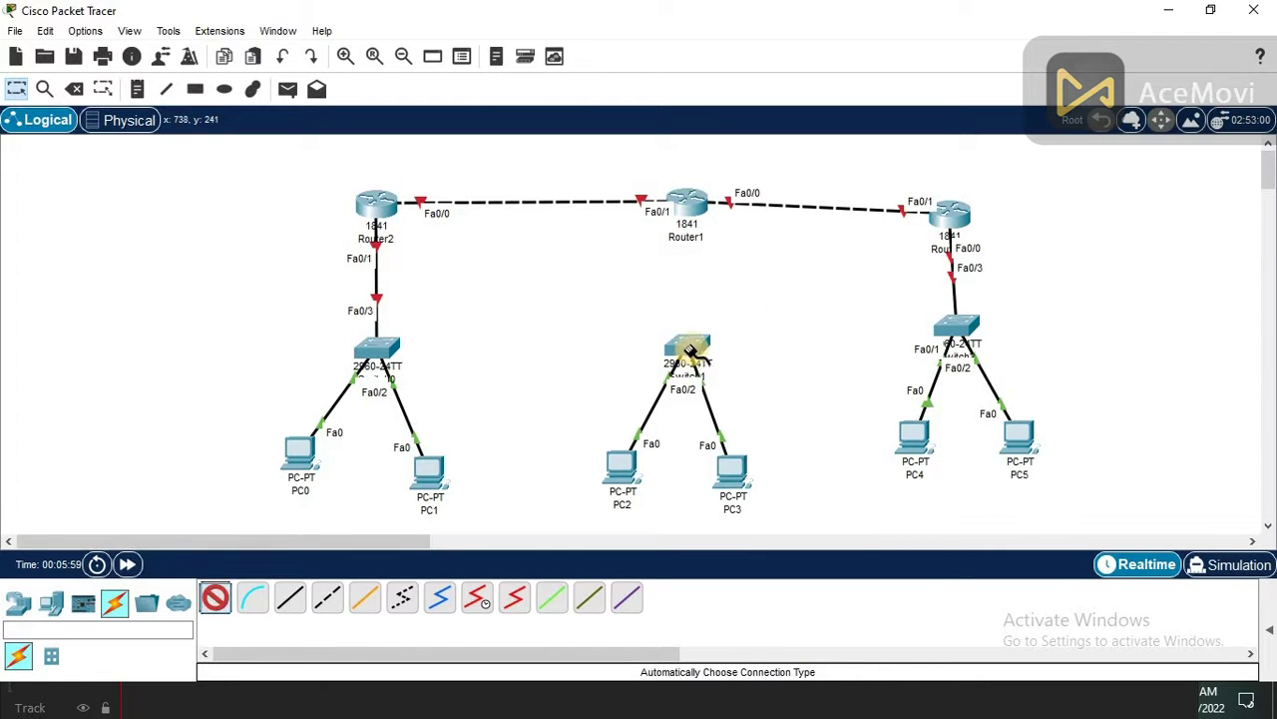
left_click(687, 200)
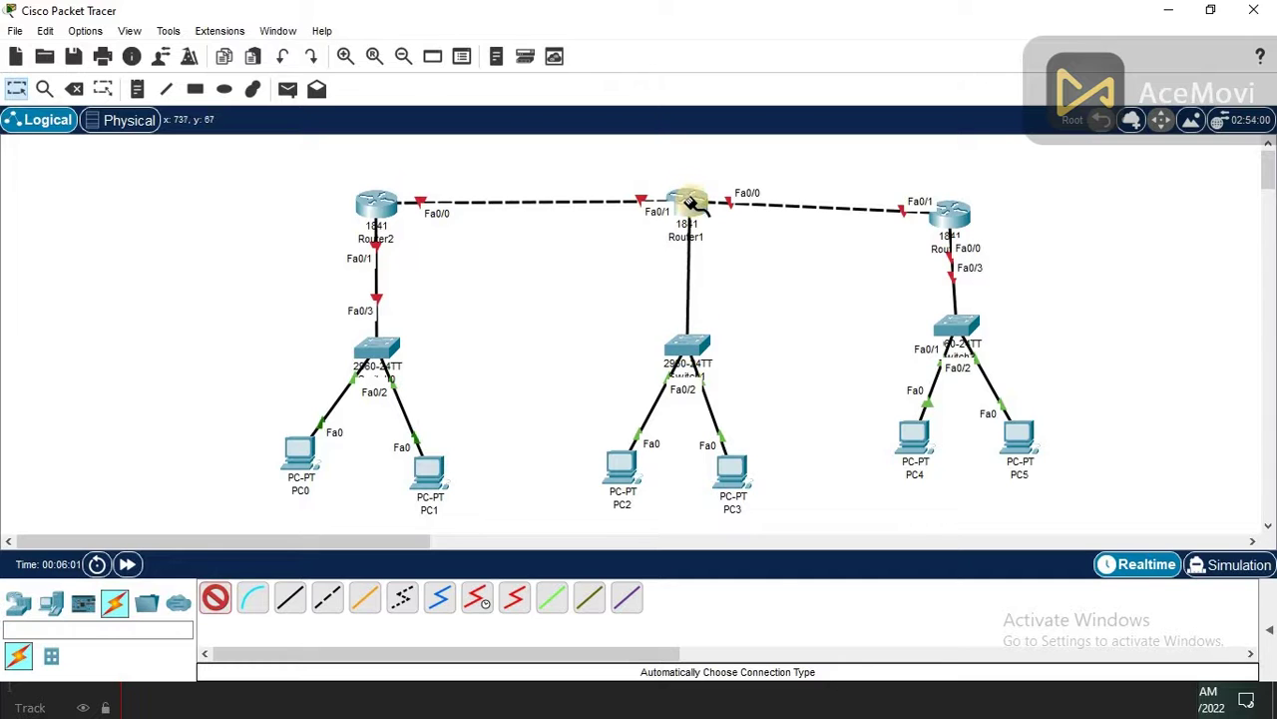
left_click(725, 374)
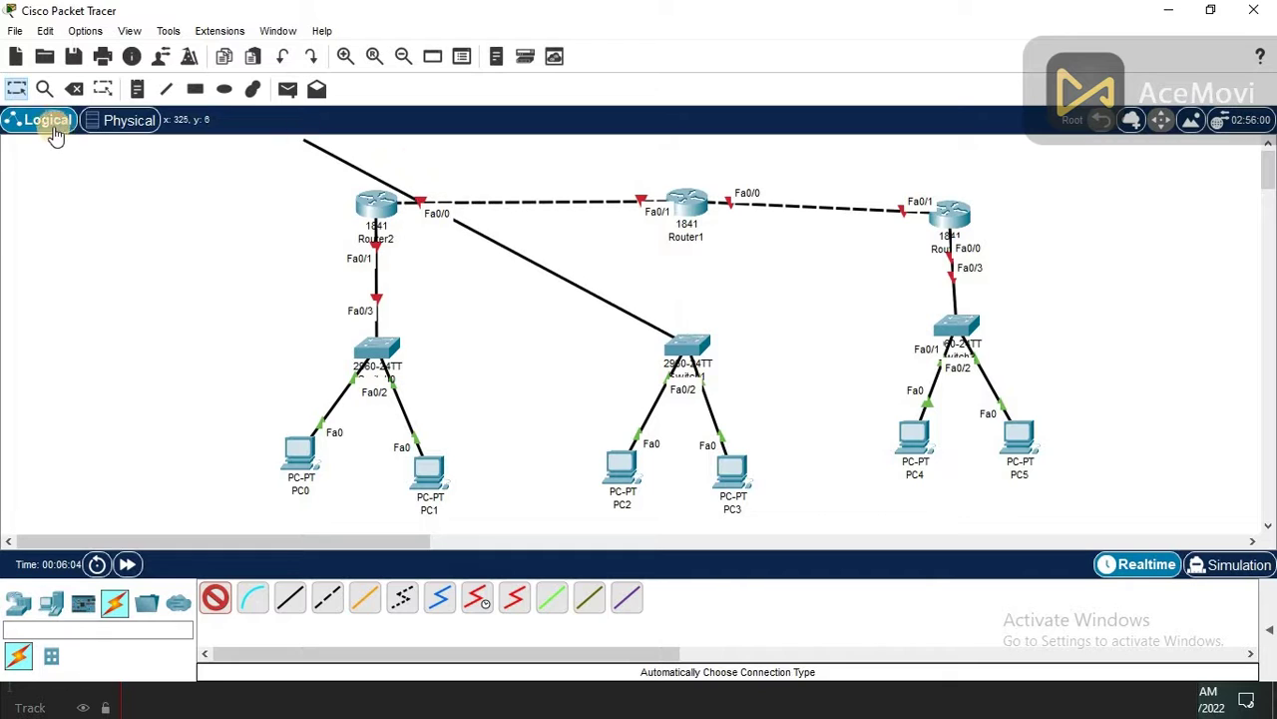
left_click(16, 92)
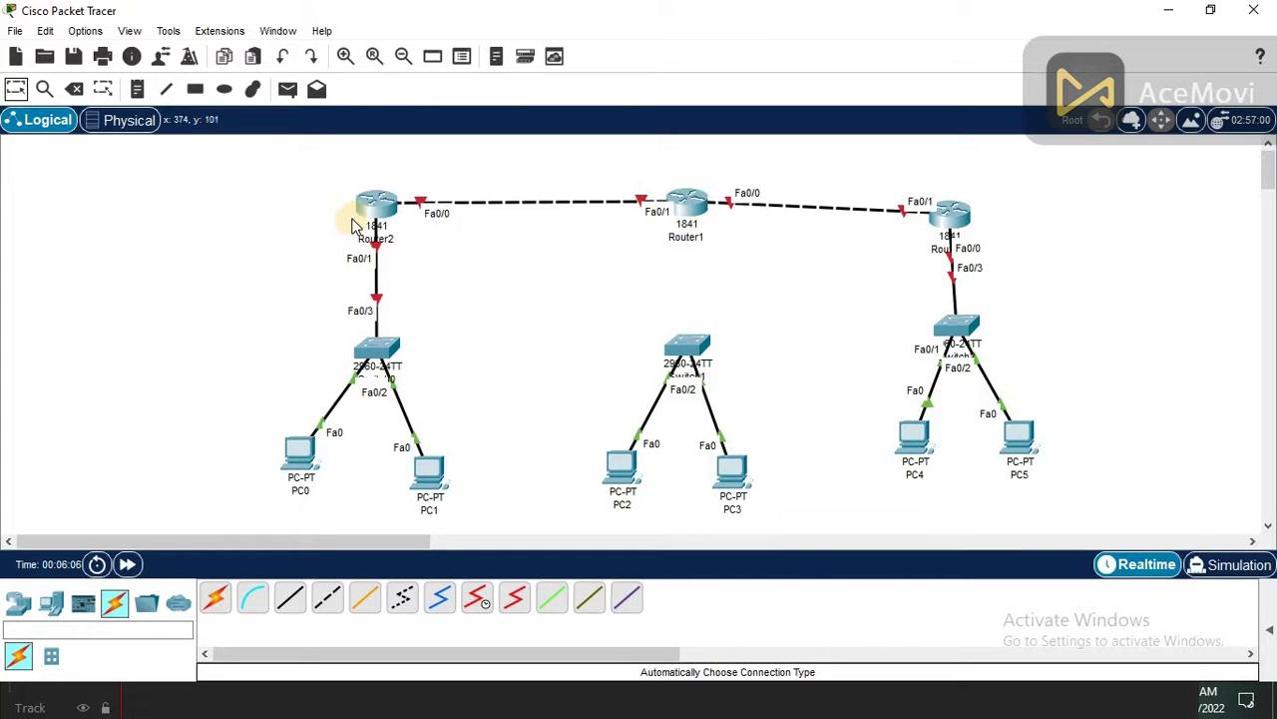
Delete the cables linking Router1 to Router2 and Router1 to Router0.
left_click(78, 91)
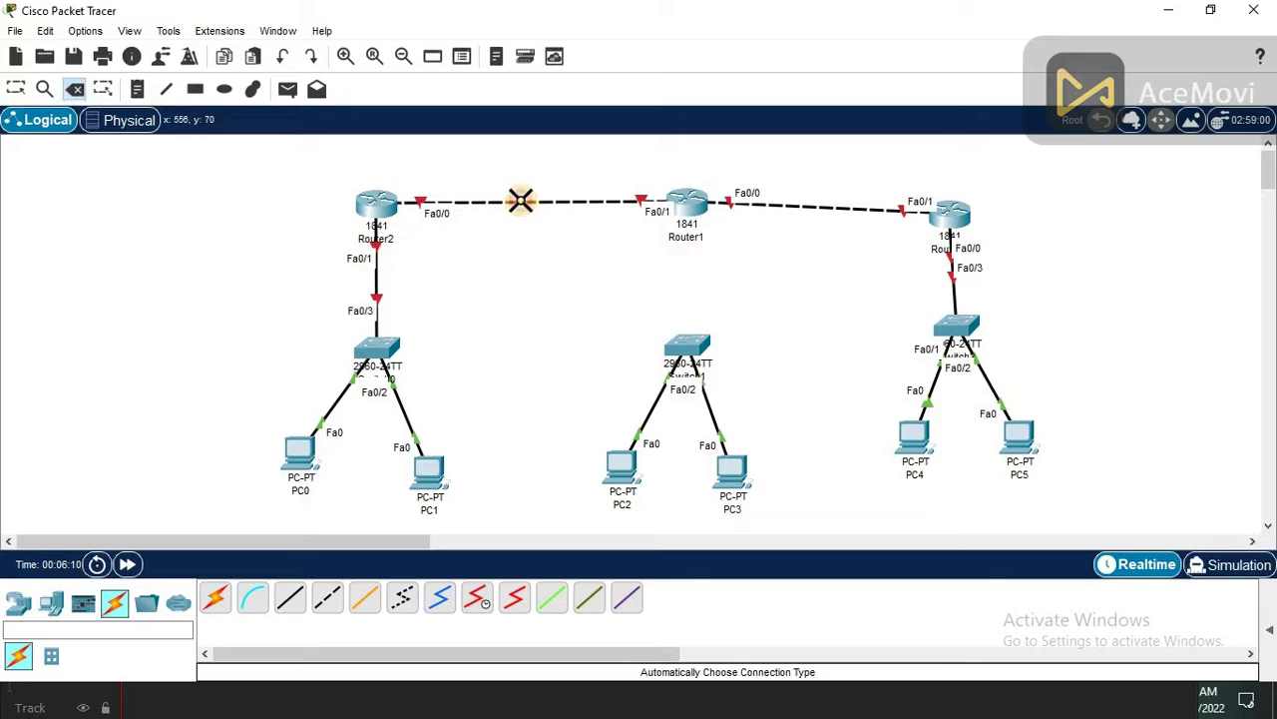
left_click(520, 201)
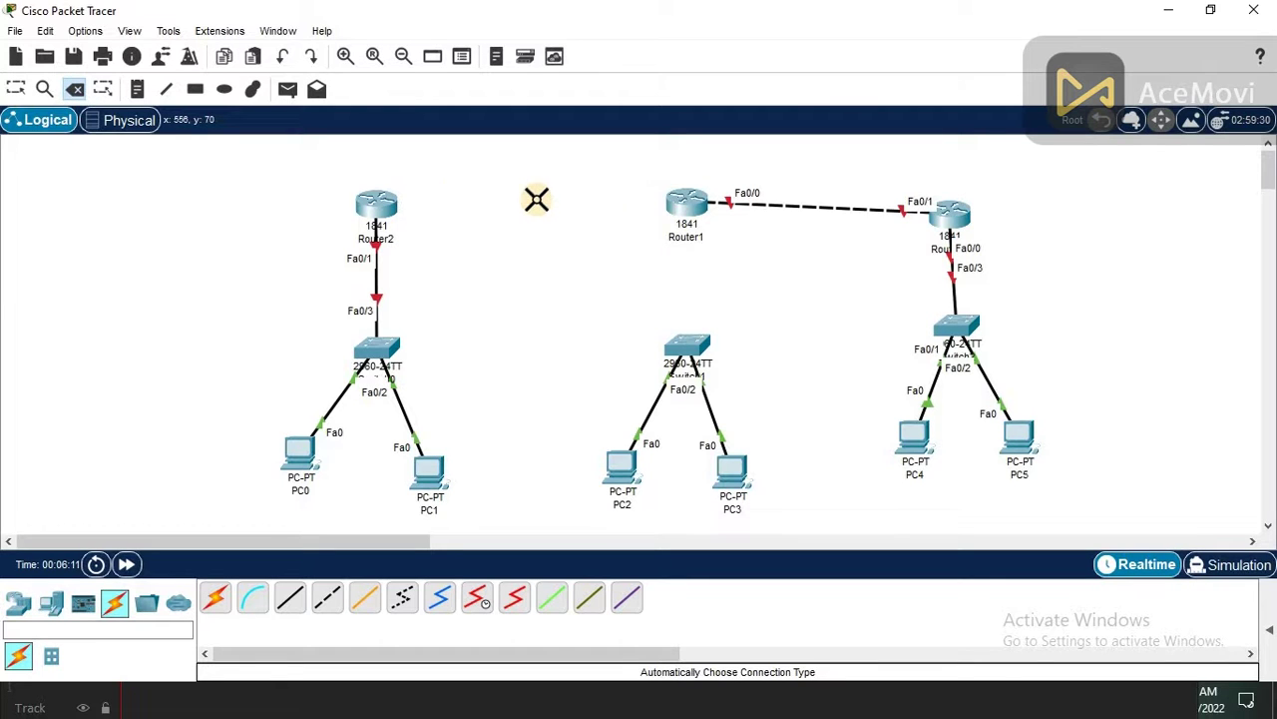
left_click(784, 205)
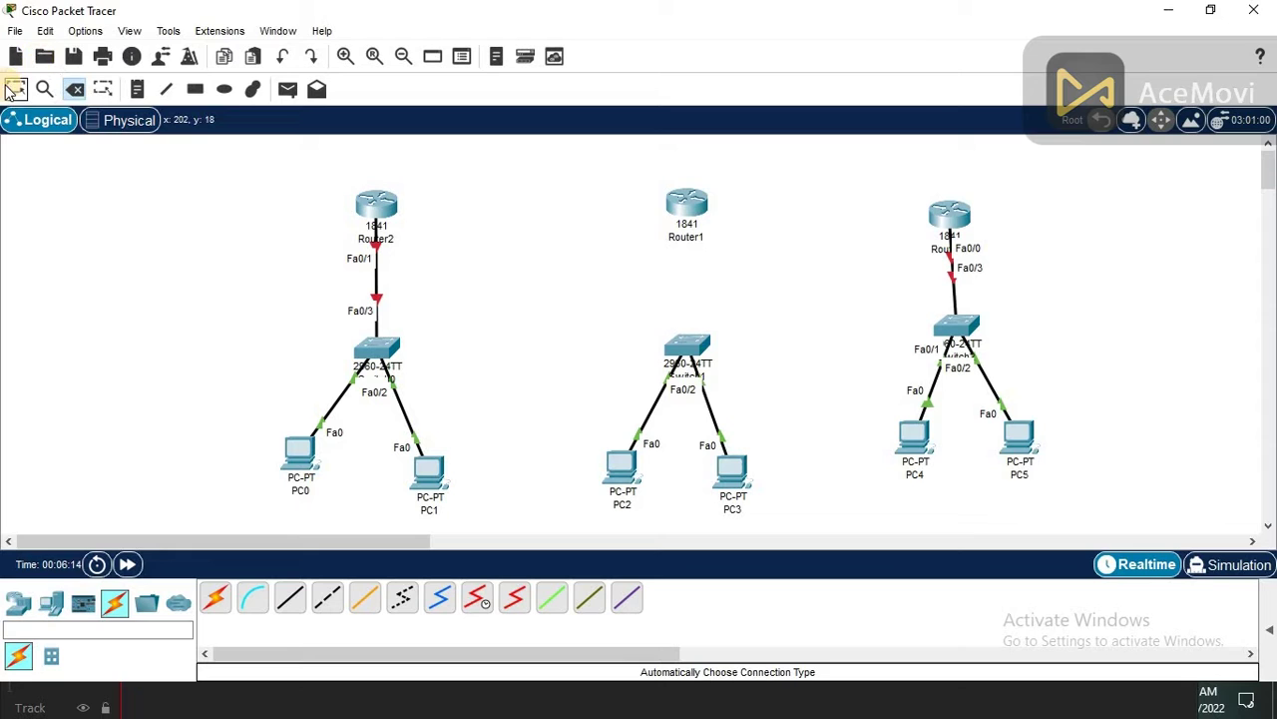
Connect Router2 to Router1 with an automatically chosen cable.
left_click(213, 599)
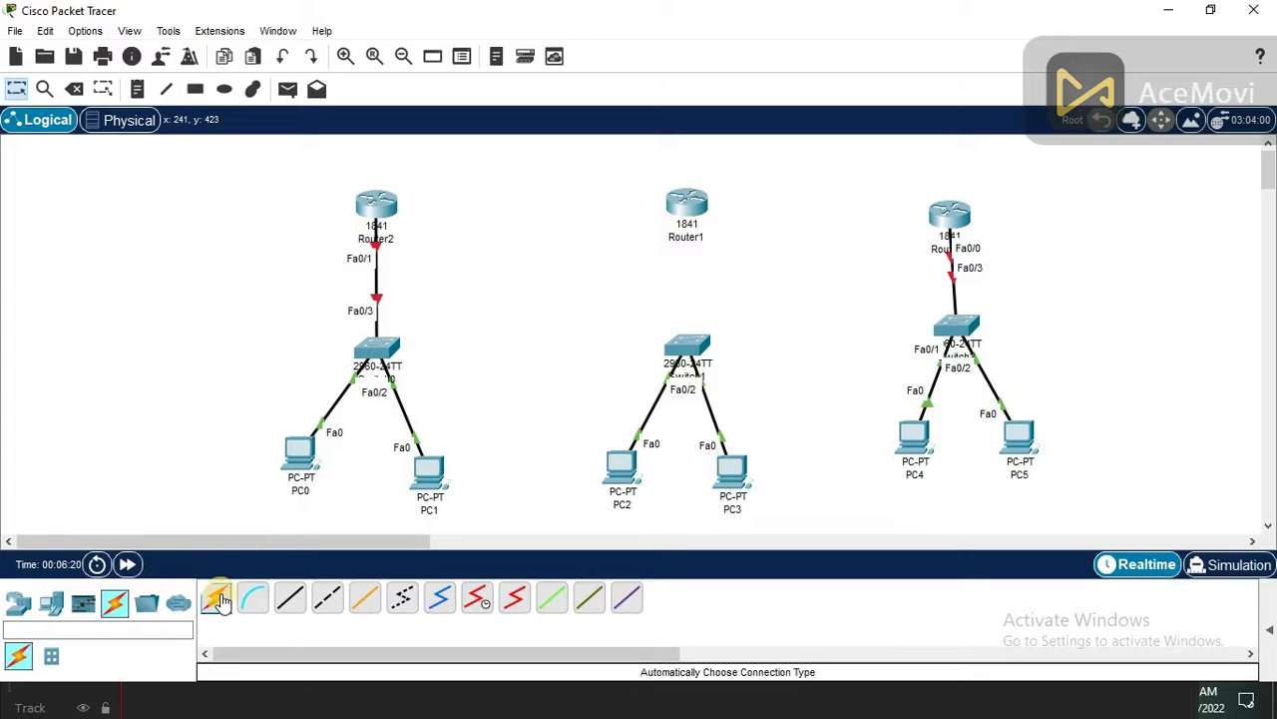
left_click(220, 599)
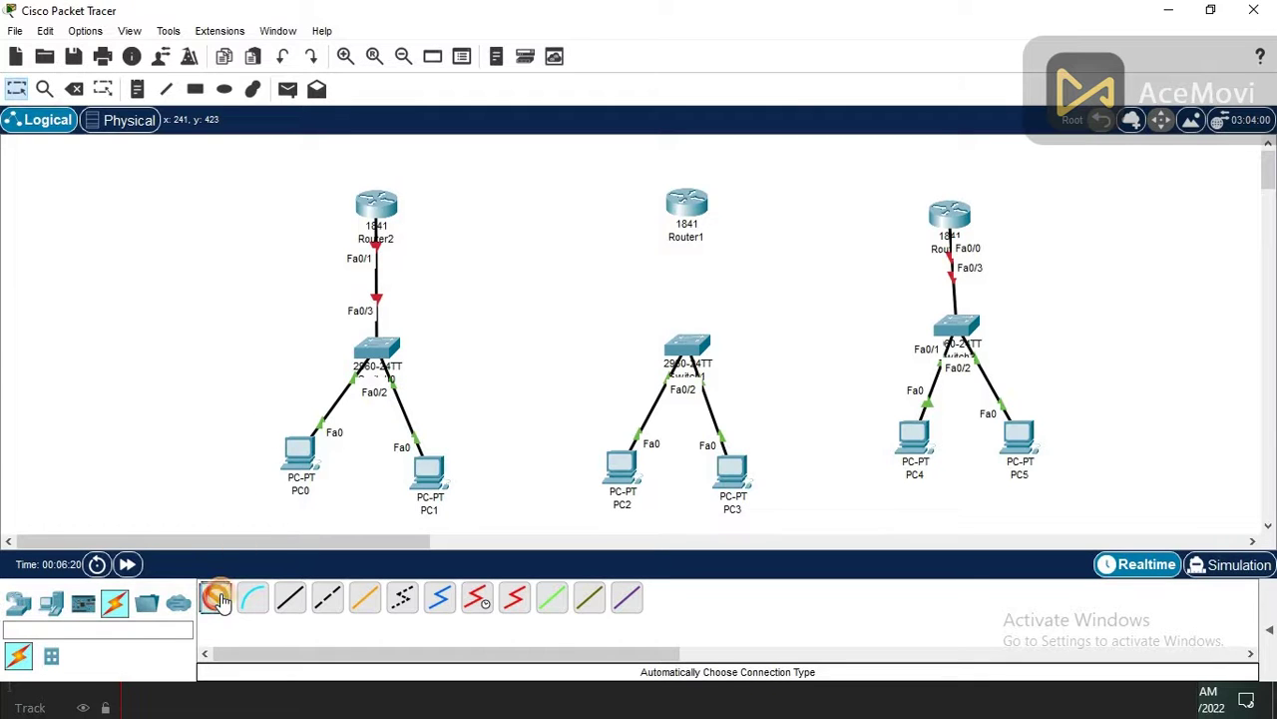
left_click(383, 205)
left_click(687, 202)
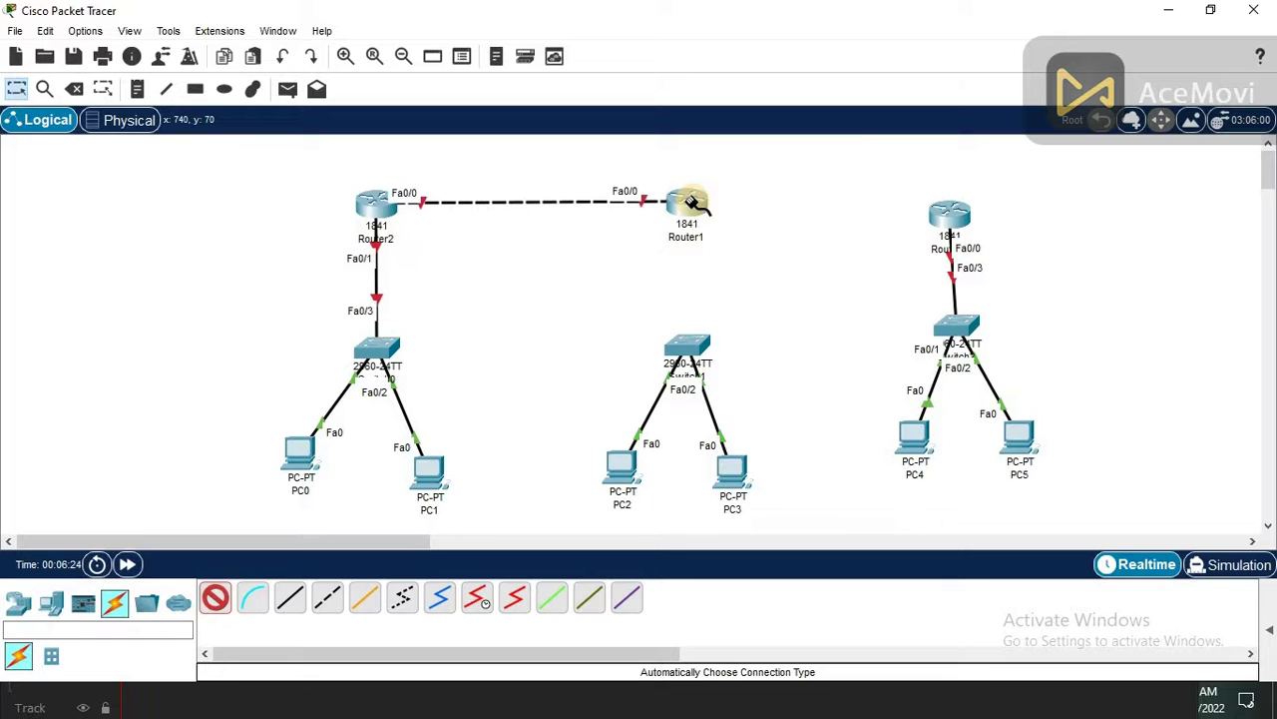
Connect Router1 to Router0 and Switch1 to Router1 with automatically chosen cables.
left_click(689, 202)
left_click(966, 212)
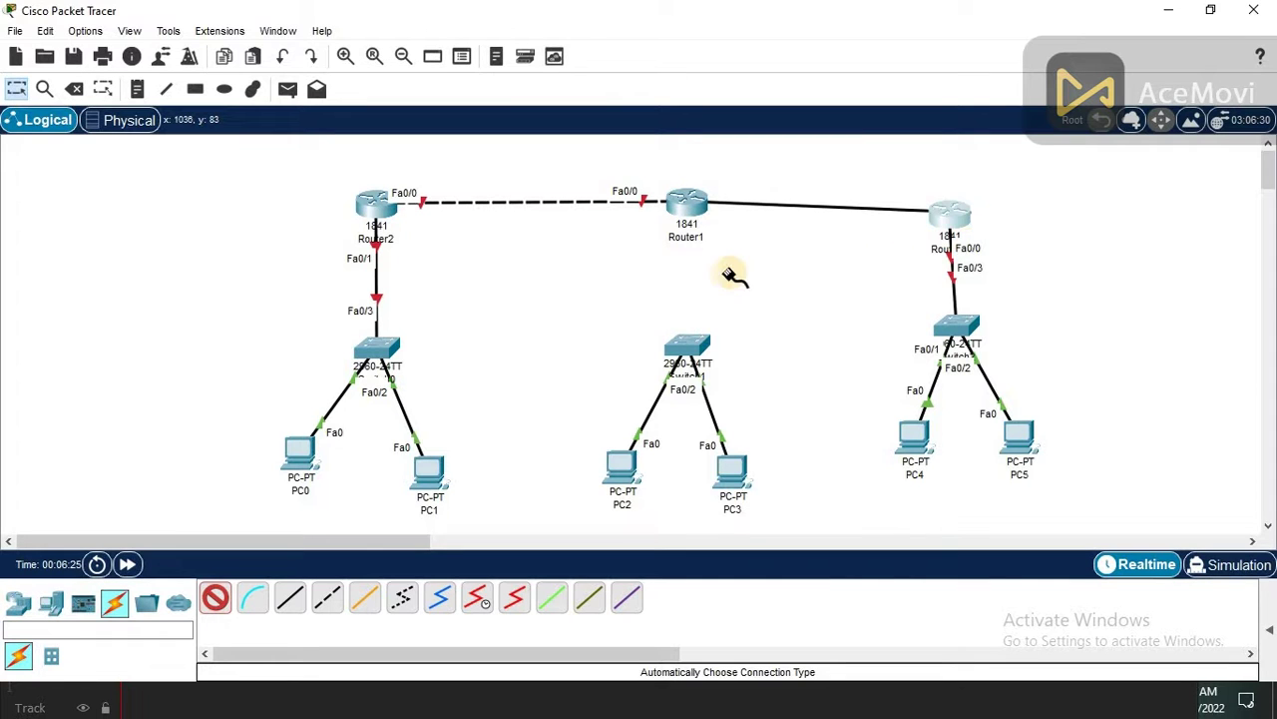
left_click(686, 346)
left_click(704, 204)
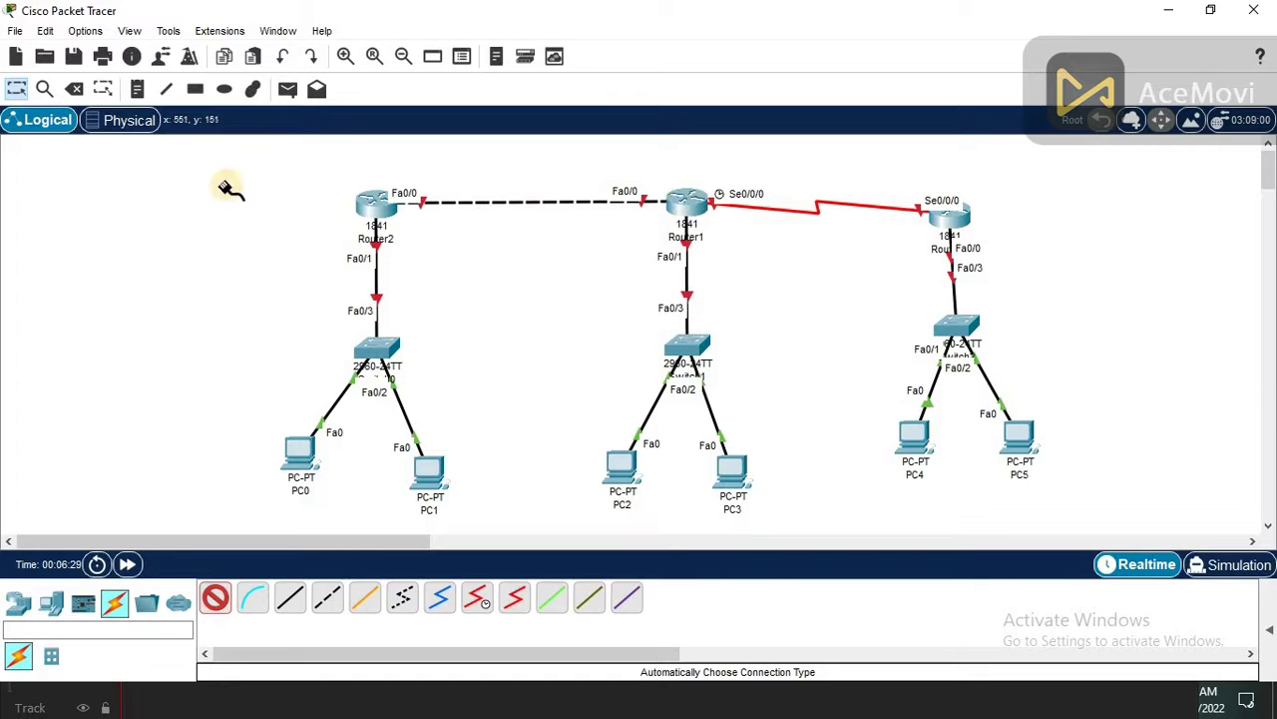
left_click(16, 89)
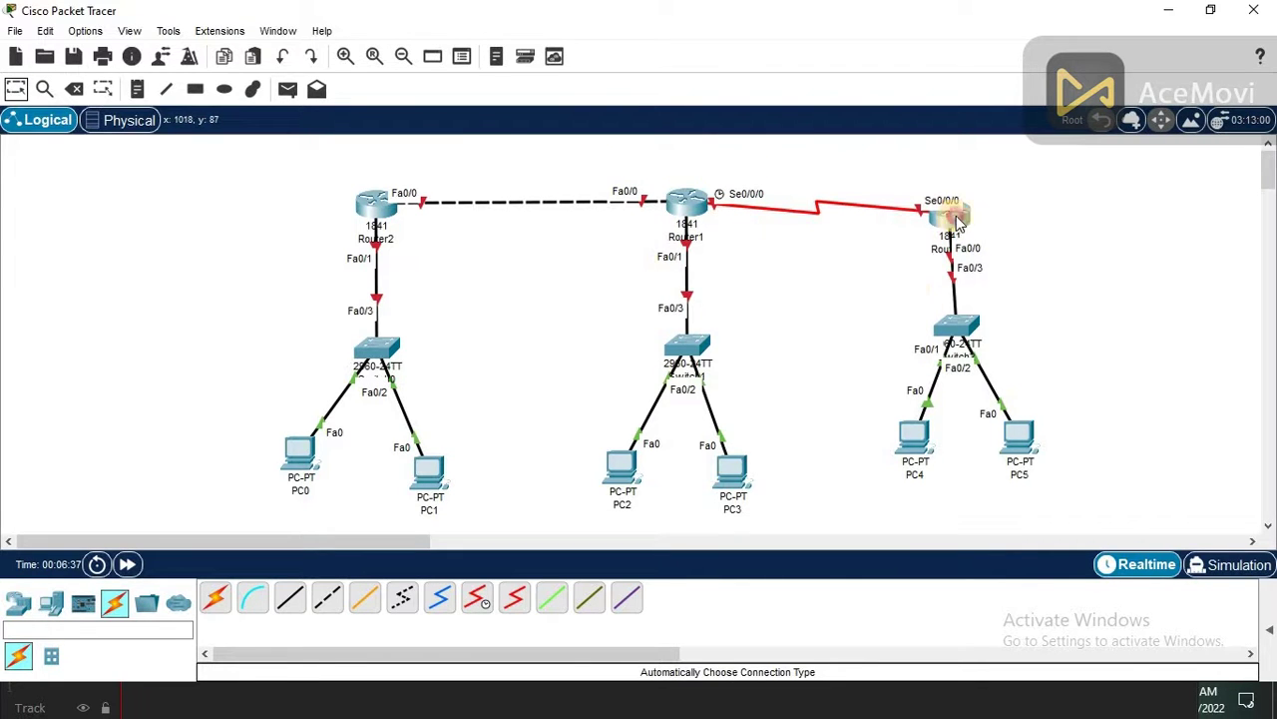
Move Router0 level with Router1, place Switch2 directly beneath it, and lower and spread PC4 and PC5 under the switch.
left_click_drag(956, 222, 983, 205)
left_click(953, 325)
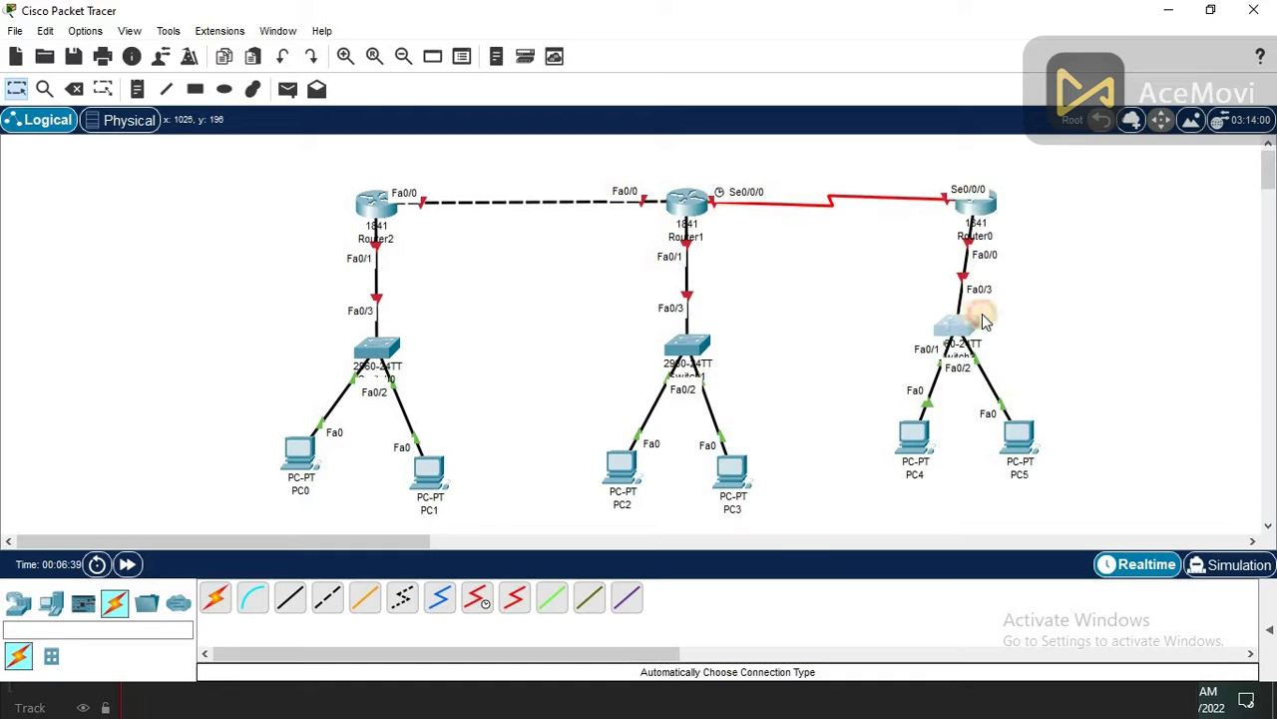
left_click_drag(983, 319, 983, 321)
left_click_drag(1020, 435, 1048, 459)
left_click_drag(913, 439, 913, 467)
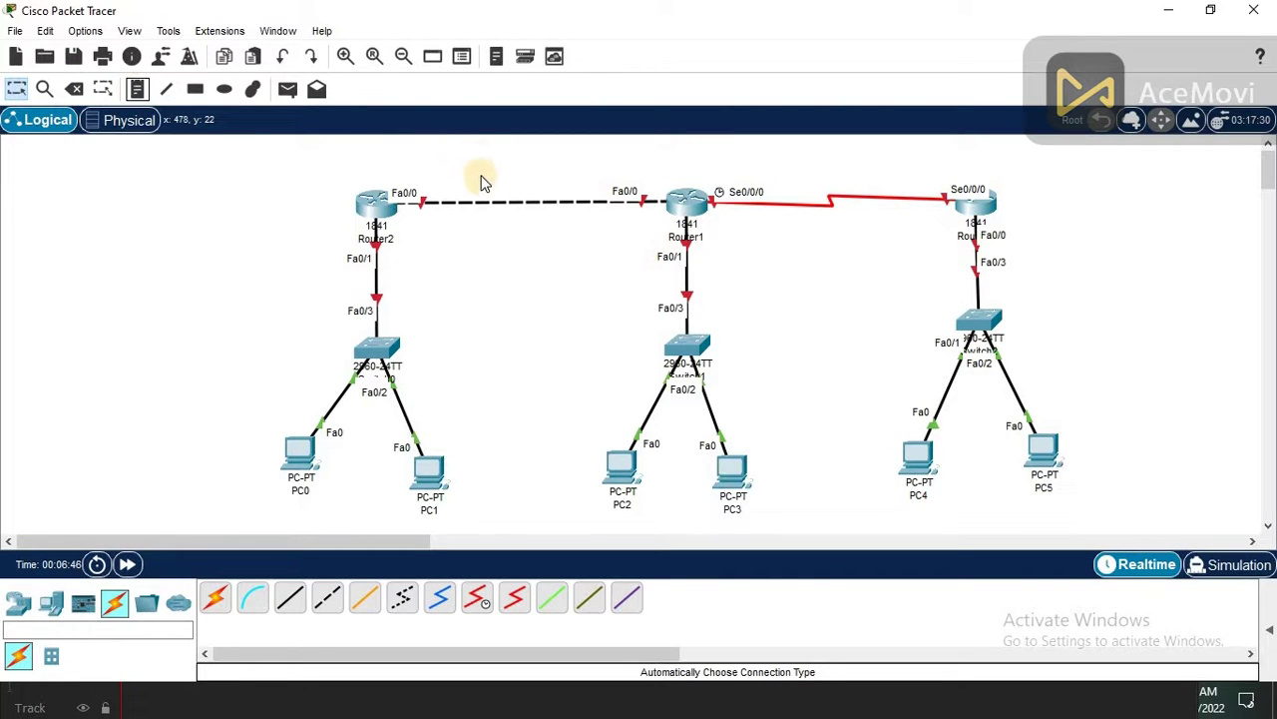
Label the Router2–Router1 link with notes 10.0.0.0 at its middle, 10.0.0.1 at Router2 and 10.0.0.2 at Router1.
key("n")
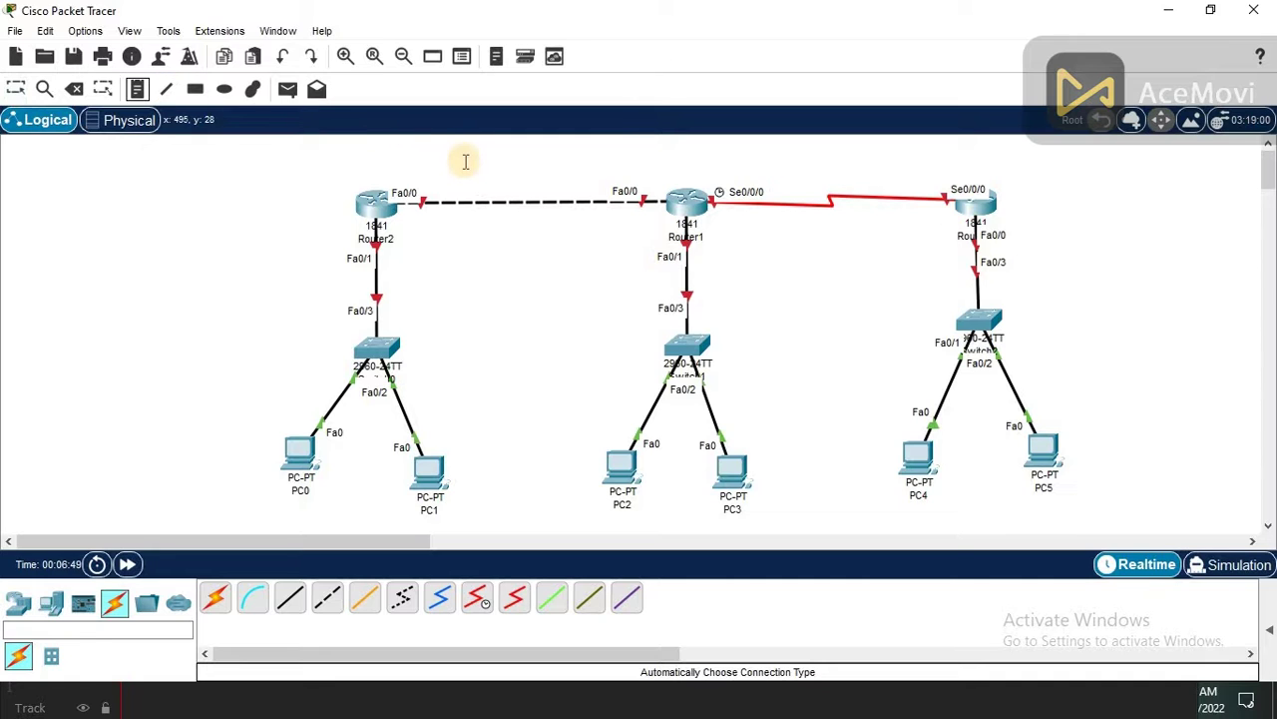
left_click(498, 172)
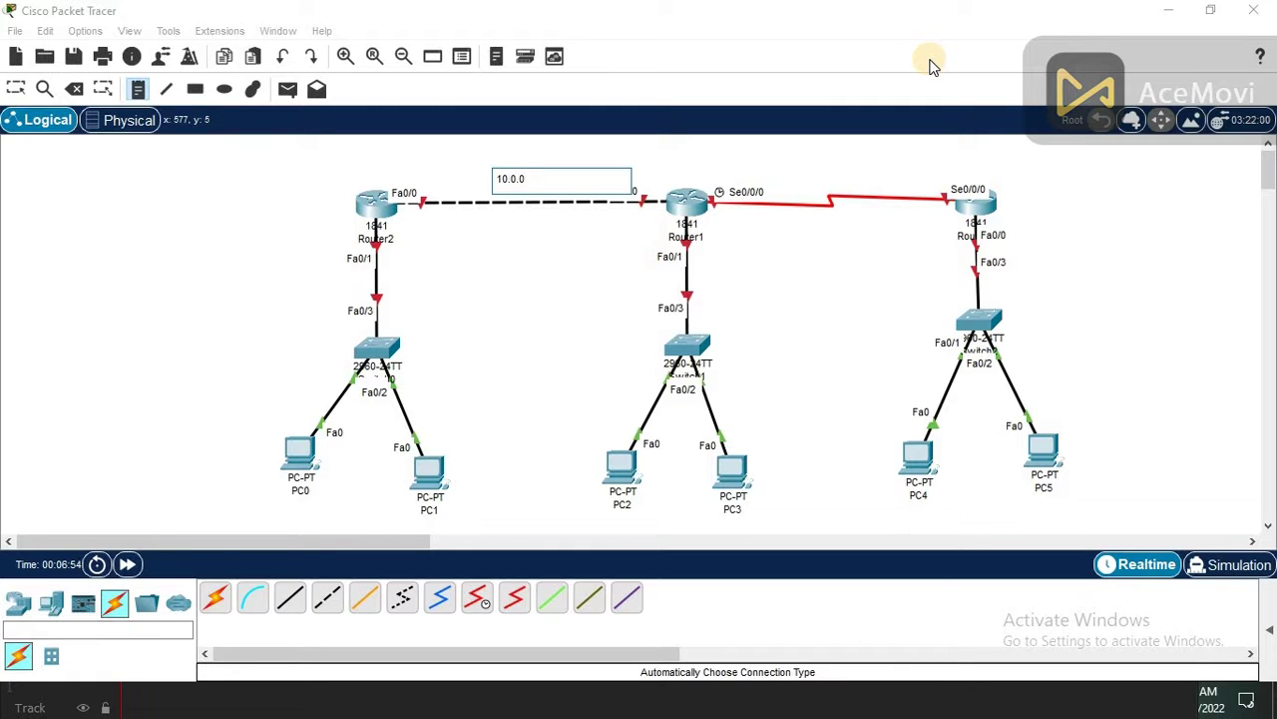
left_click(387, 175)
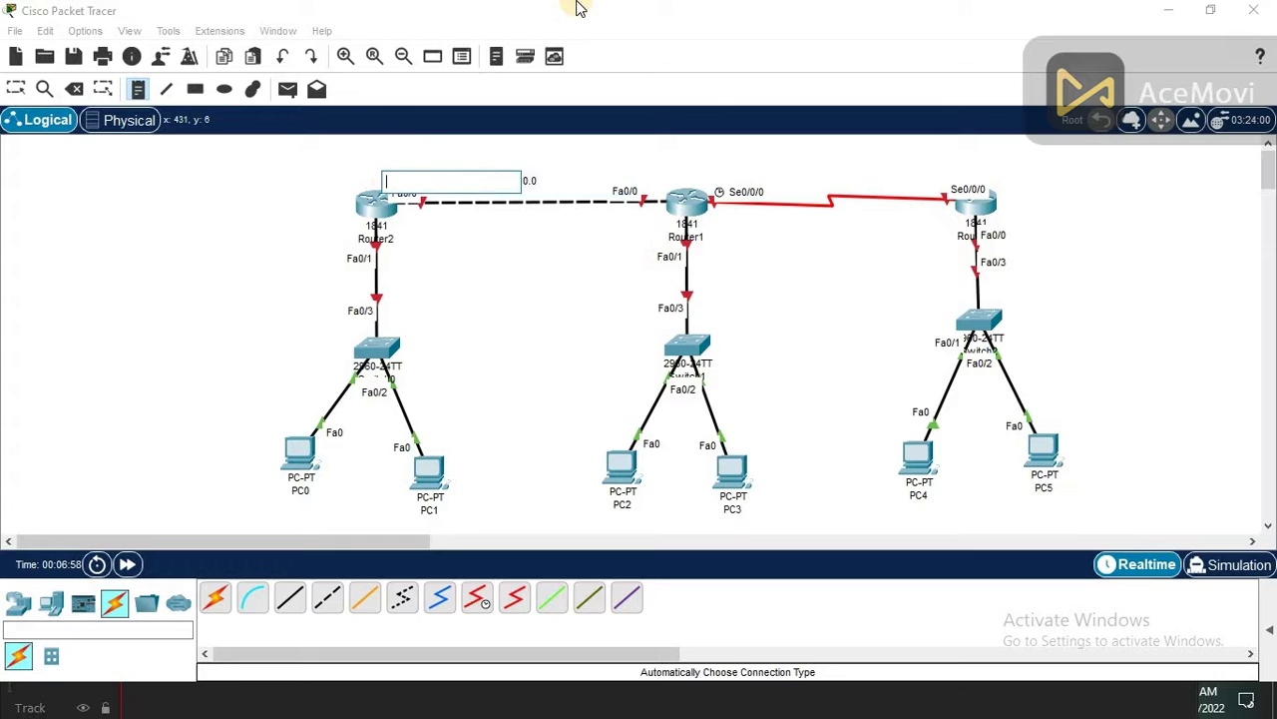
type("q0")
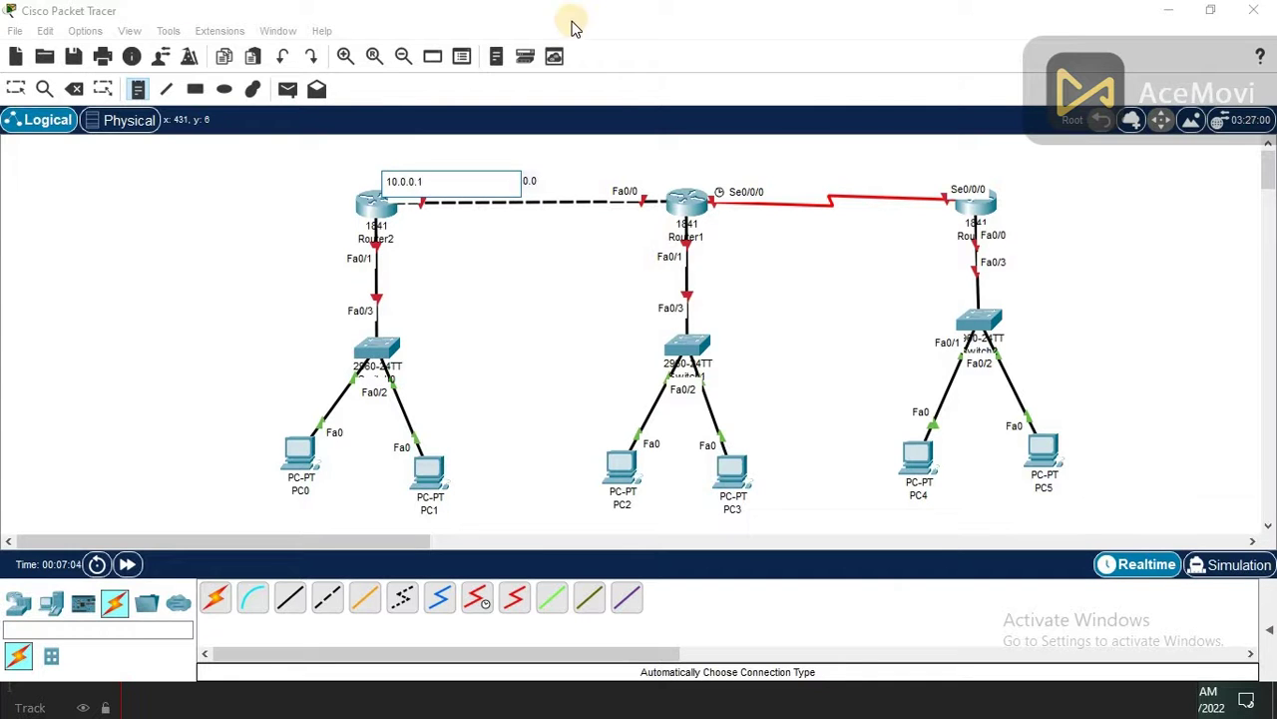
left_click(609, 180)
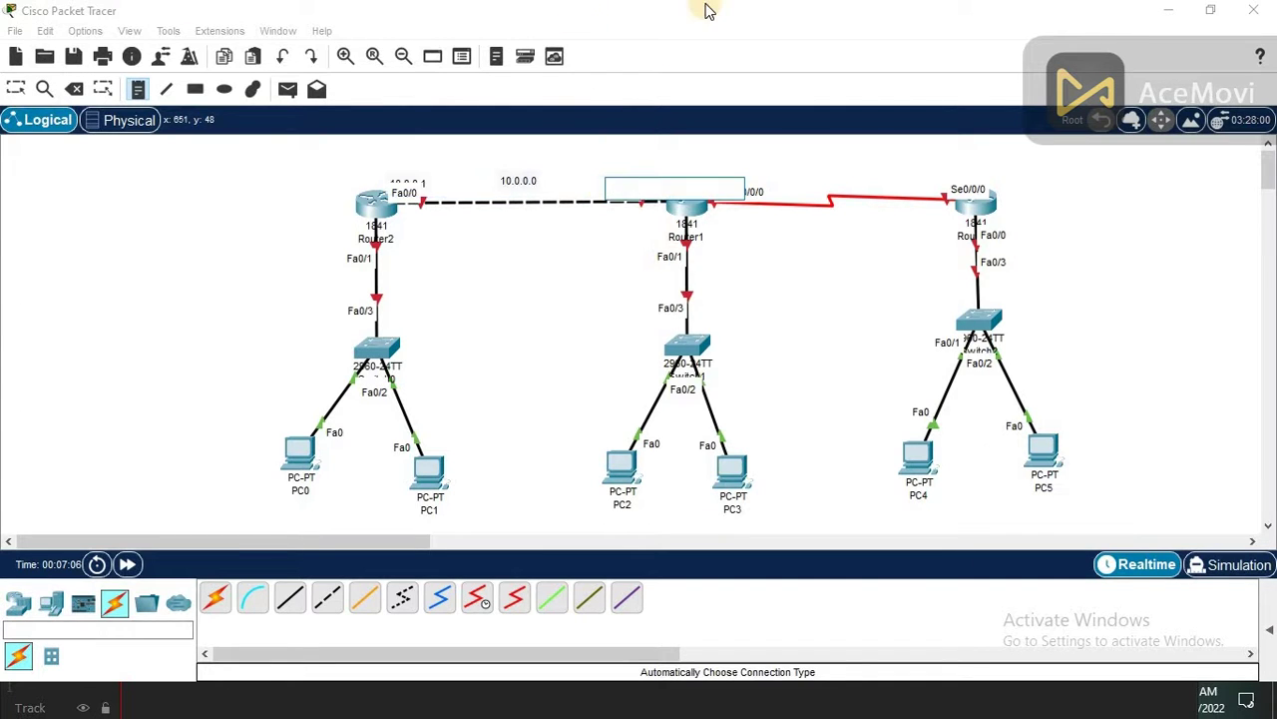
type("10.0.0.2")
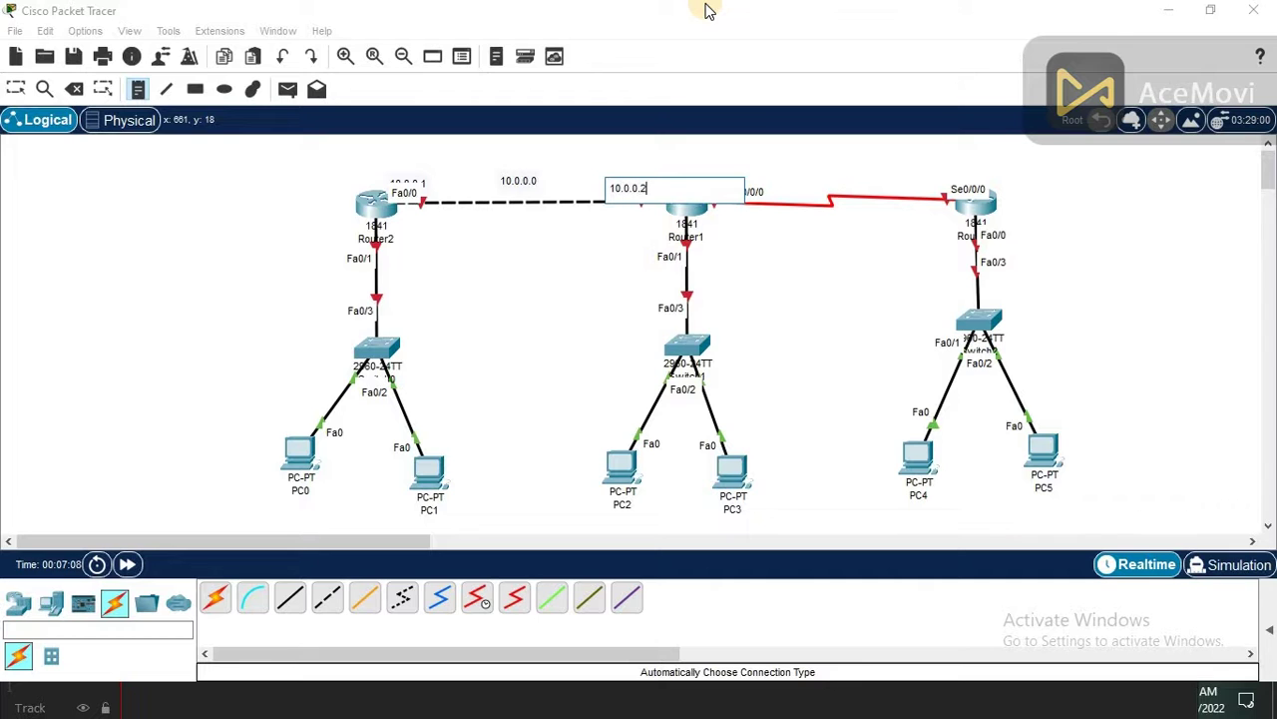
Move the 10.0.0.1, 10.0.0.0 and 10.0.0.2 notes above the link, clear of the port labels.
left_click(15, 89)
left_click_drag(414, 183, 411, 167)
left_click_drag(517, 183, 513, 176)
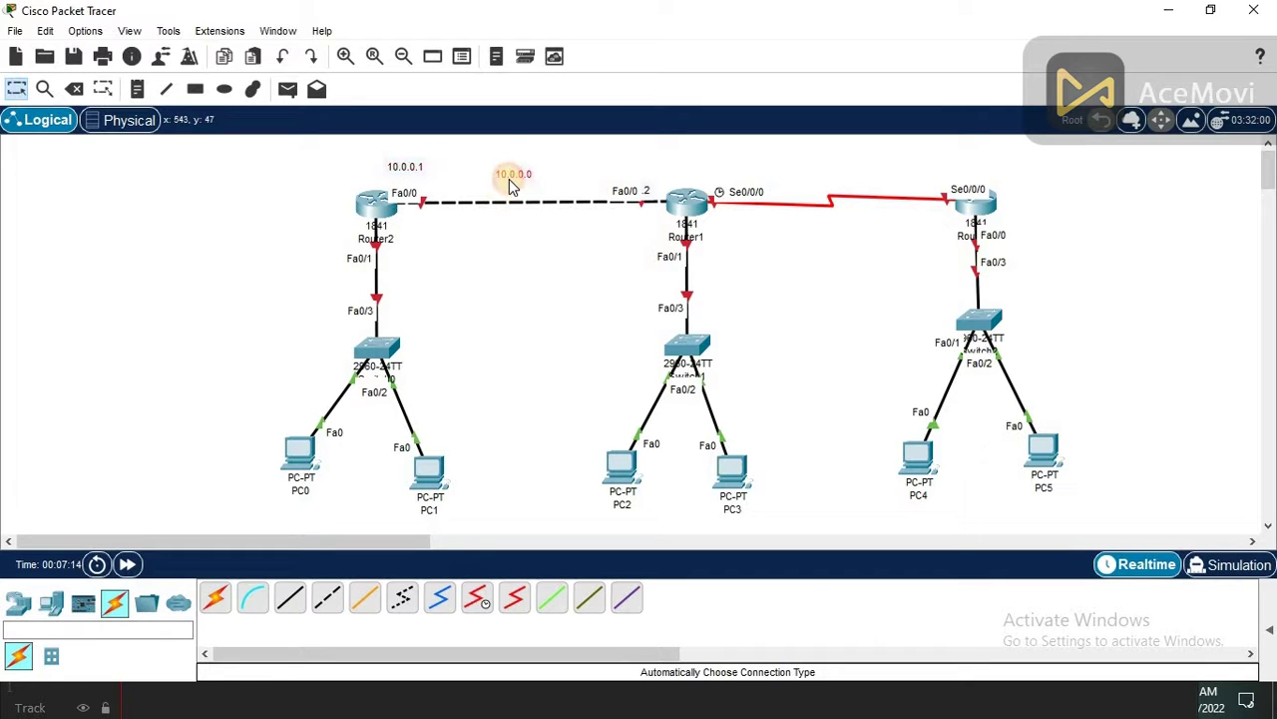
left_click(645, 190)
left_click_drag(644, 199, 627, 221)
left_click_drag(634, 170, 631, 167)
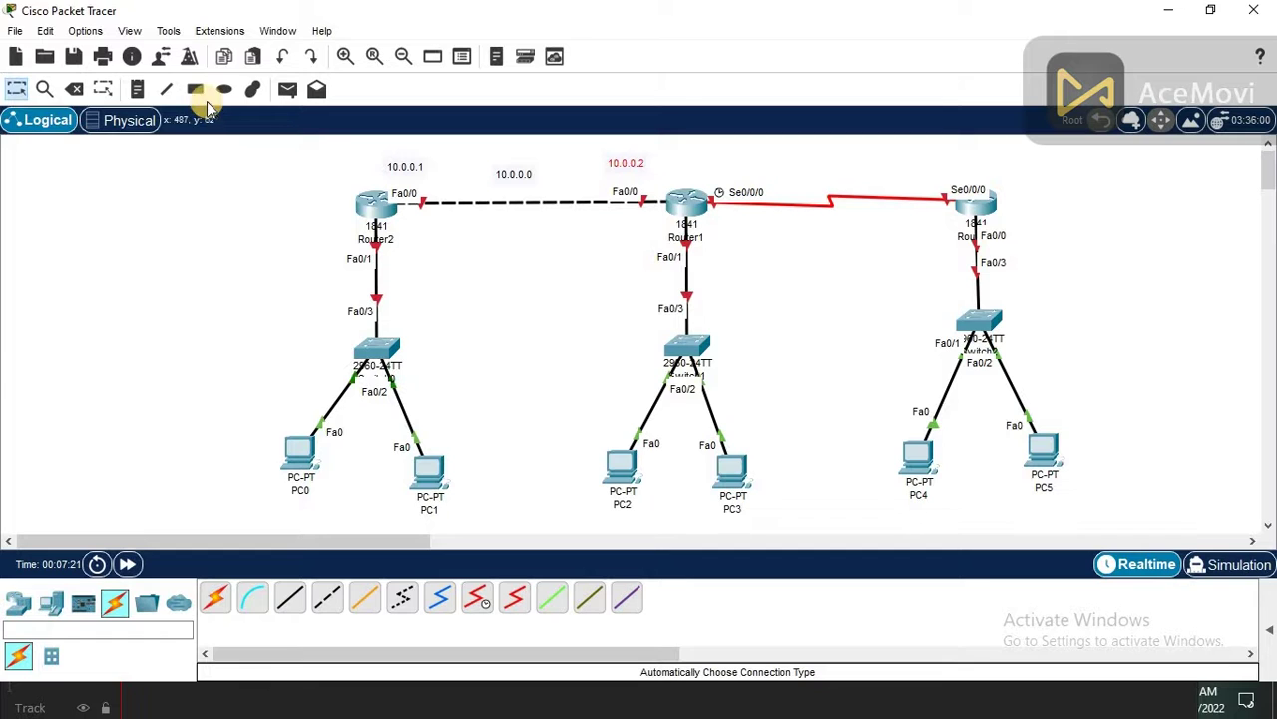
Label the Router1–Router0 serial link with notes 20.0.0.0 at its middle, 20.0.0.1 at Router1 and 20.0.0.2 at Router0.
left_click(138, 90)
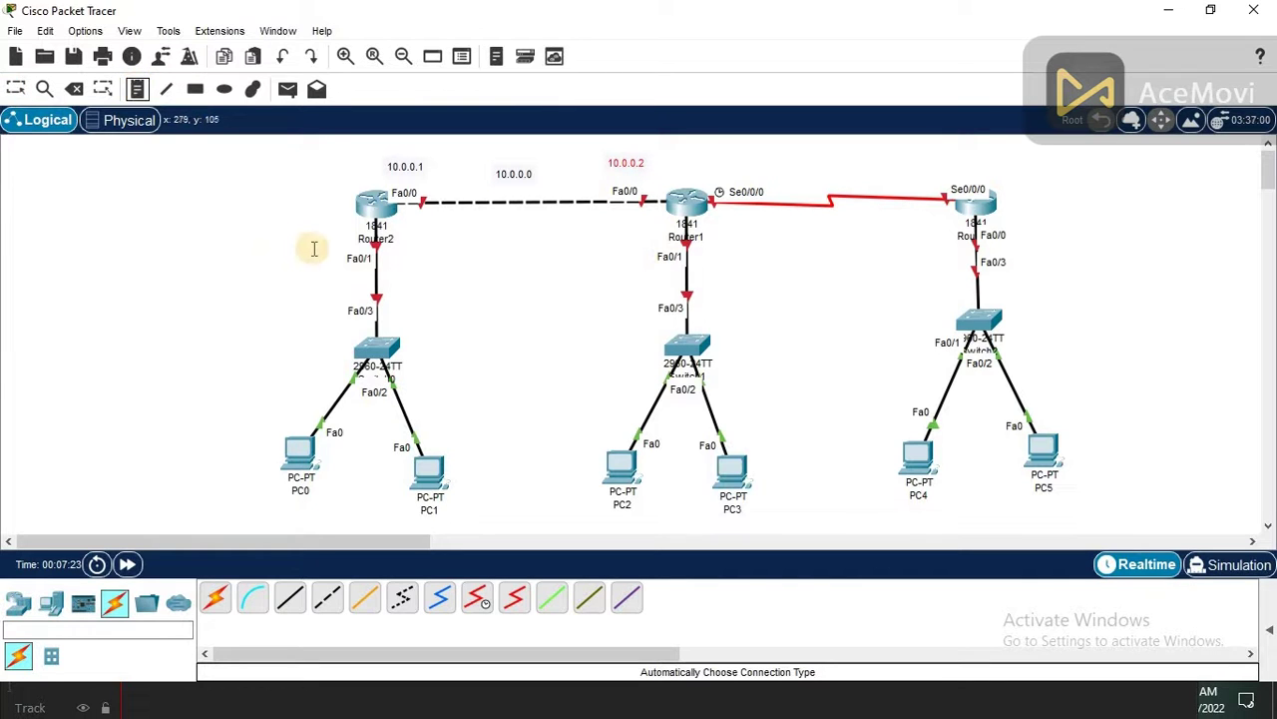
left_click(802, 169)
type("20.0.0.0")
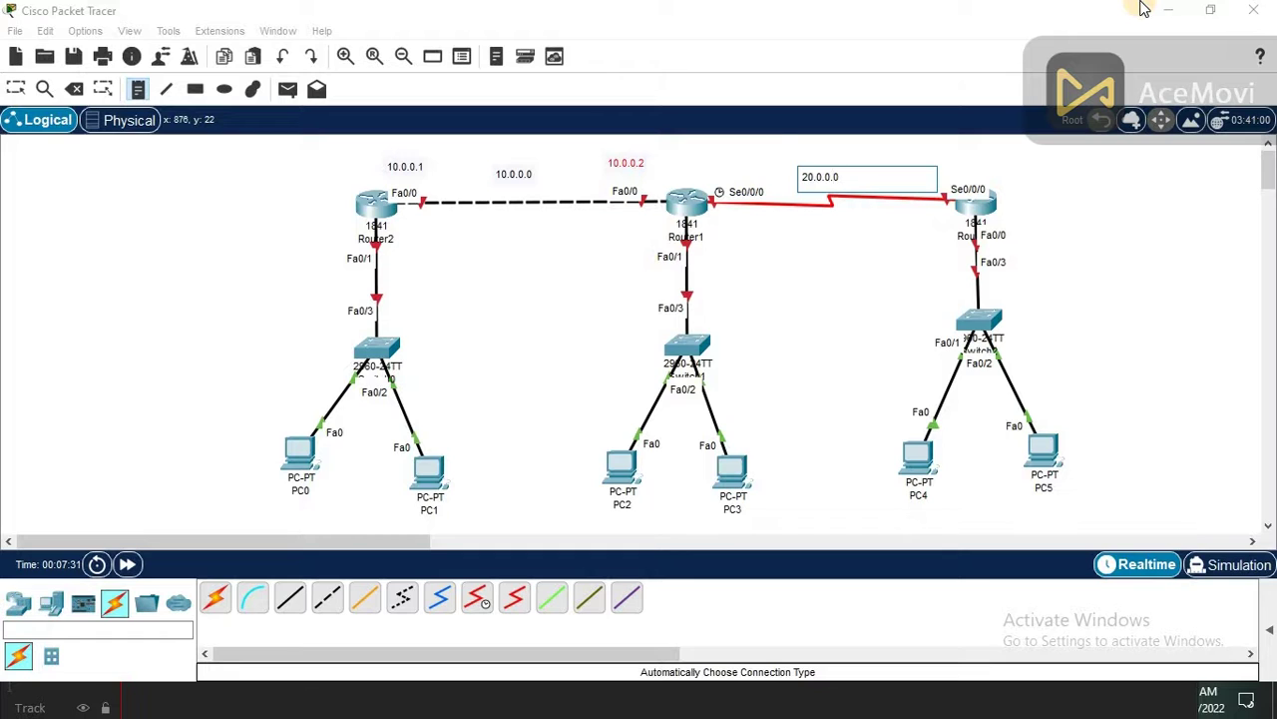
left_click(718, 172)
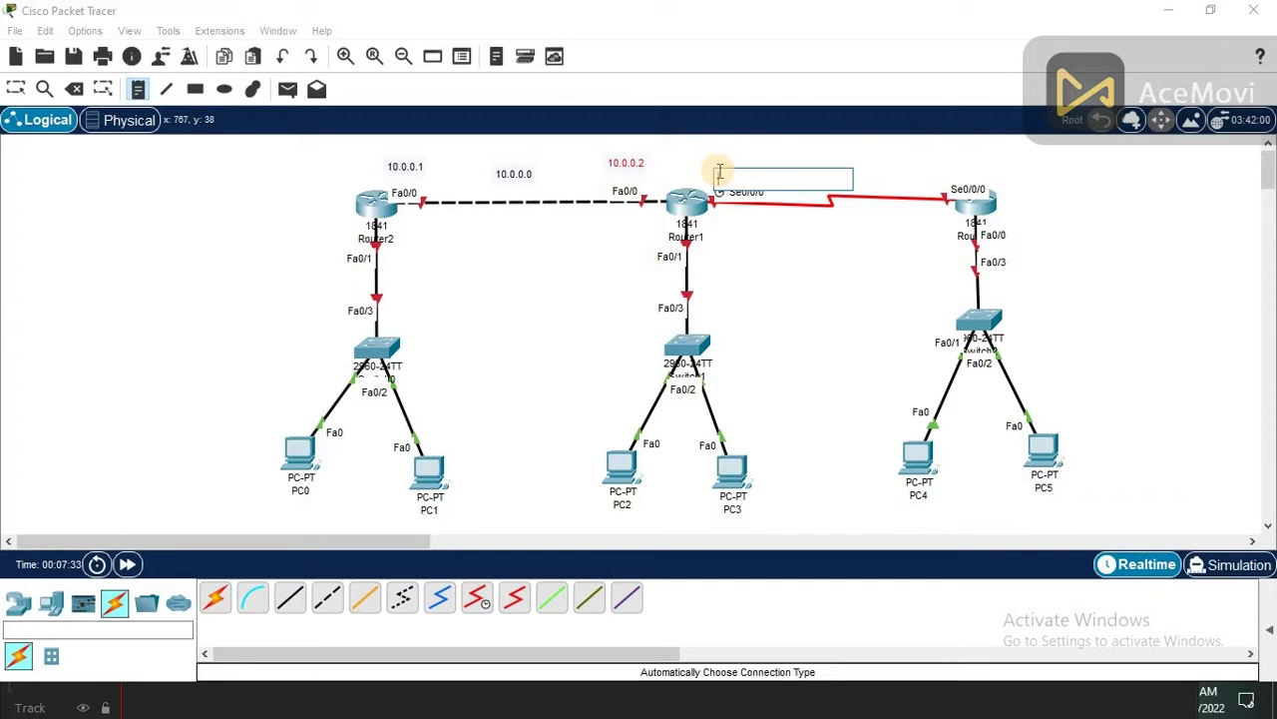
type("20.0")
key("BackSpace")
left_click(948, 164)
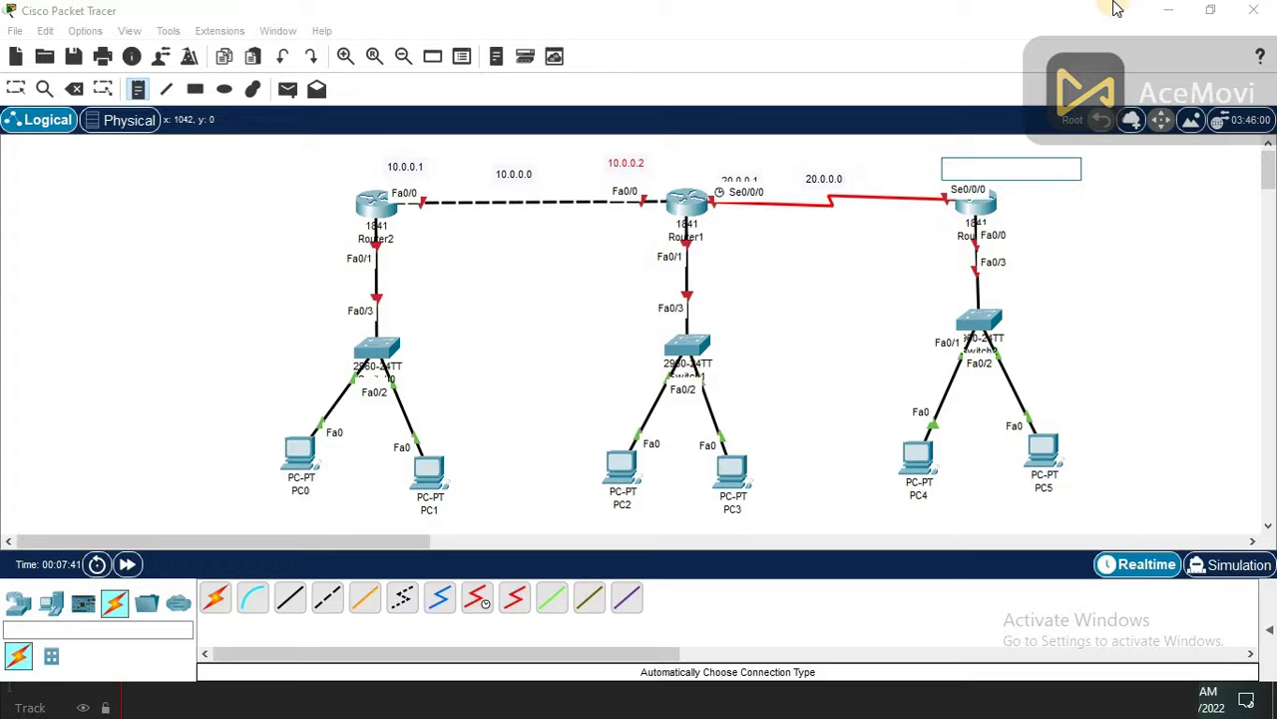
type("20.0.0.2")
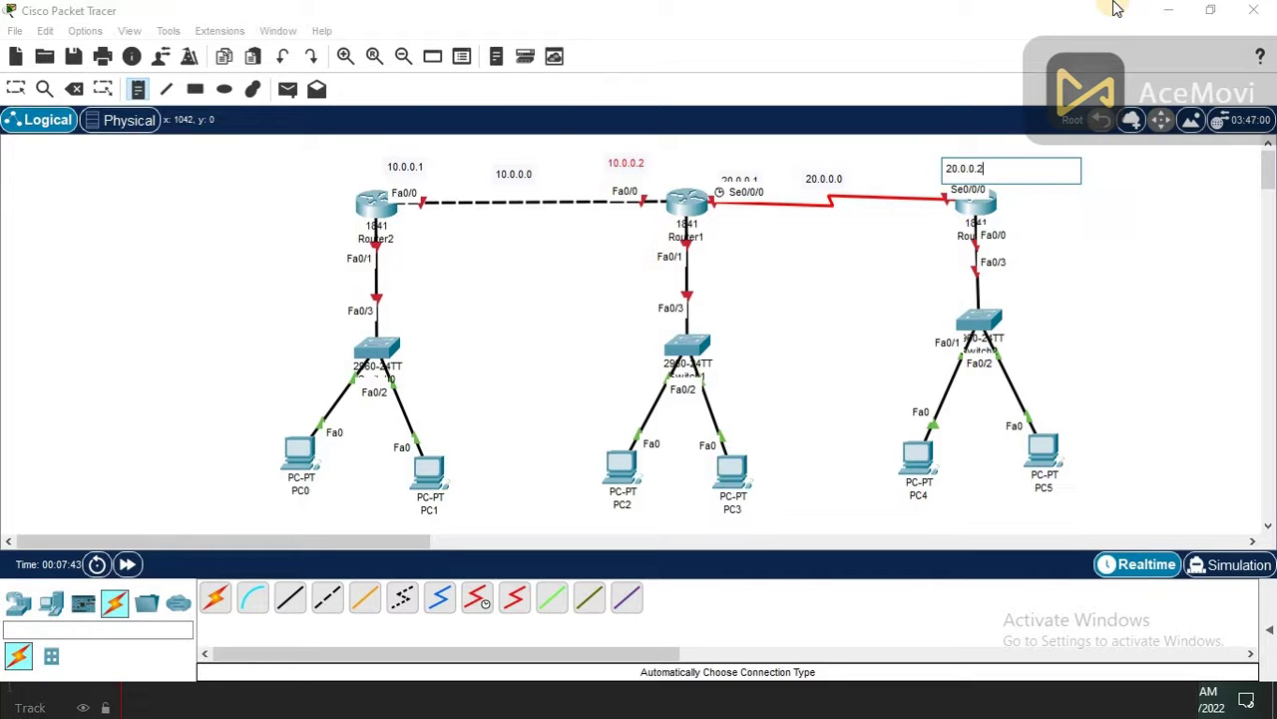
Reposition the 20.0.0.1, 20.0.0.0 and 20.0.0.2 notes above the serial link, clear of the port labels.
left_click(20, 90)
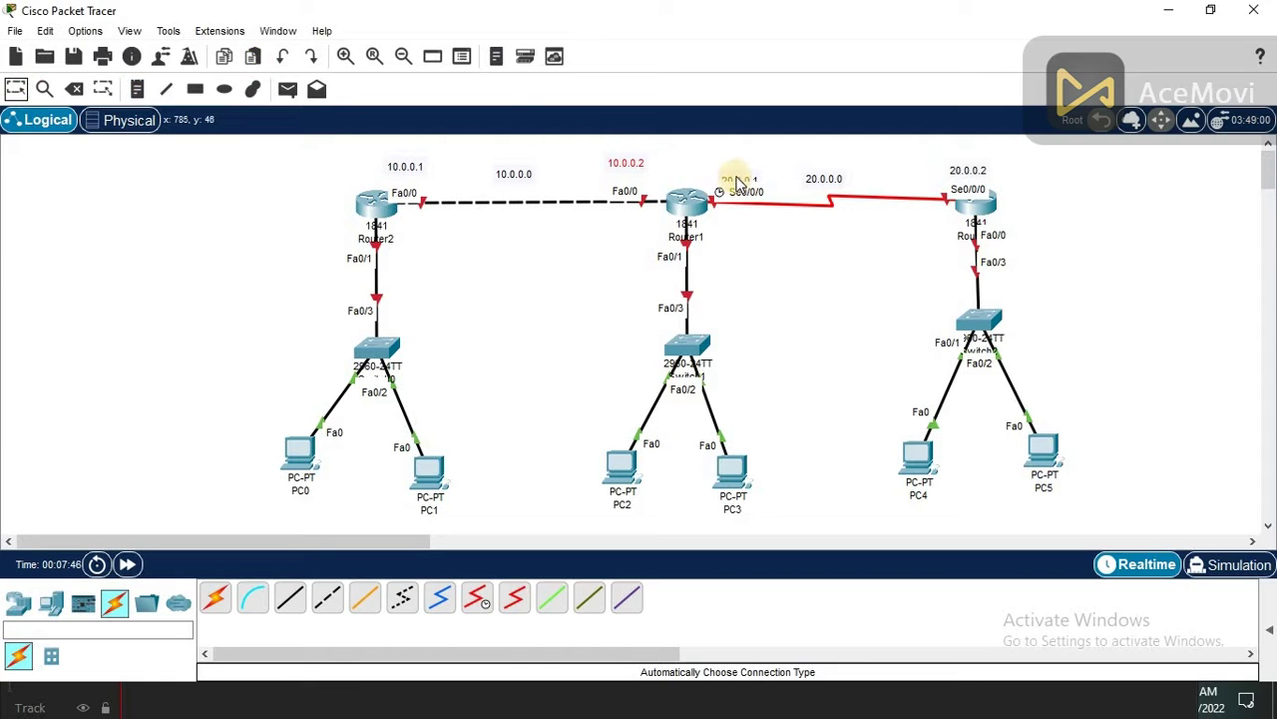
key("Escape")
left_click_drag(732, 171, 728, 161)
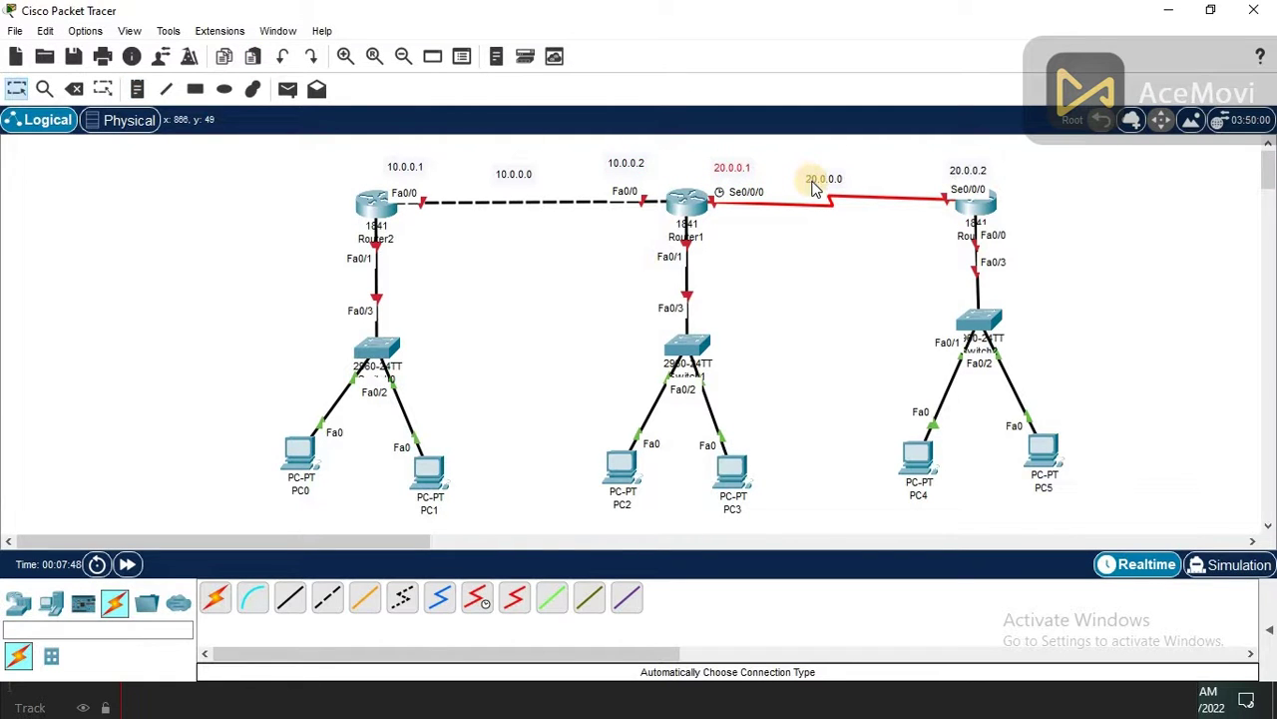
left_click_drag(824, 178, 827, 171)
left_click_drag(966, 175, 955, 174)
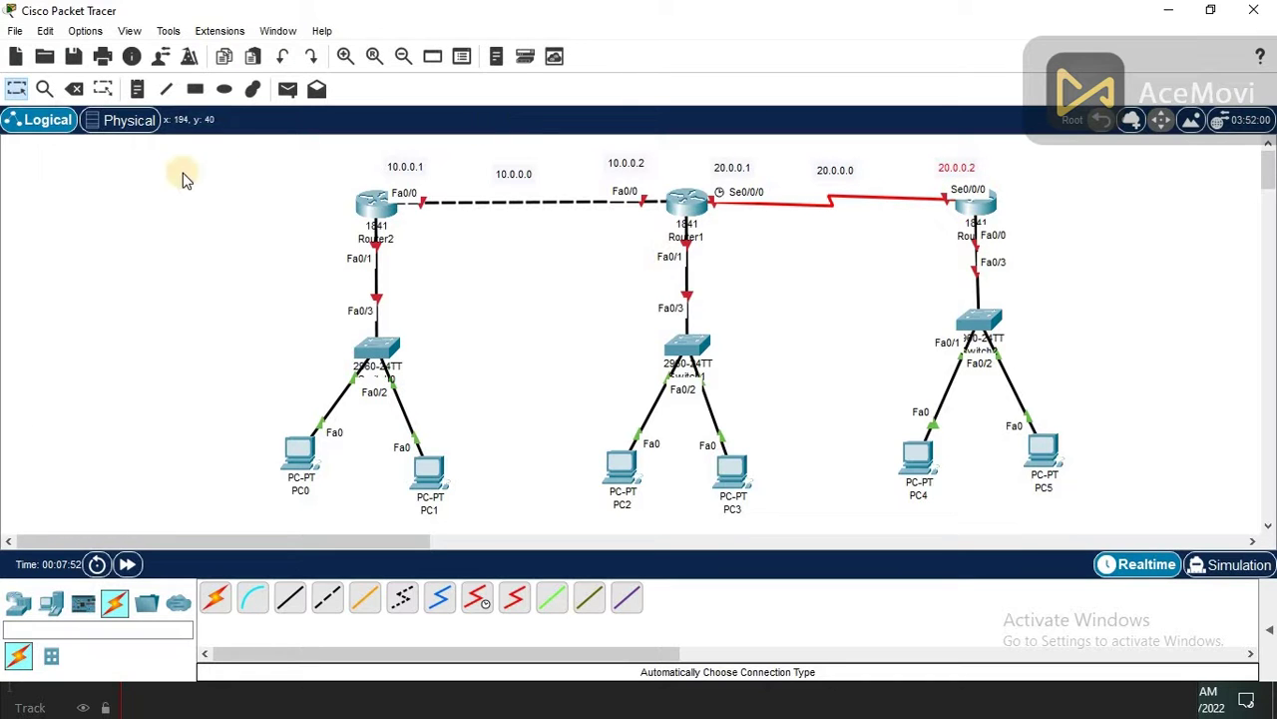
Add address notes 192.168.1.1 beside Router2's Fa0/1 port, 192.168.1.2 below PC0 and 192.168.1.3 near PC1.
left_click(137, 89)
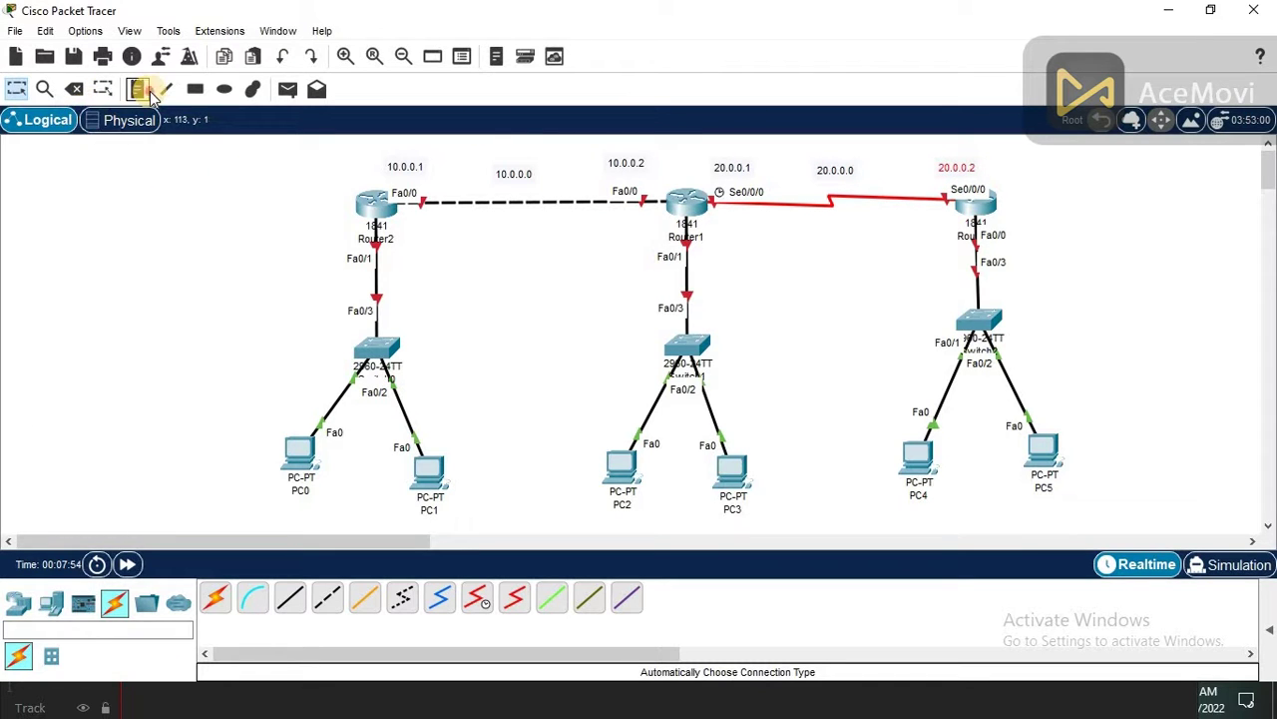
left_click(313, 240)
type("192.168.1.1")
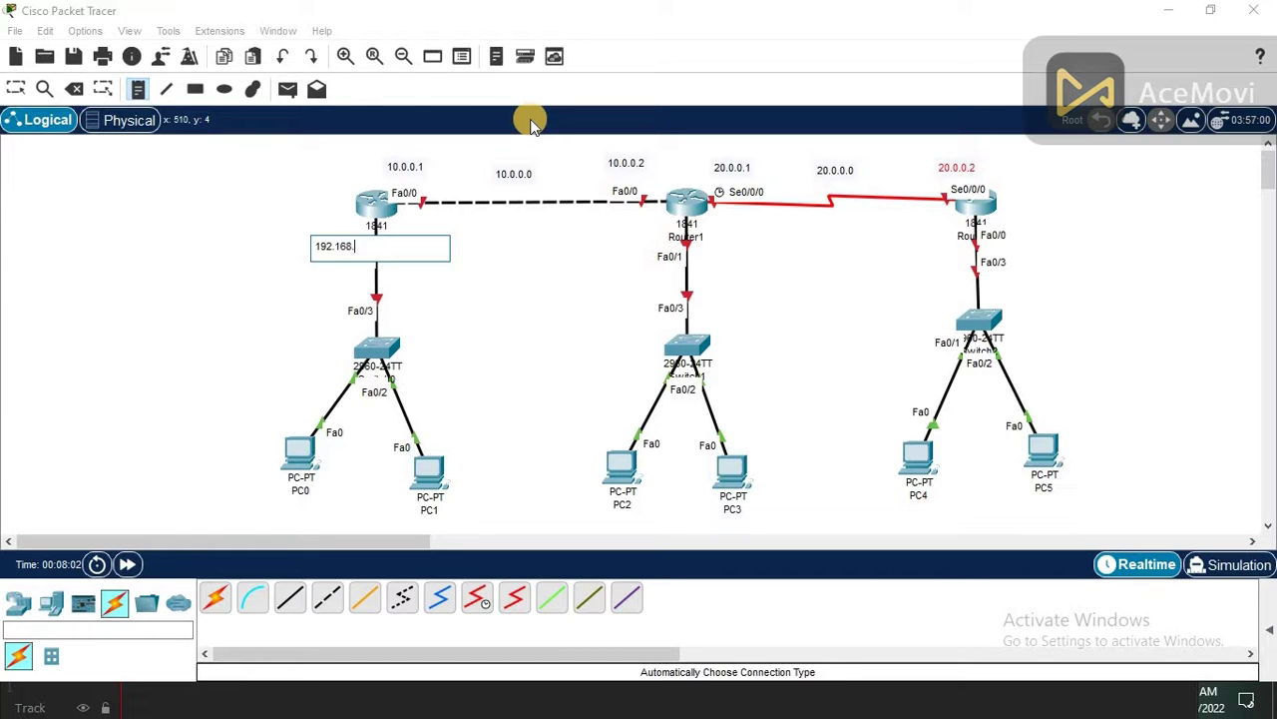
left_click(247, 494)
type("192.16")
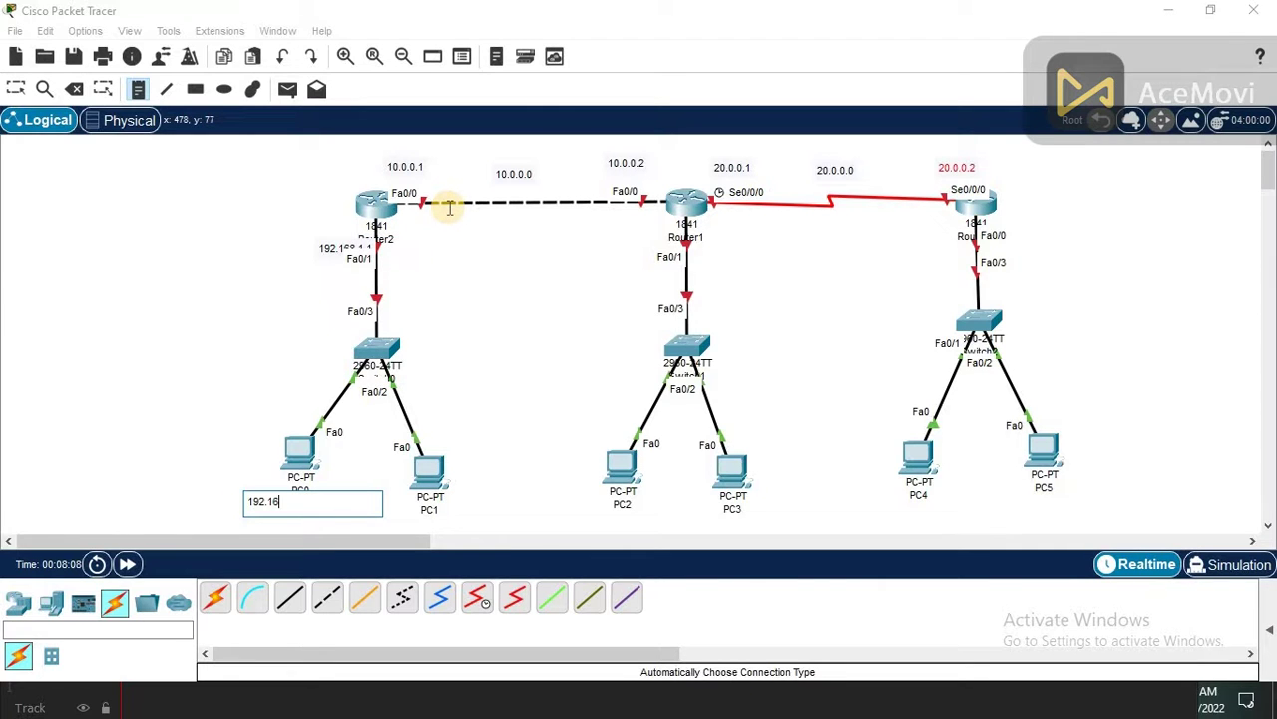
type("8.1.2")
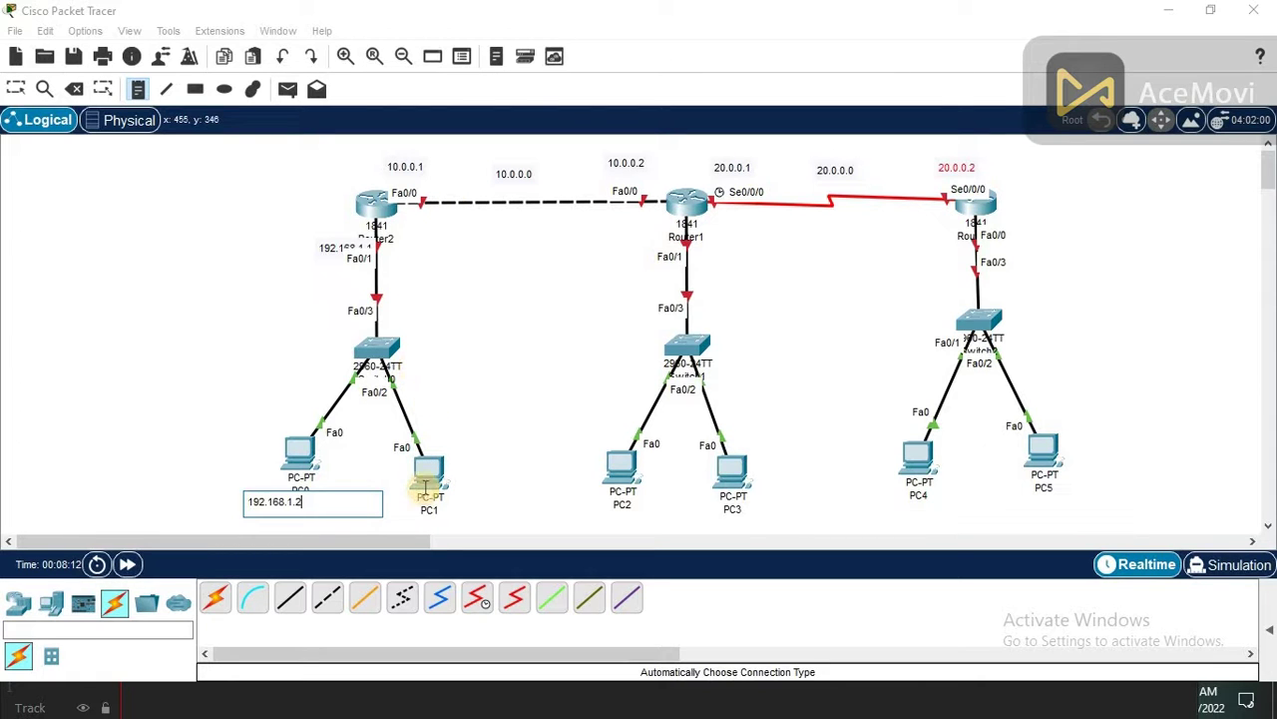
left_click(448, 516)
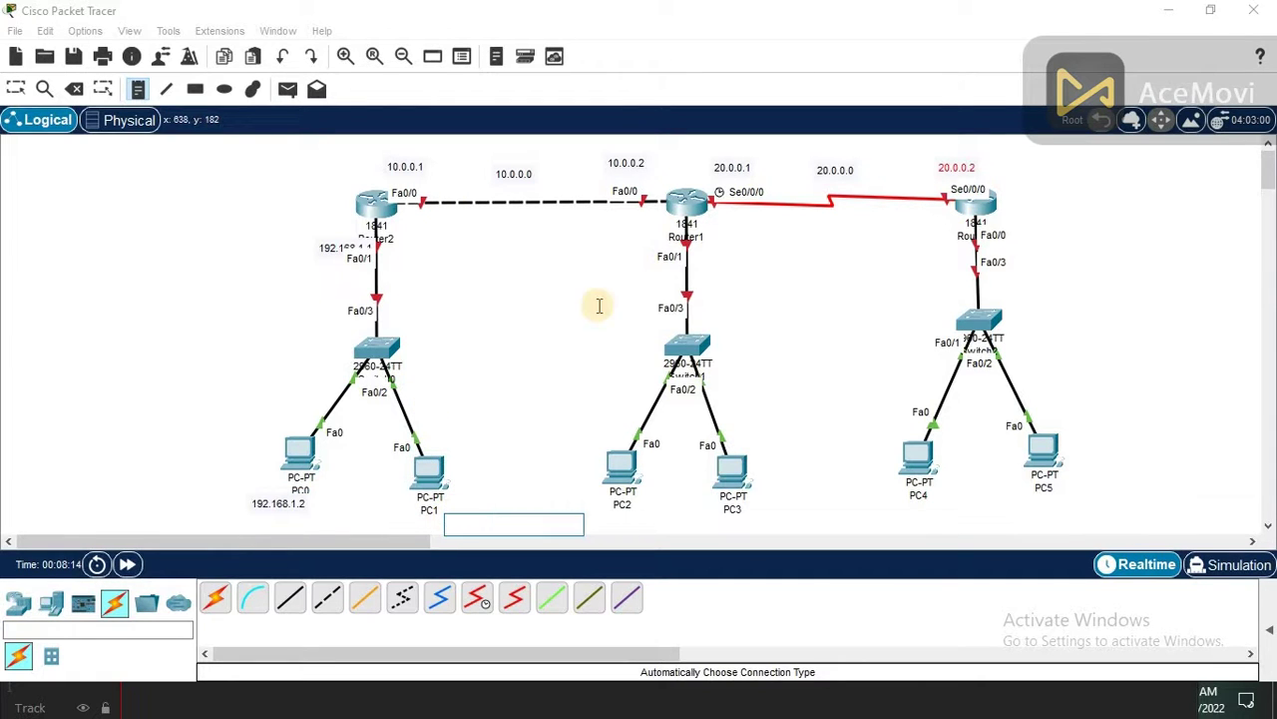
type("192.168.1.3")
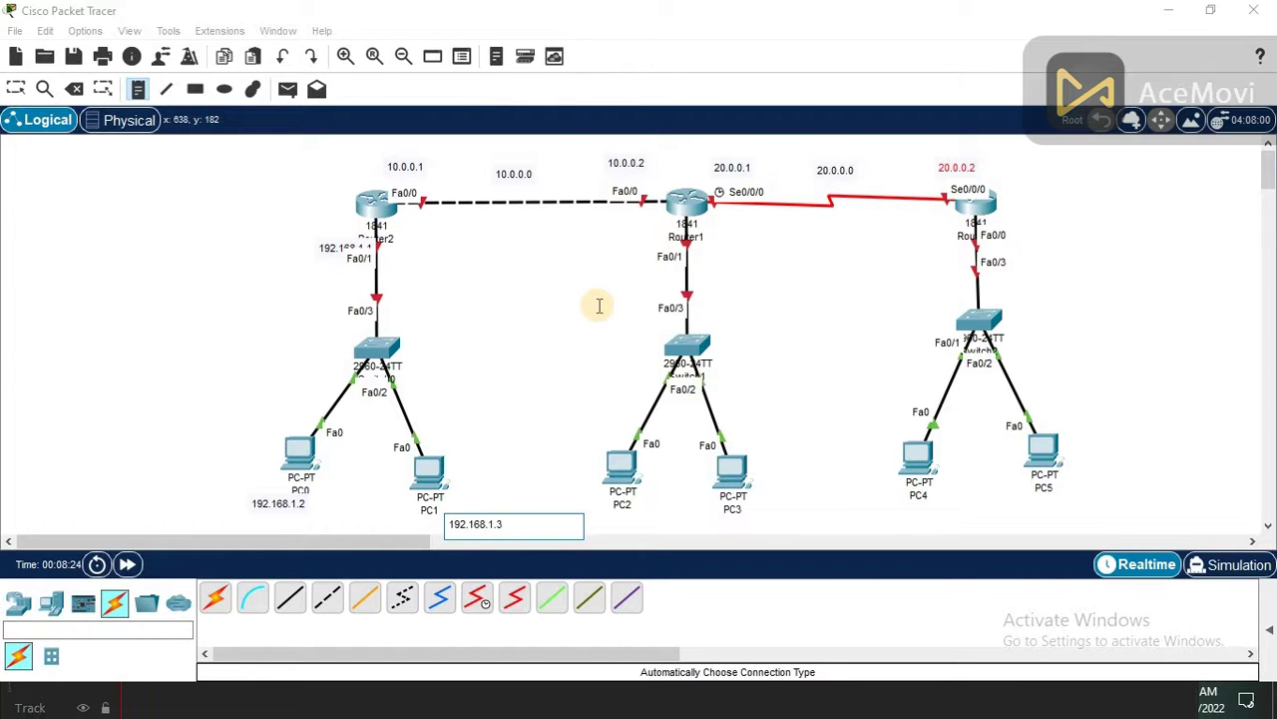
Move the three 192.168.1.x notes clear of Router2, PC0 and PC1, and raise PC1 level with PC0.
left_click(16, 89)
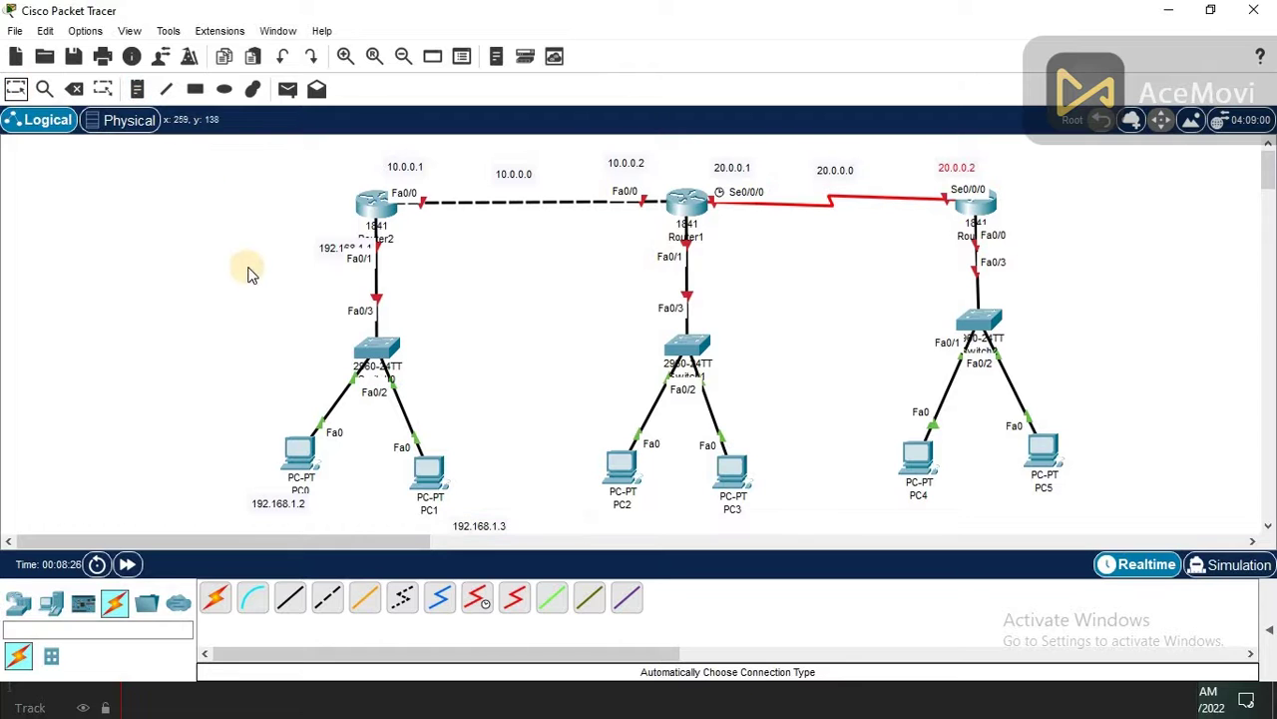
left_click_drag(322, 249, 296, 229)
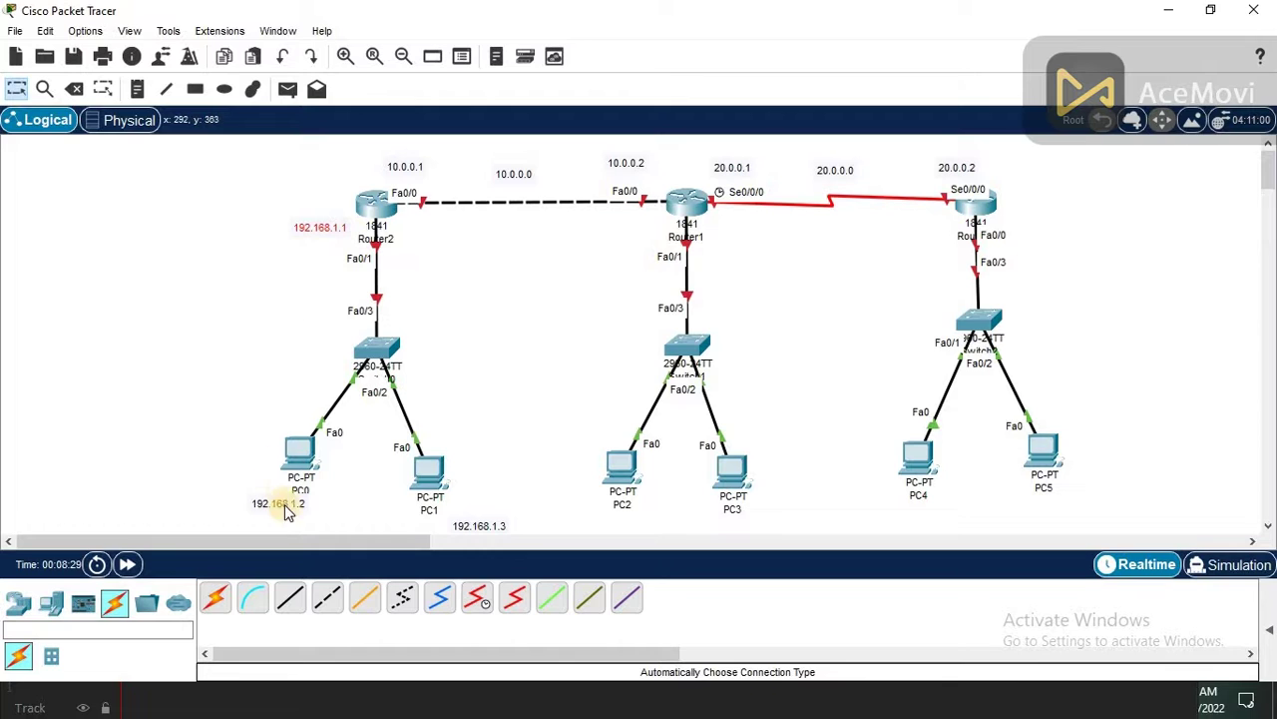
left_click_drag(281, 513, 254, 502)
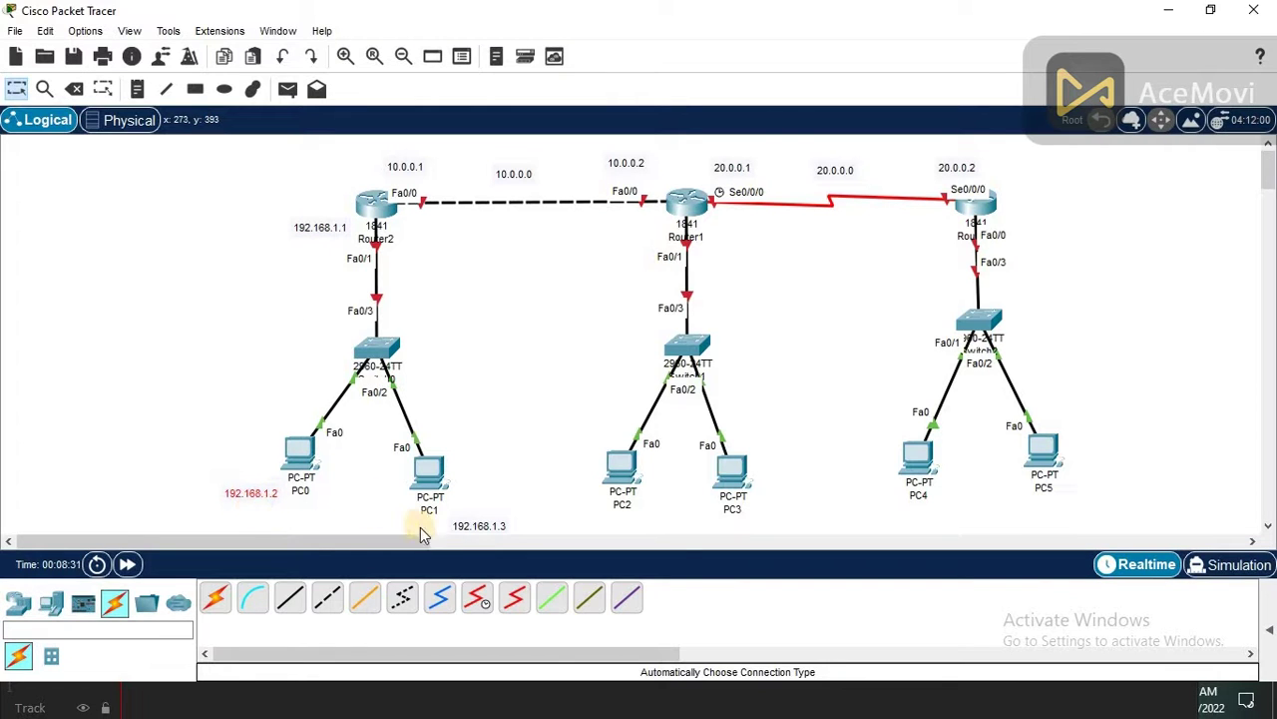
mouse_move(476, 531)
left_mouse_down()
mouse_move(394, 523)
mouse_move(484, 526)
left_mouse_up()
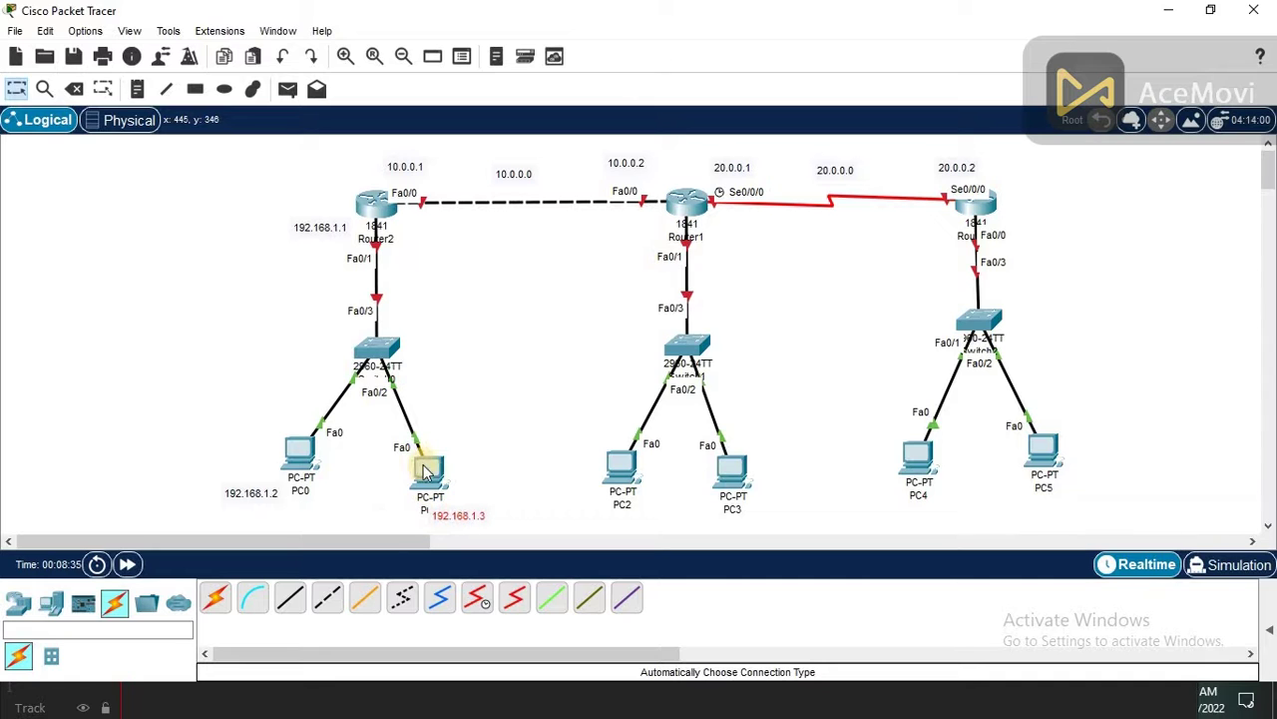
left_click_drag(428, 473, 438, 457)
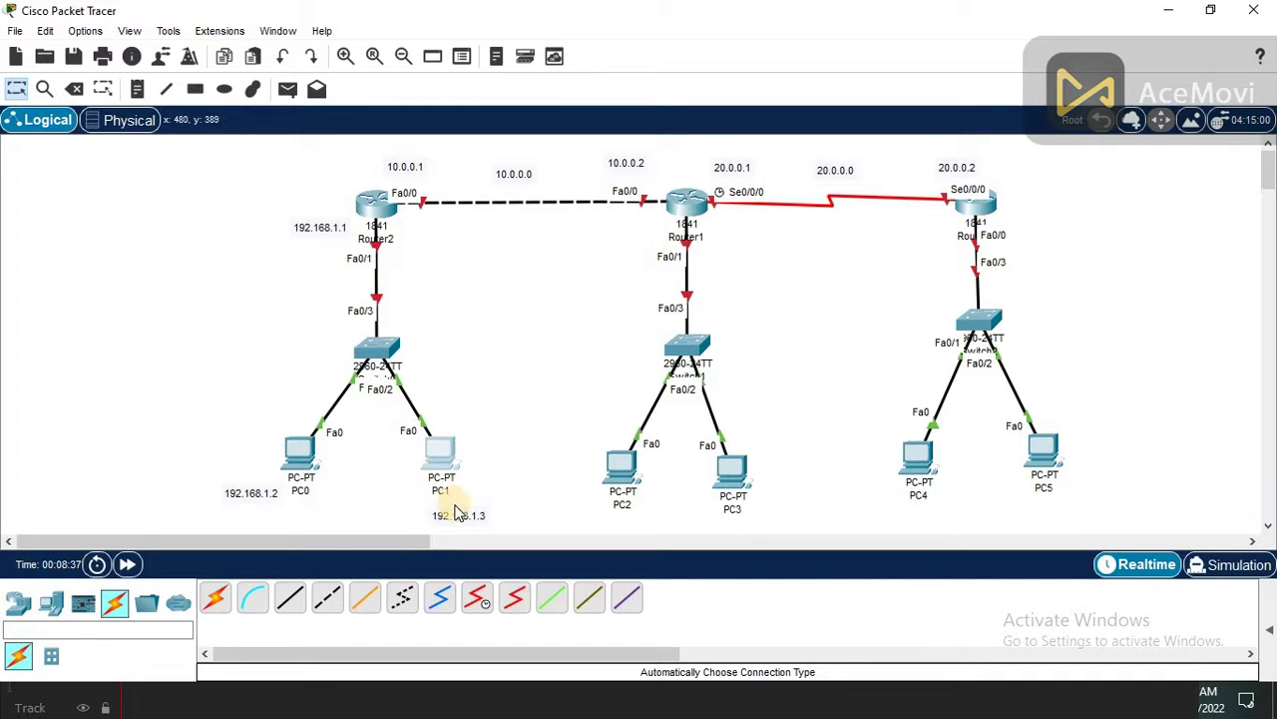
left_click_drag(461, 520, 444, 513)
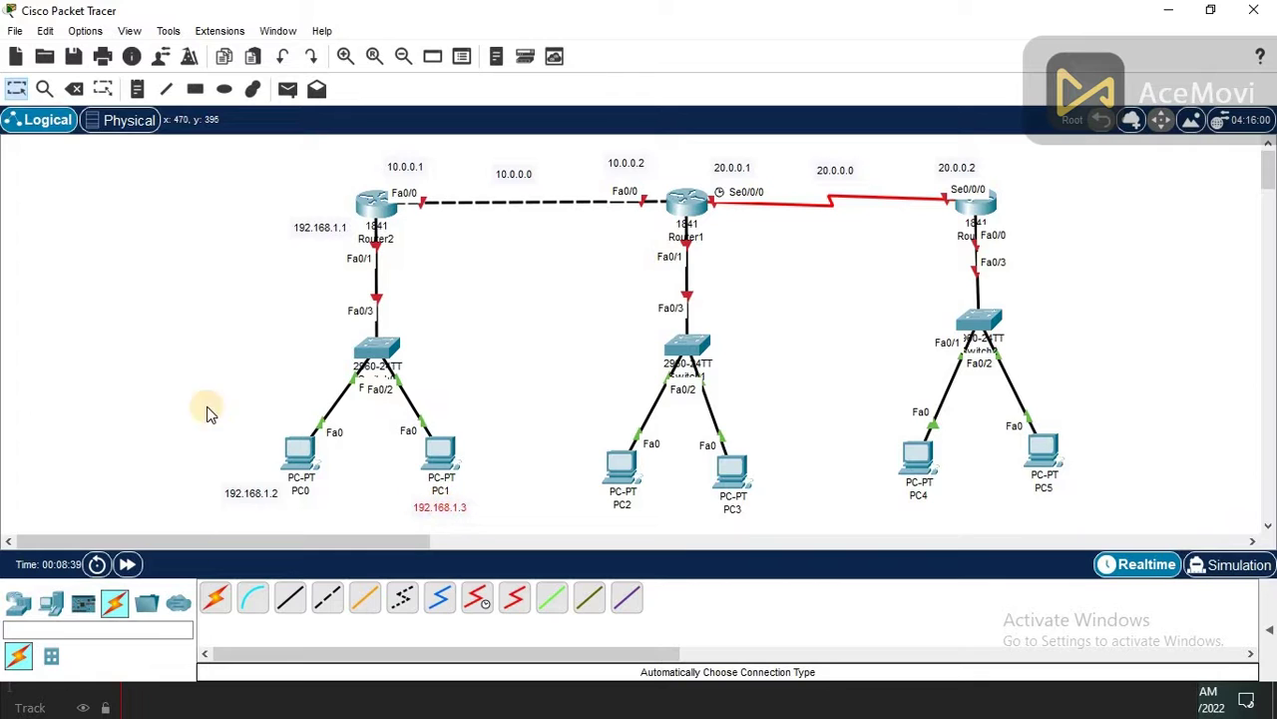
Add an address note 192.168.2.1 at Router1's Fa0/1 port.
left_click(137, 89)
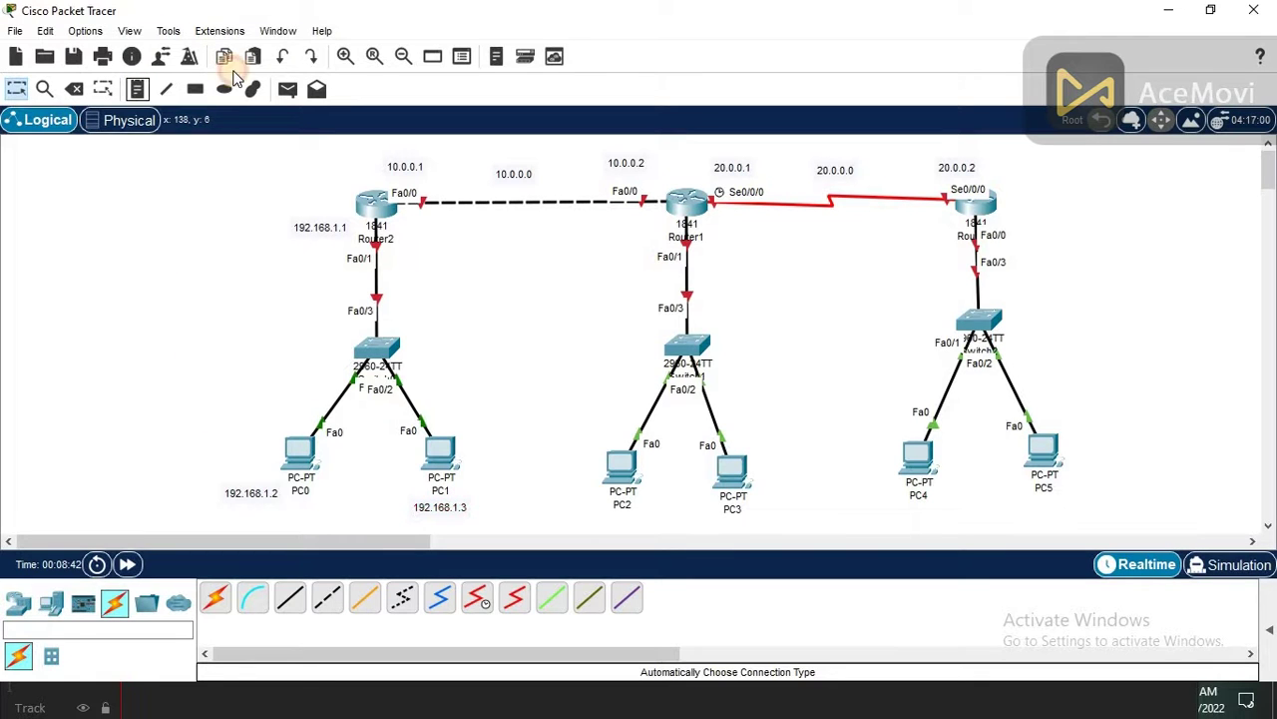
left_click(647, 251)
type("1")
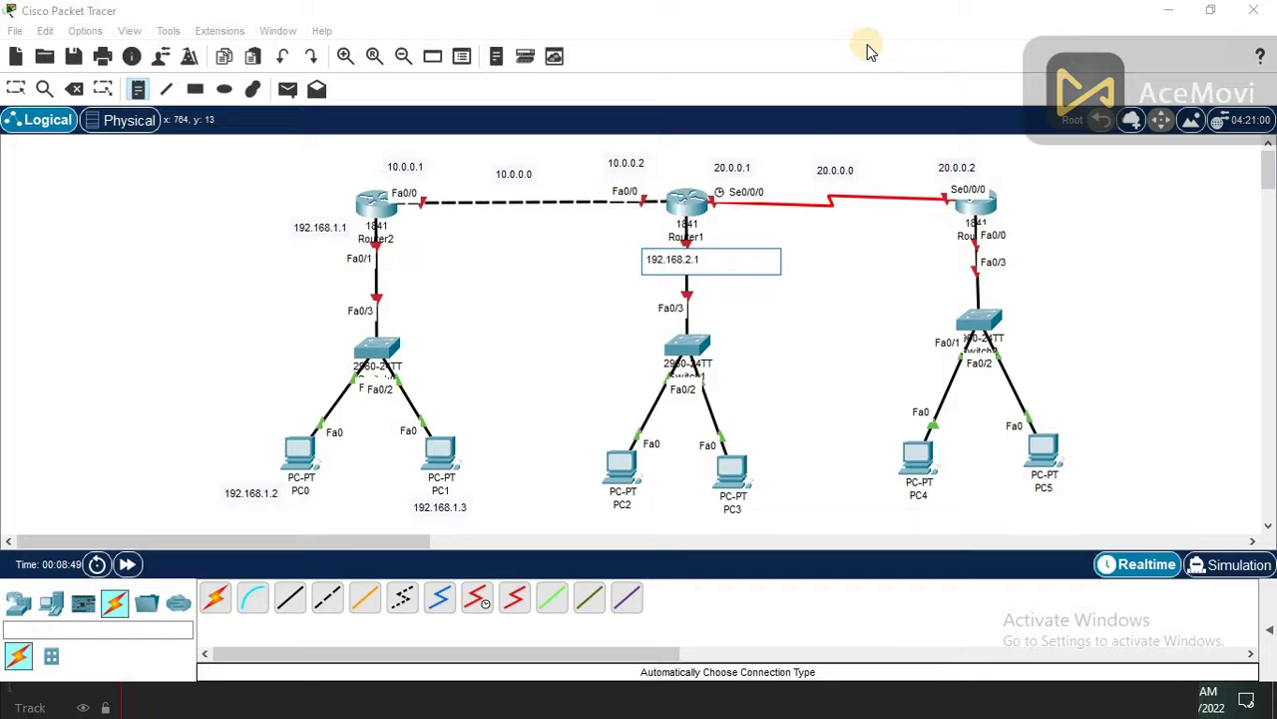
Complete the 192.168.2.1 note at Router1 and add address notes 192.168.2.2 beside PC2 and 192.168.2.3 beside PC3.
type("92.168.2.1")
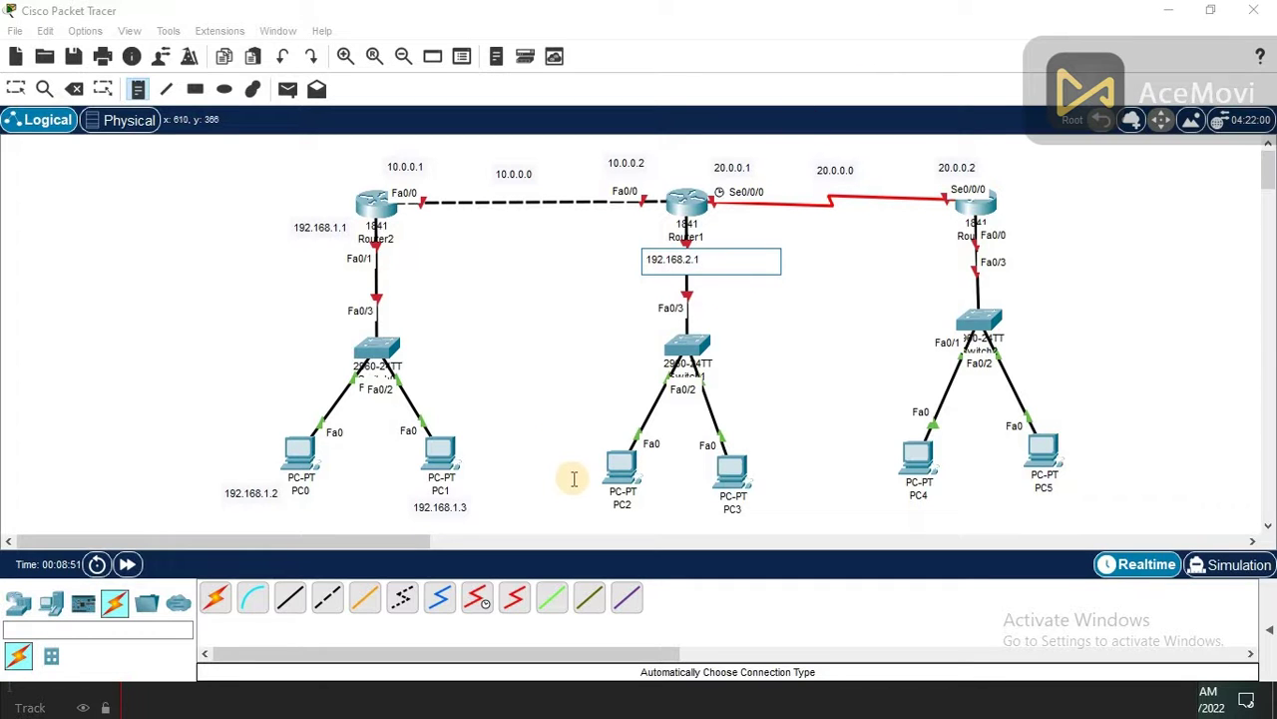
left_click(571, 480)
type("192.168.2.2")
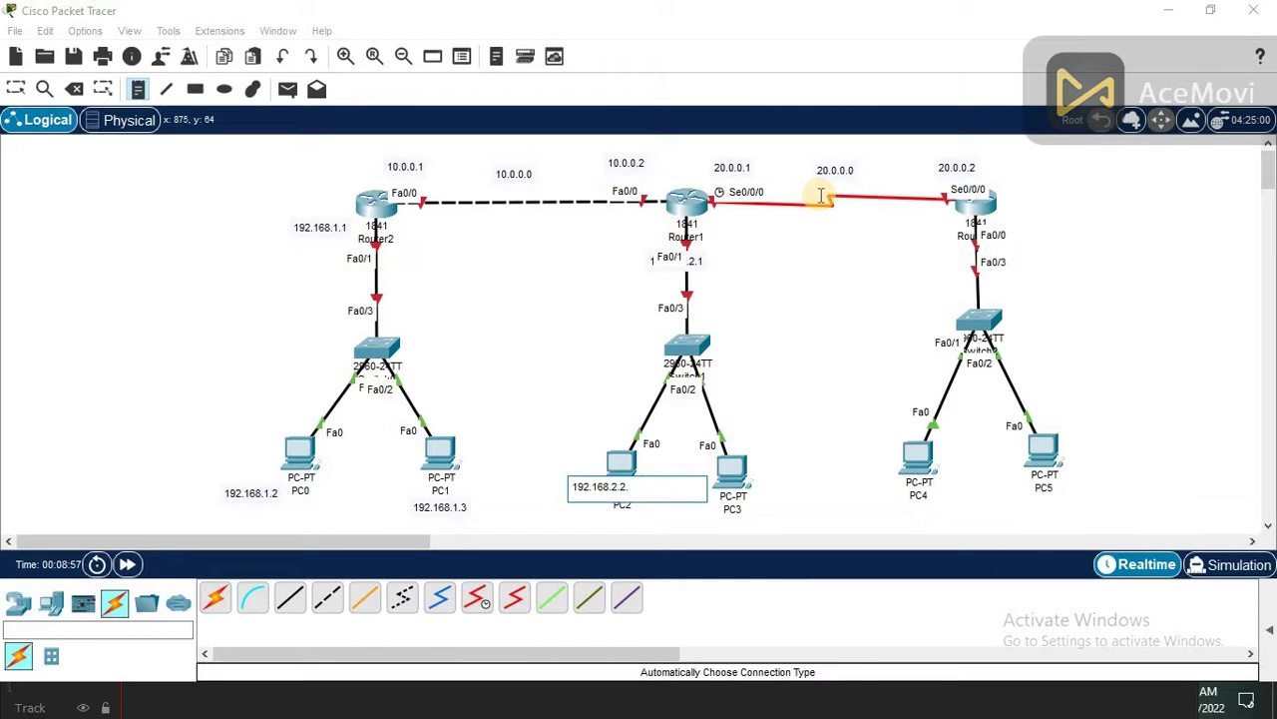
left_click(753, 509)
type("192.168.2.3")
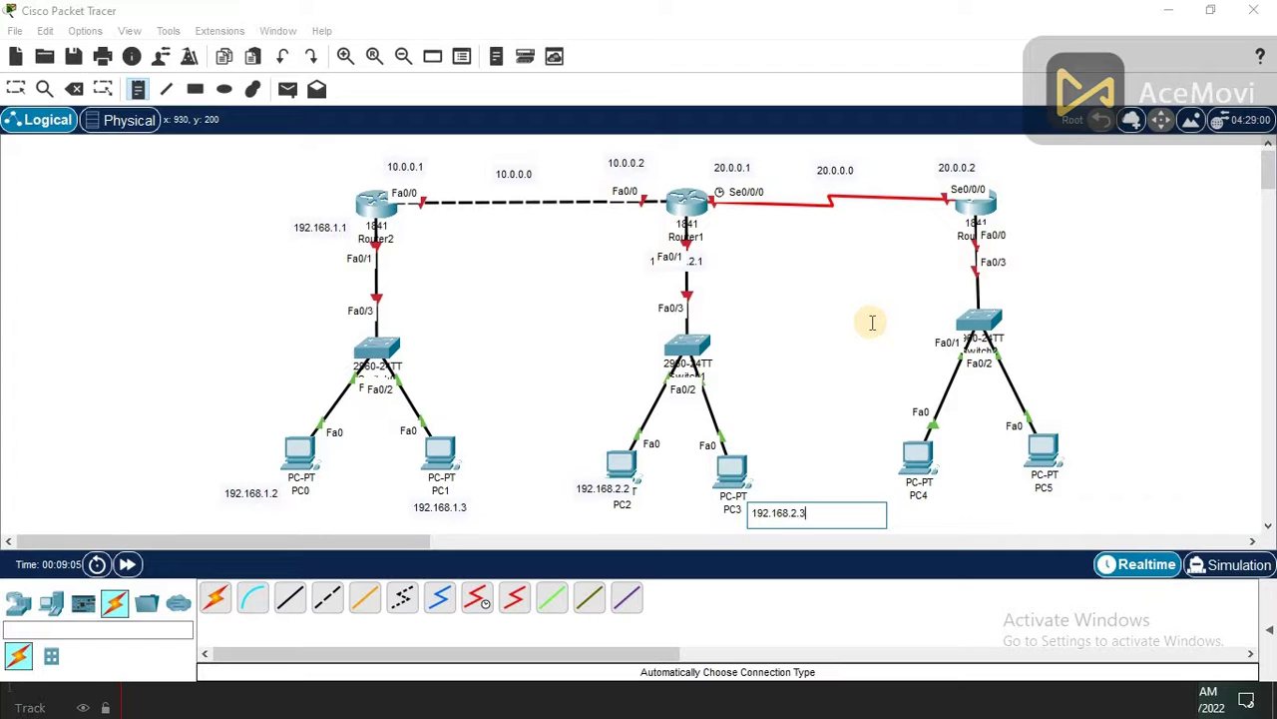
Move the three 192.168.2.x notes clear of the labels of Router1's Fa0/1 port, PC2 and PC3.
left_click(14, 90)
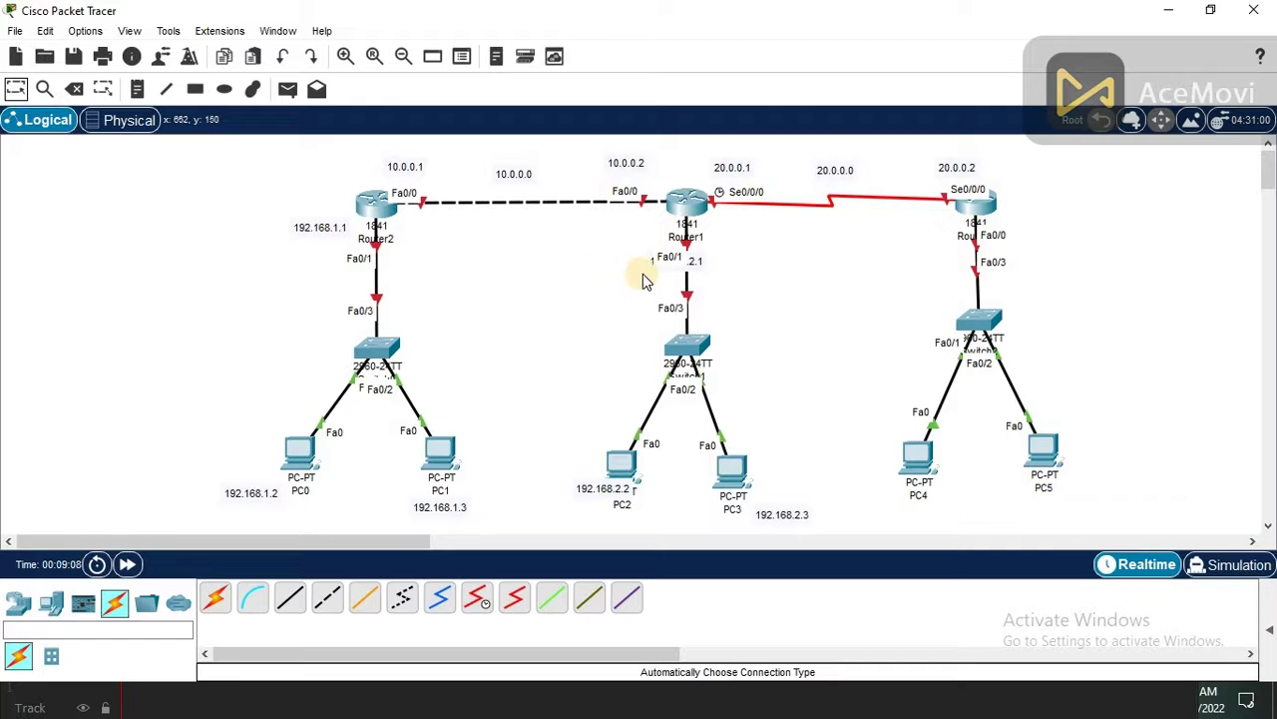
left_click_drag(657, 272, 607, 239)
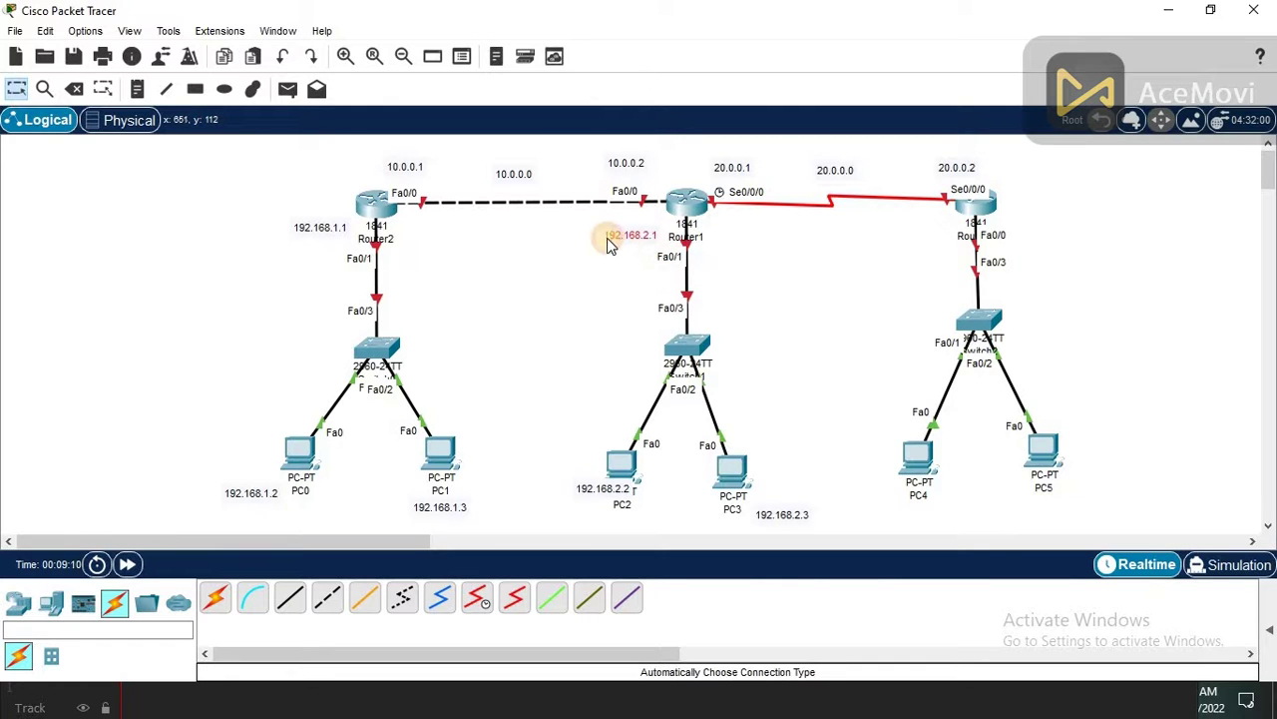
left_click_drag(597, 488, 572, 507)
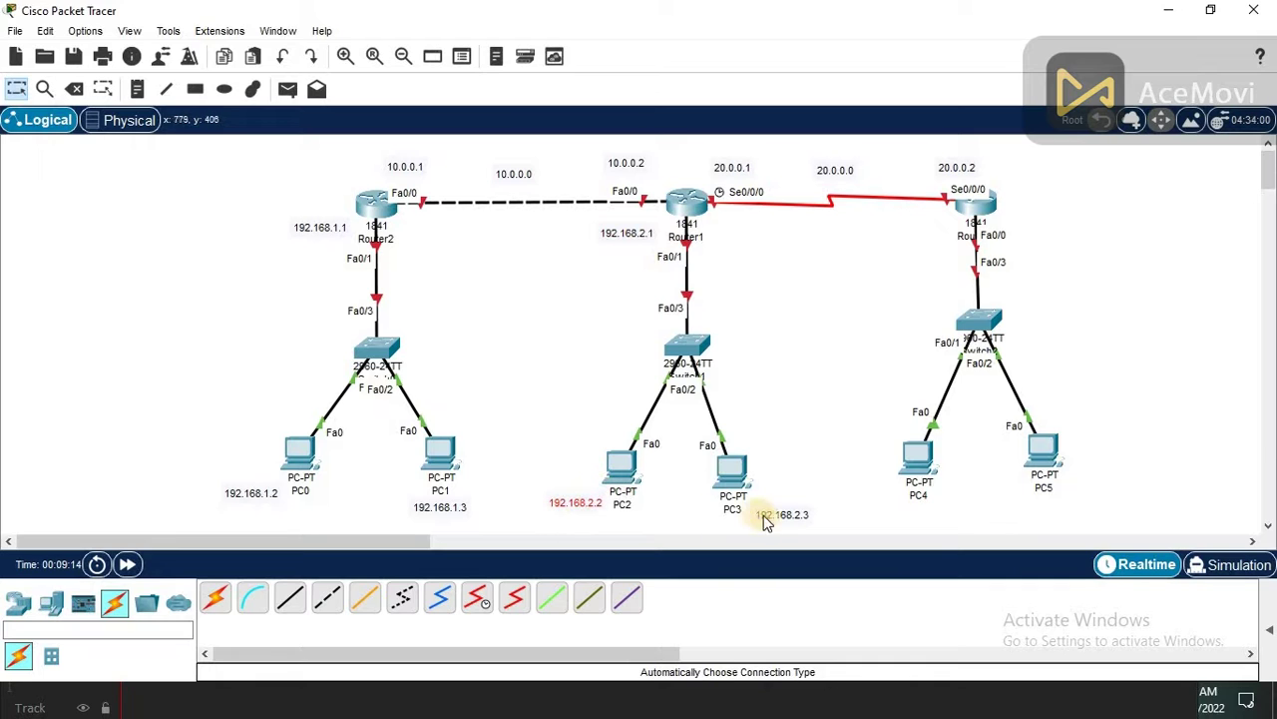
left_click_drag(781, 524, 772, 520)
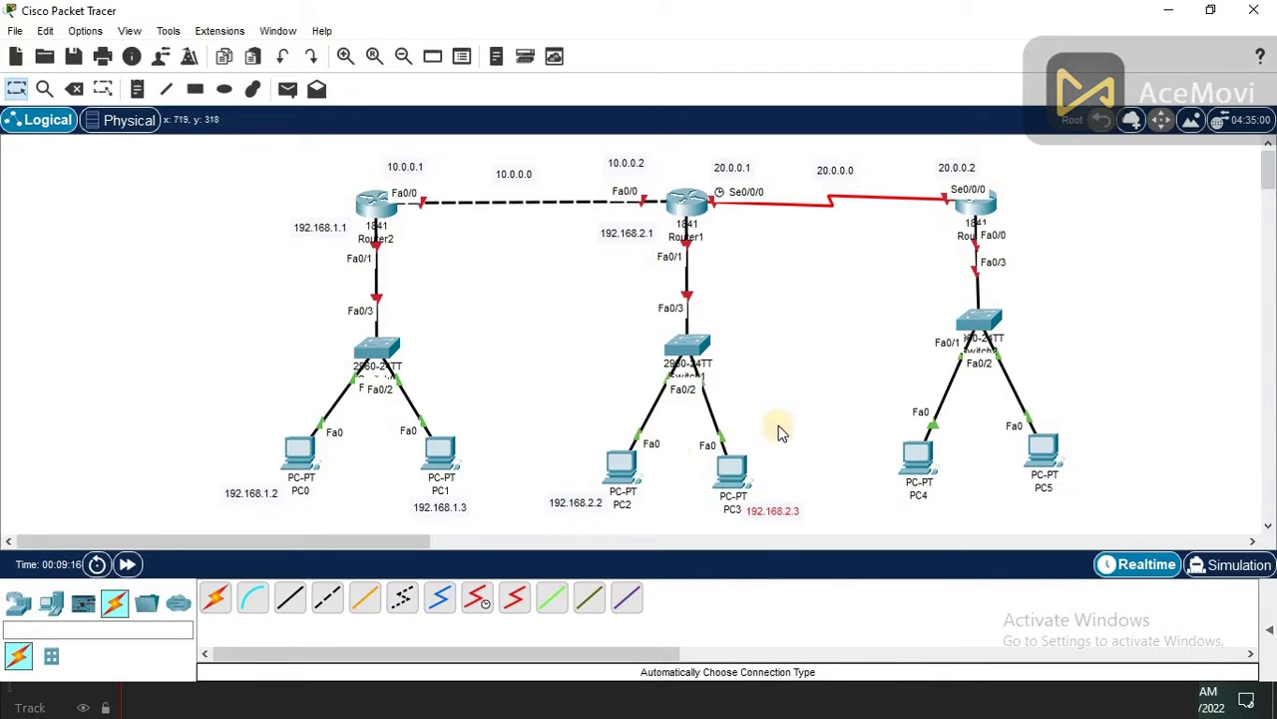
Add address notes 192.168.3.1 below the router serving PC4 and PC5, 192.168.3.2 under PC4 and 192.168.3.3 under PC5.
left_click(135, 90)
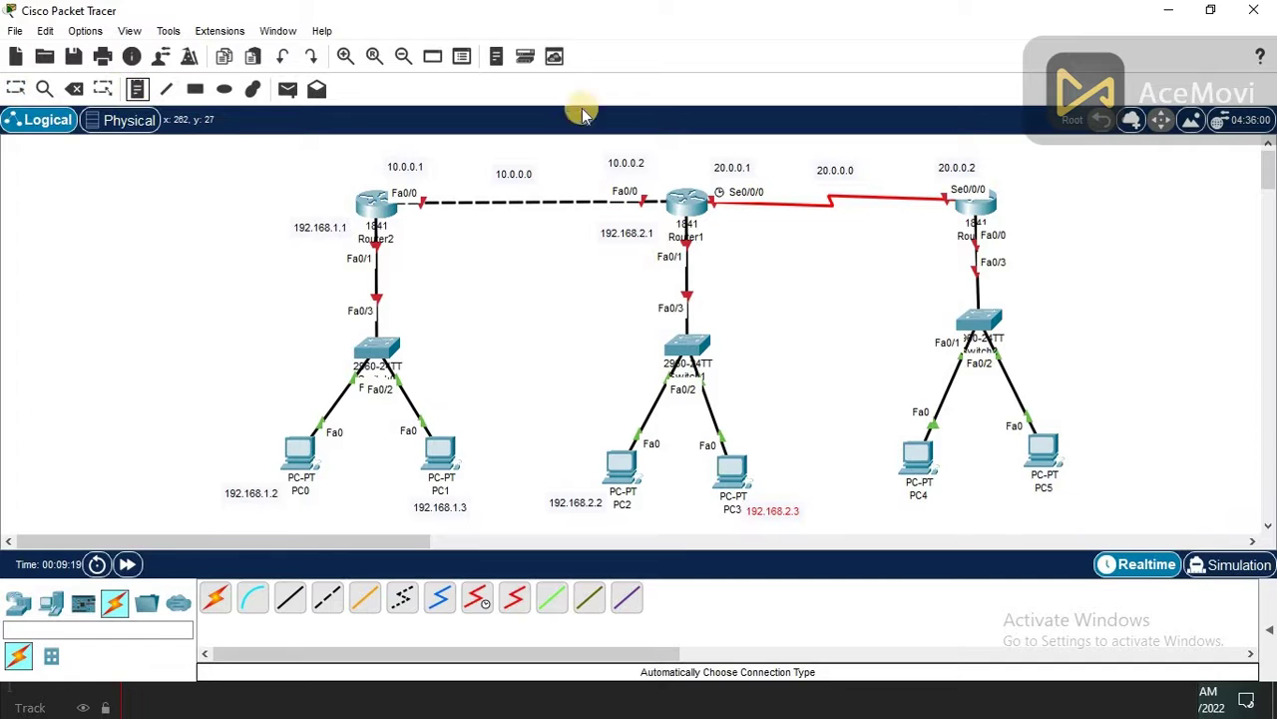
left_click(918, 235)
type("1")
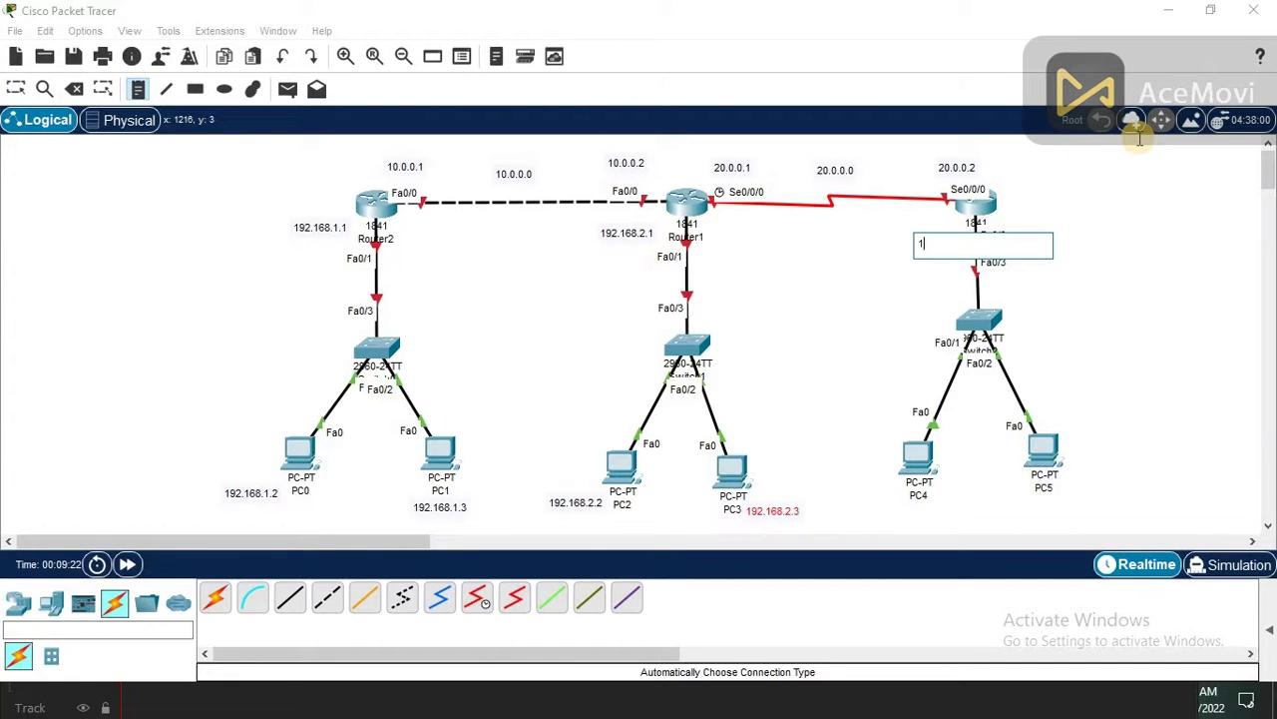
type("92.168.3.1")
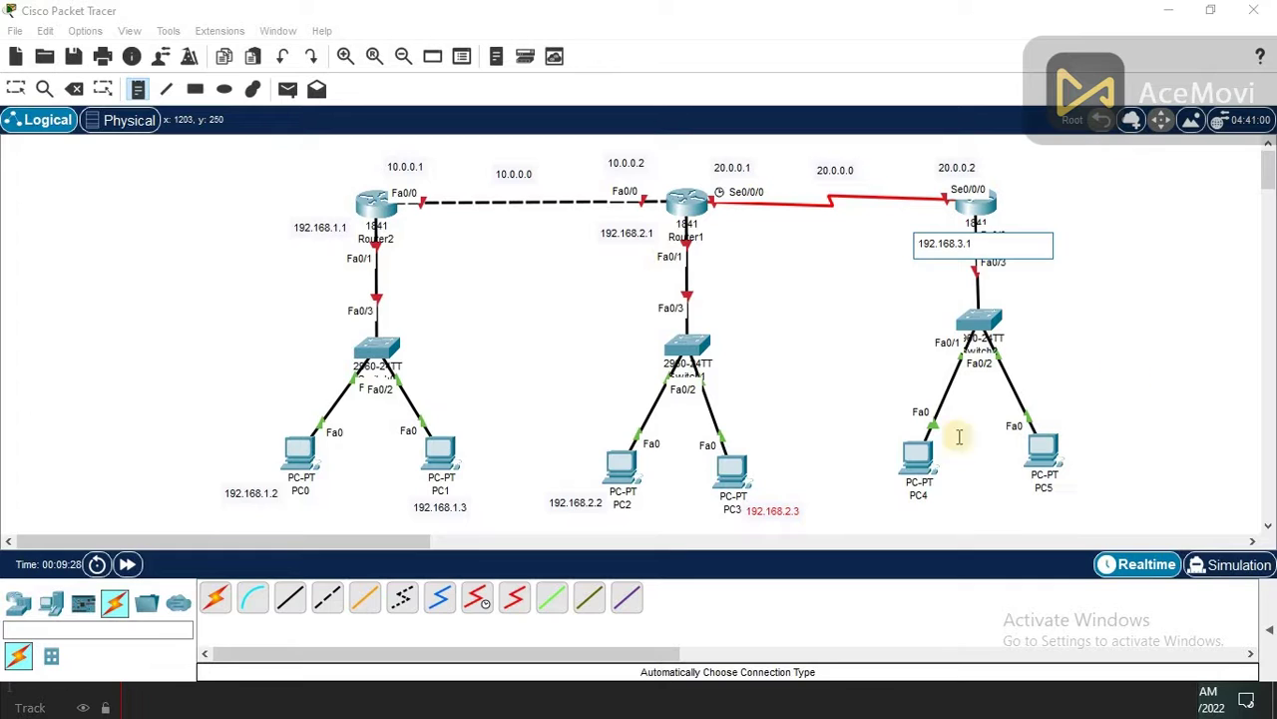
left_click(864, 495)
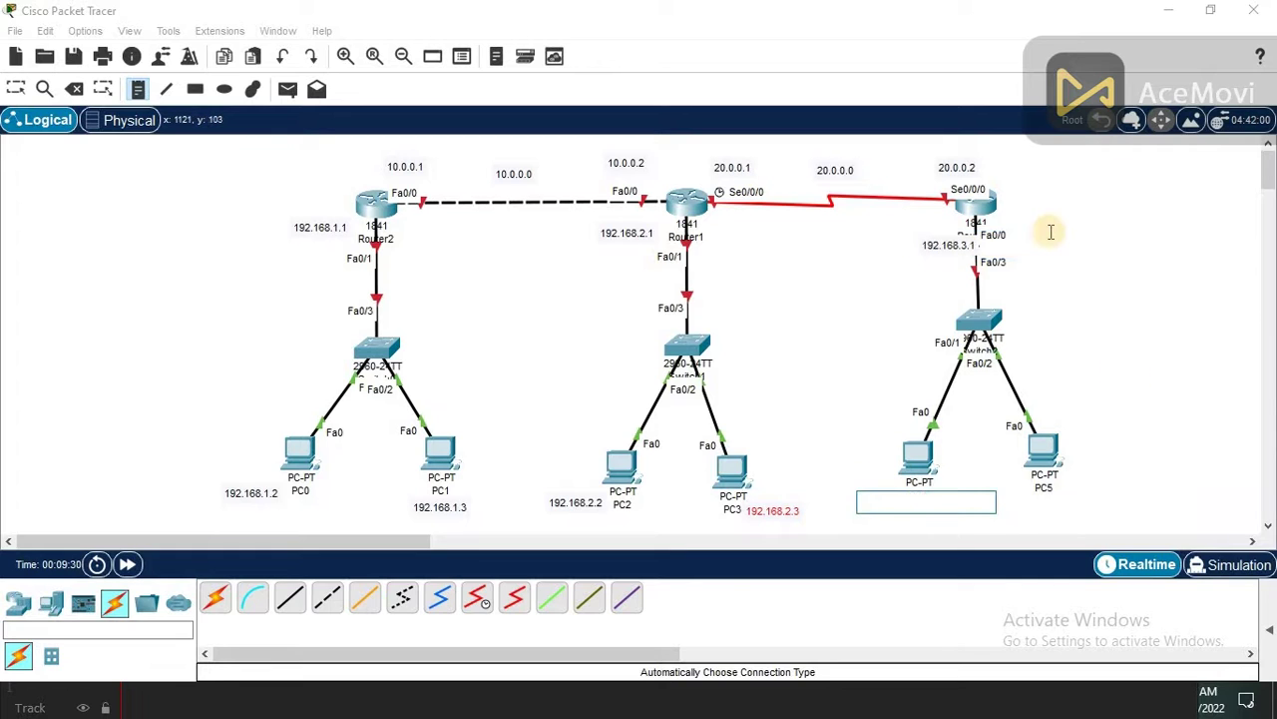
type("192.168.3.2")
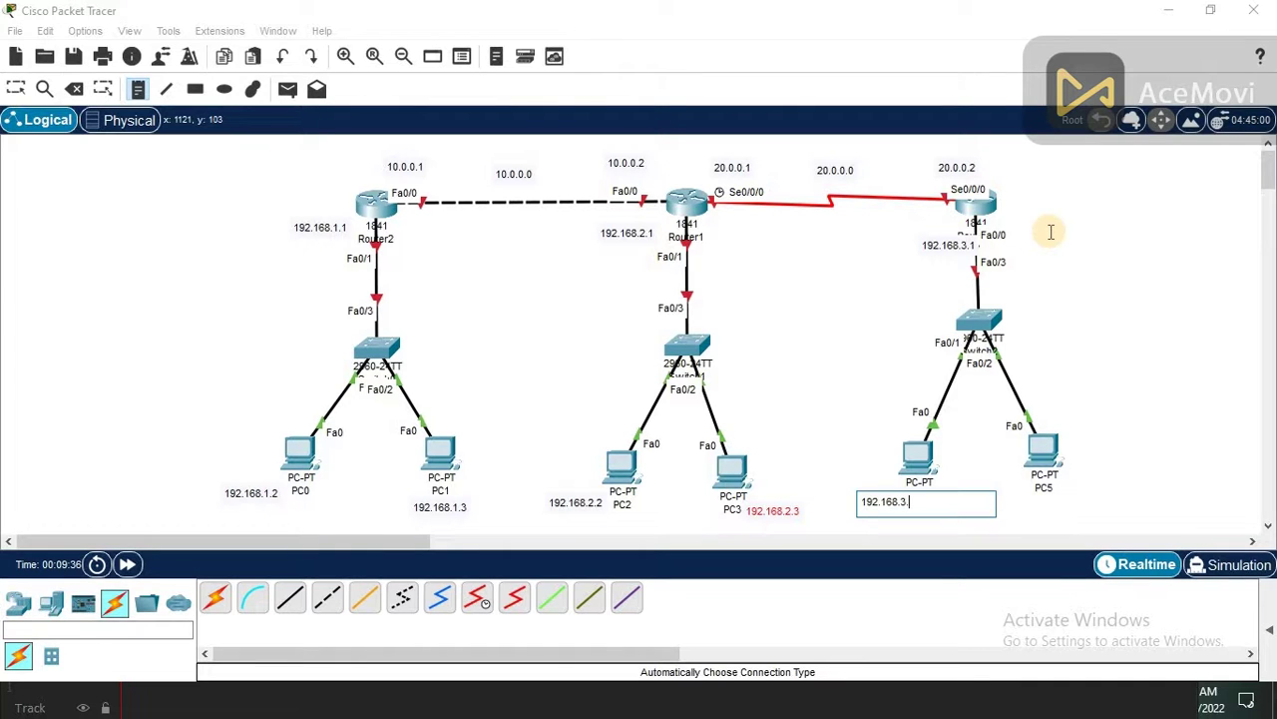
left_click(1050, 490)
type("1")
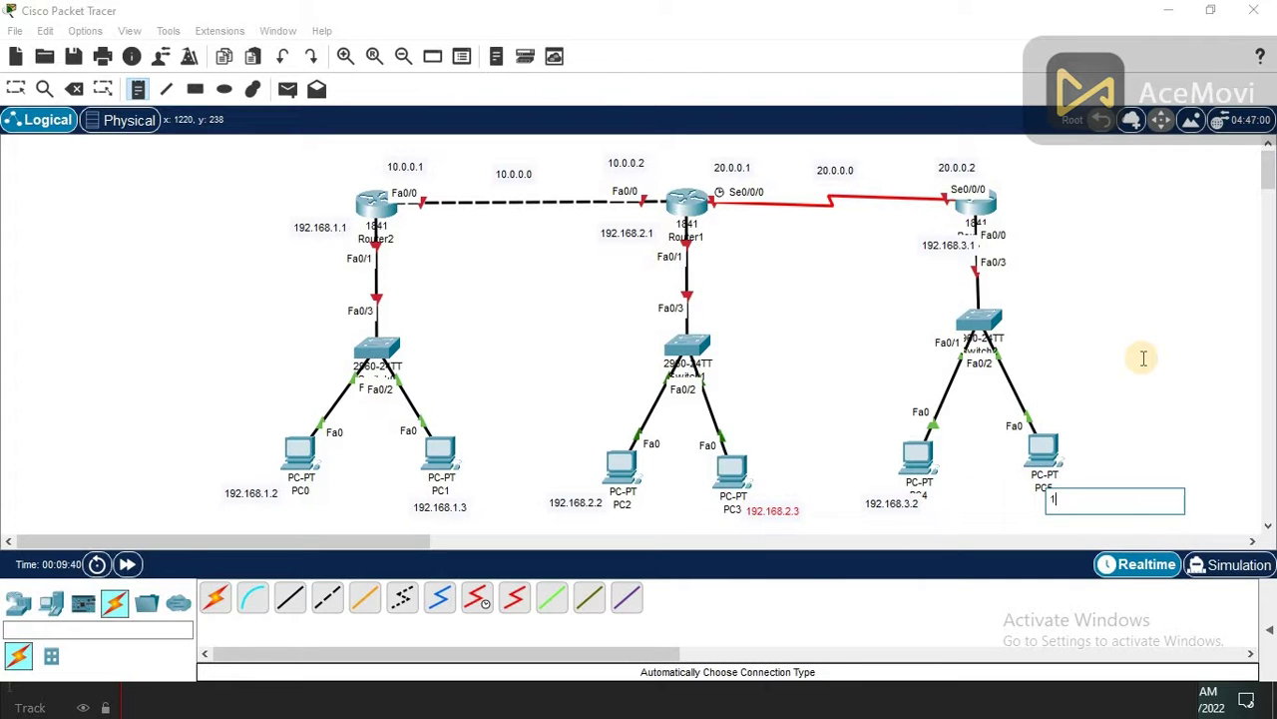
type("92.168.3.3")
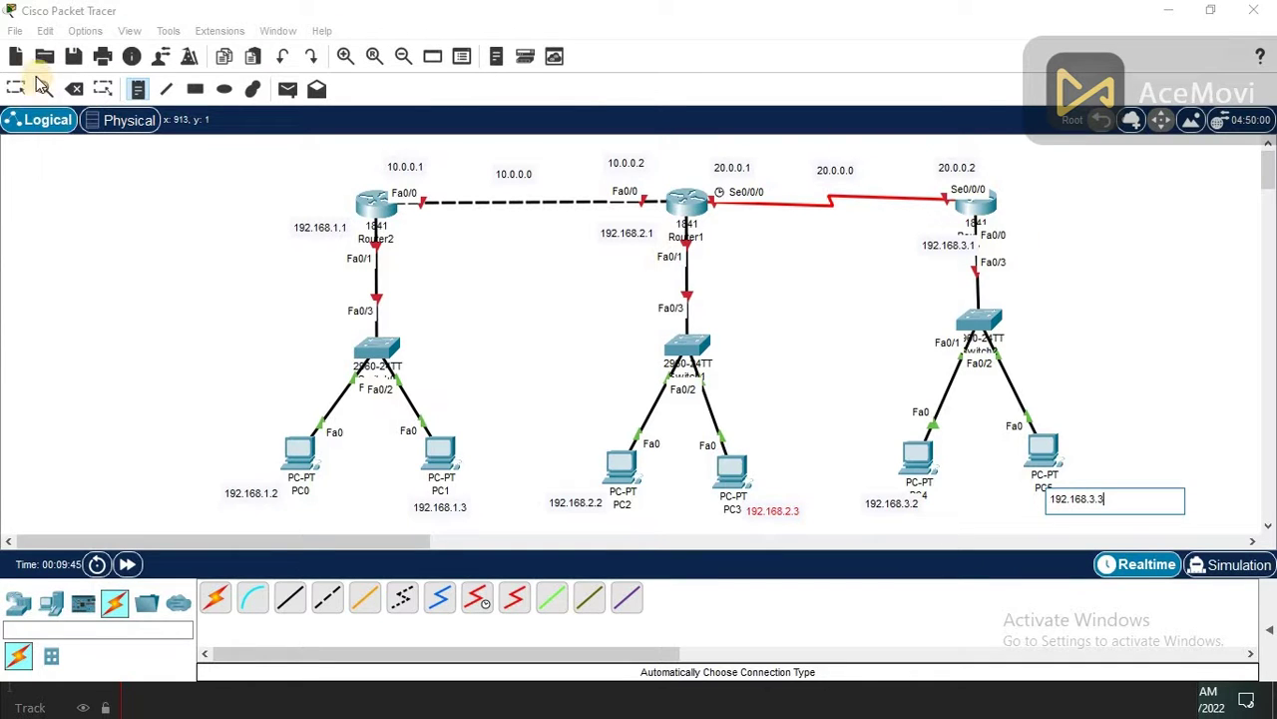
Move the 192.168.3.1 note clear of its router's port labels and center the 192.168.3.2 and 192.168.3.3 notes below PC4 and PC5.
left_click(15, 88)
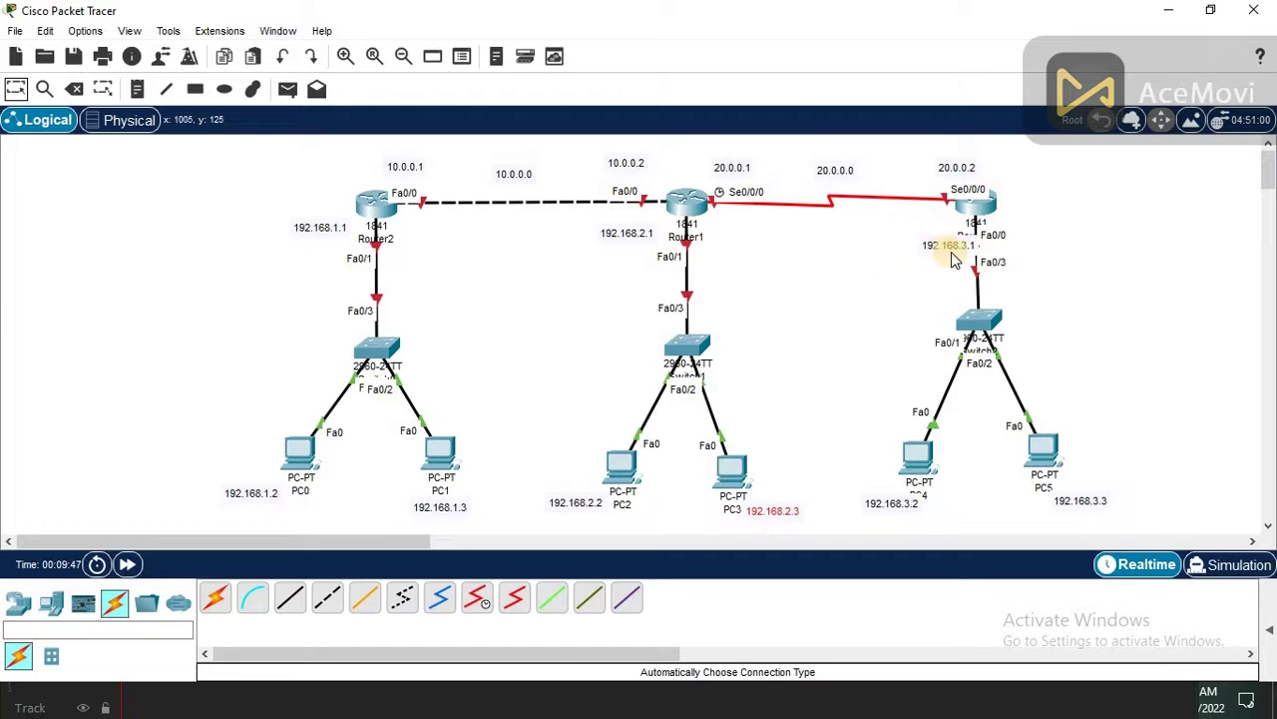
left_click_drag(953, 260, 926, 238)
left_click_drag(885, 514, 925, 525)
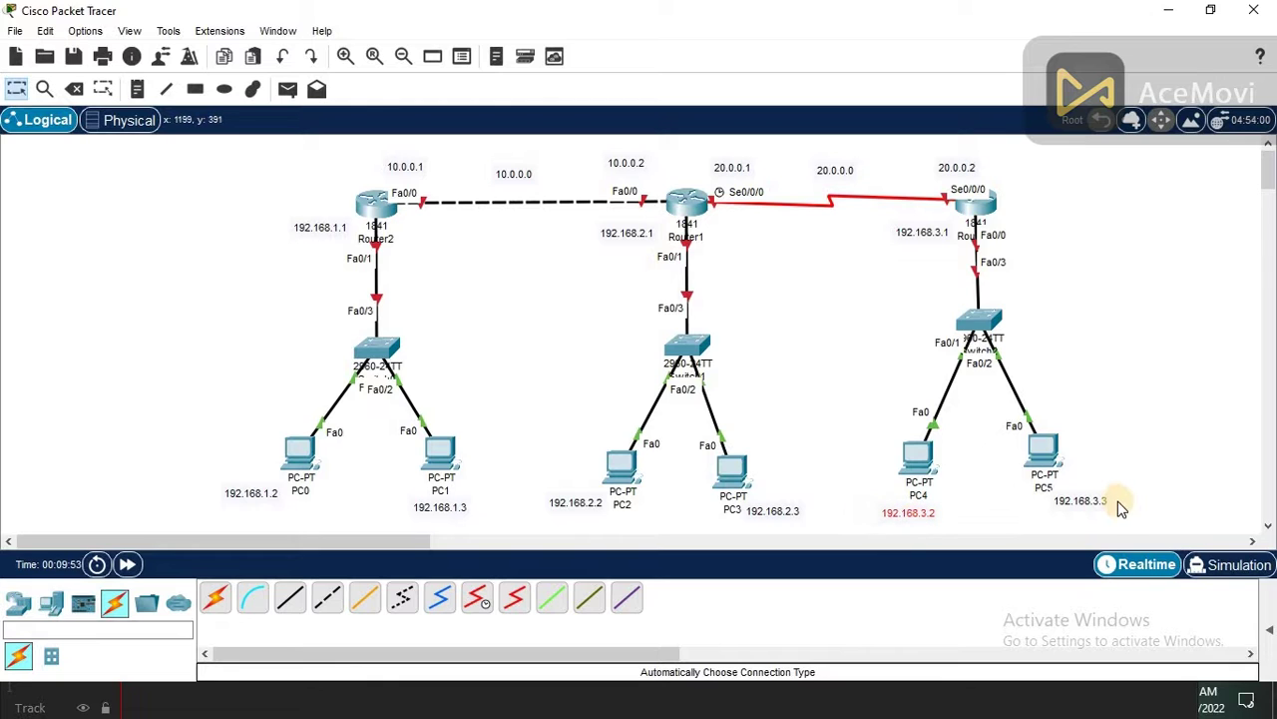
left_click_drag(1106, 507, 1091, 512)
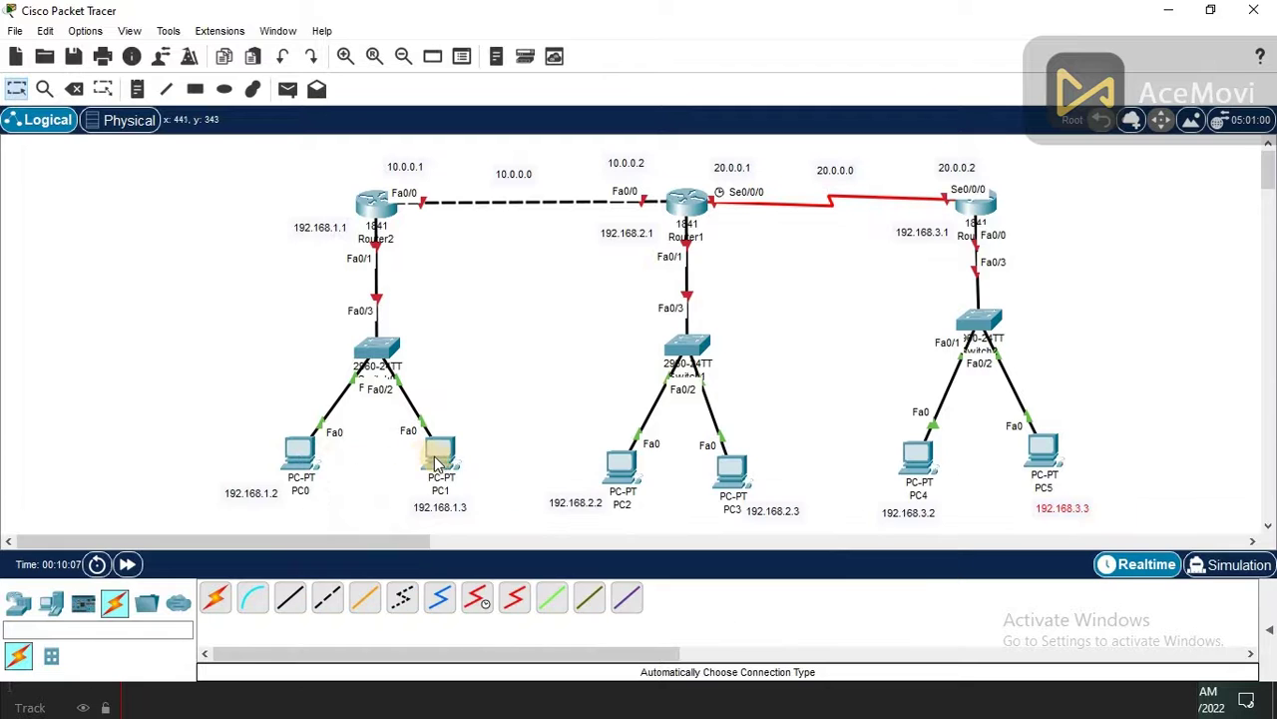
Assign PC0 the static IPv4 address 192.168.1.2 with subnet mask 255.255.255.0 in its IP configuration.
mouse_move(439, 461)
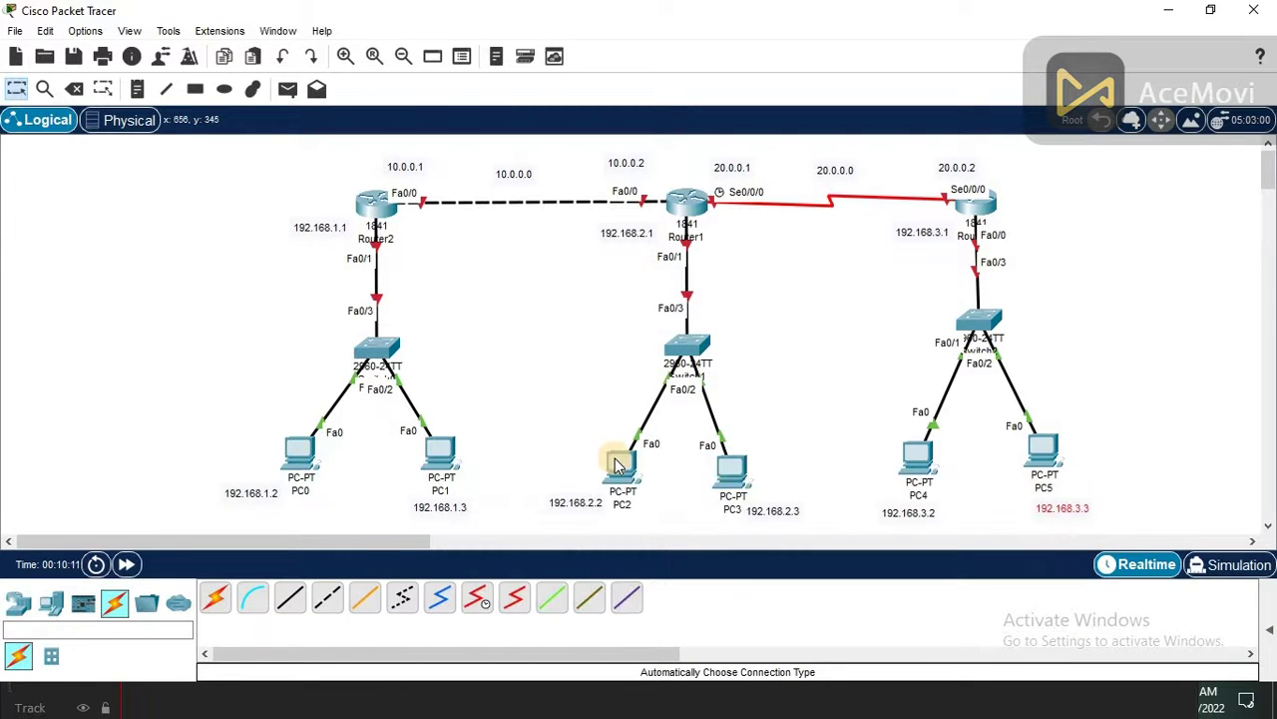
left_click(304, 457)
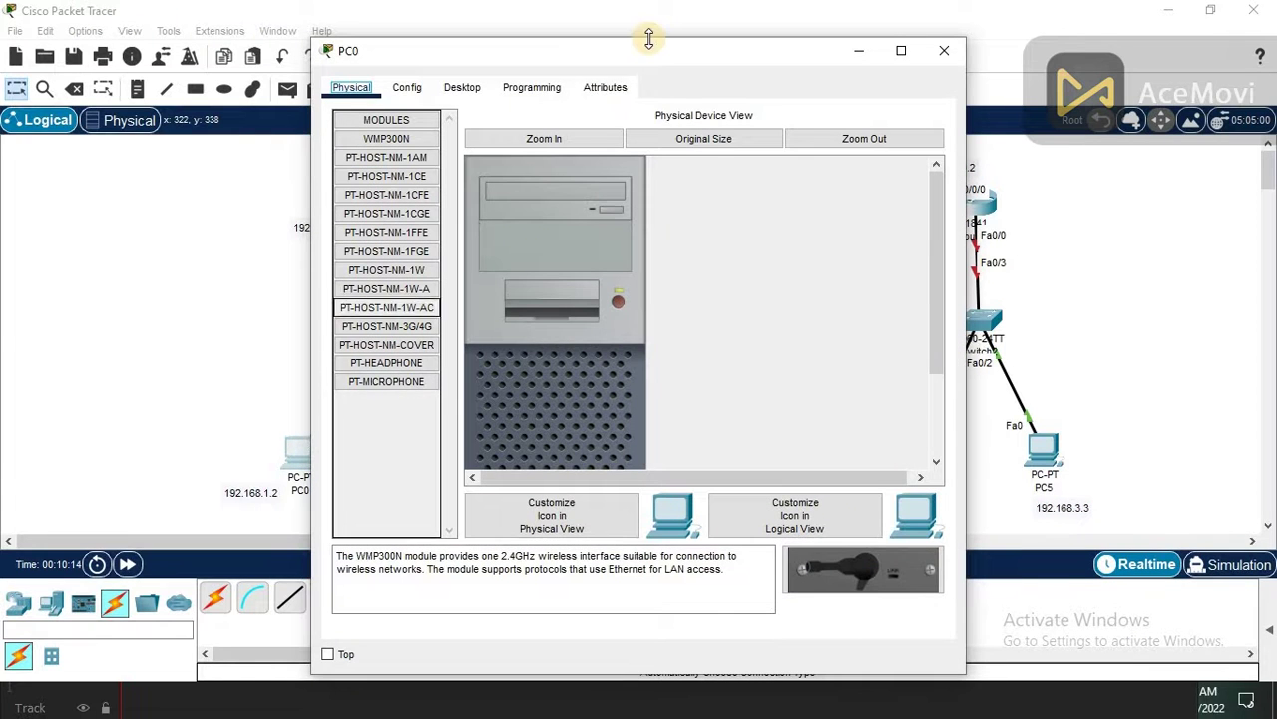
left_click_drag(562, 53, 855, 36)
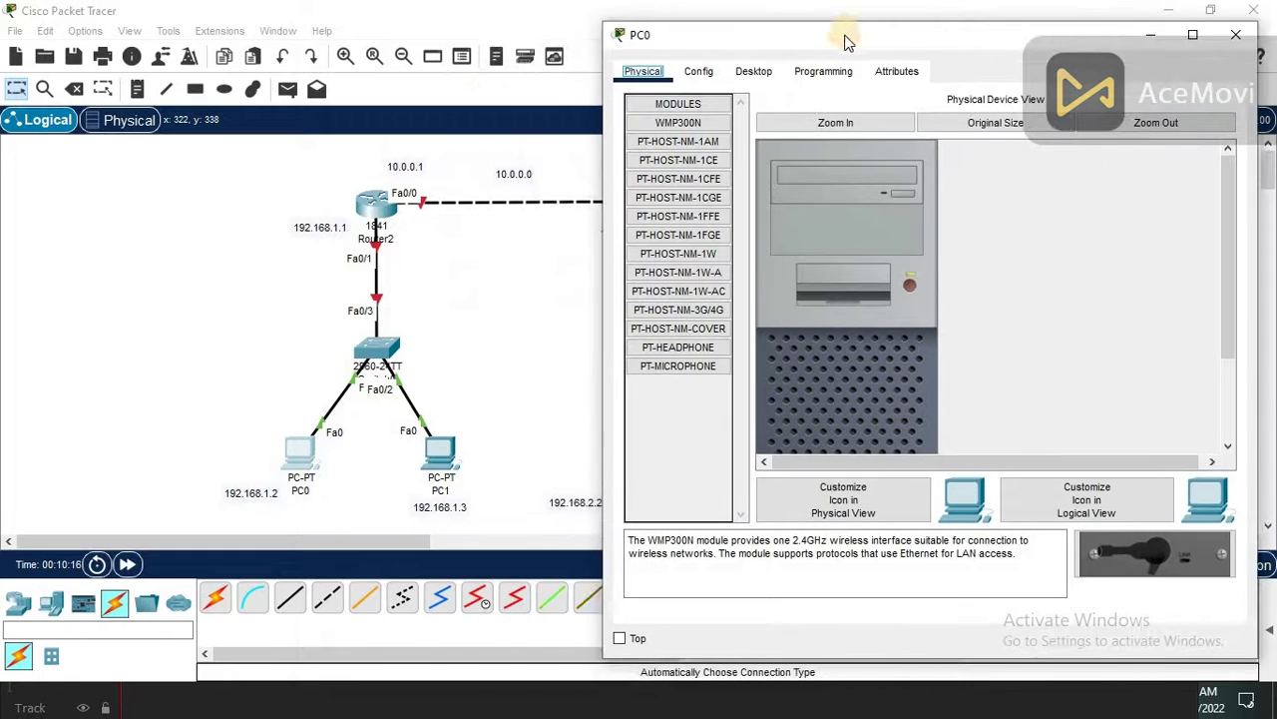
left_click(756, 75)
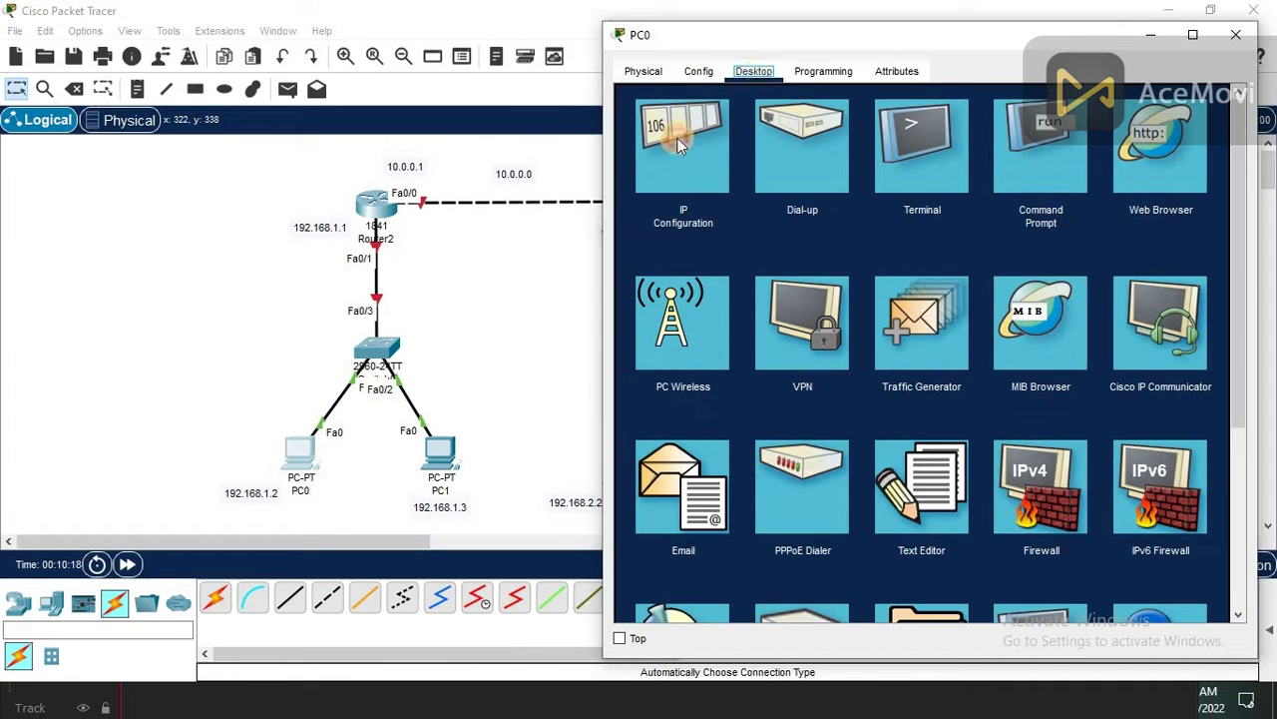
left_click(677, 138)
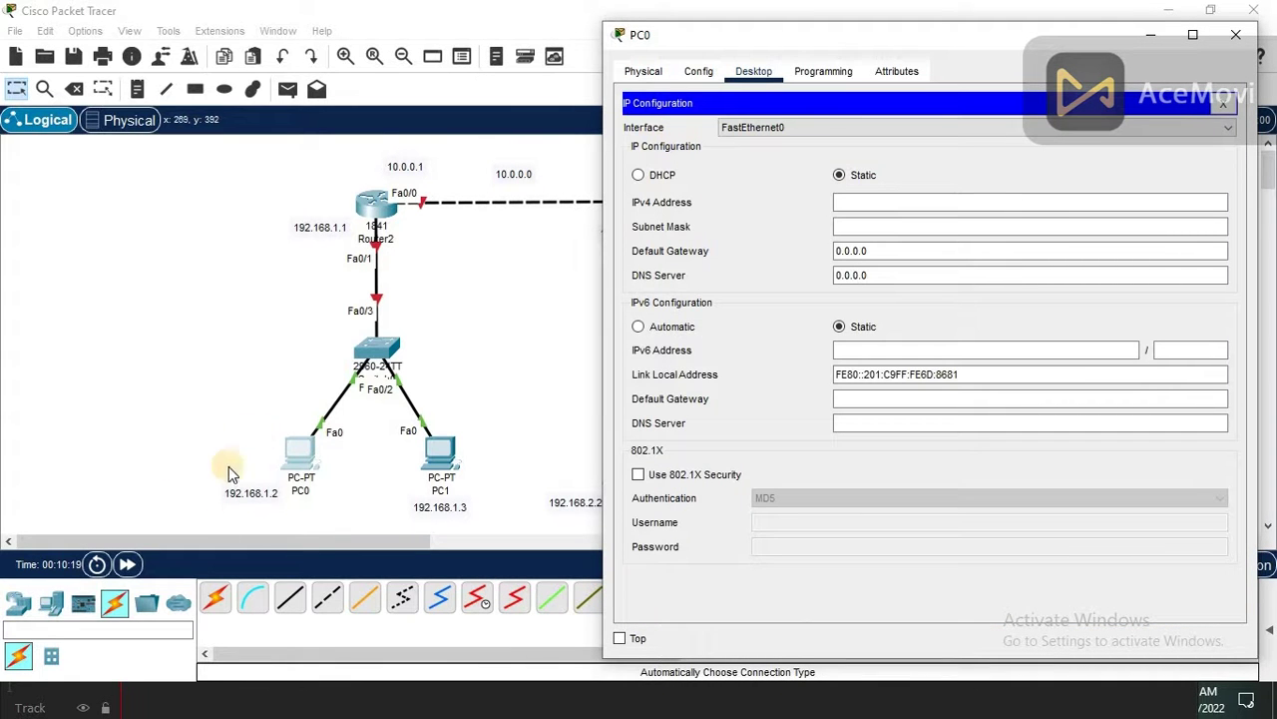
left_click(898, 206)
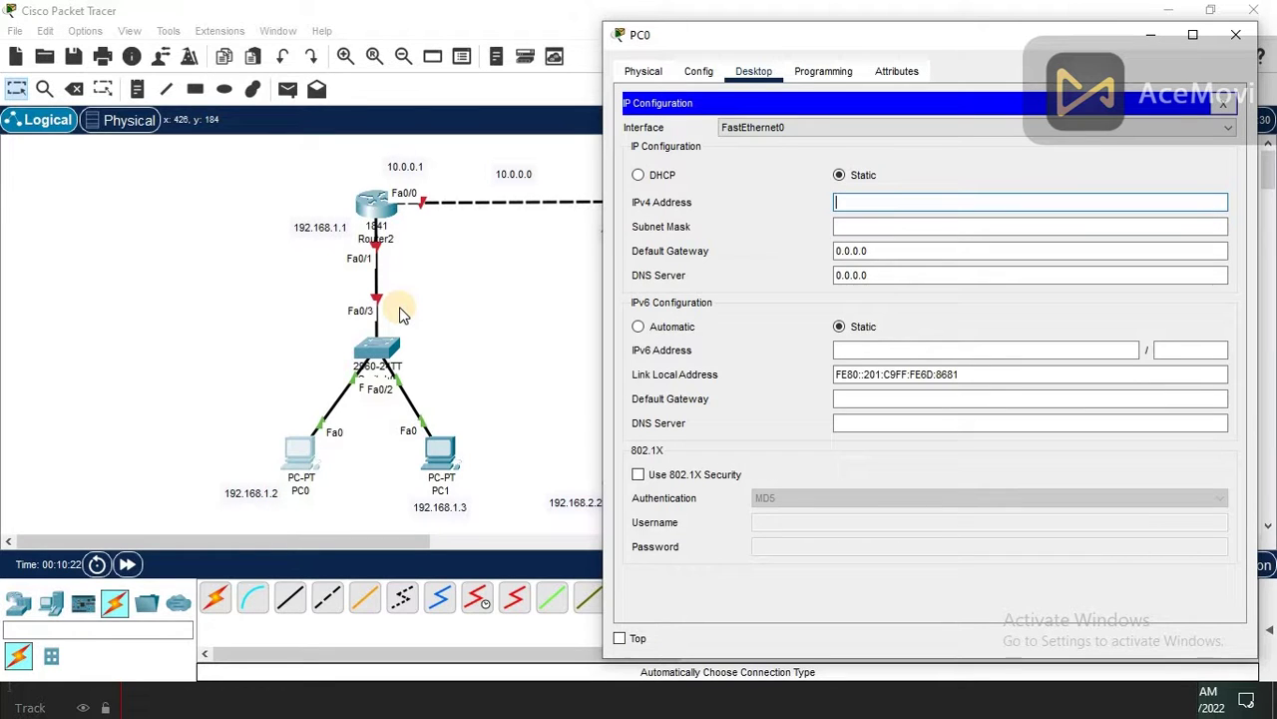
type("192.168.1.2")
key("Tab")
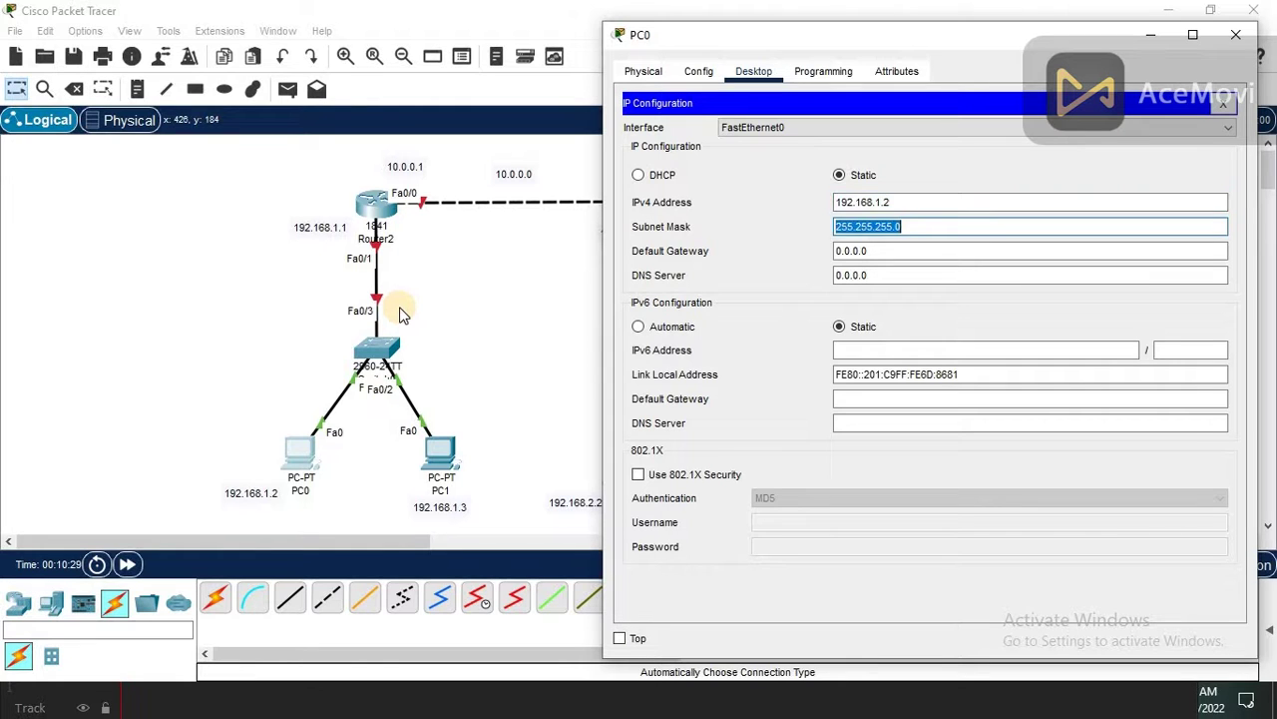
Set PC0's default gateway to 192.168.1.1 and close its configuration window.
key("Tab")
key("BackSpace")
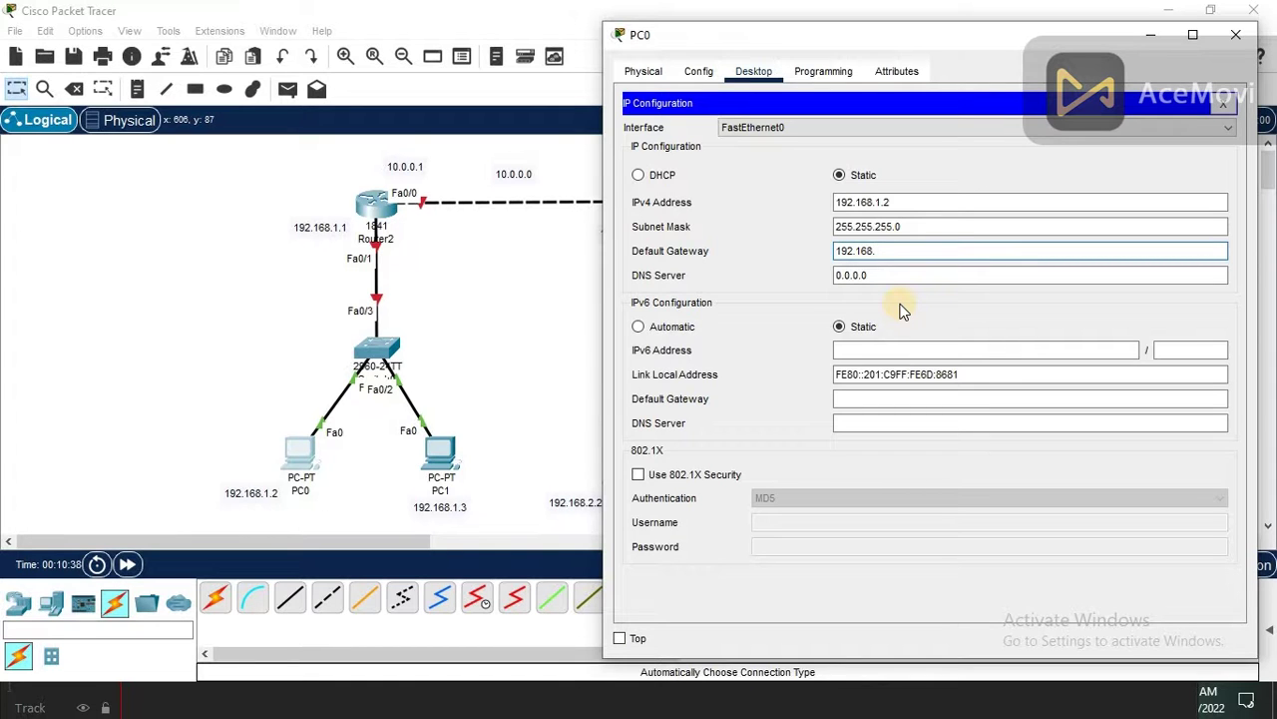
type("1.1")
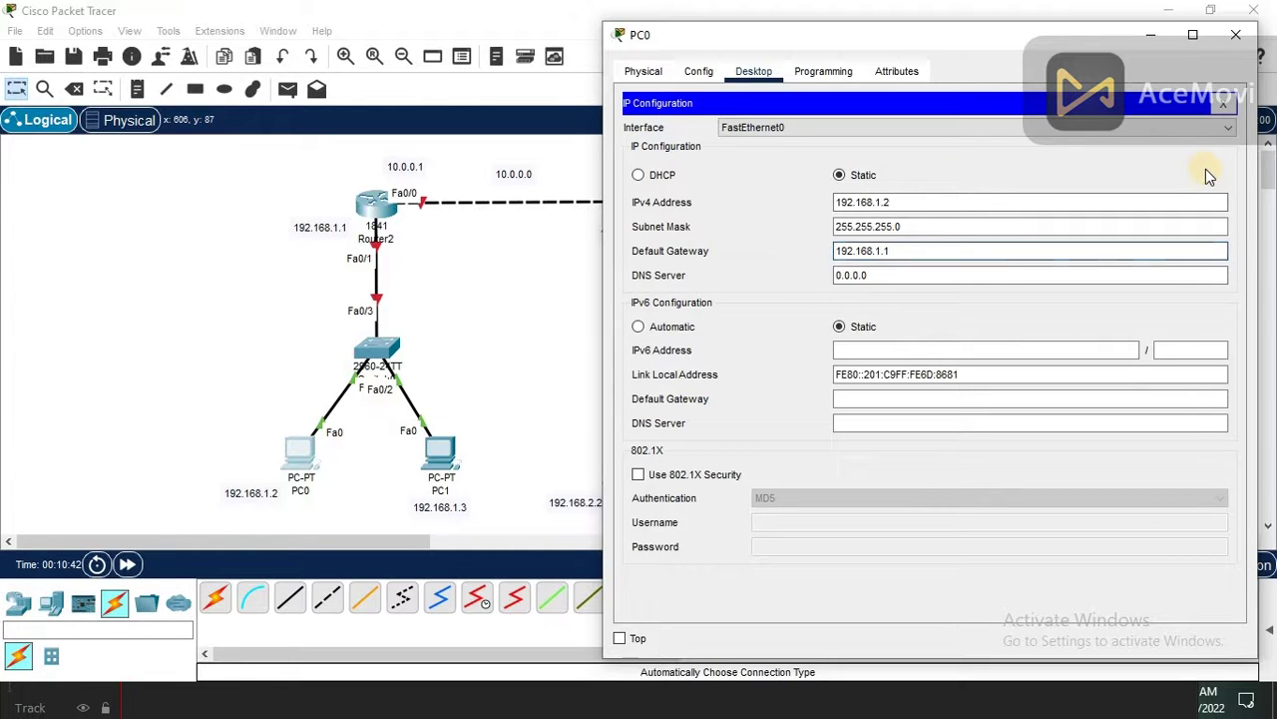
left_click(1230, 116)
left_click(1235, 35)
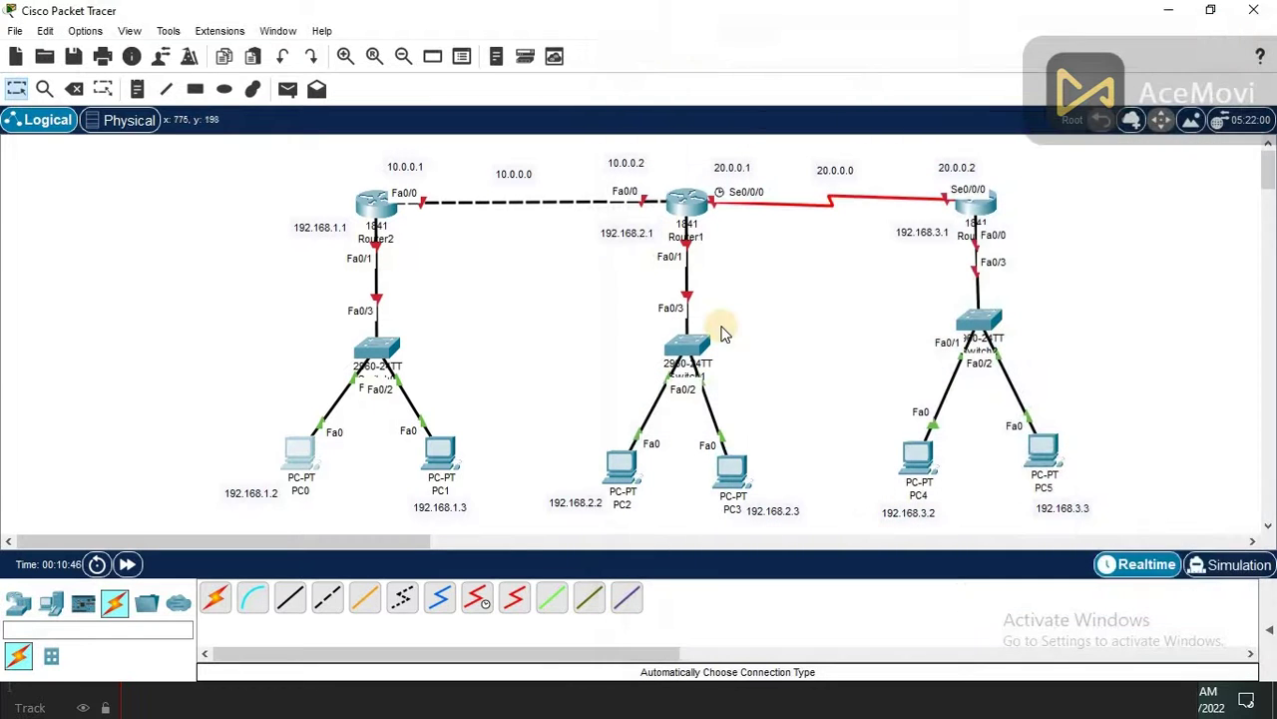
Assign PC1 the static IPv4 address 192.168.1.3 with subnet mask 255.255.255.0 in its IP configuration.
left_click(446, 452)
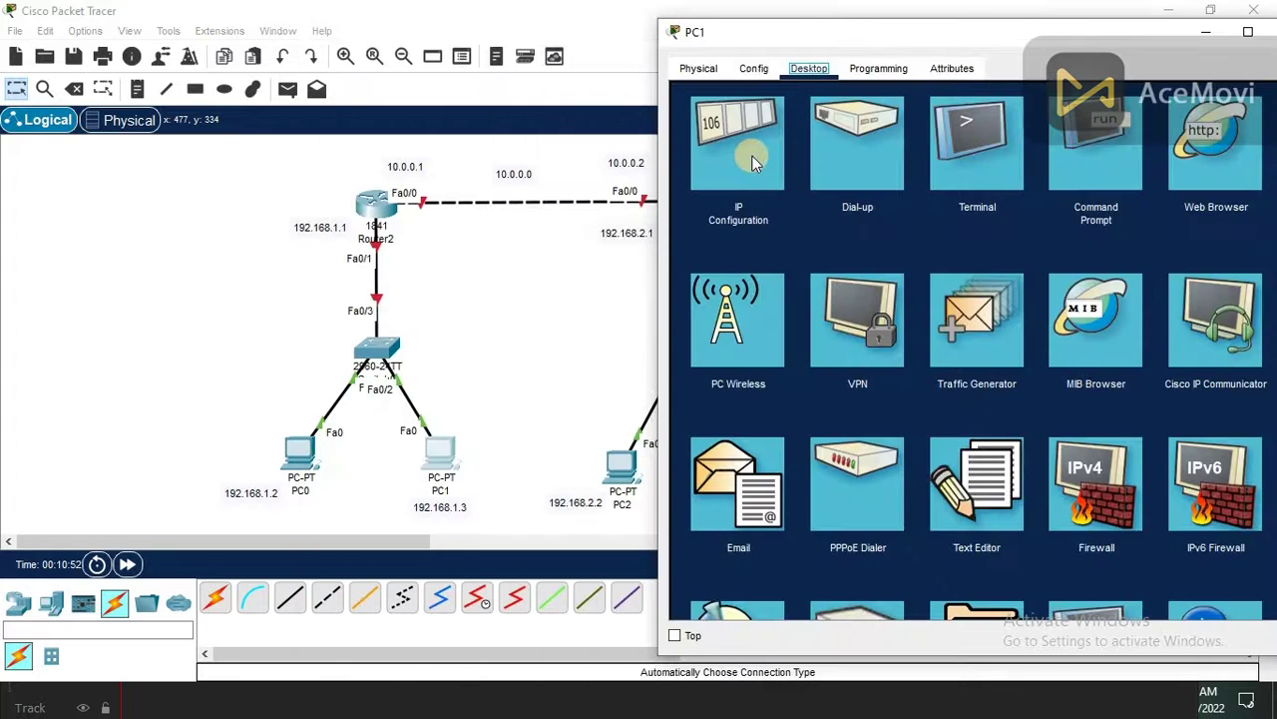
left_click(754, 163)
left_click(943, 204)
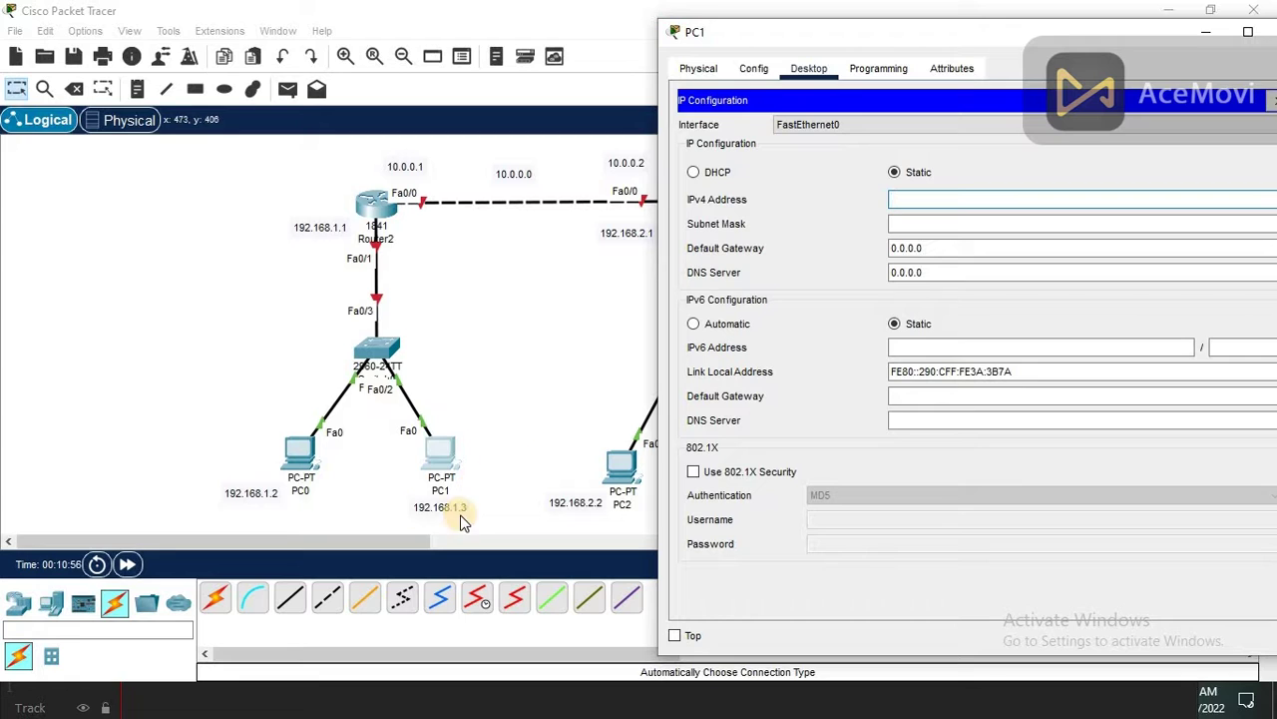
type("192")
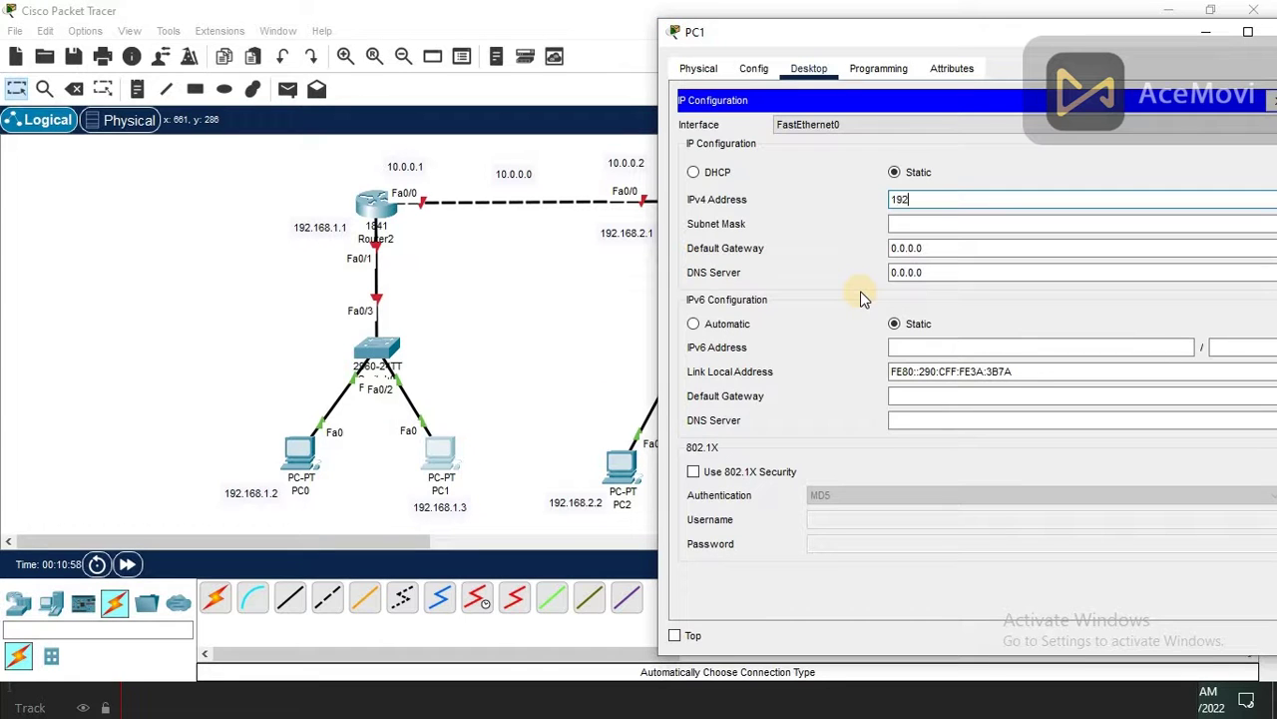
type(".168")
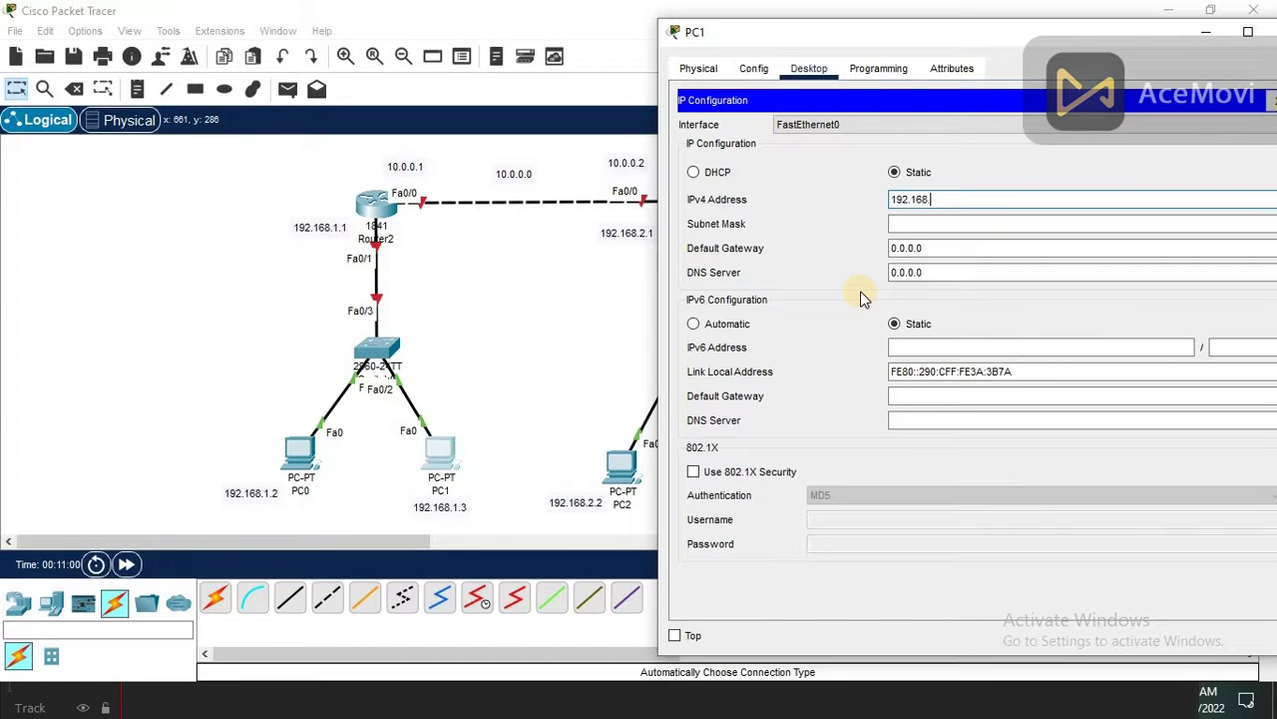
type(".1.3")
key("Tab")
Set PC1's default gateway to 192.168.1.1 and move its configuration window fully into view.
key("Tab")
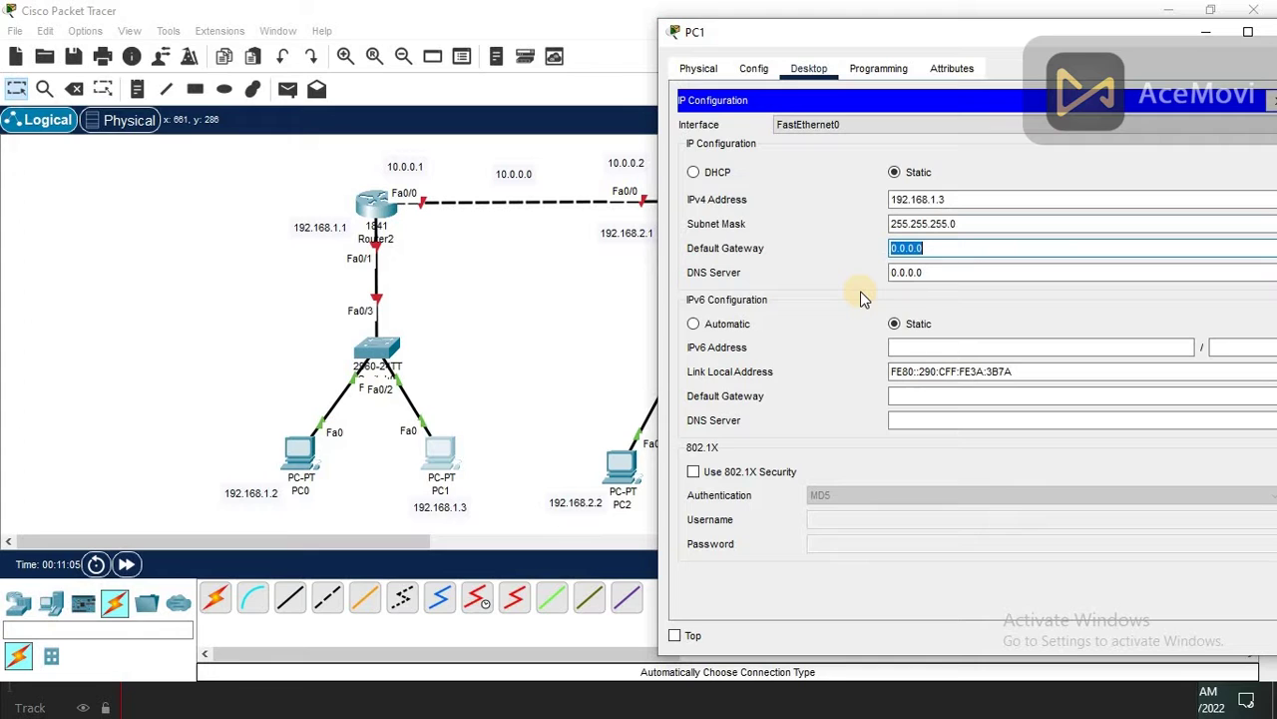
key("BackSpace")
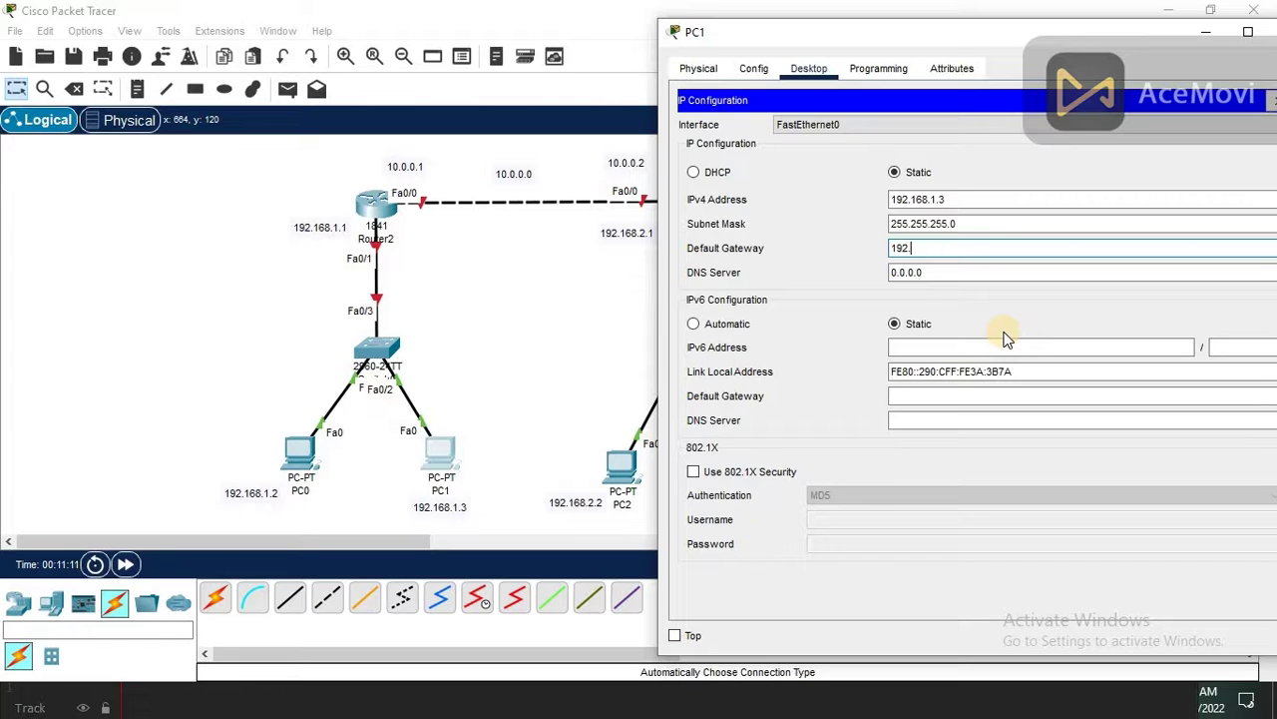
type("168.1.1")
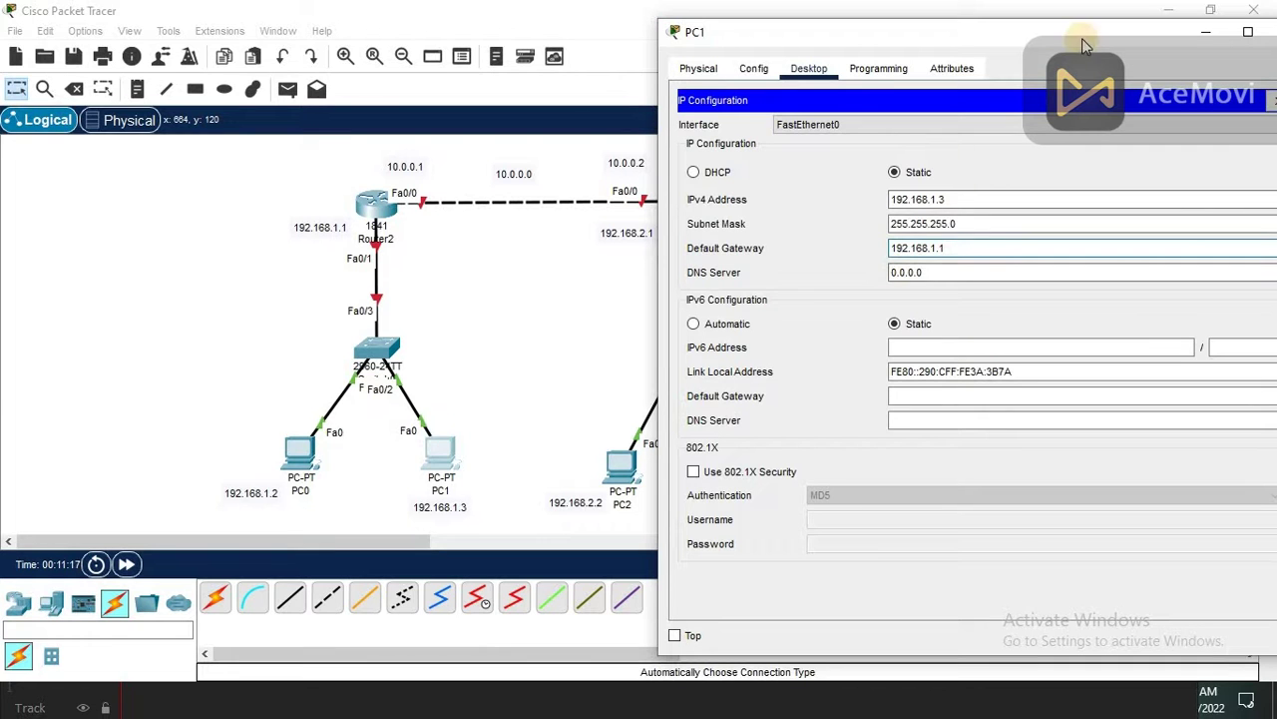
left_click_drag(1079, 36, 1034, 32)
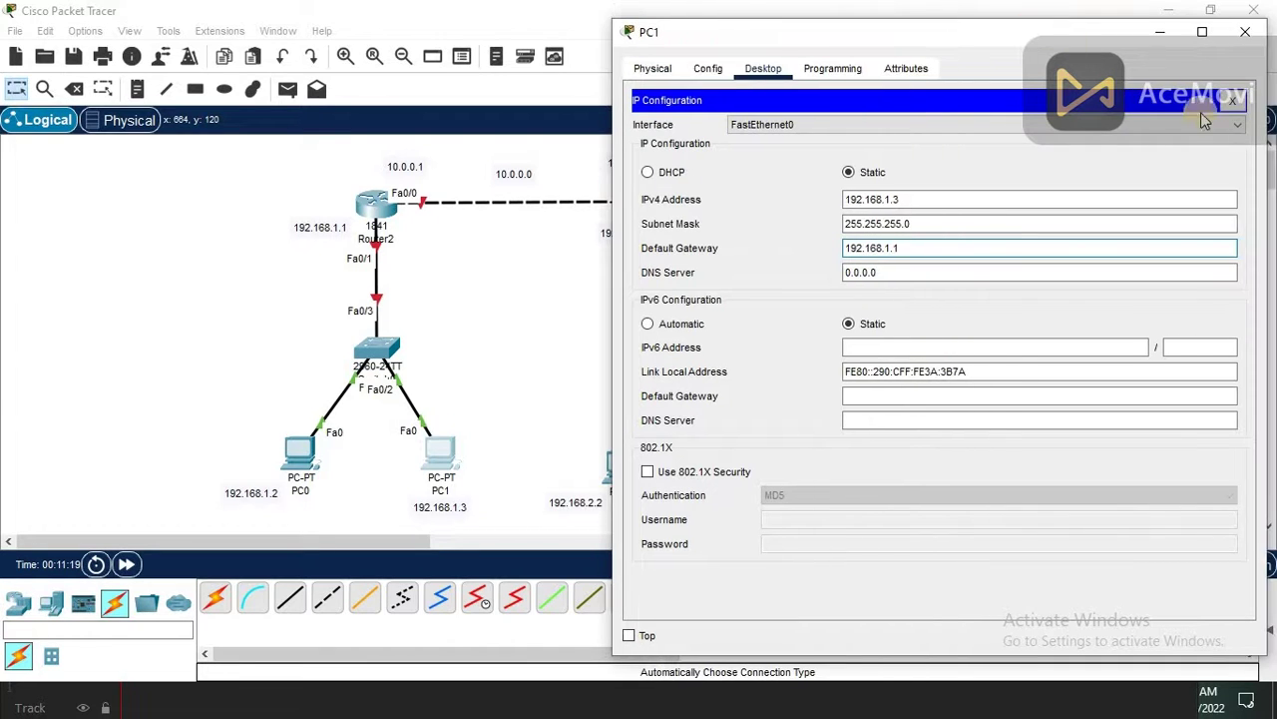
Close PC1's IP configuration and its device window.
left_click(1236, 101)
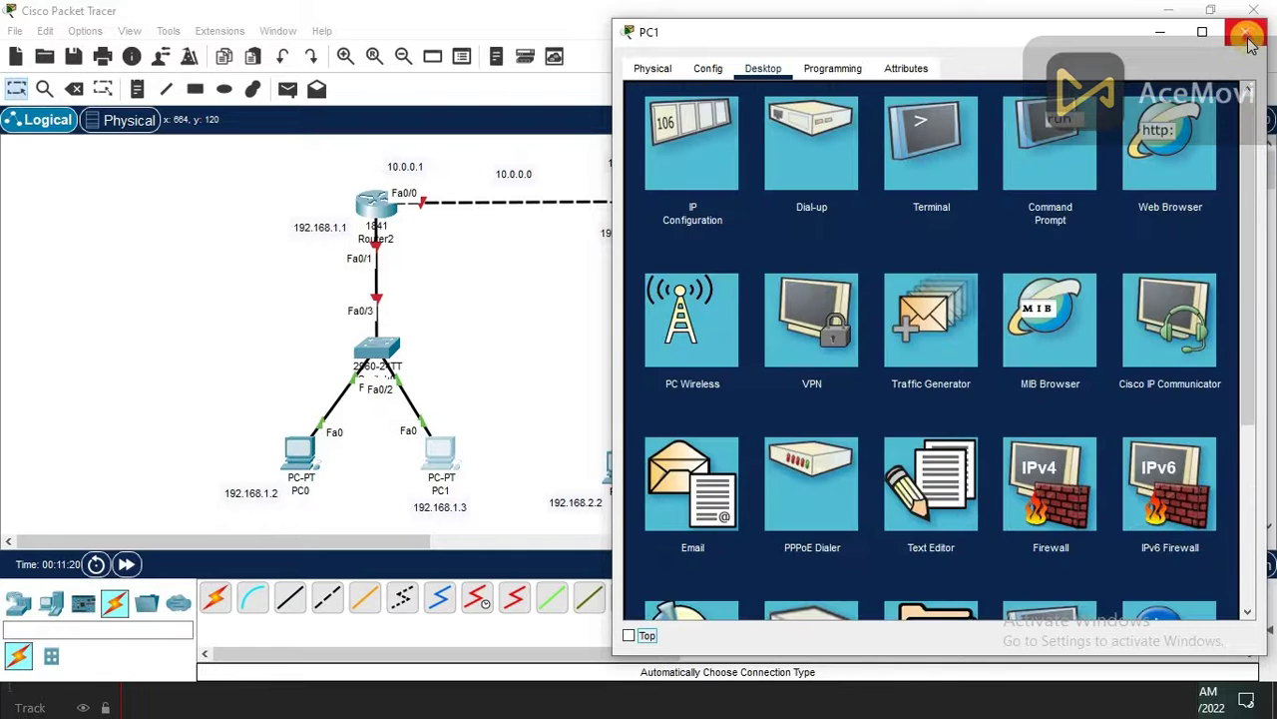
left_click(1246, 32)
left_click(619, 274)
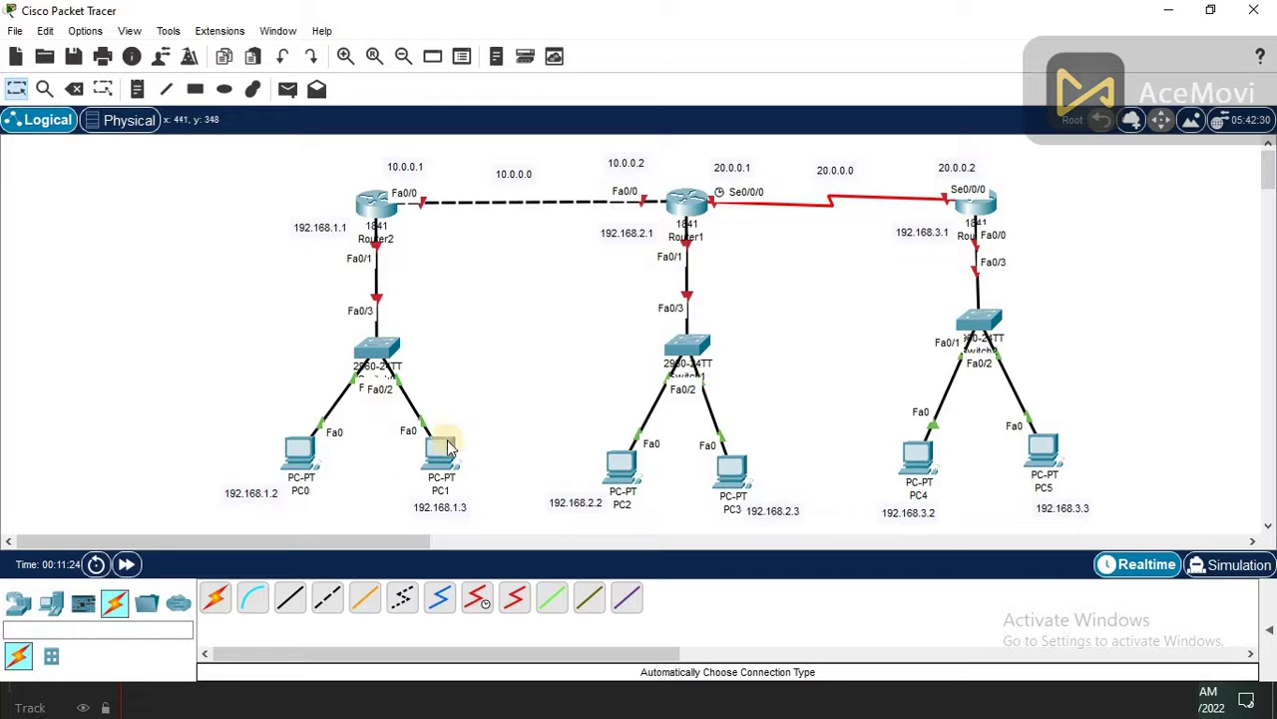
Assign PC2 the static IPv4 address 192.168.2.2 with subnet mask 255.255.255.0 in its IP configuration.
left_click(620, 461)
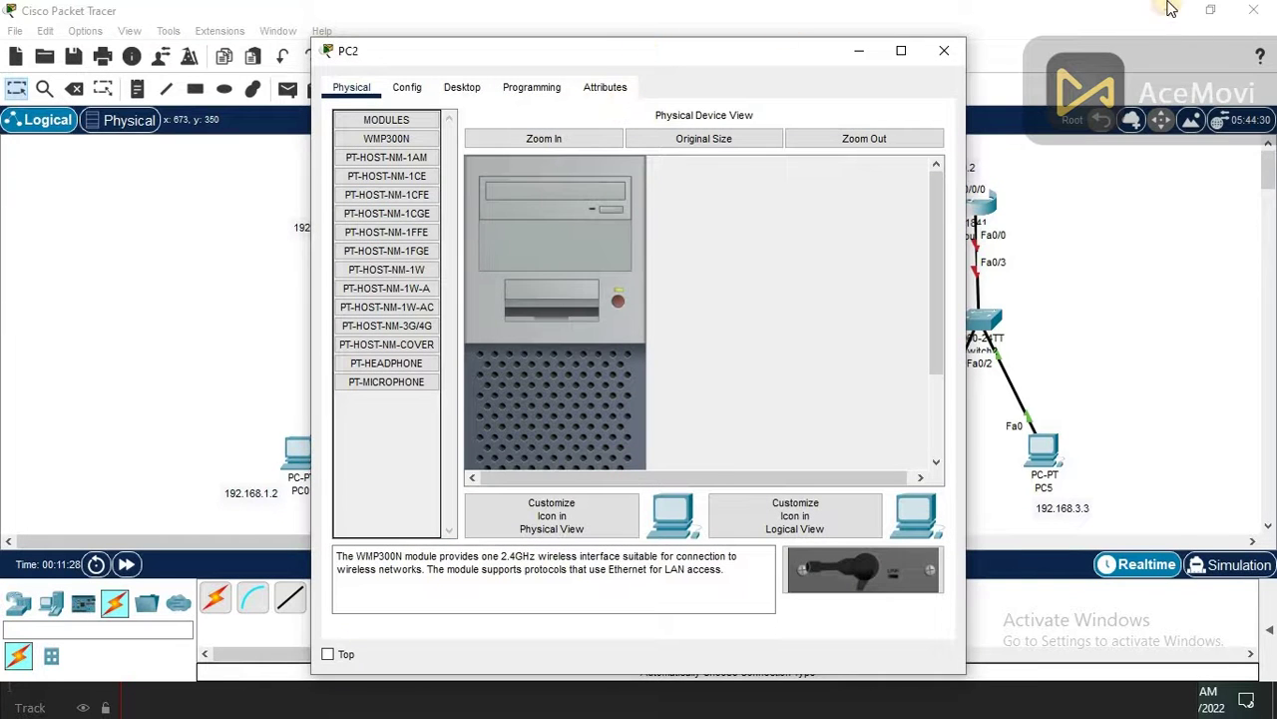
left_click_drag(645, 52, 989, 29)
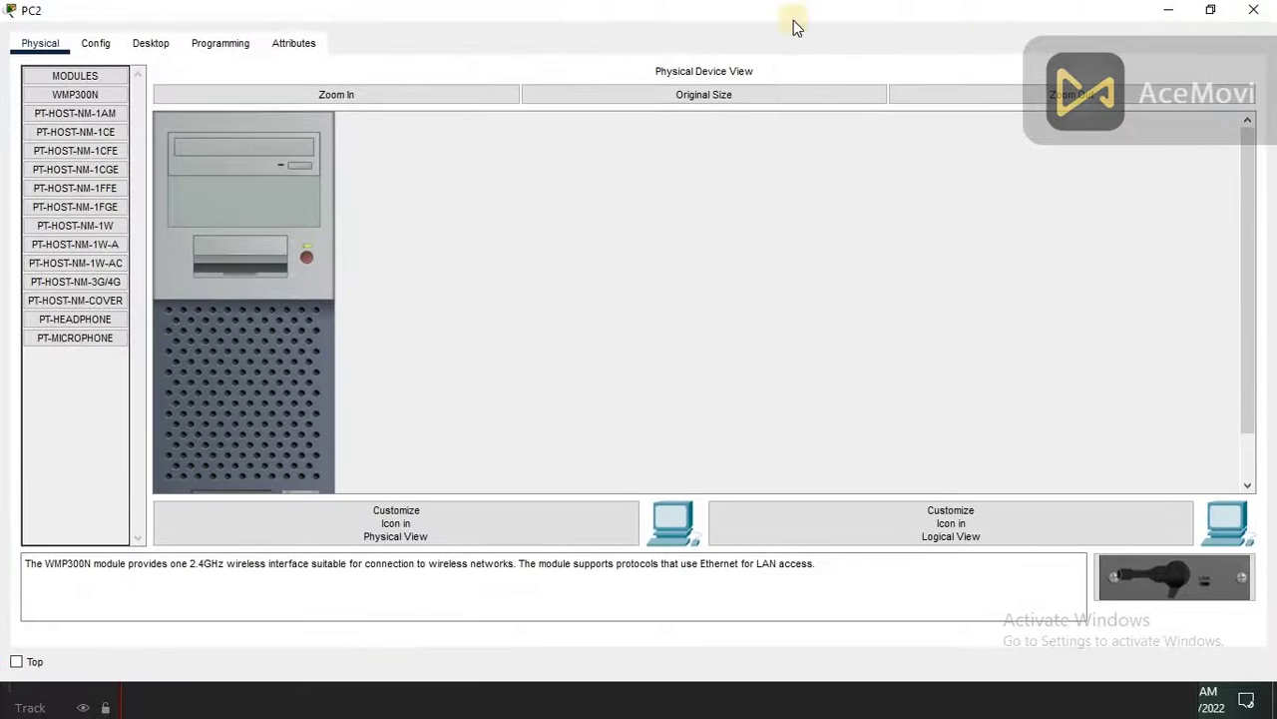
double_click(650, 14)
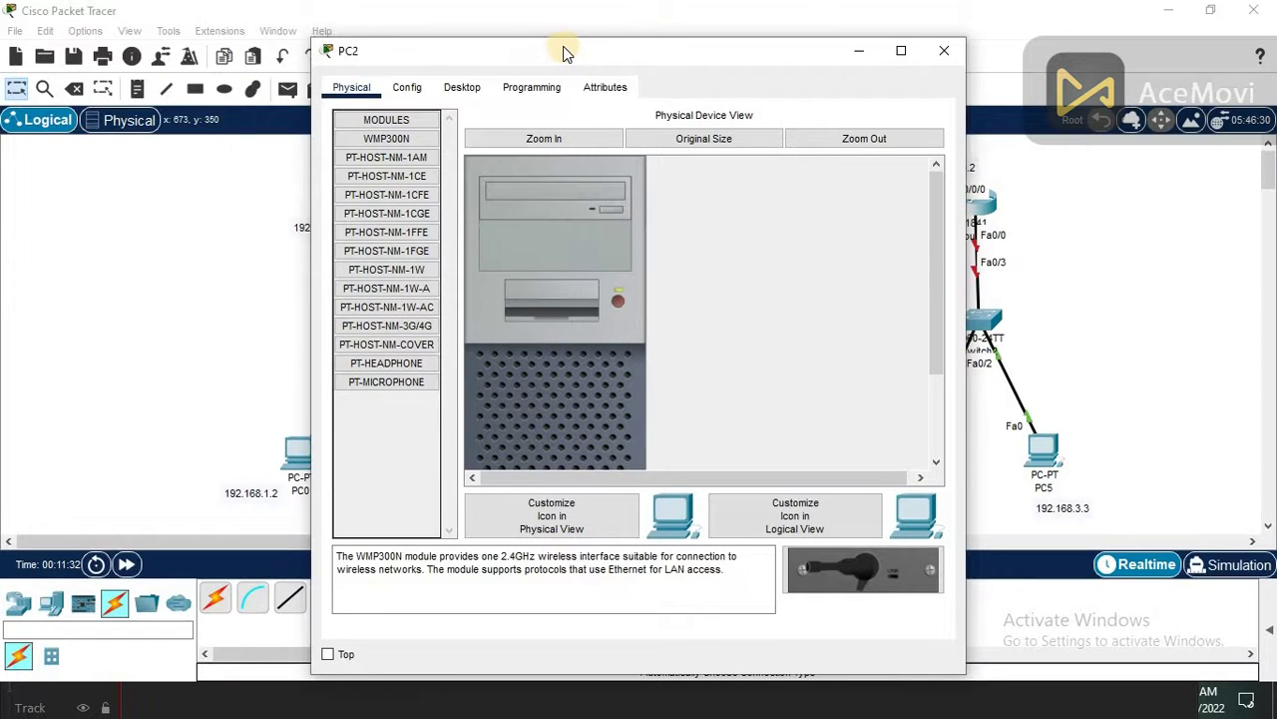
left_click_drag(563, 46, 1024, 42)
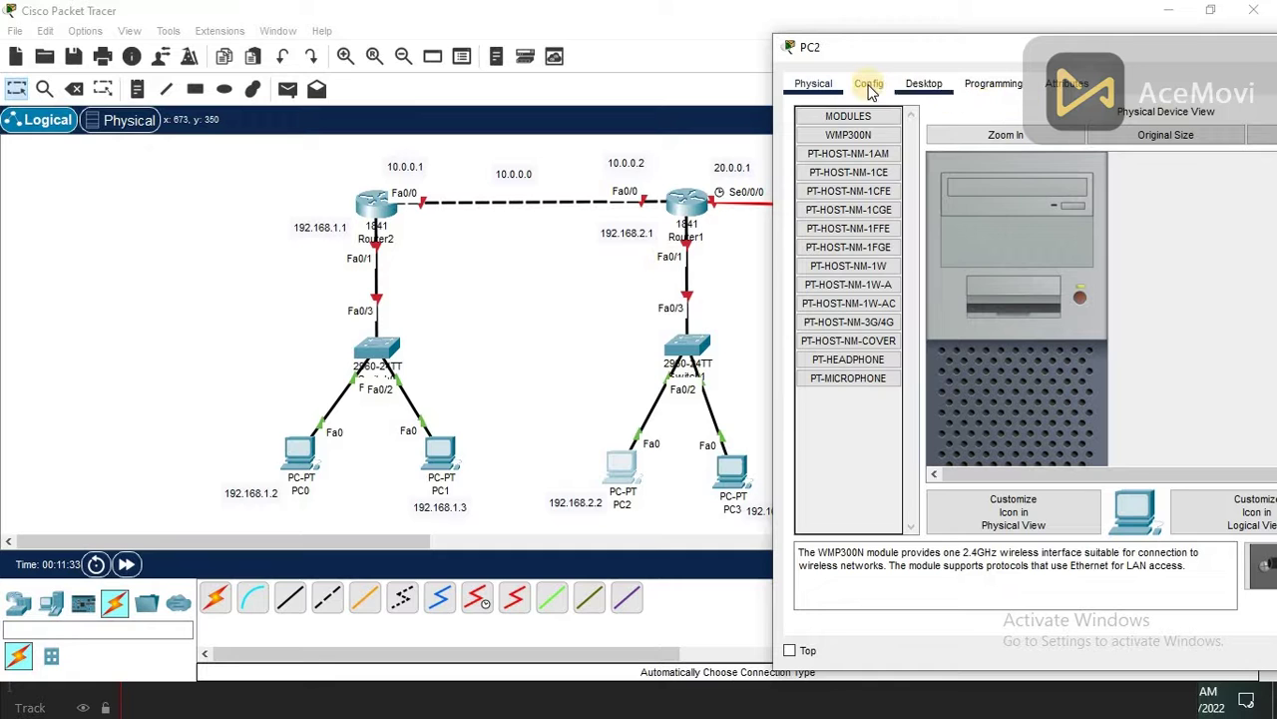
left_click(920, 83)
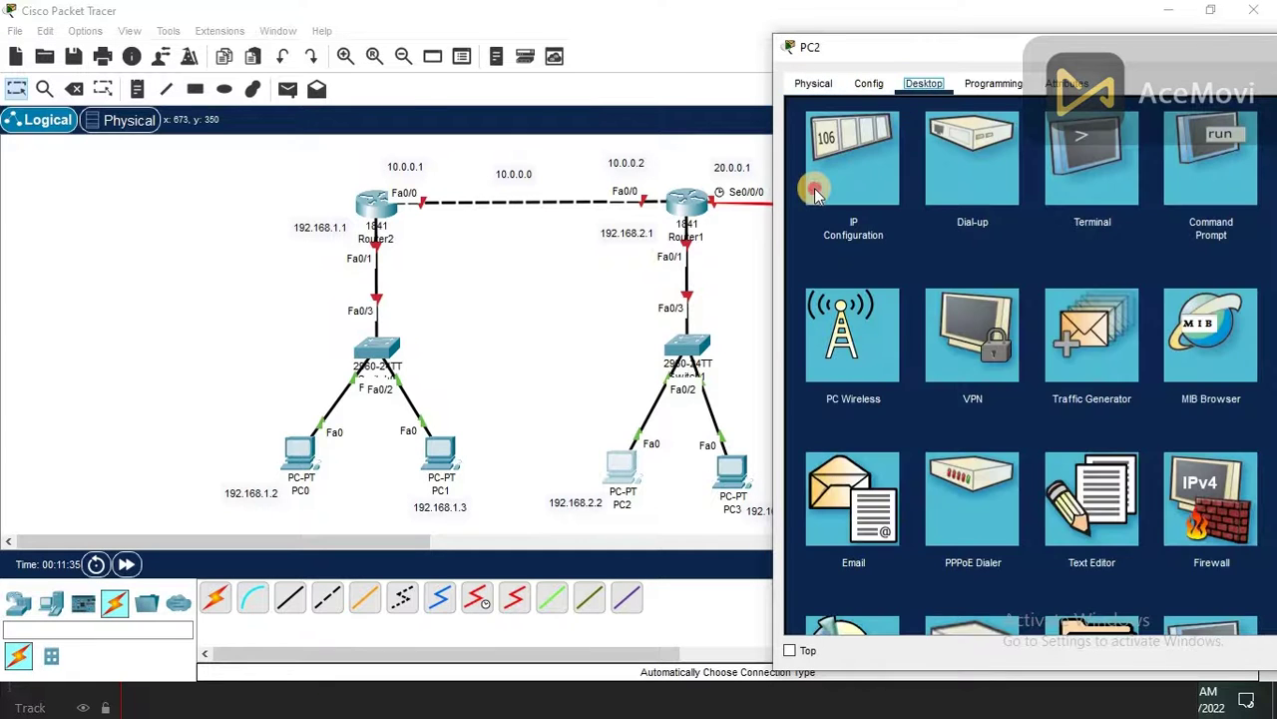
left_click(816, 192)
left_click(1018, 212)
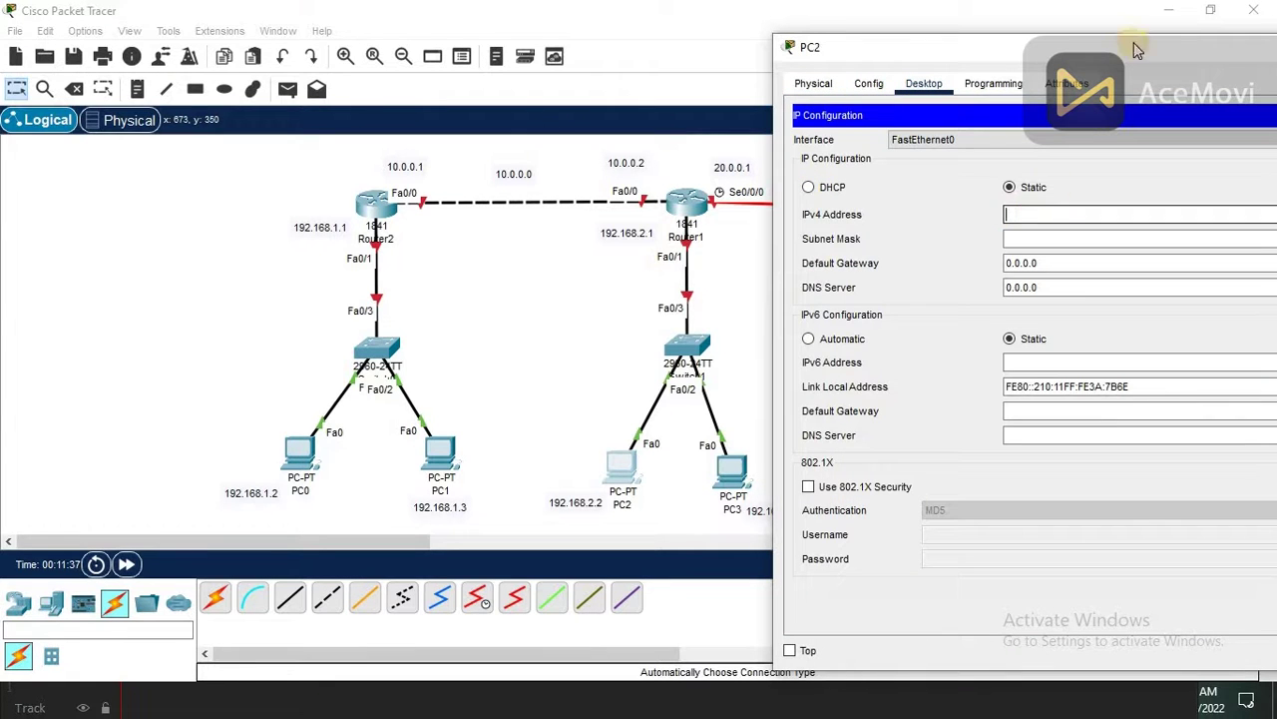
left_click_drag(1136, 50, 1053, 48)
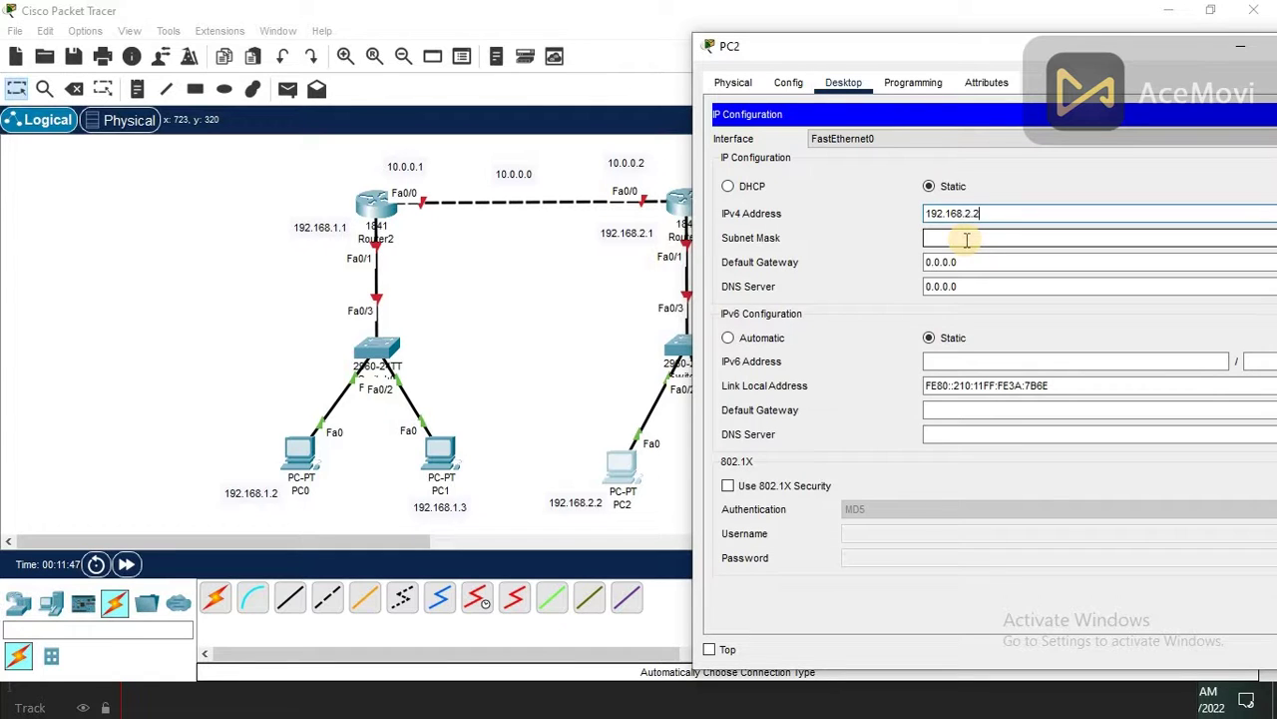
key("Tab")
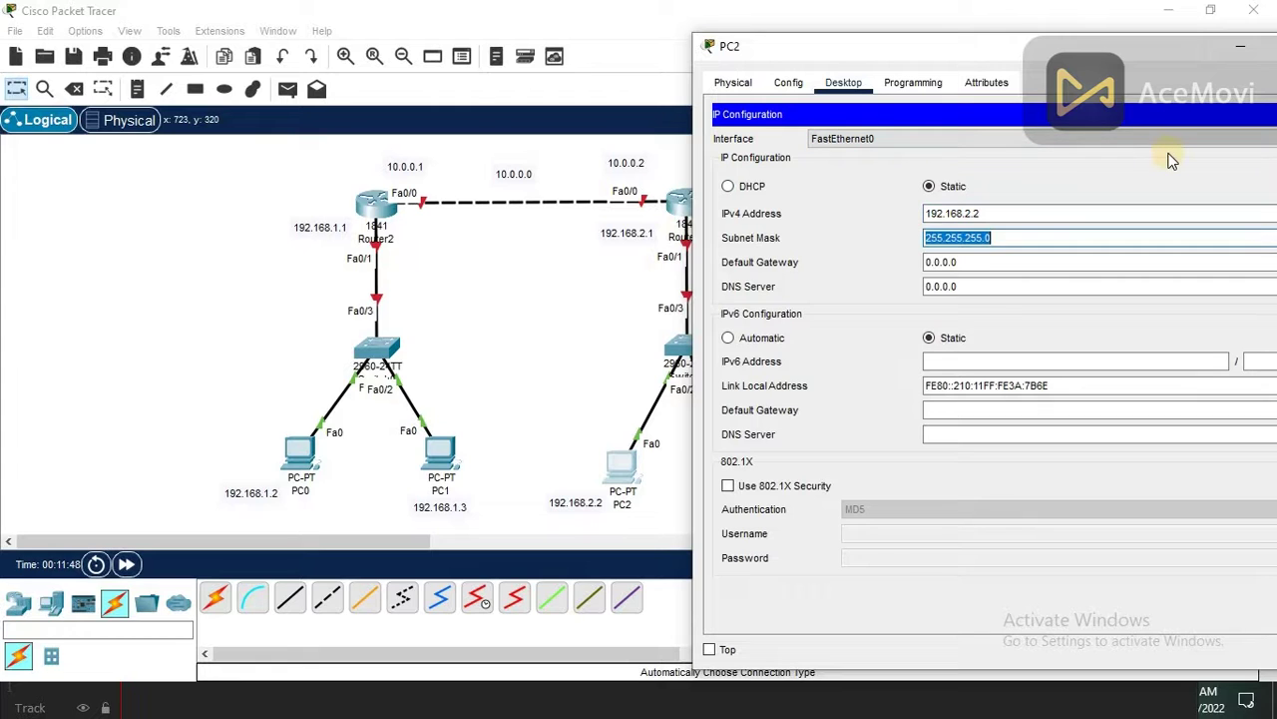
Set PC2's default gateway to 192.168.2.1 and close its configuration window.
key("Tab")
key("BackSpace")
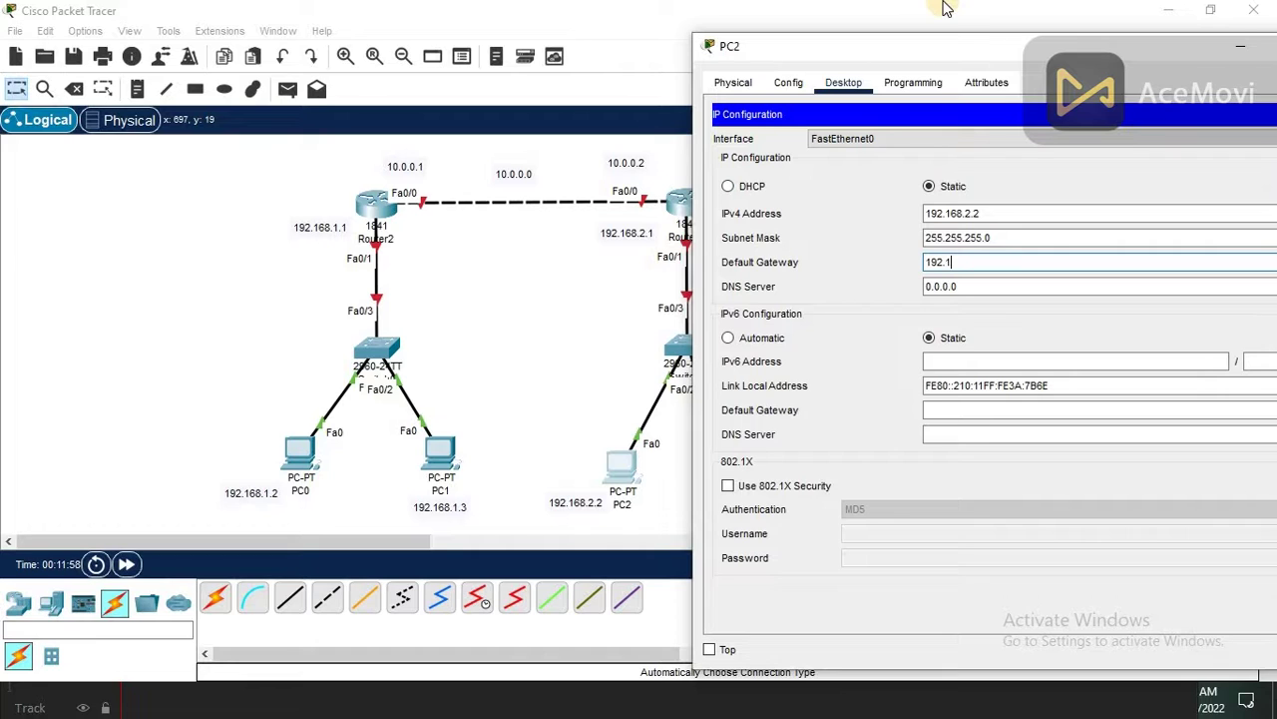
key("BackSpace")
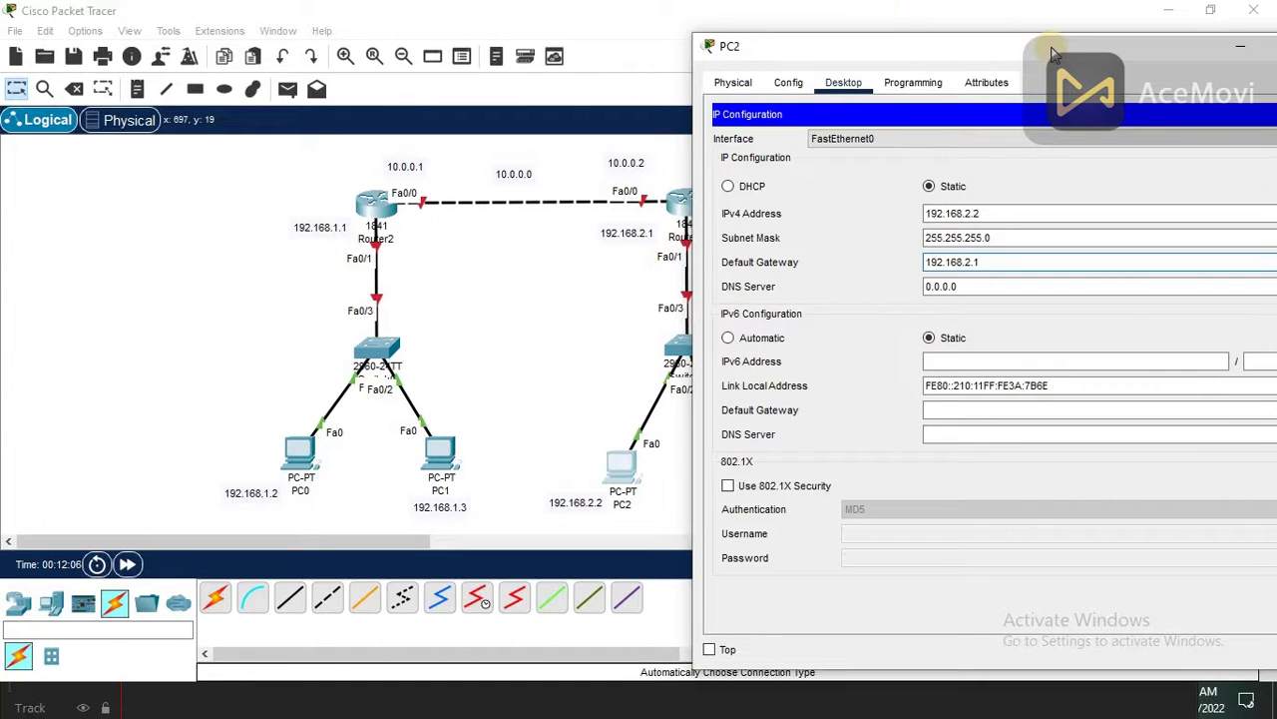
left_click_drag(1053, 50, 950, 46)
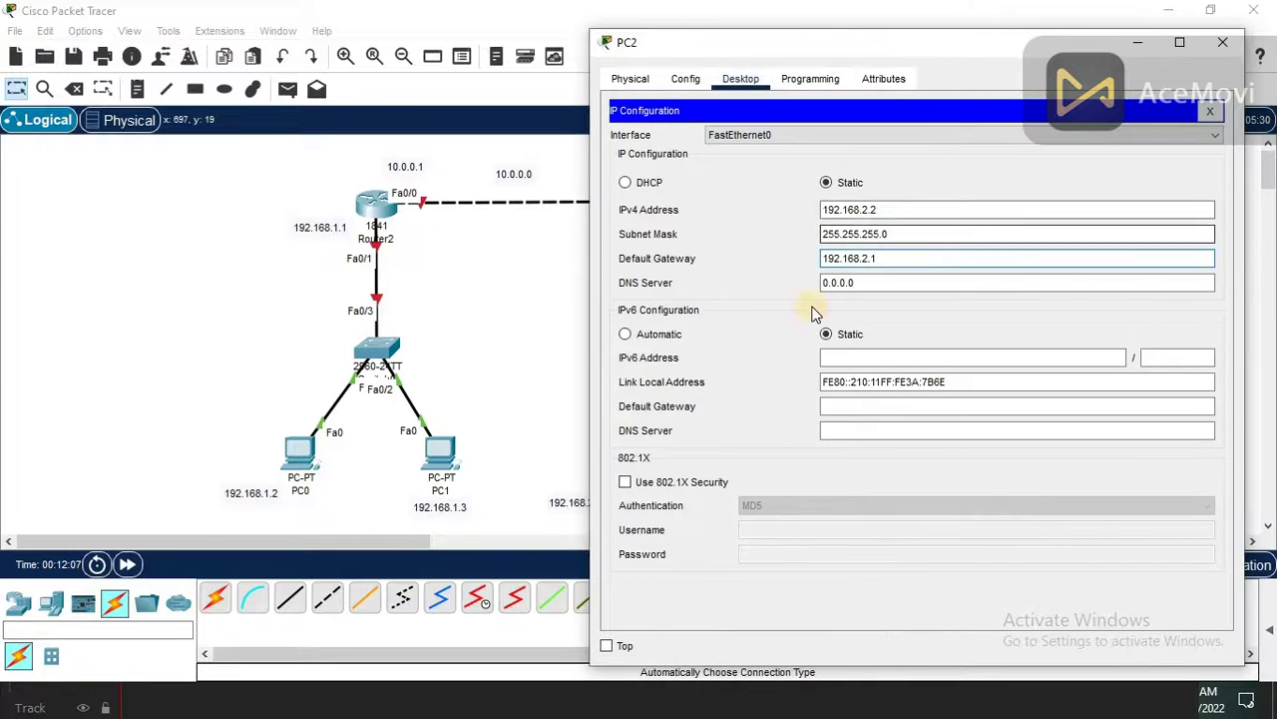
left_click(1208, 111)
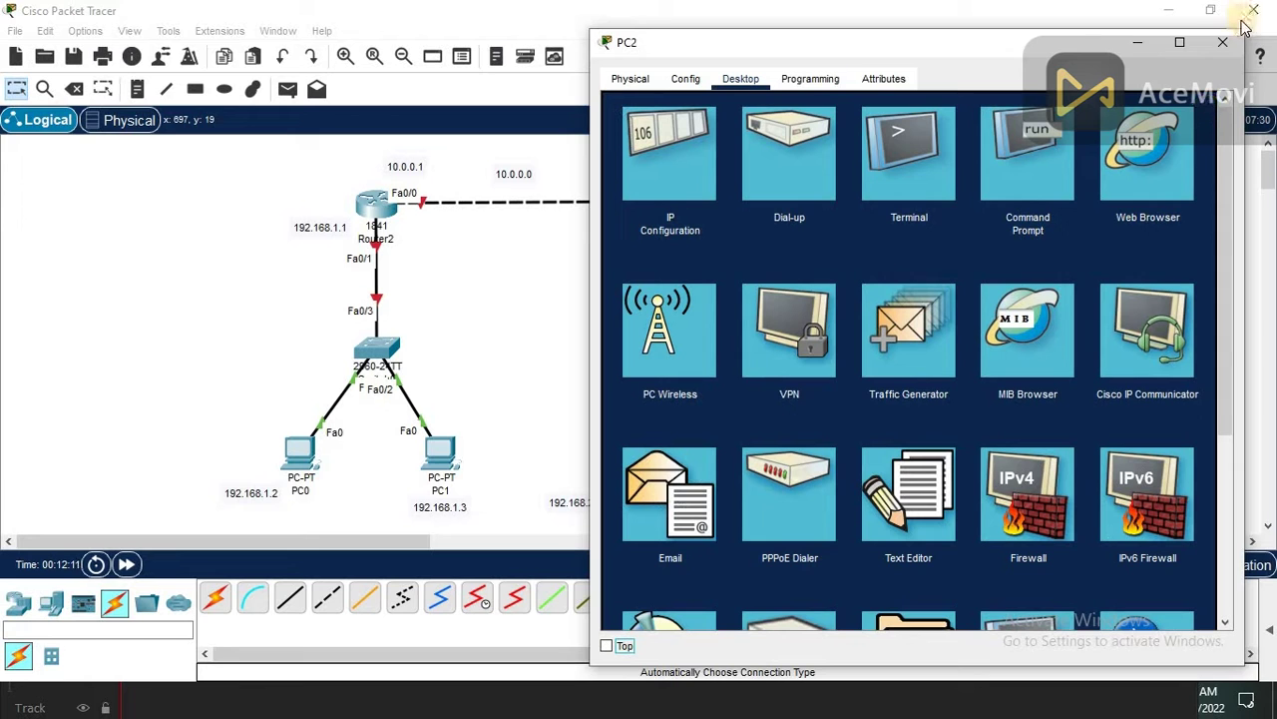
left_click(1226, 52)
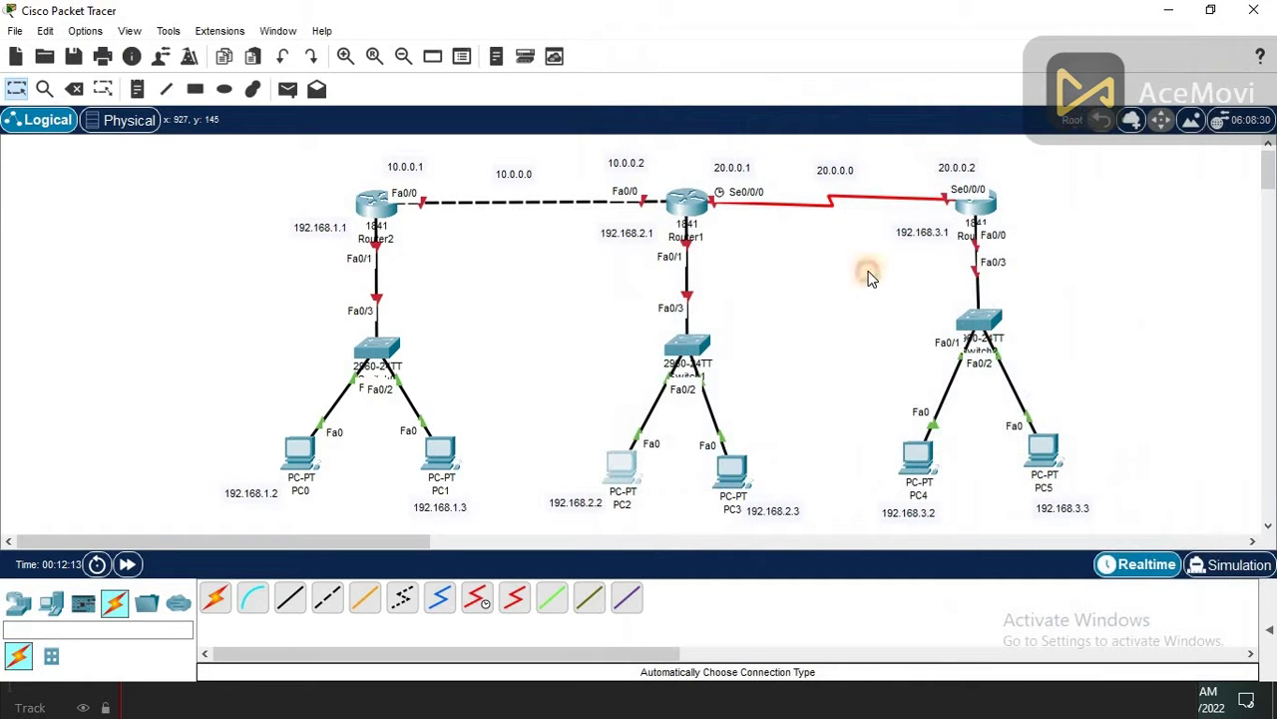
Assign PC3 the static IPv4 address 192.168.2.3 with subnet mask 255.255.255.0 in its IP configuration.
left_click(733, 475)
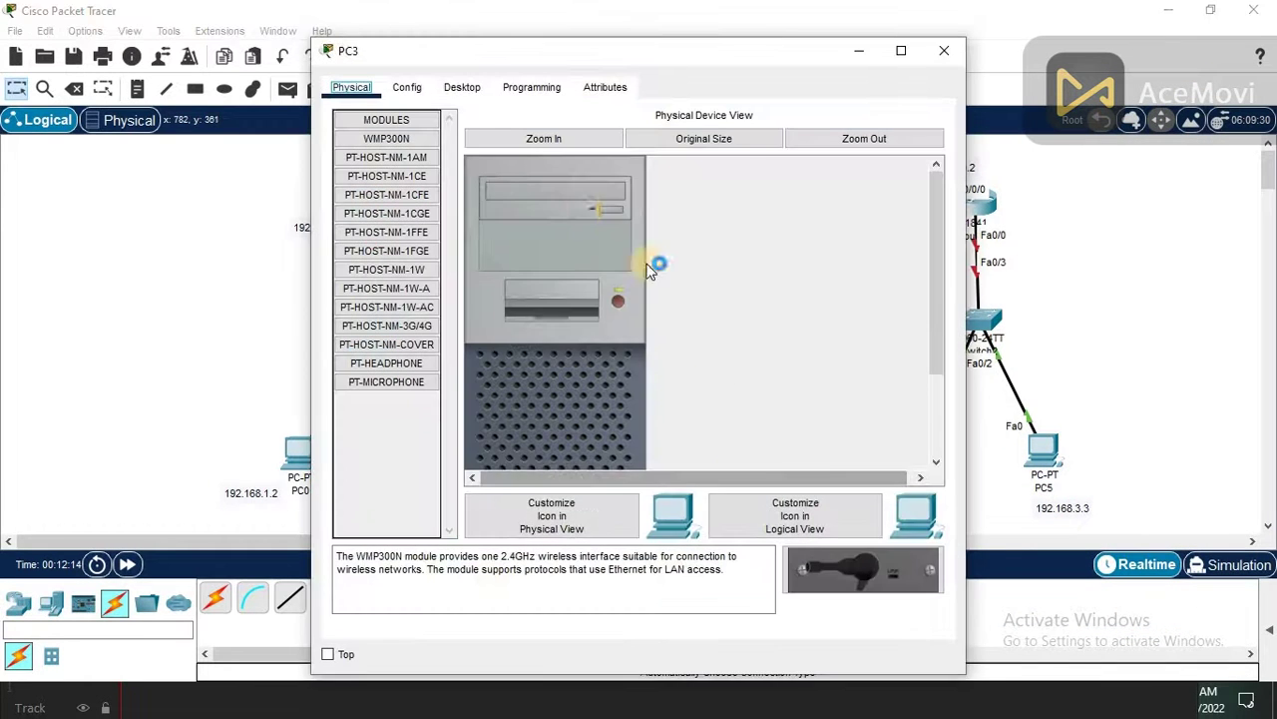
left_click(461, 87)
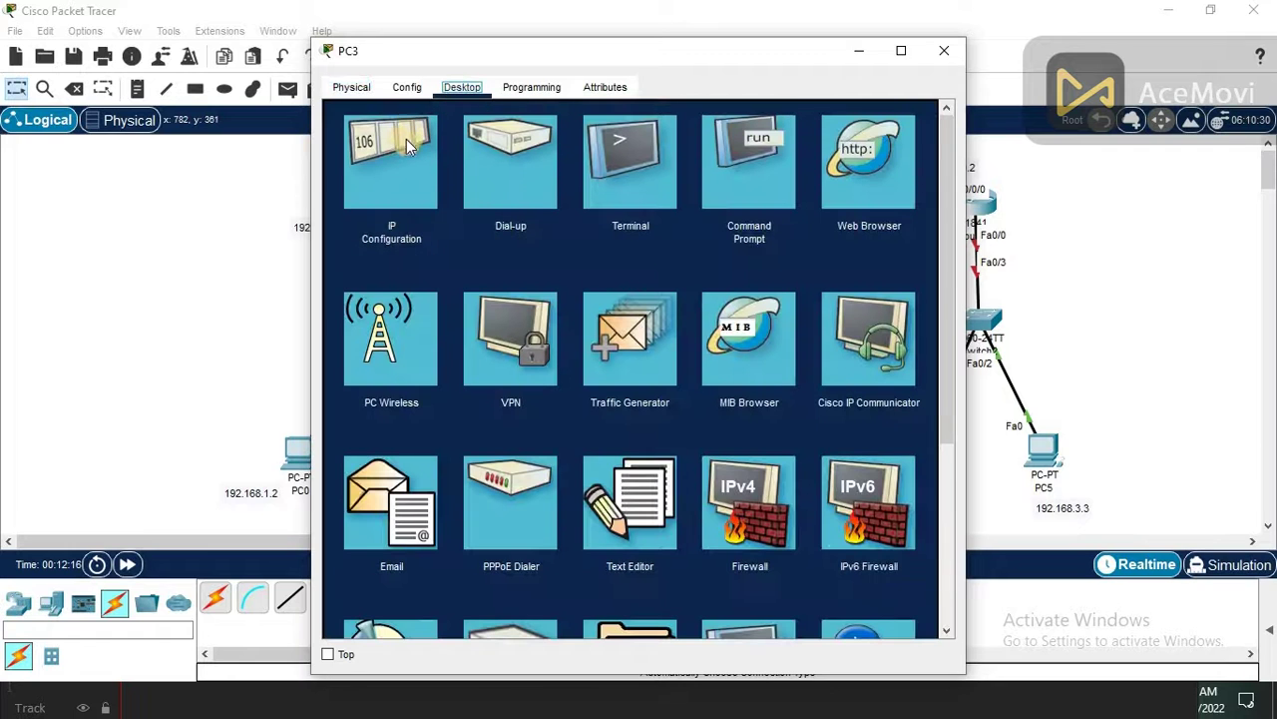
left_click(401, 143)
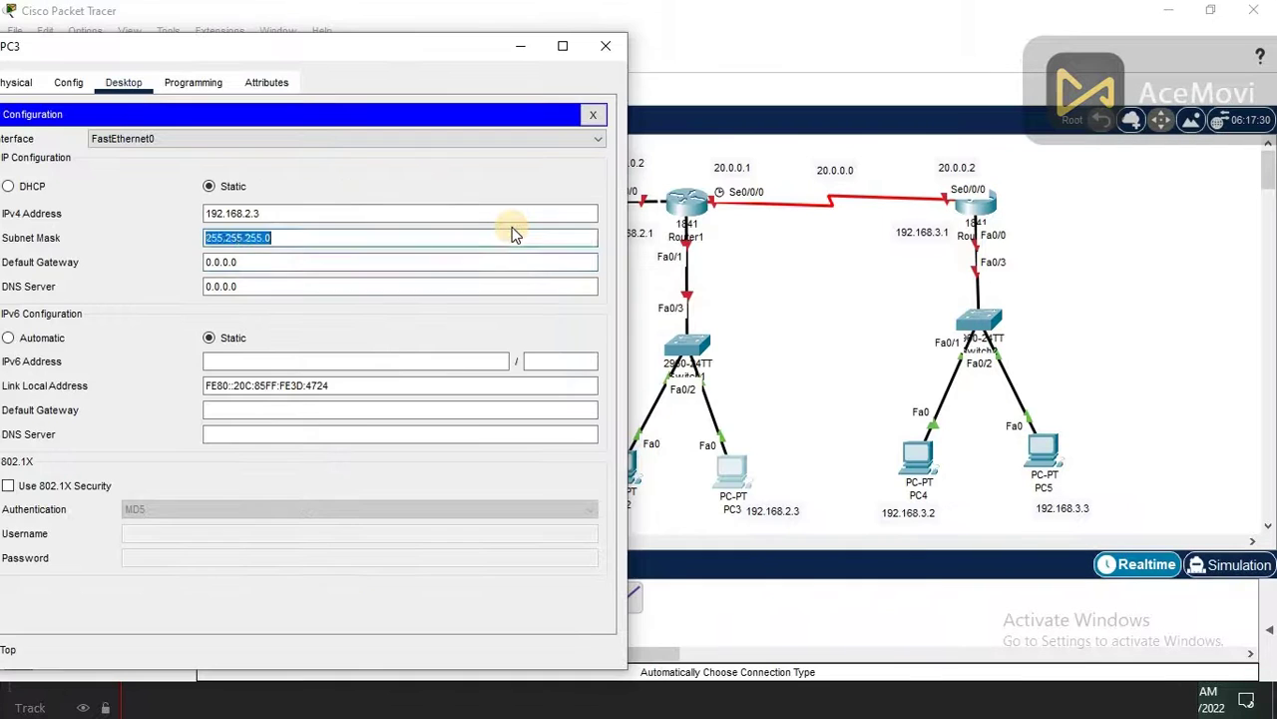
Set PC3's default gateway to 192.168.2.1 and close its configuration window.
key("Tab")
key("BackSpace")
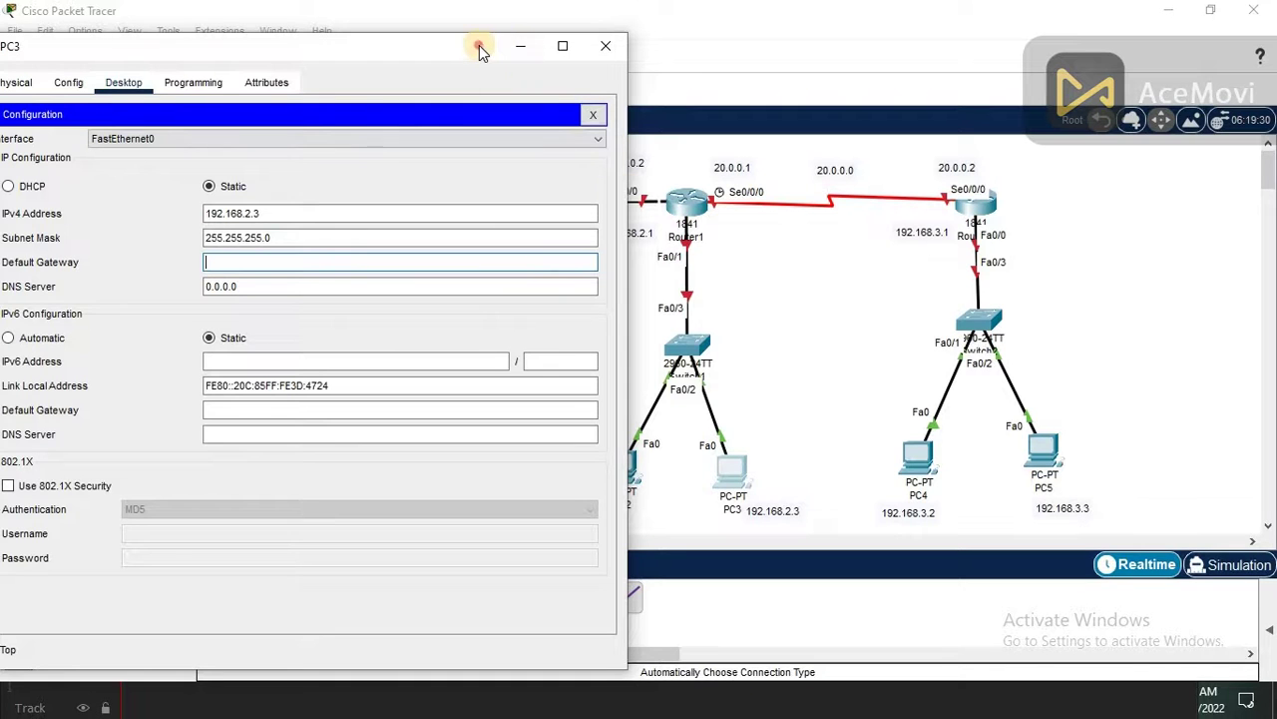
left_click_drag(479, 45, 439, 37)
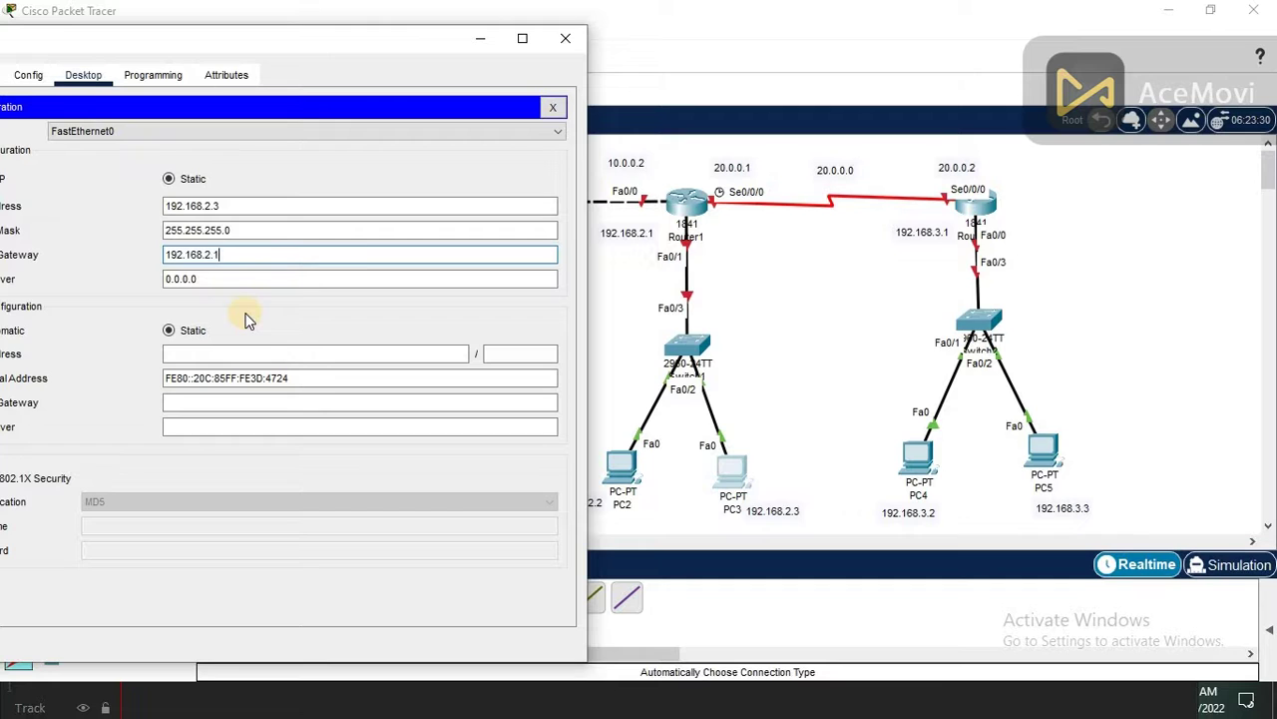
left_click(554, 108)
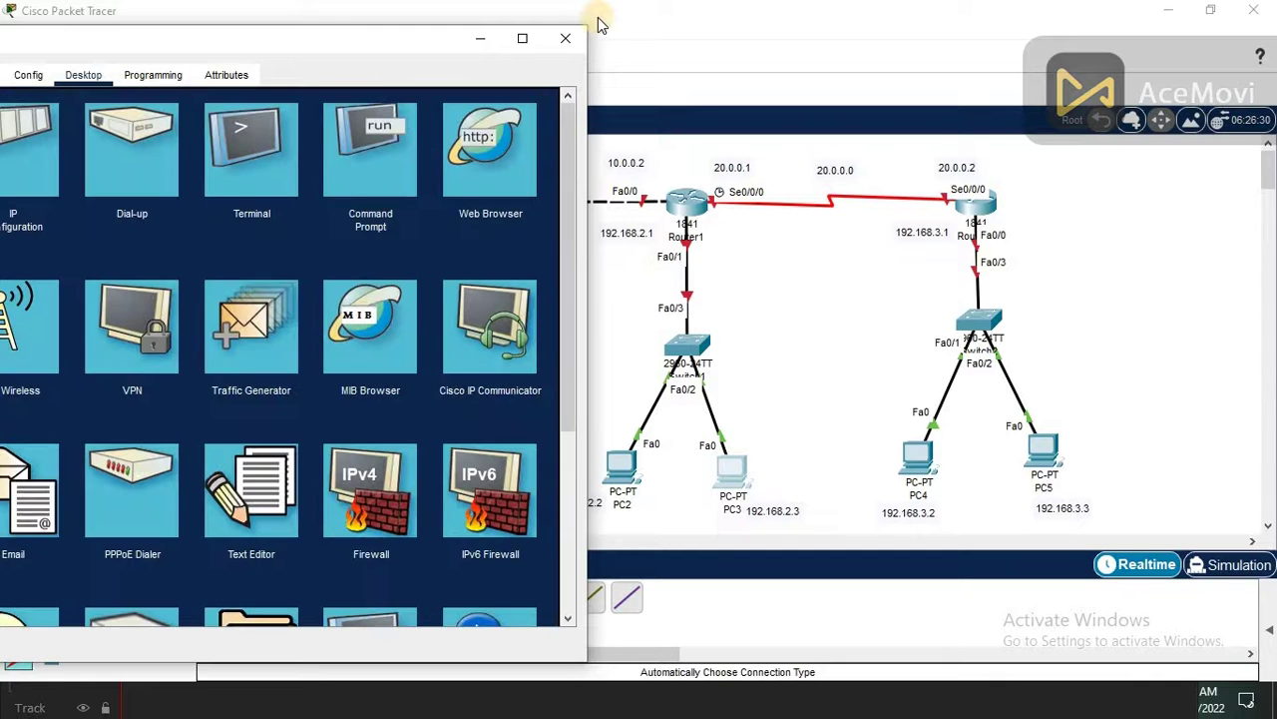
left_click(565, 38)
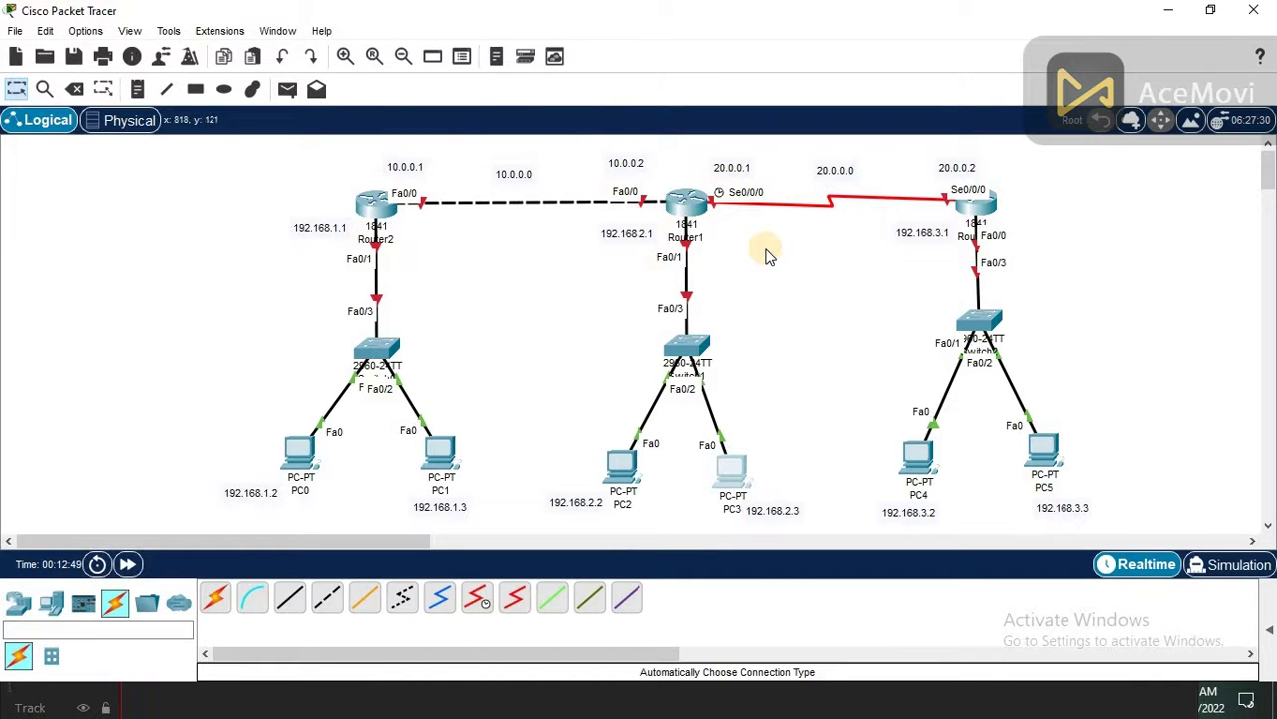
Assign PC4 the static IPv4 address 192.168.3.2 with subnet mask 255.255.255.0 in its IP configuration.
left_click(914, 454)
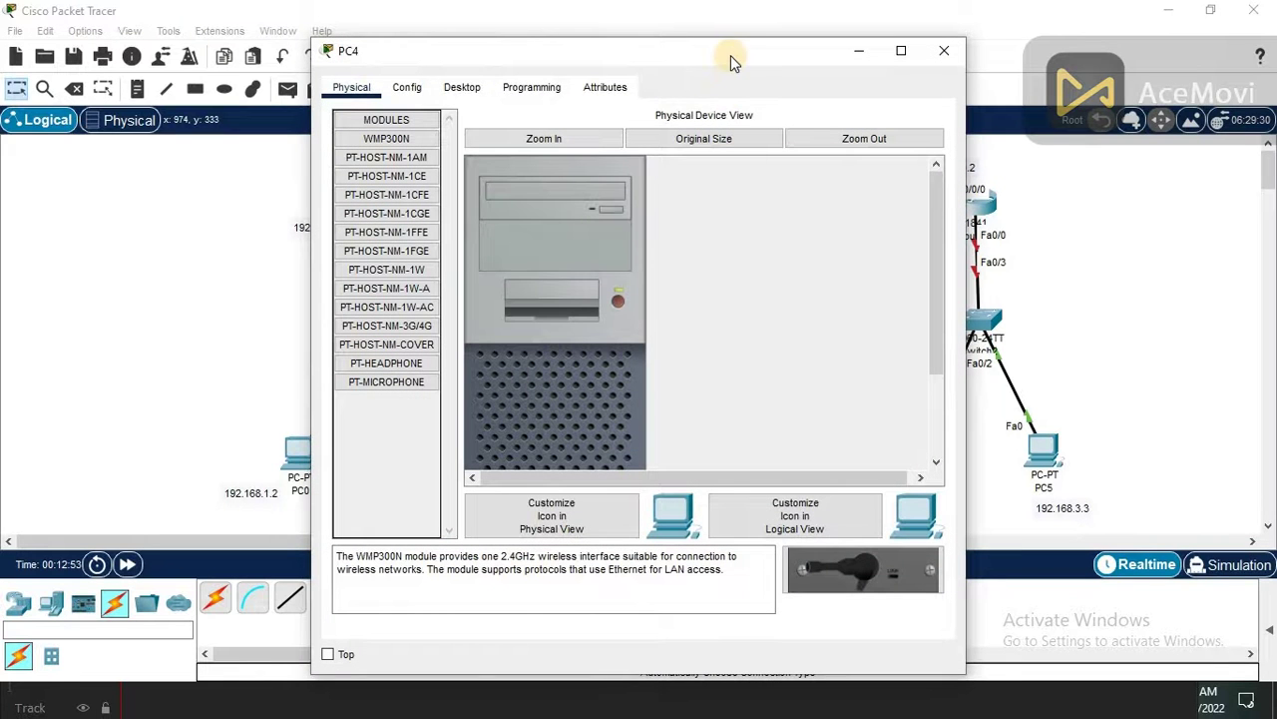
left_click_drag(731, 54, 529, 27)
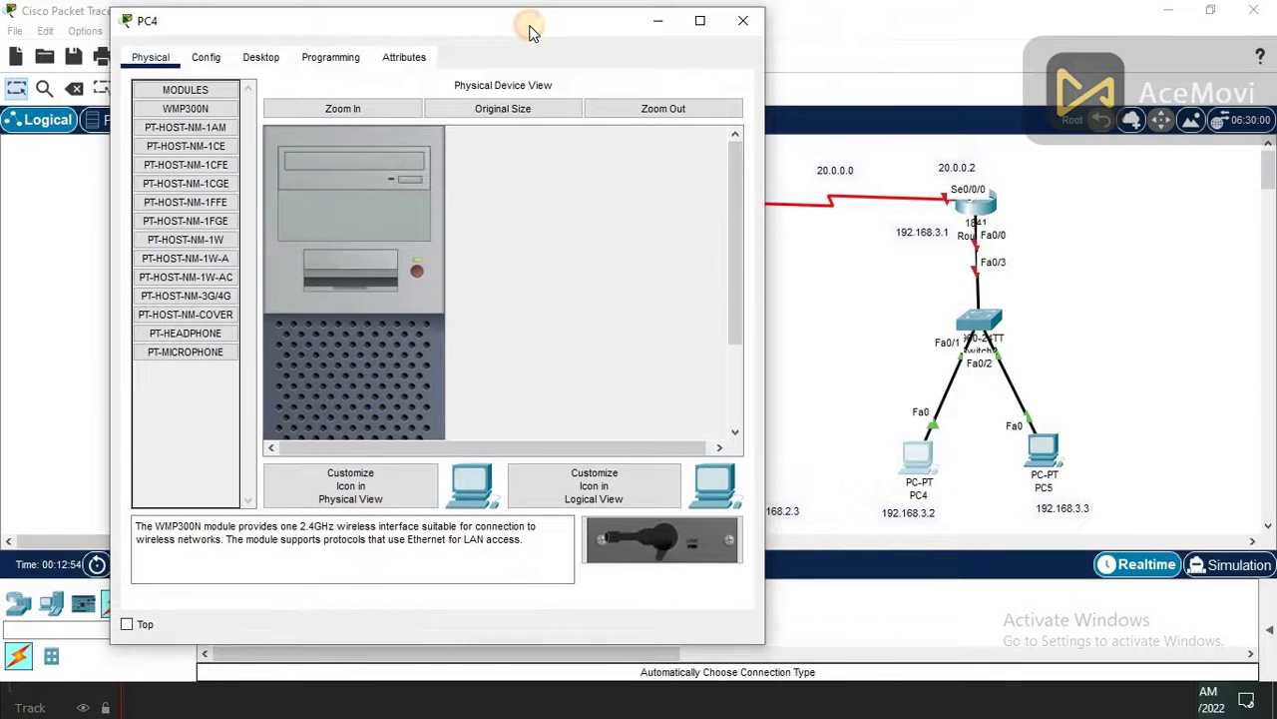
left_click(277, 61)
left_click(209, 145)
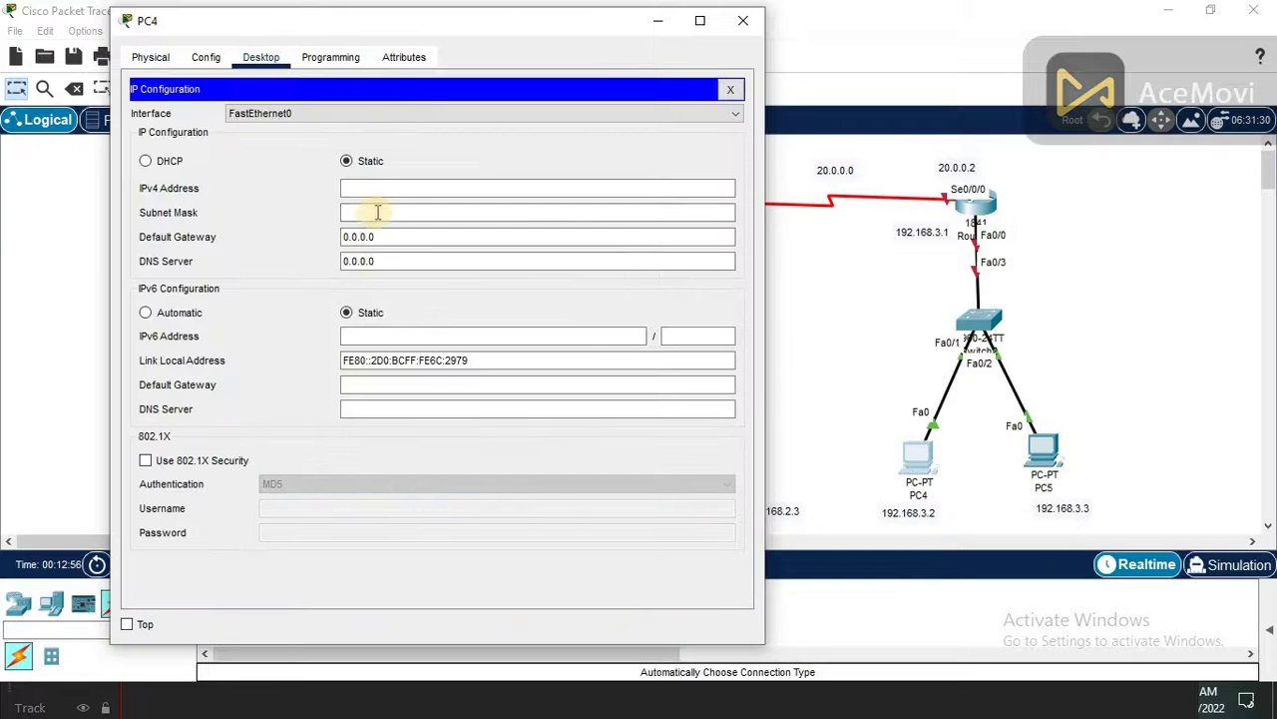
left_click(391, 188)
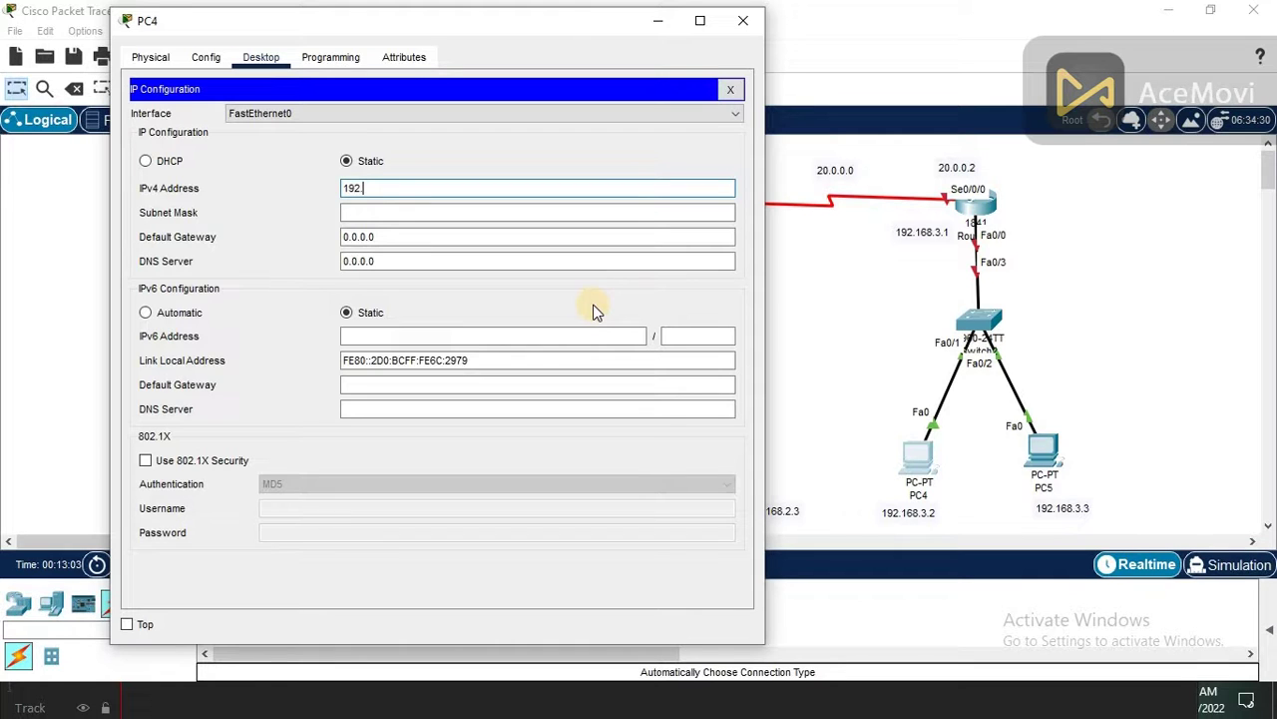
type("192.168.3.2")
key("Tab")
Set PC4's default gateway to 192.168.3.1 and close its configuration window.
key("Tab")
key("BackSpace")
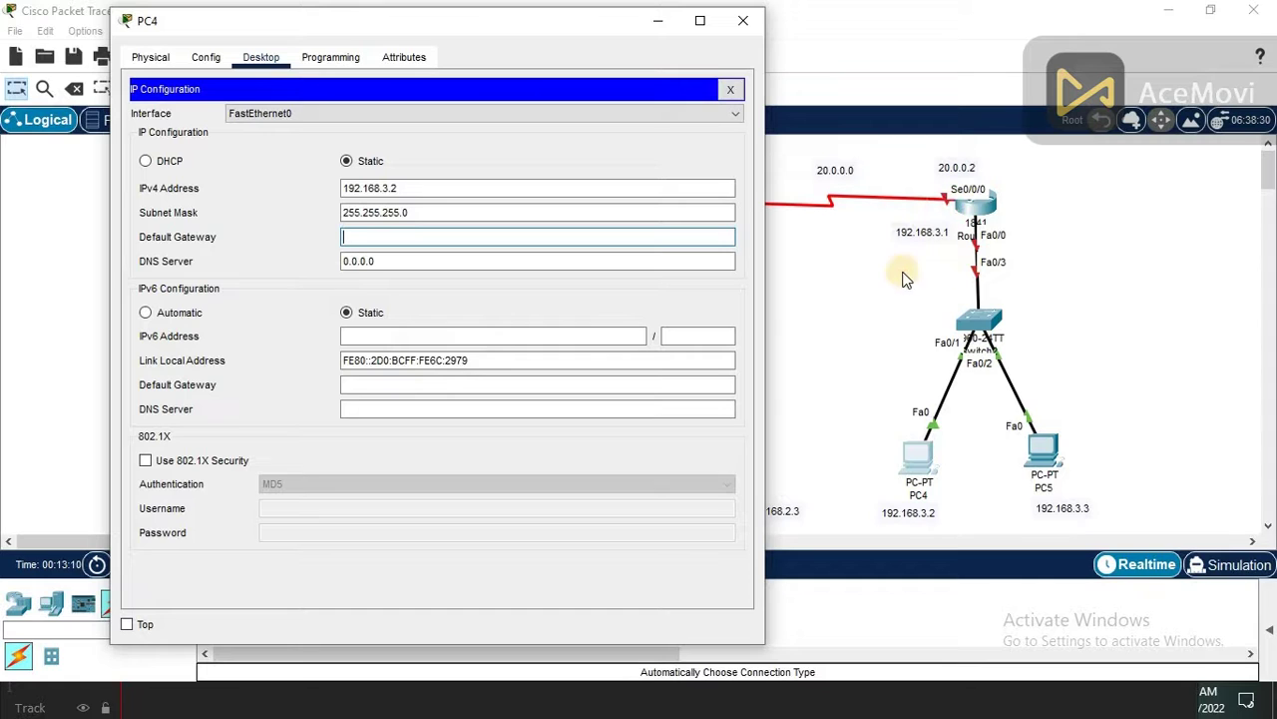
type("192.168.3.1")
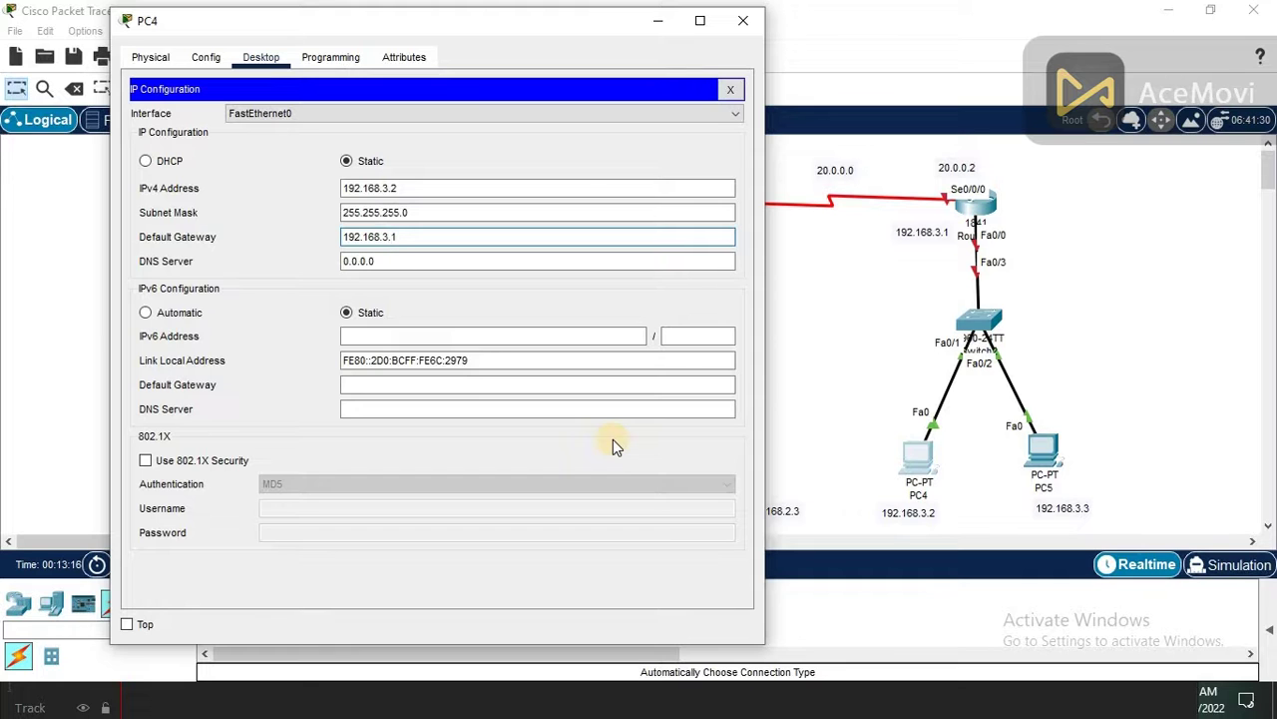
left_click(733, 93)
left_click(747, 22)
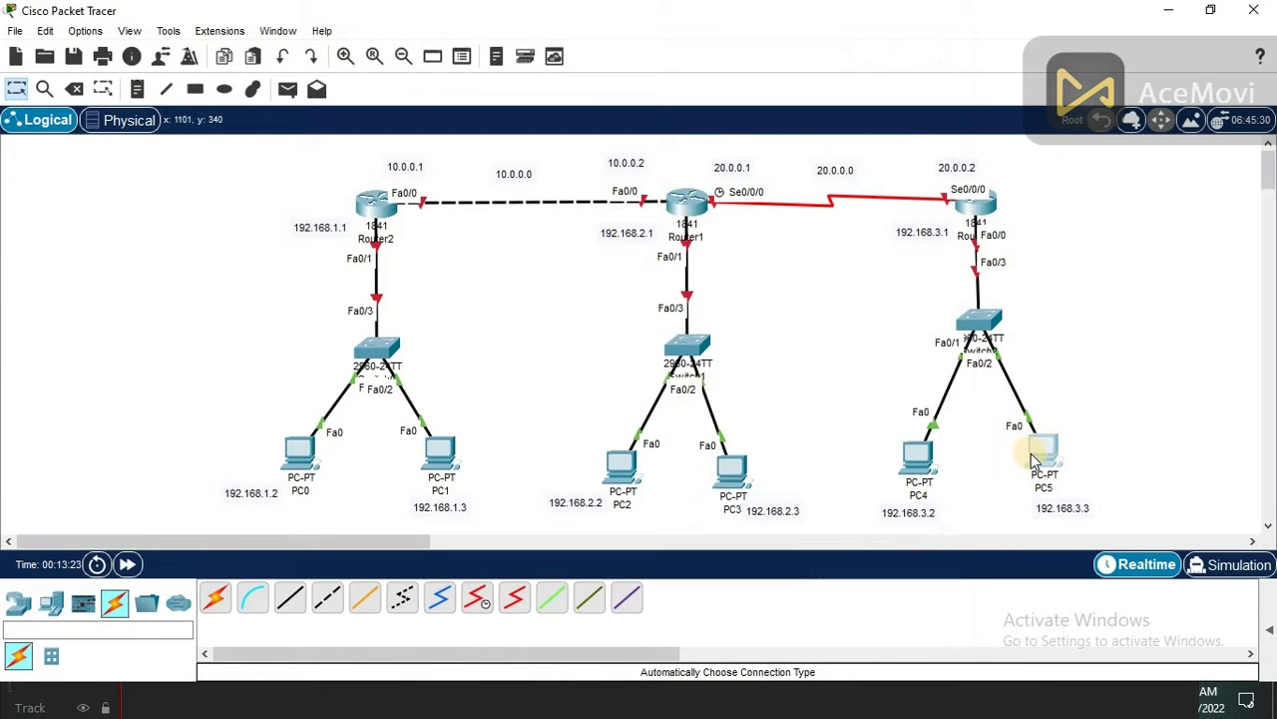
Assign PC5 the static IPv4 address 192.168.3.3 with subnet mask 255.255.255.0 in its IP configuration.
left_click(1029, 449)
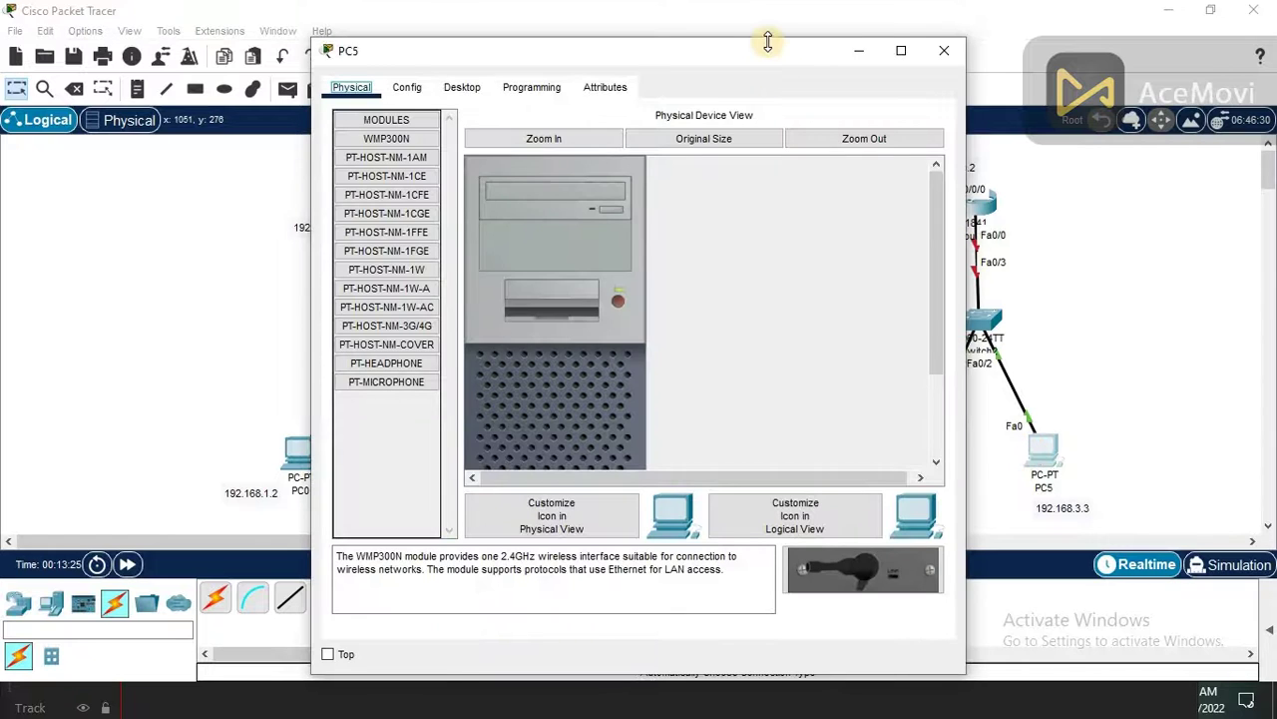
left_click_drag(752, 50, 576, 38)
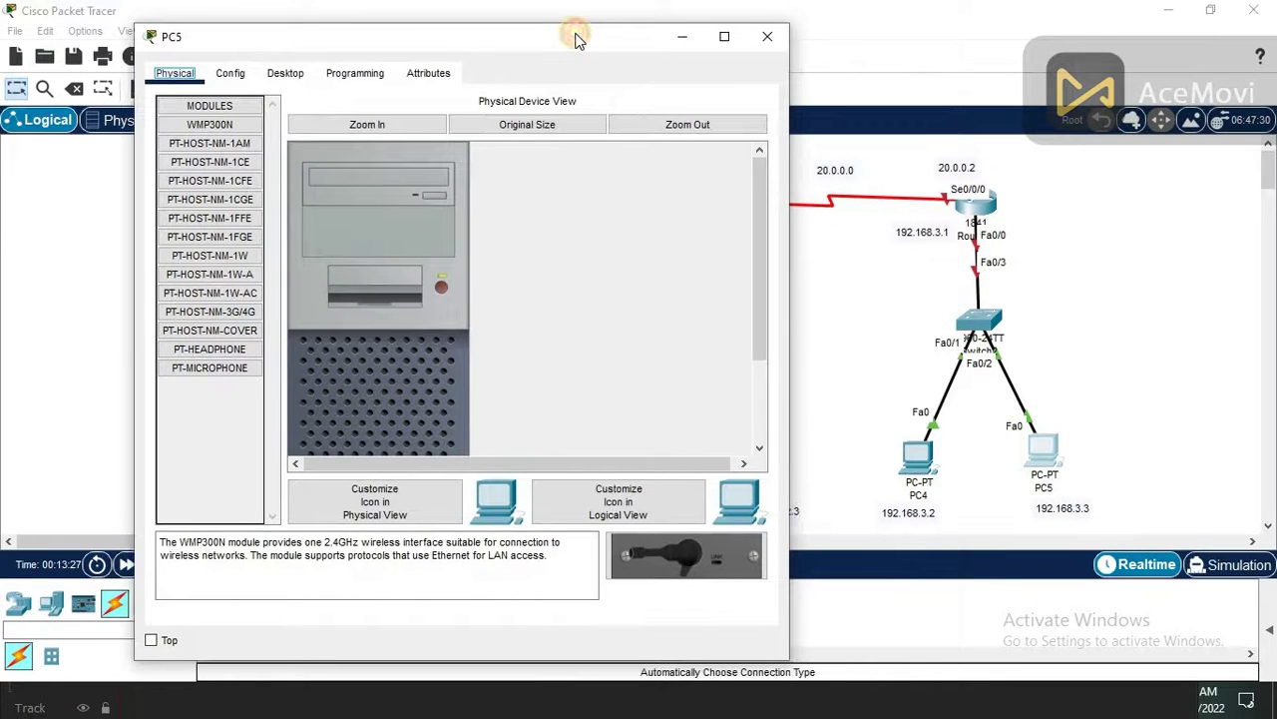
left_click(286, 74)
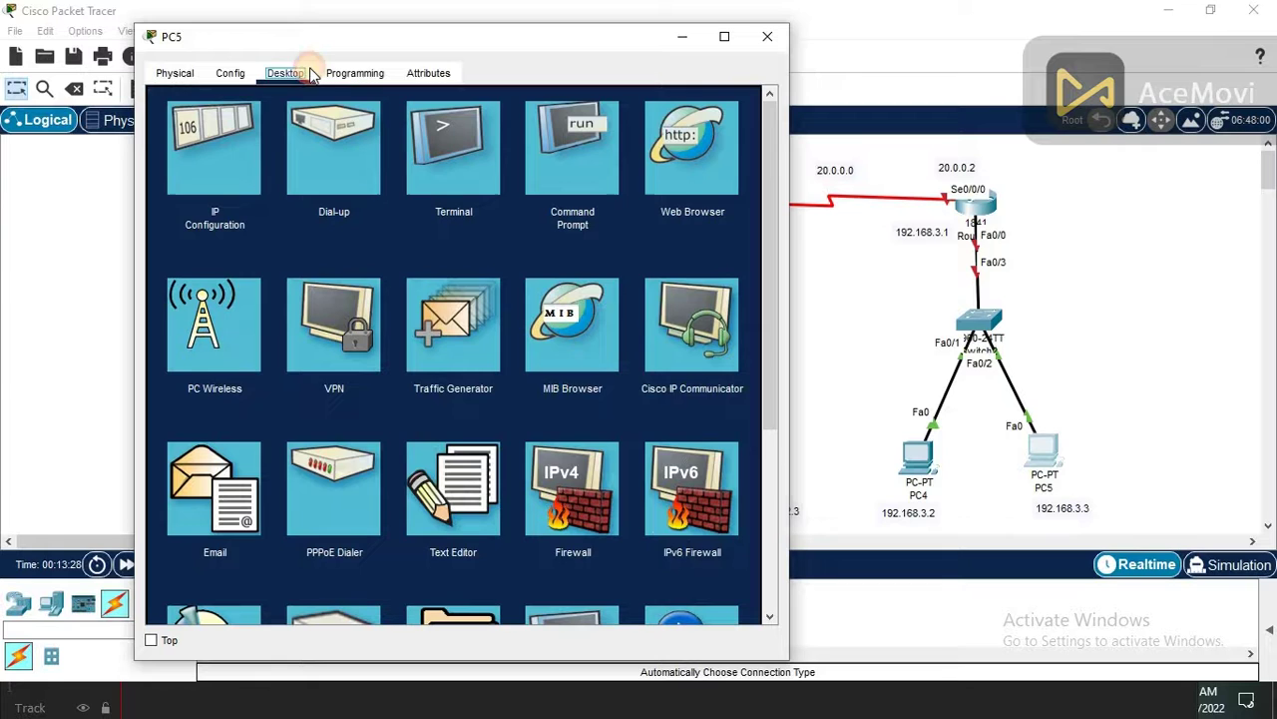
left_click(232, 149)
left_click(562, 203)
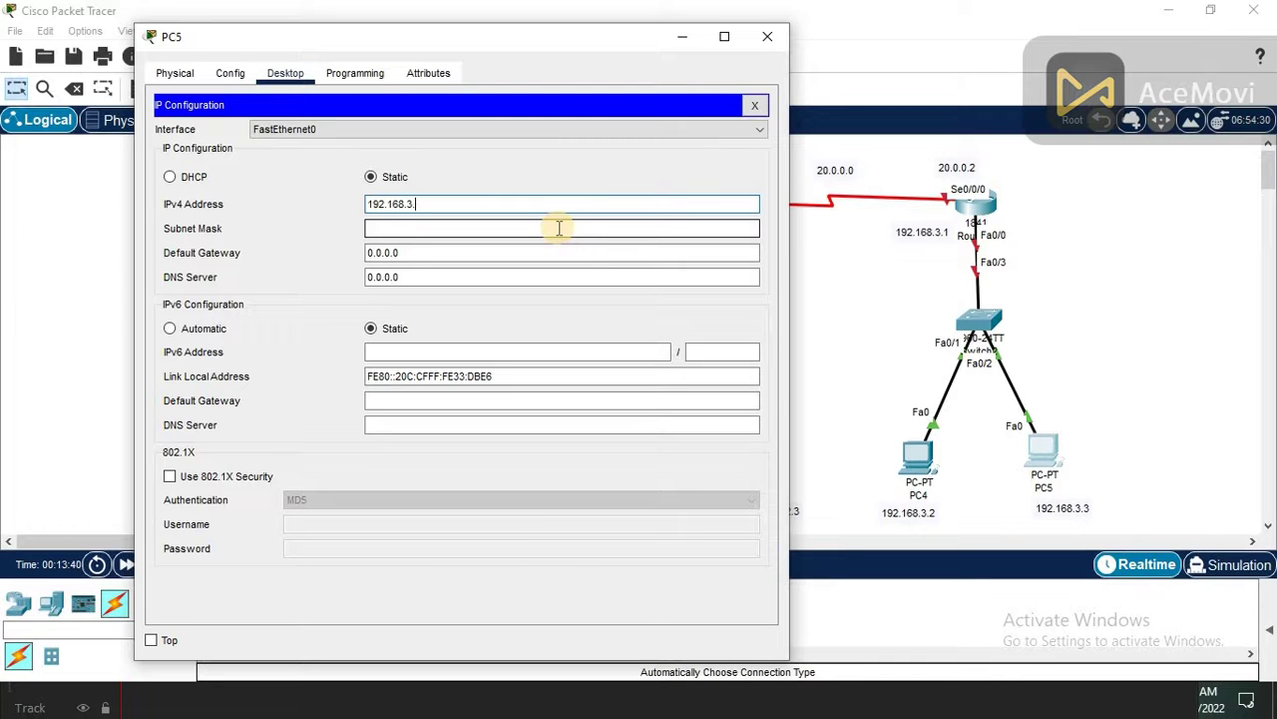
left_click(559, 228)
Set PC5's default gateway to 192.168.3.1 and close its configuration window.
key("Tab")
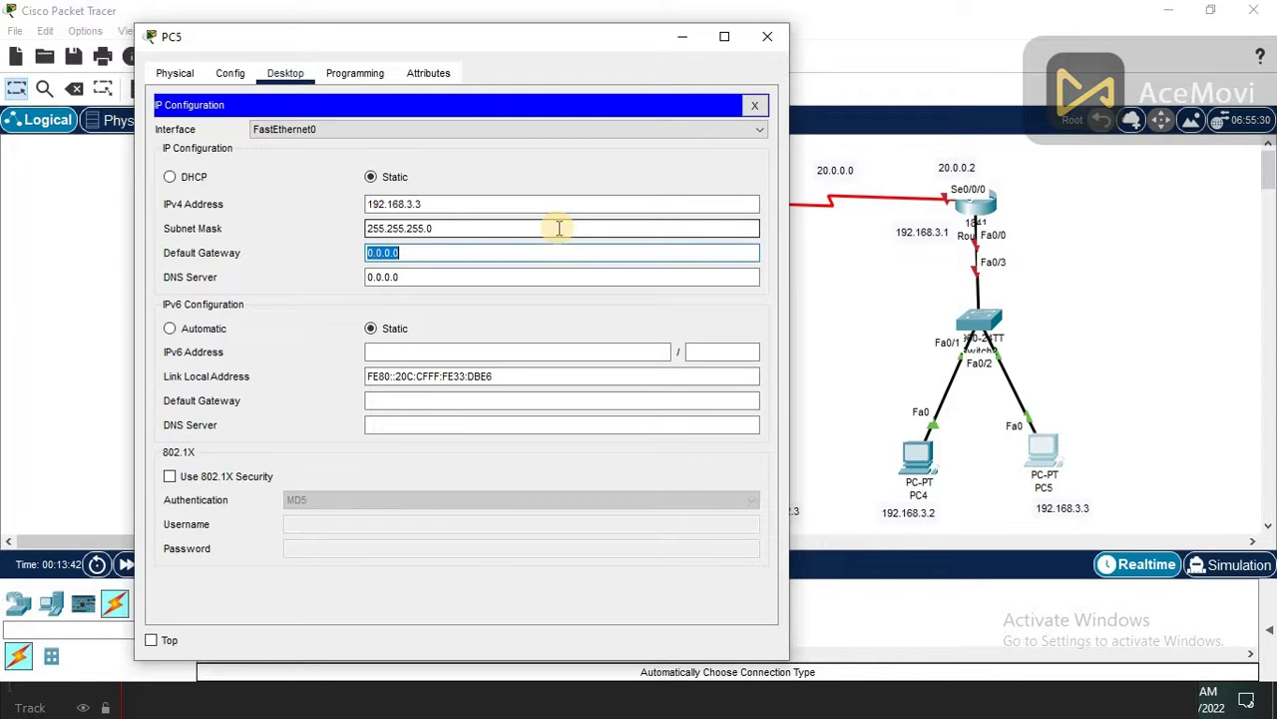
key("BackSpace")
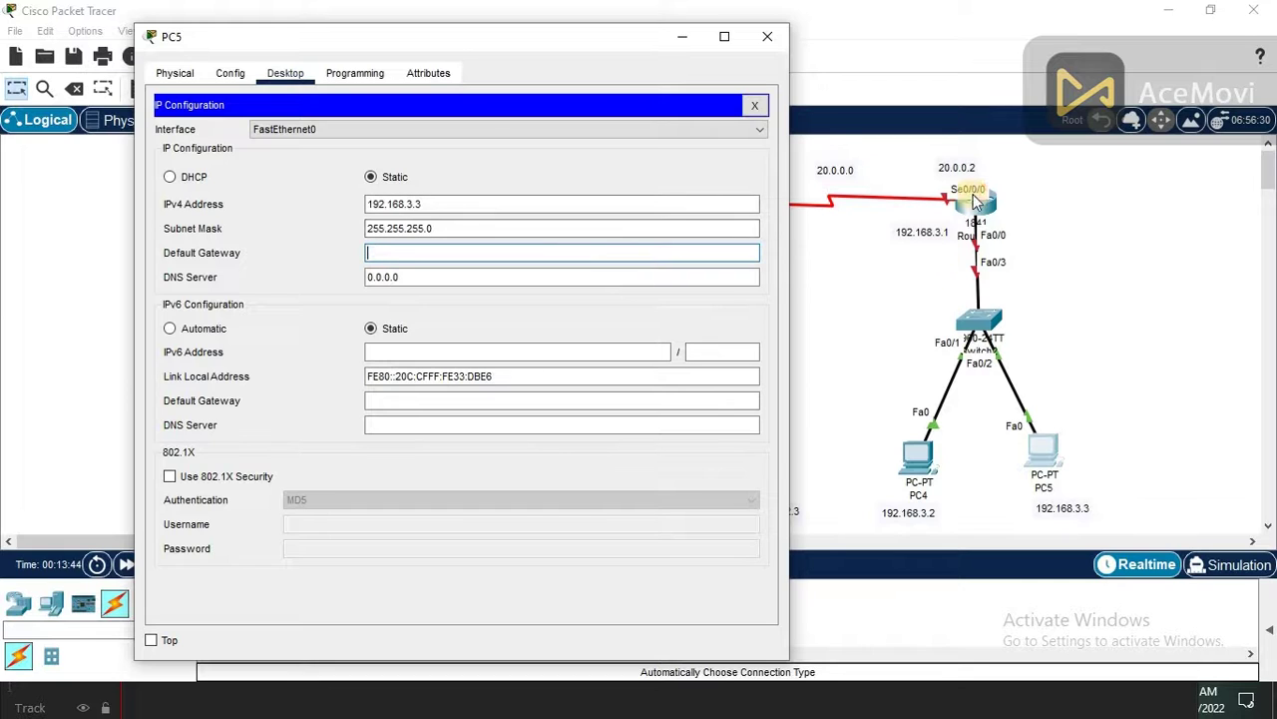
type("192.168.3.1")
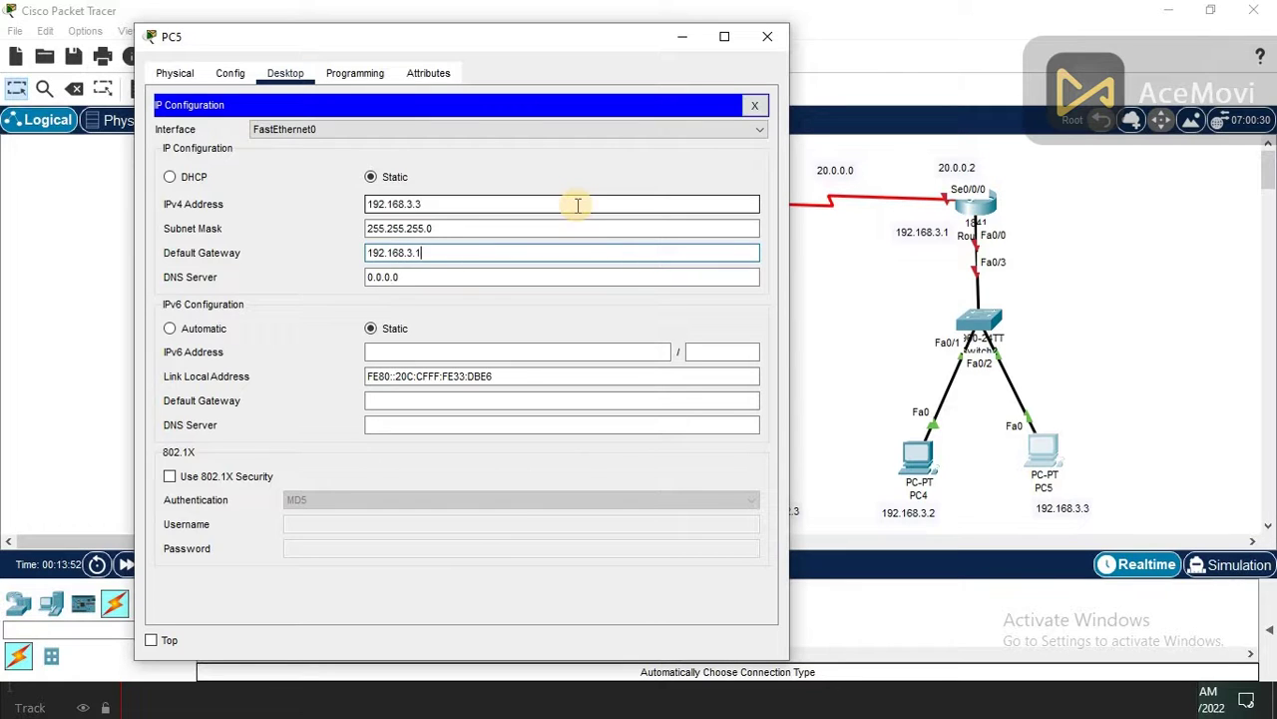
left_click(776, 101)
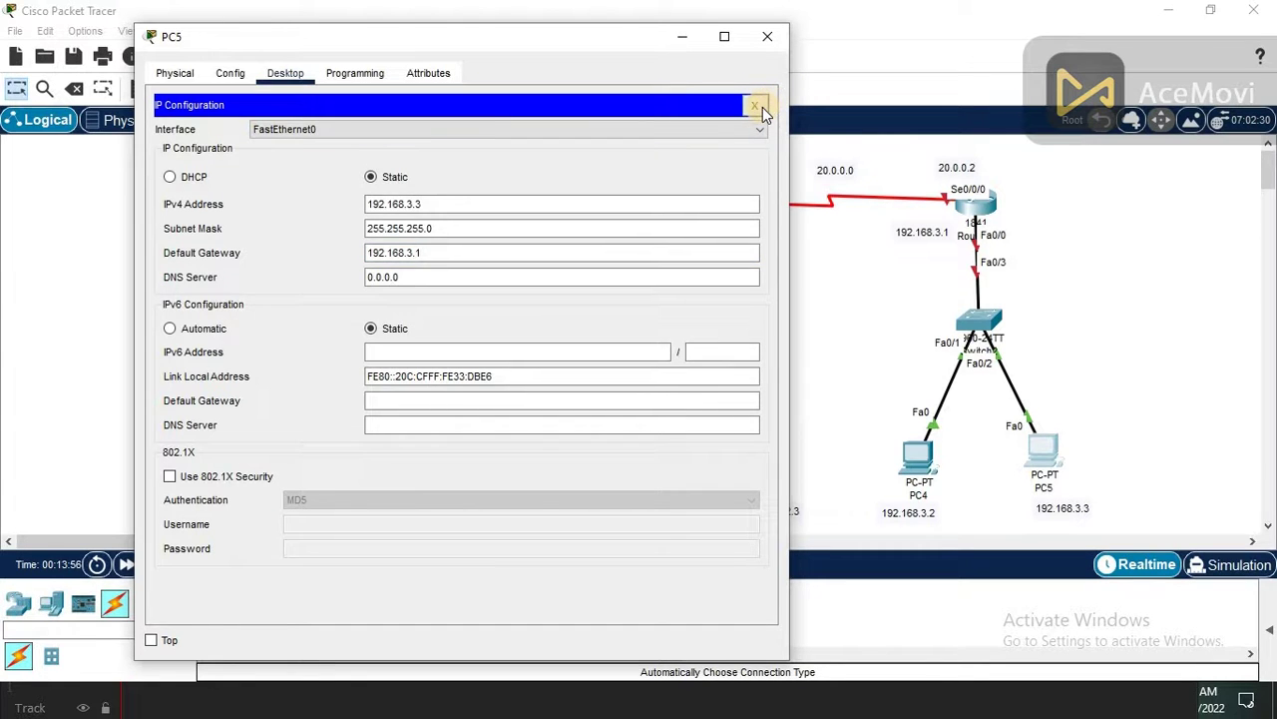
left_click(759, 104)
left_click(779, 48)
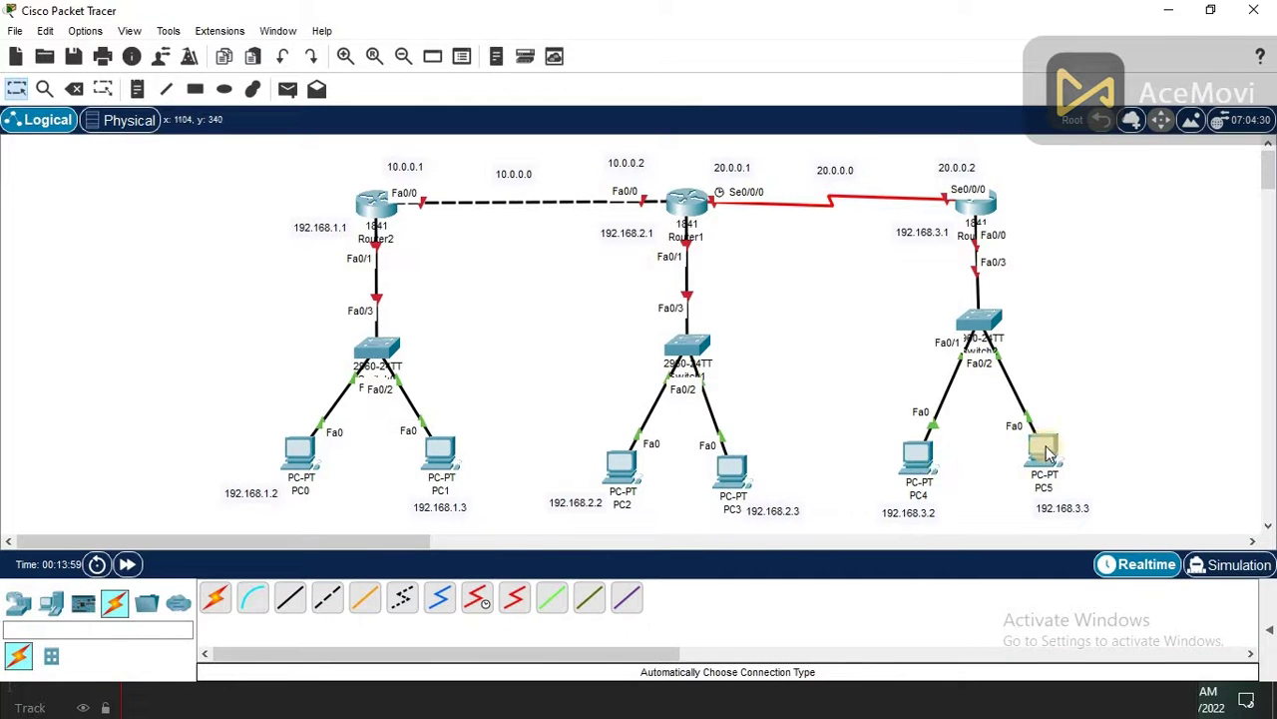
Assign Router2's FastEthernet0/0 interface the IPv4 address 10.0.0.1 with subnet mask 255.0.0.0 and turn the port on.
mouse_move(1048, 454)
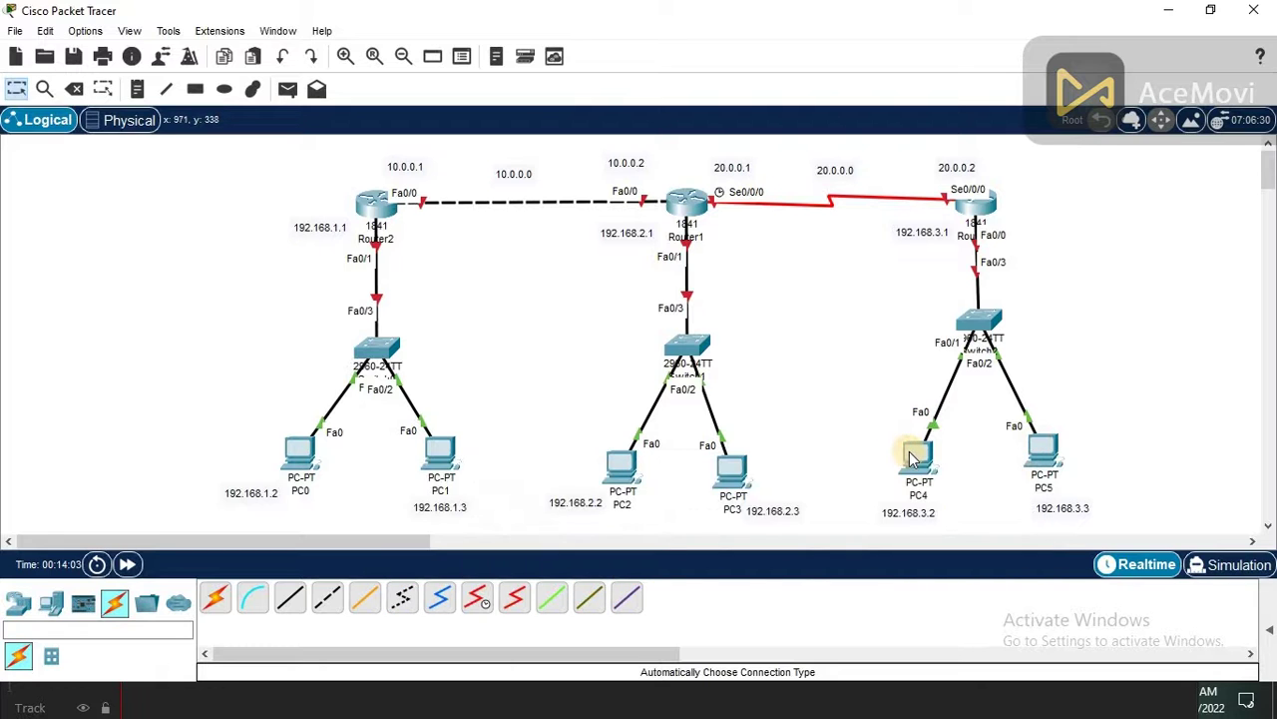
mouse_move(912, 457)
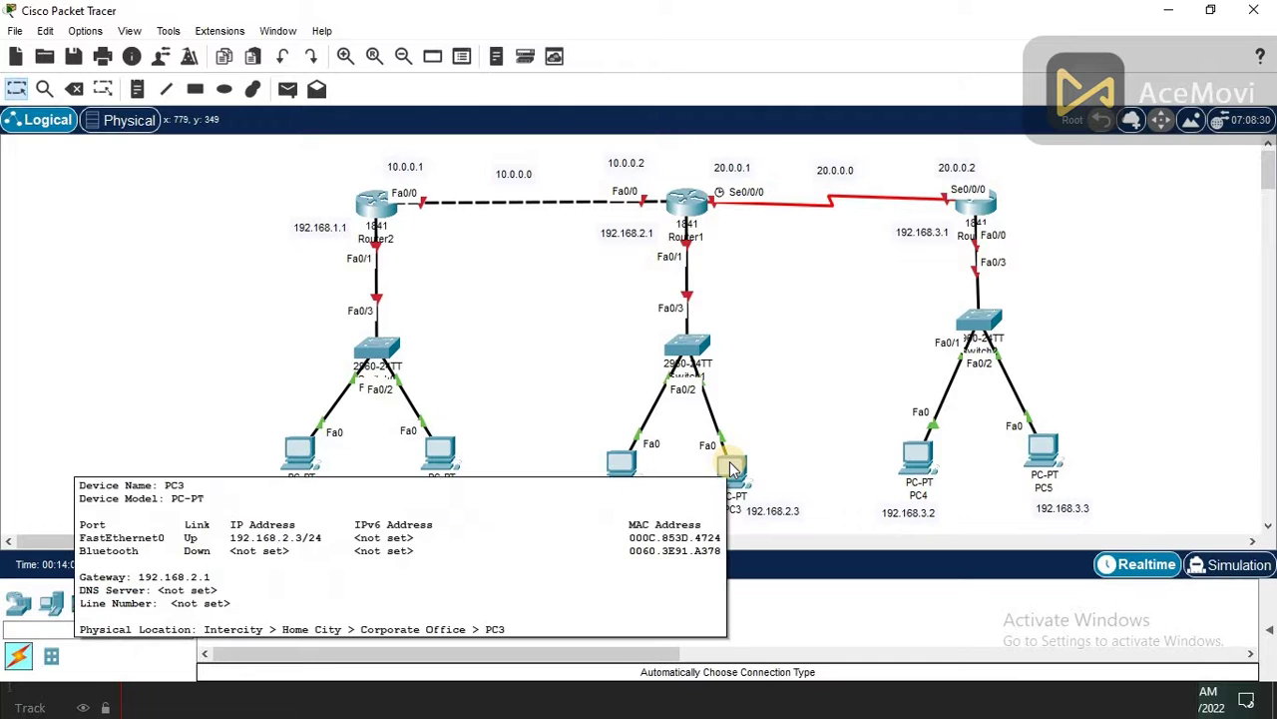
mouse_move(450, 442)
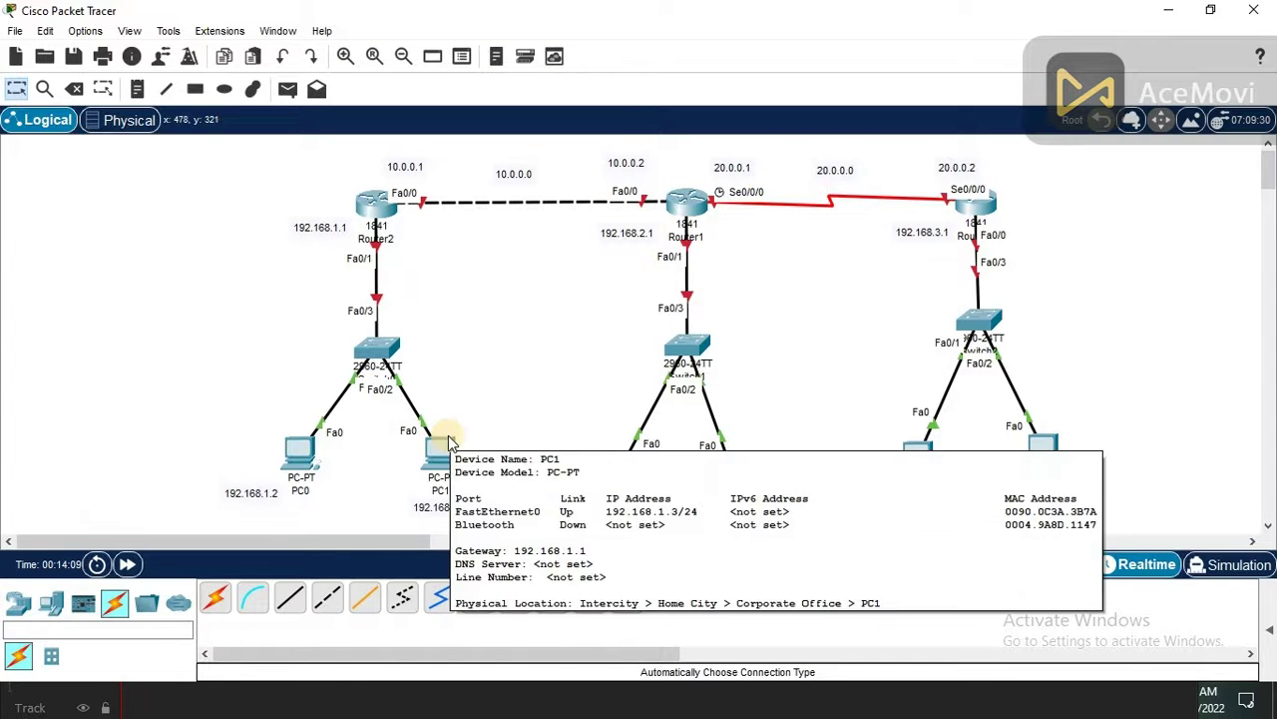
left_click(370, 210)
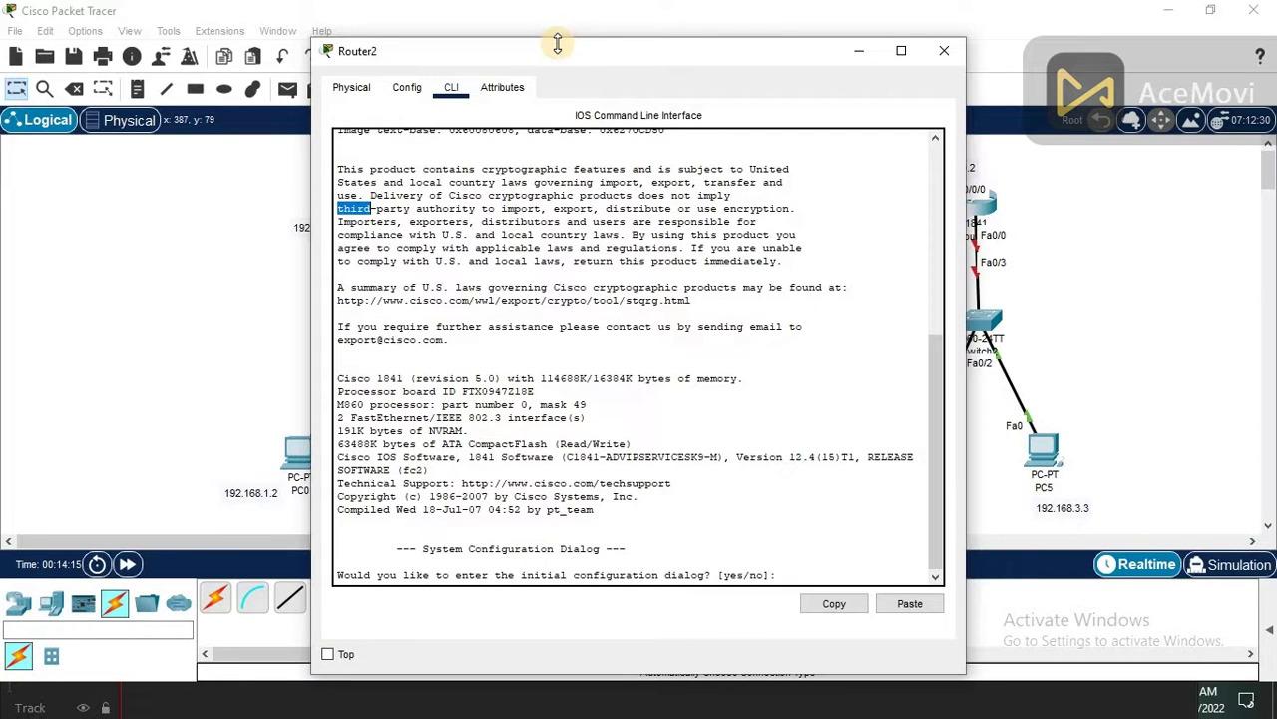
left_click_drag(798, 27, 799, 11)
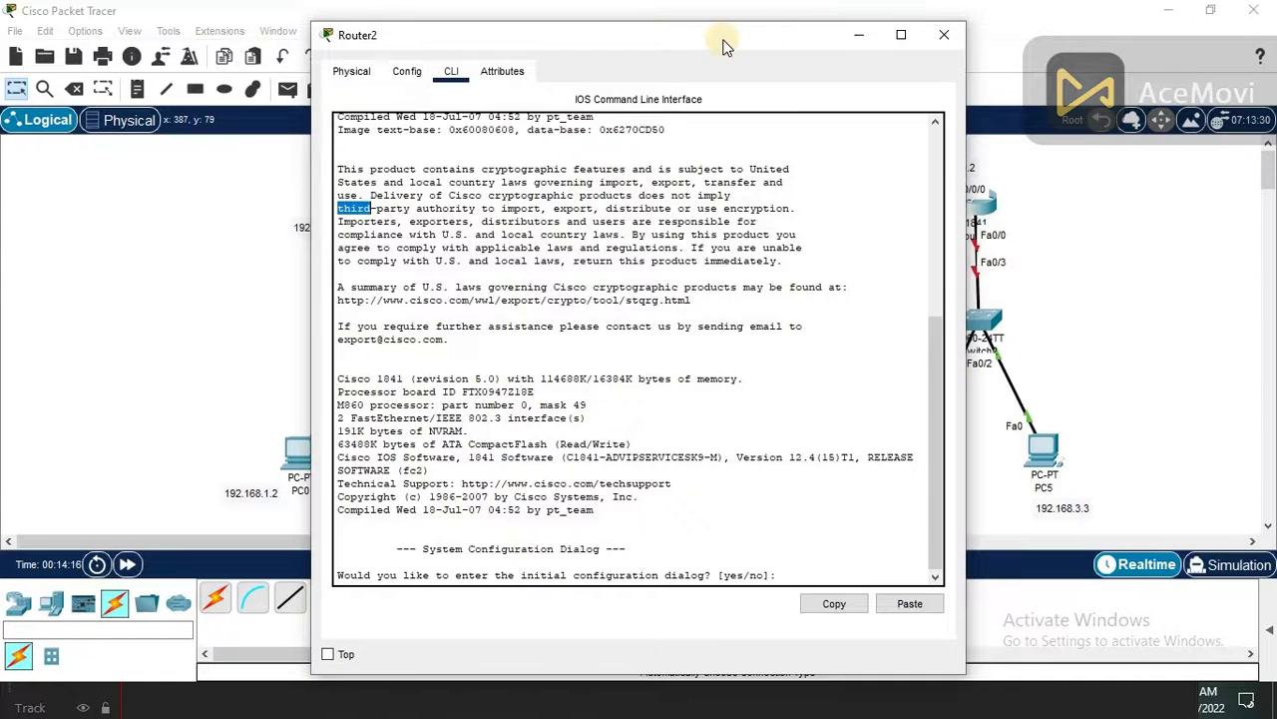
left_click_drag(841, 50, 1126, 57)
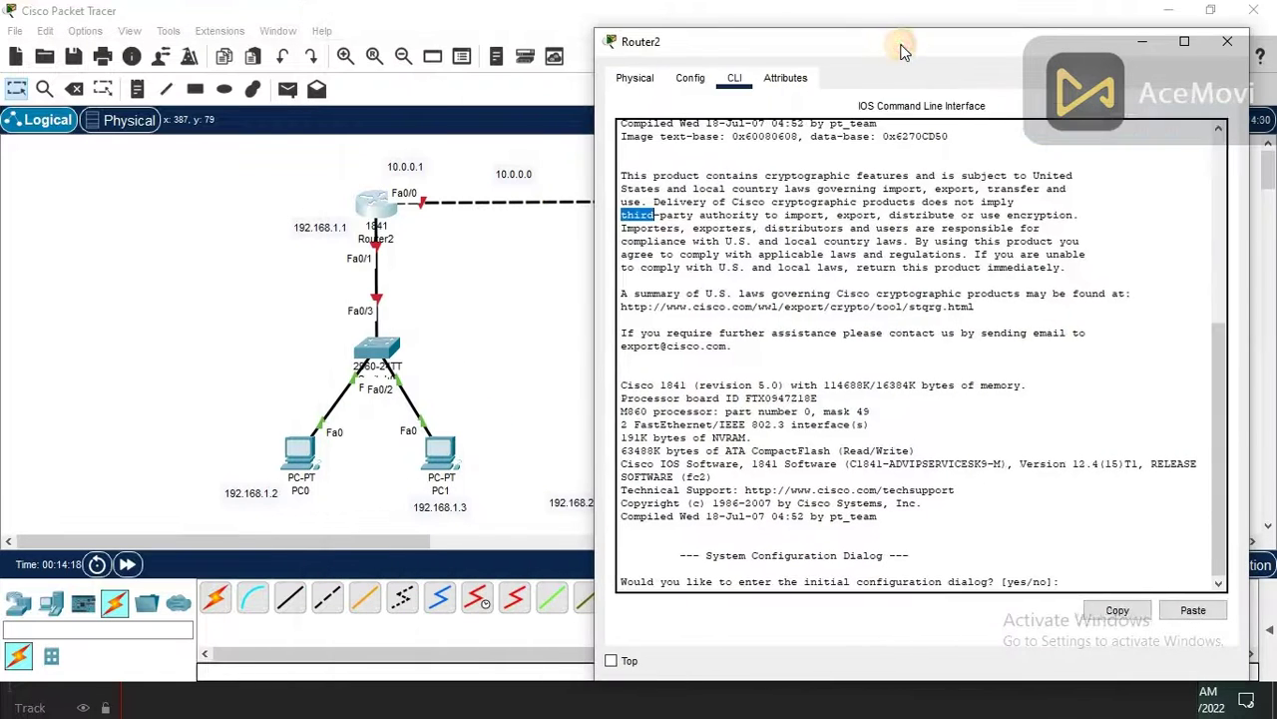
left_click(690, 77)
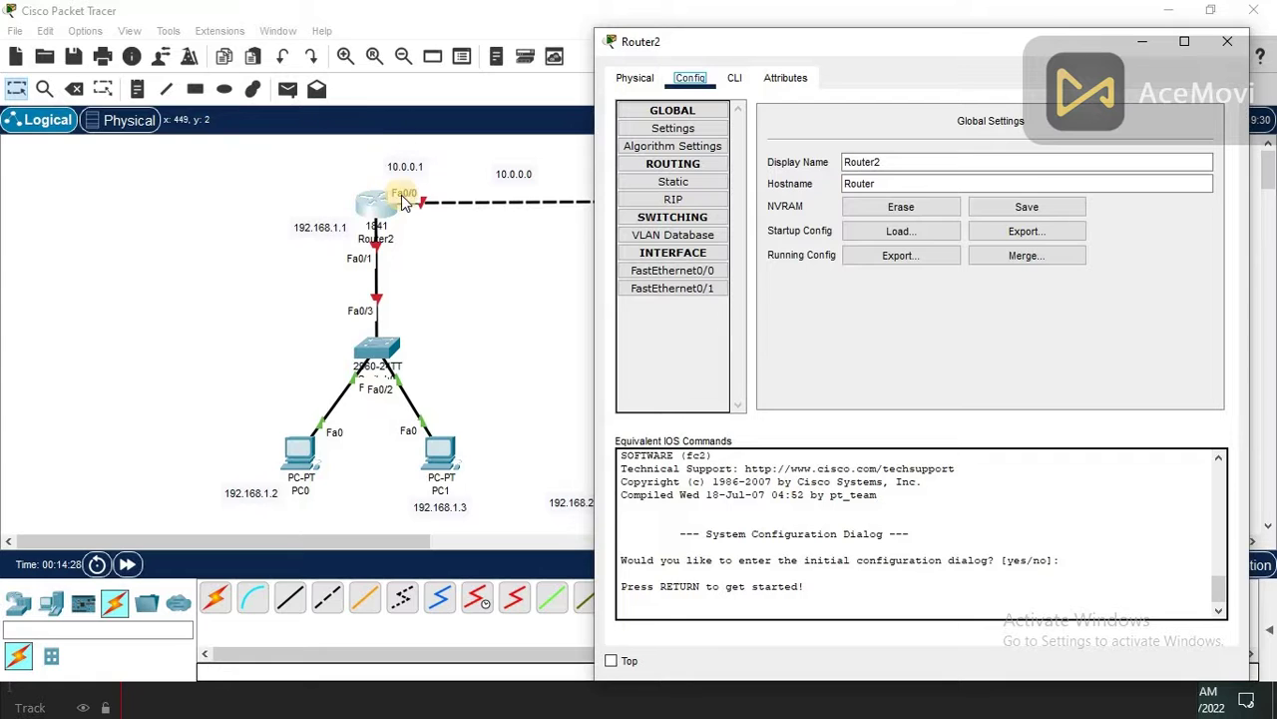
left_click(656, 278)
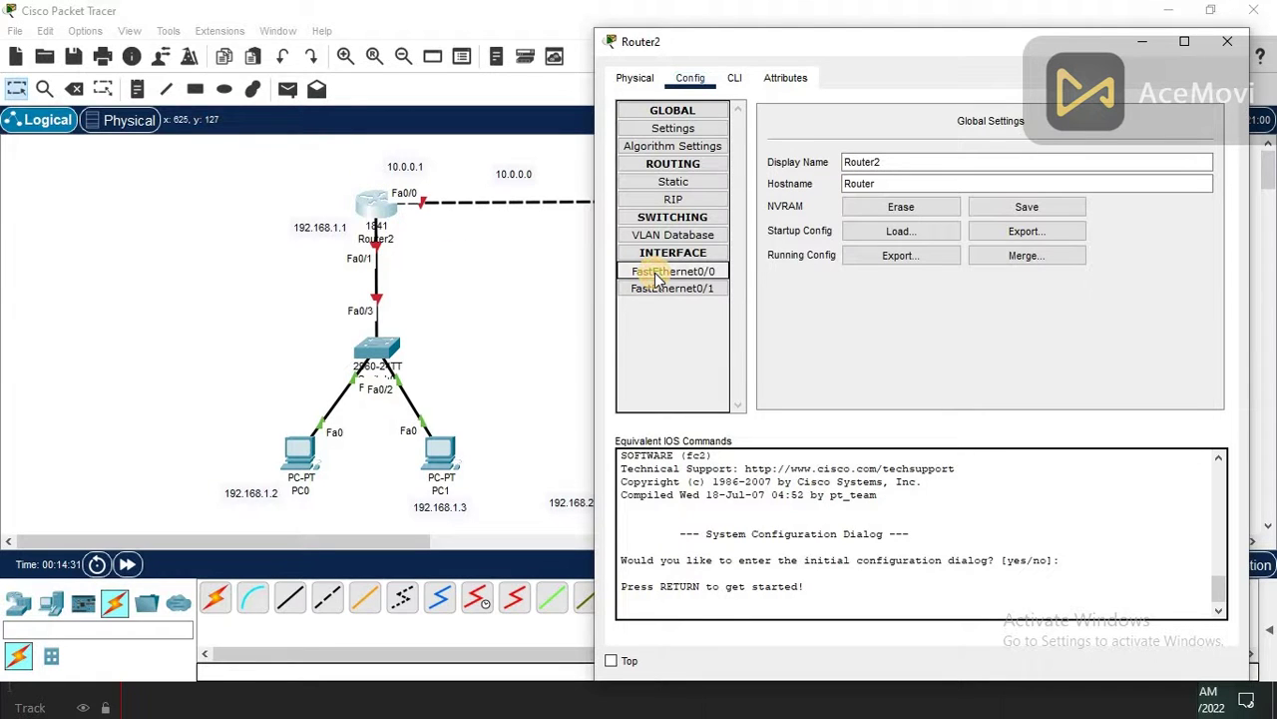
left_click(1058, 238)
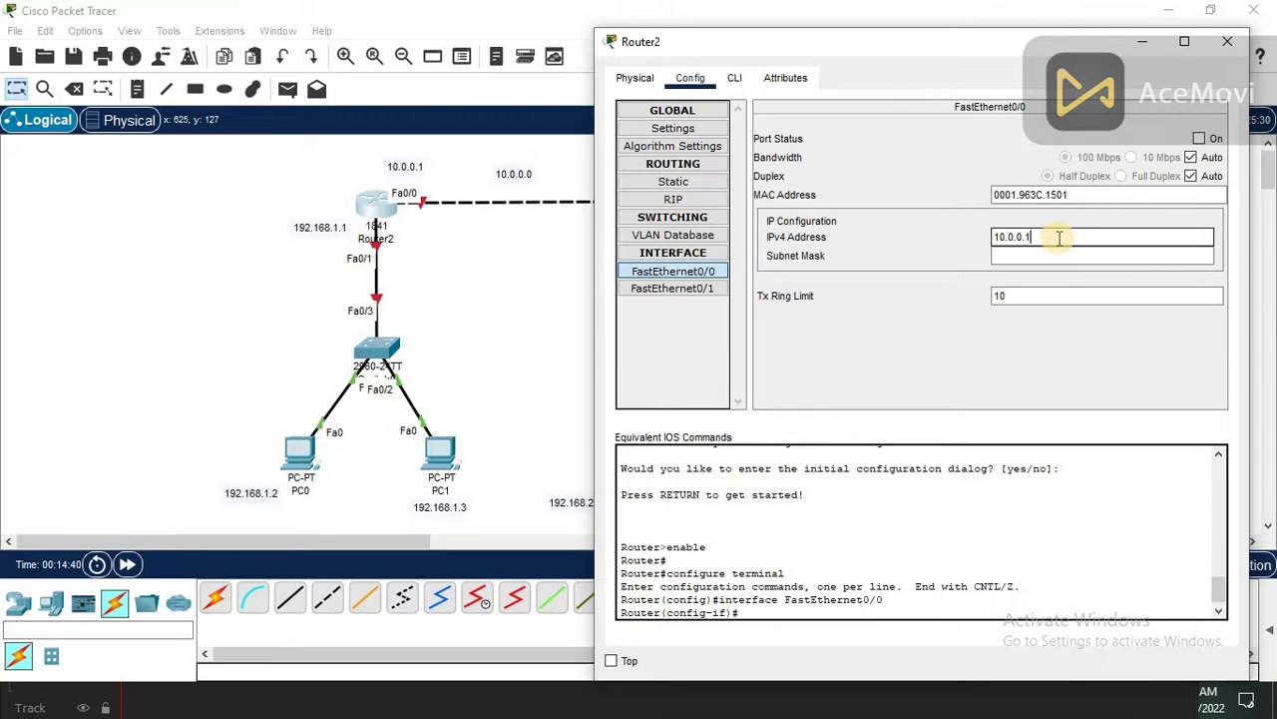
type("10.0.0.1")
key("Tab")
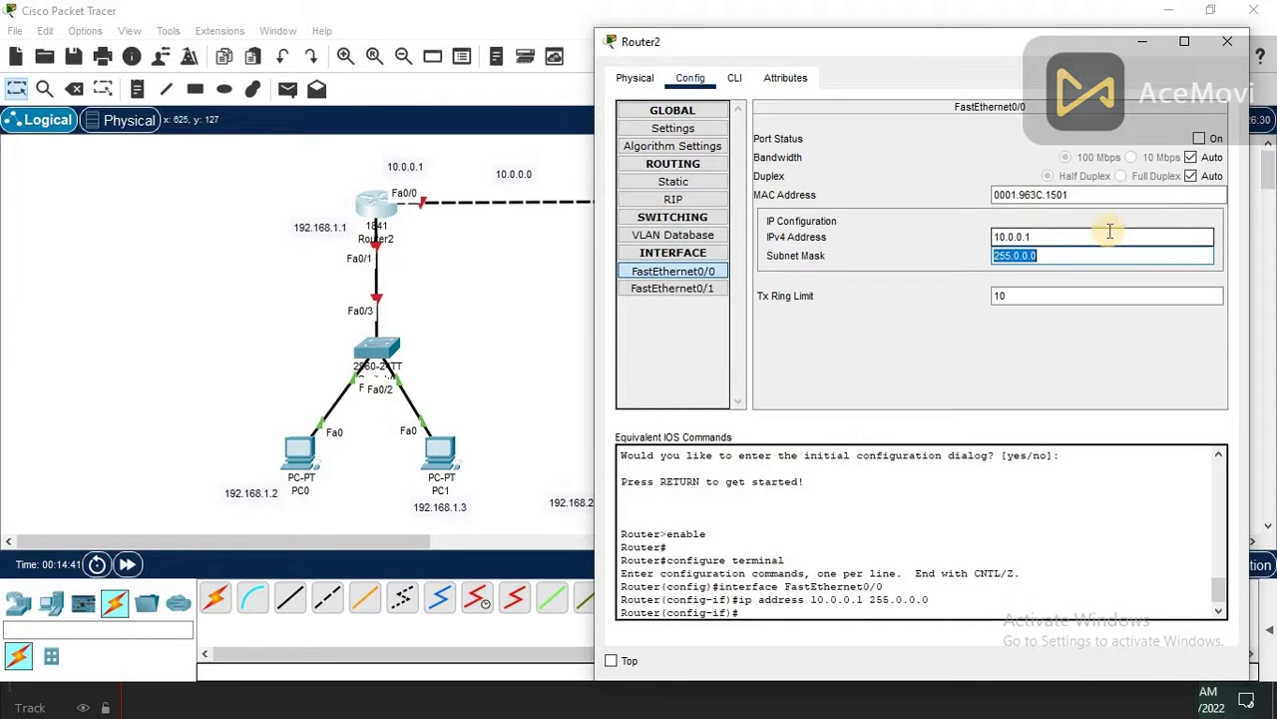
left_click(1200, 140)
left_click(1199, 140)
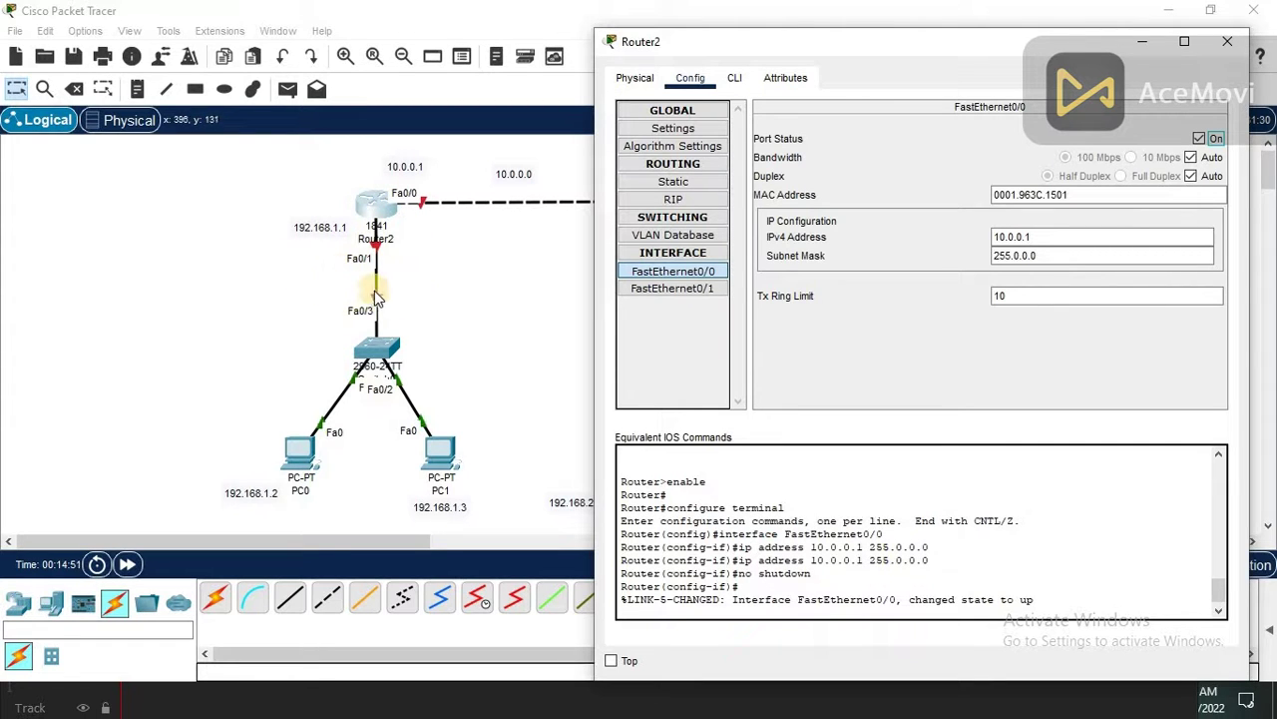
Assign Router2's FastEthernet0/1 the address 192.168.1.1 with mask 255.255.255.0, turn the port on and close the router's window.
left_click(683, 291)
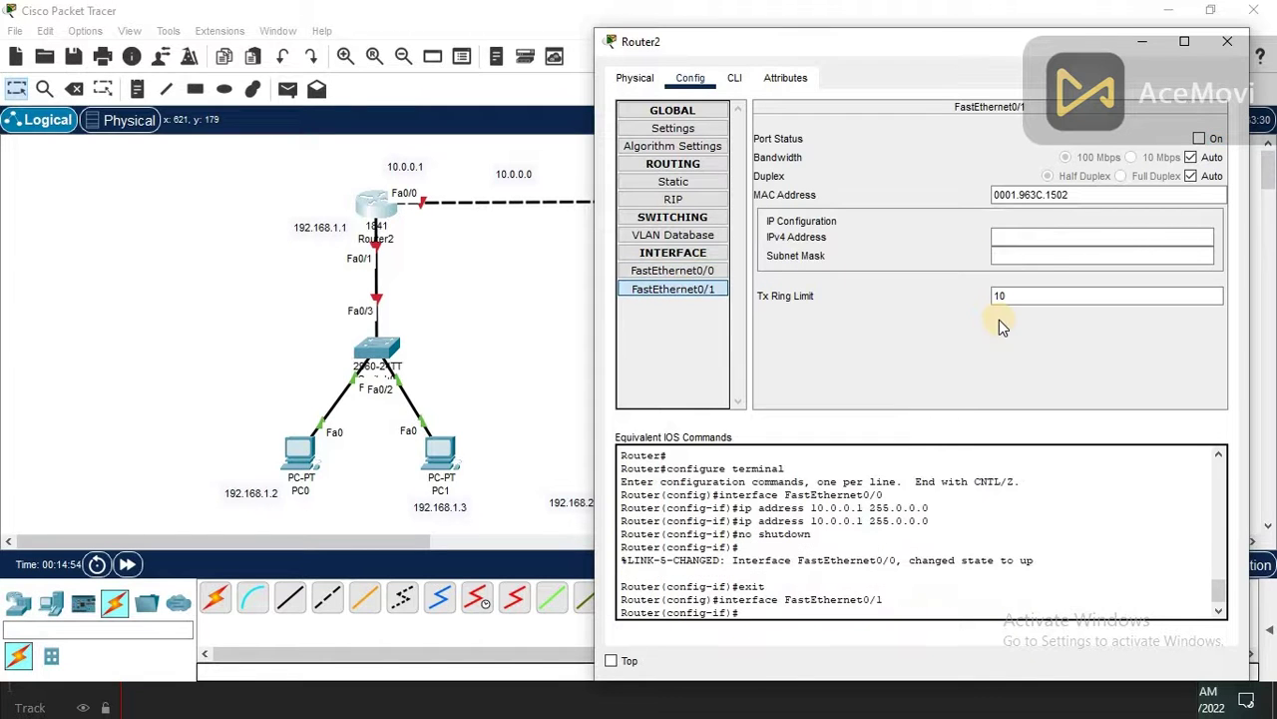
left_click(1027, 238)
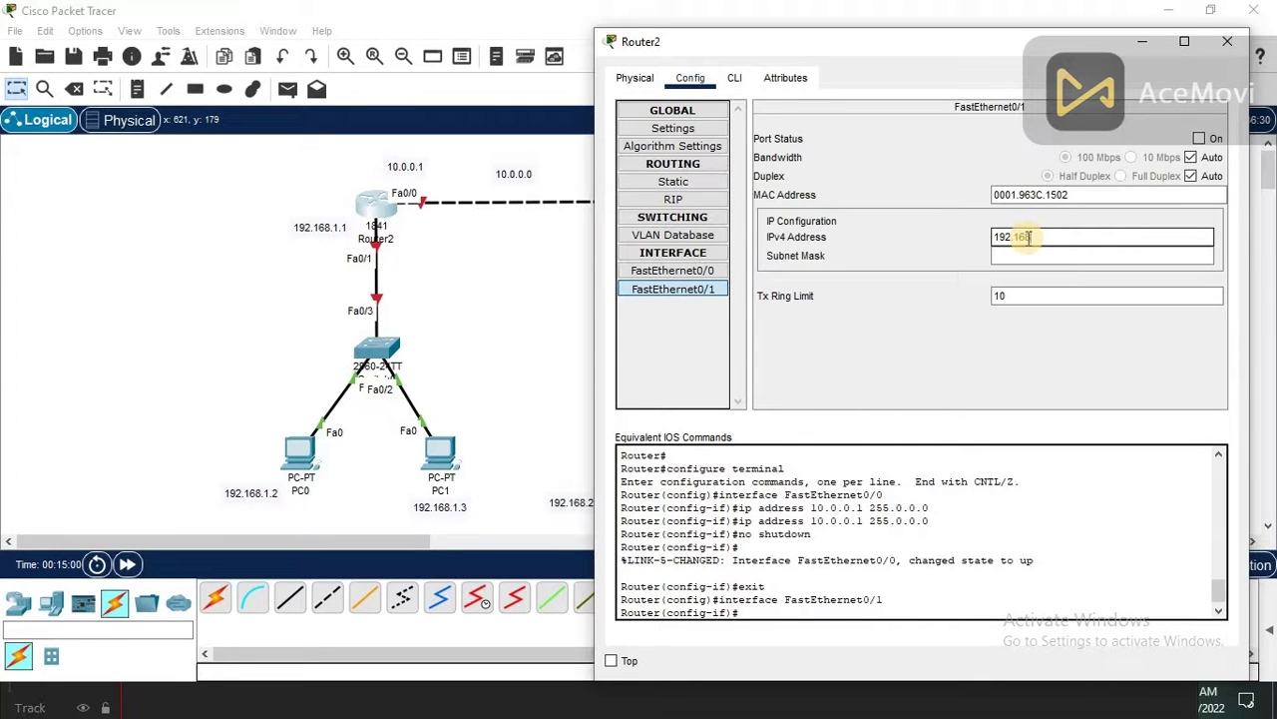
type("192.168")
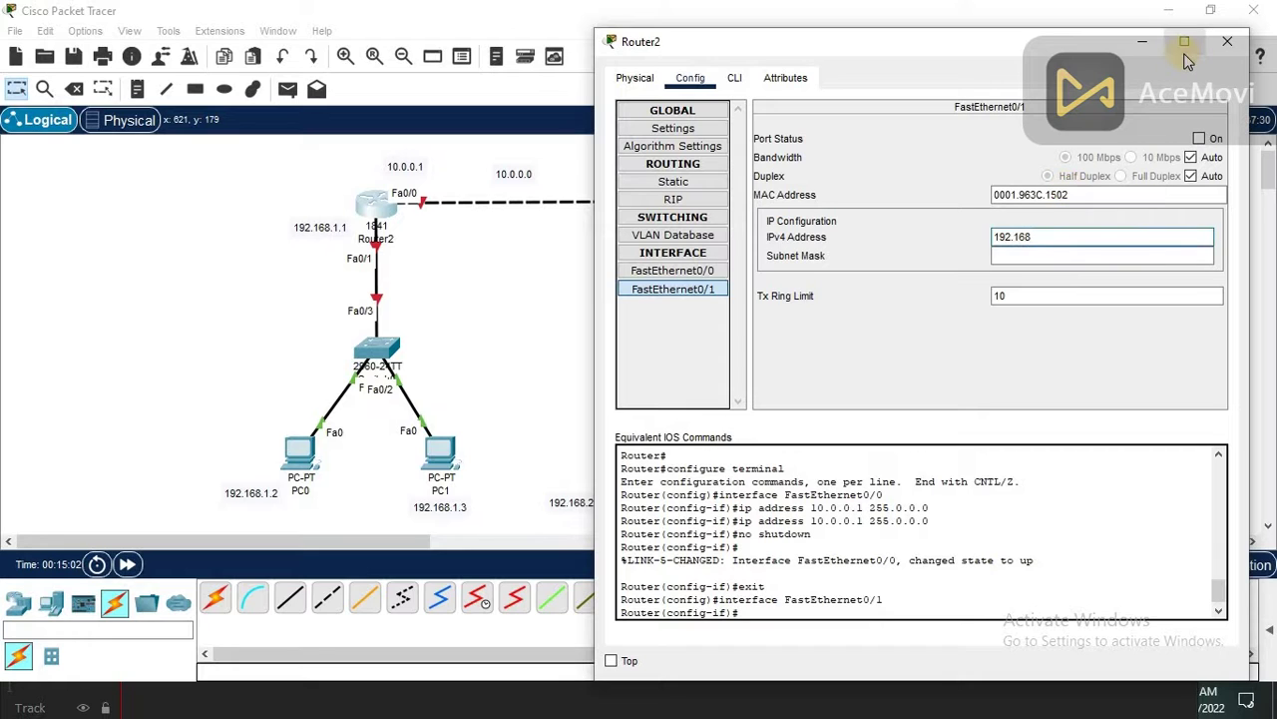
type(".1.1")
key("Tab")
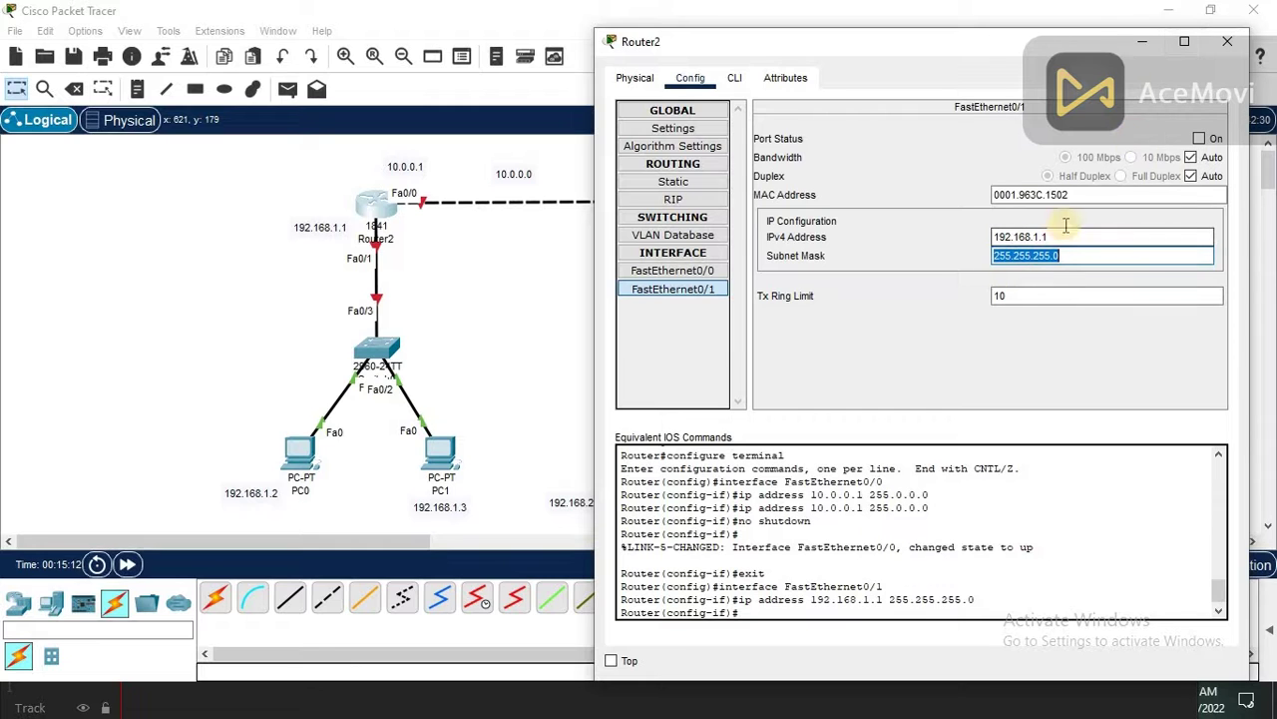
left_click(1202, 141)
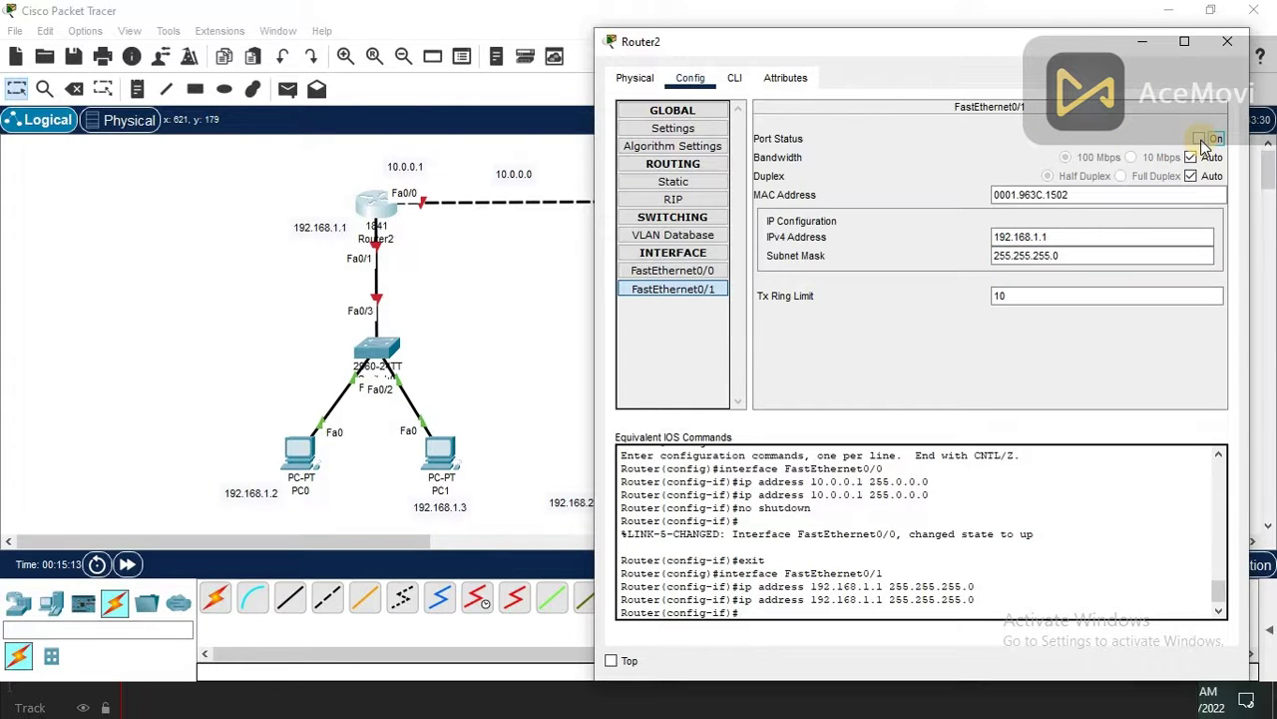
left_click(1202, 140)
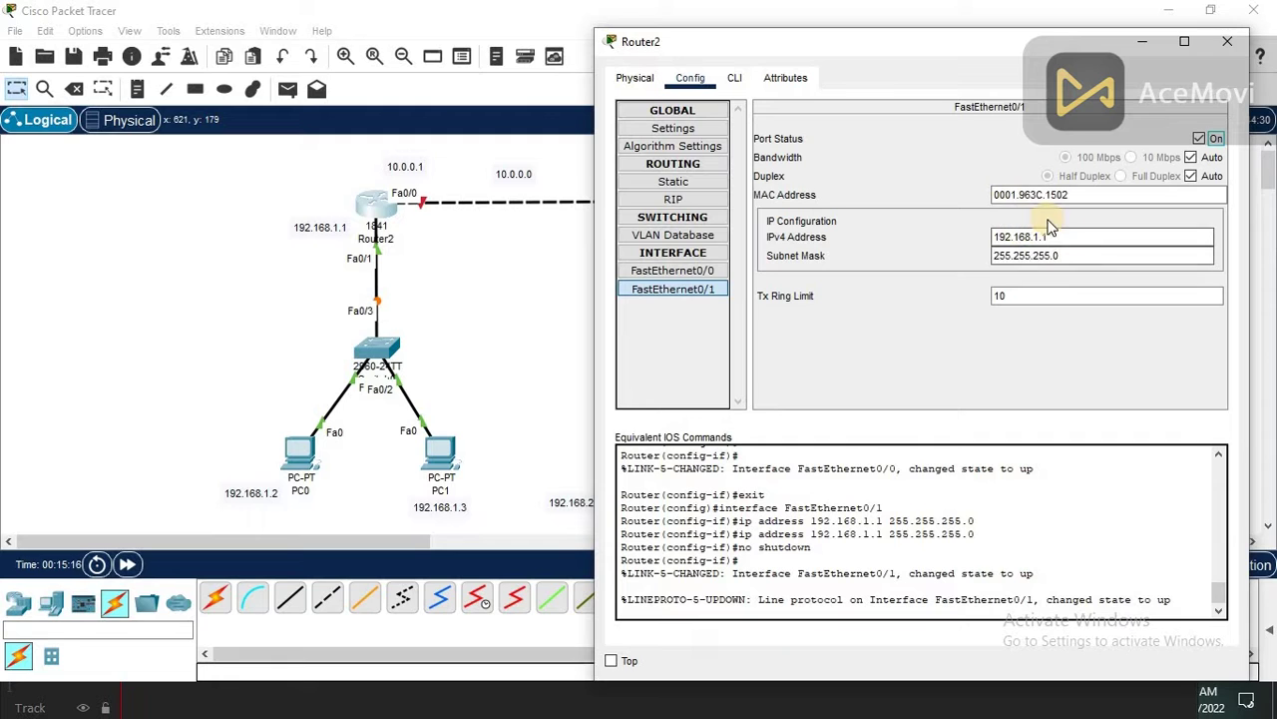
left_click(1226, 44)
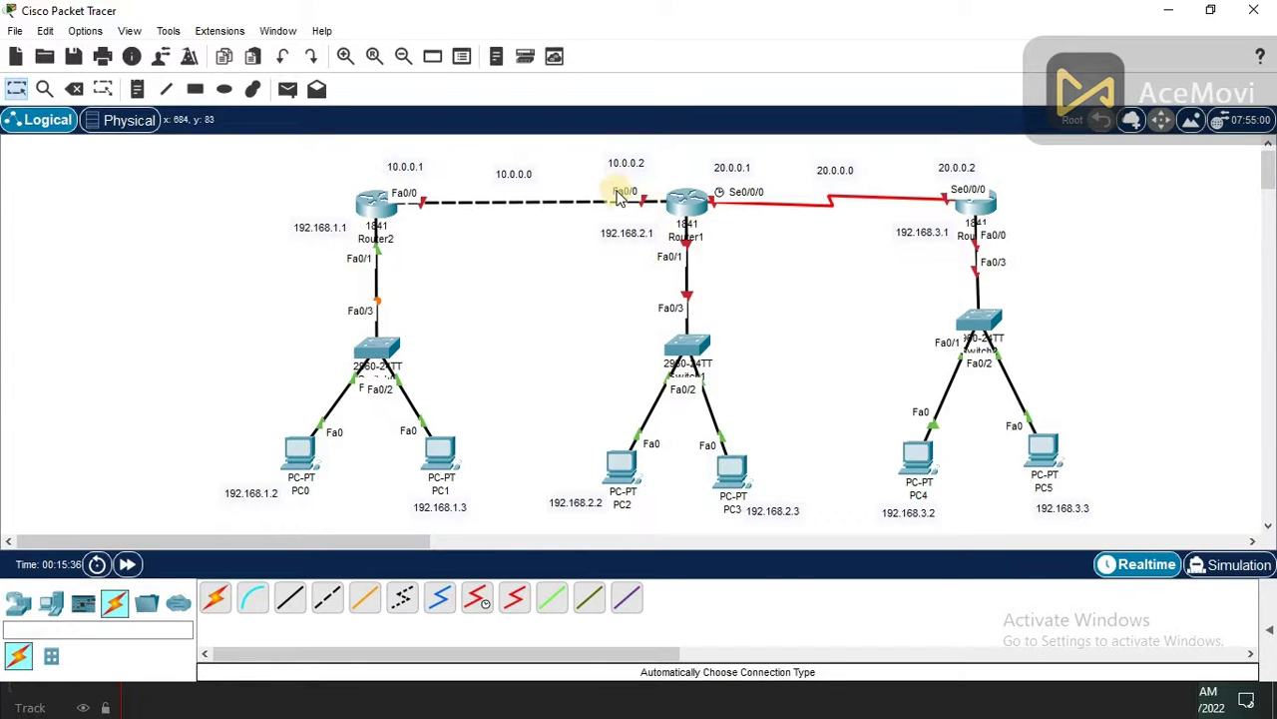
Assign Router1's FastEthernet0/0 interface the IPv4 address 10.0.0.2 with subnet mask 255.0.0.0 and turn the port on.
left_click(692, 205)
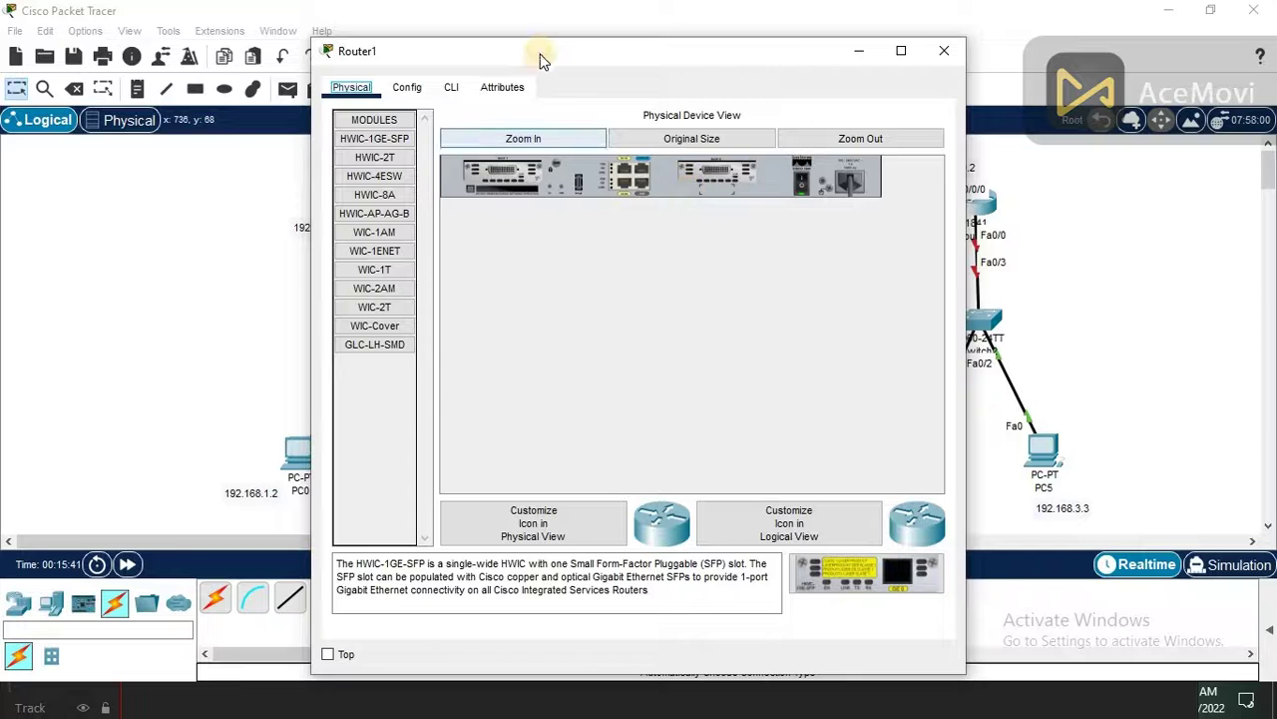
left_click_drag(542, 56, 593, 62)
left_click_drag(955, 28, 995, 29)
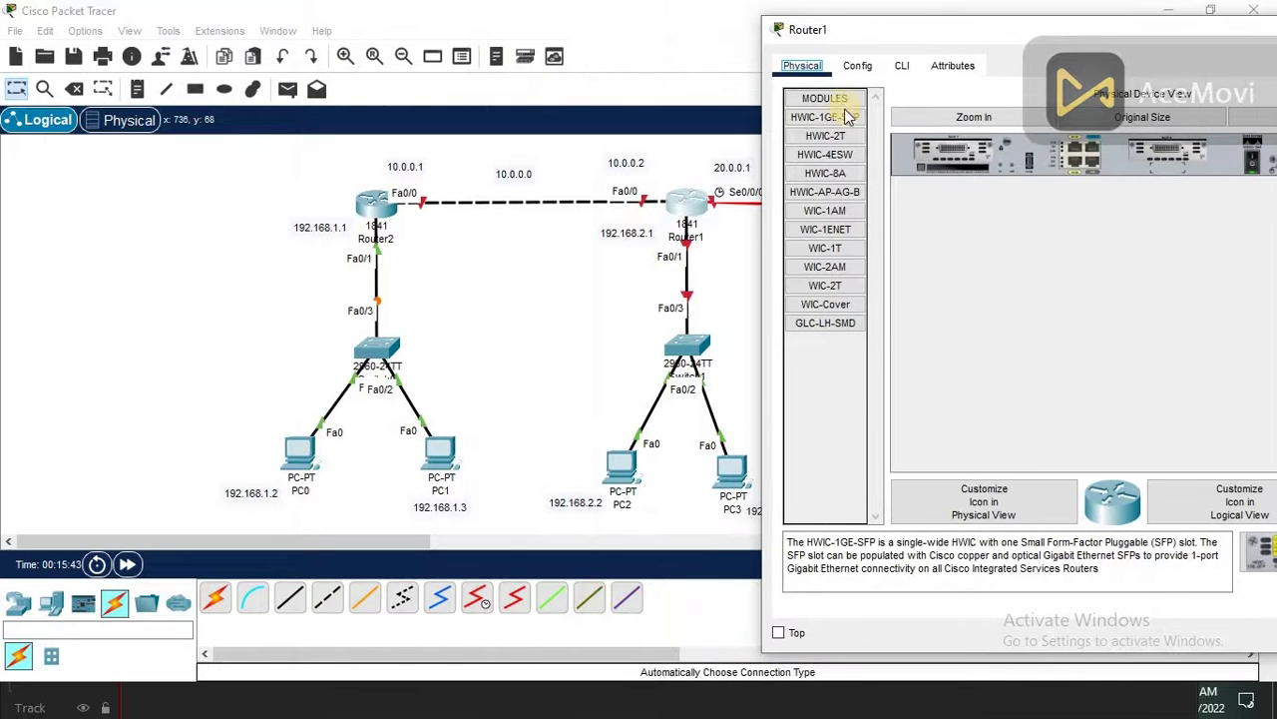
left_click(866, 70)
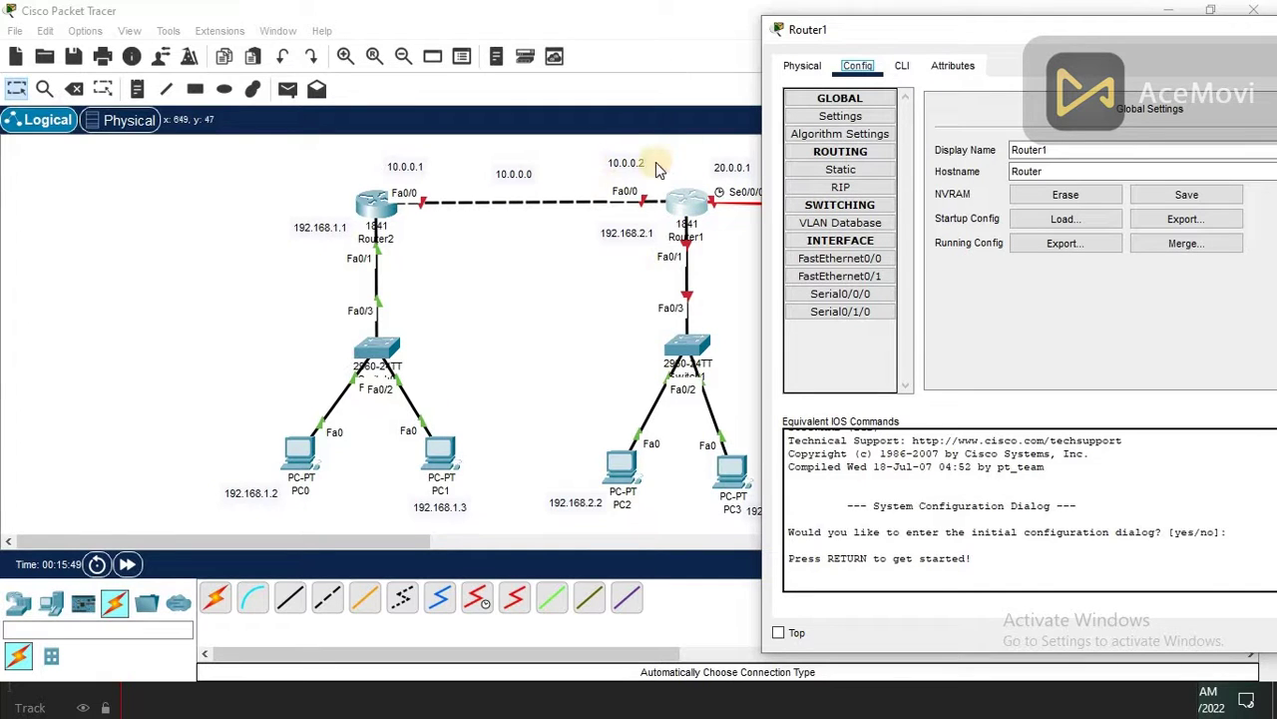
left_click(833, 258)
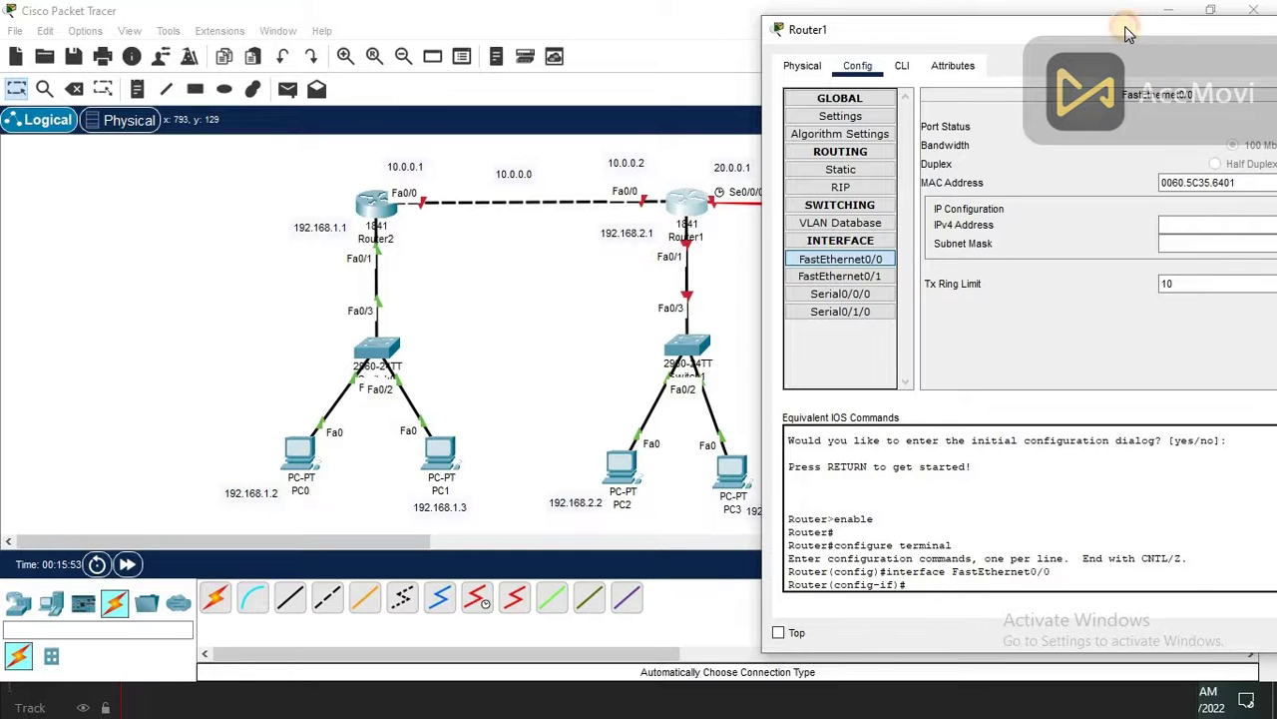
left_click_drag(1125, 26, 1085, 28)
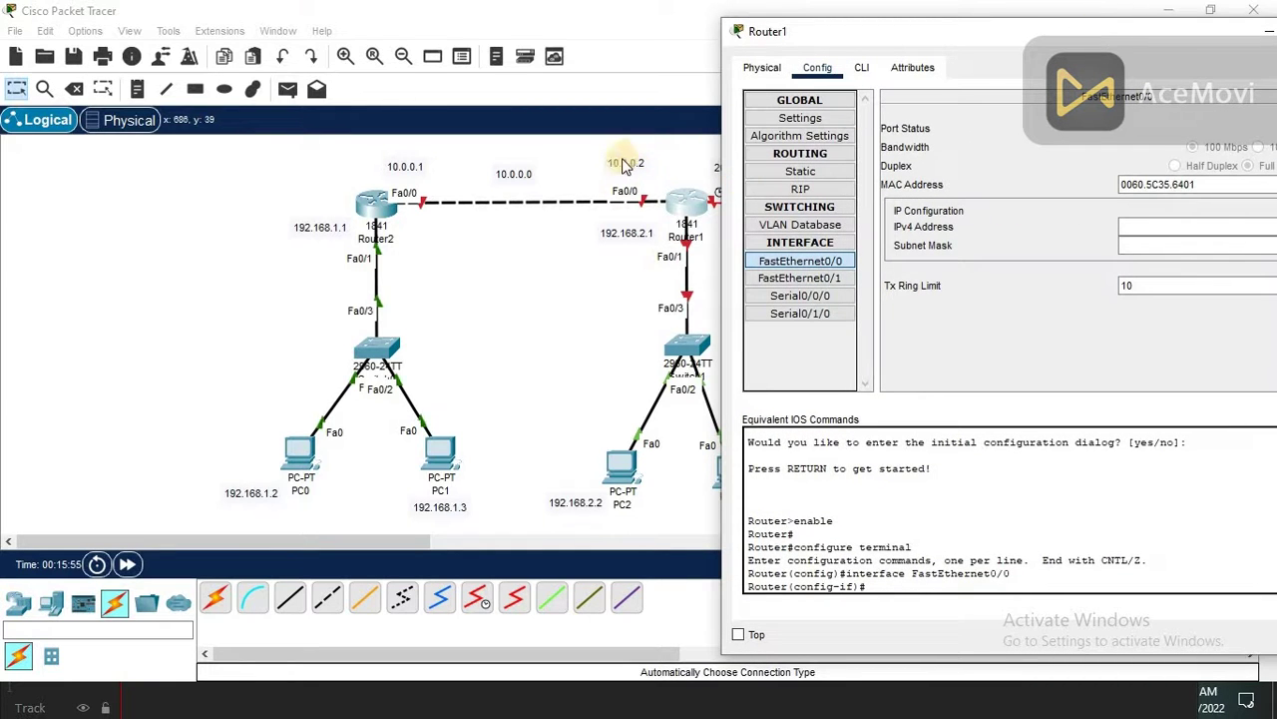
left_click(1143, 229)
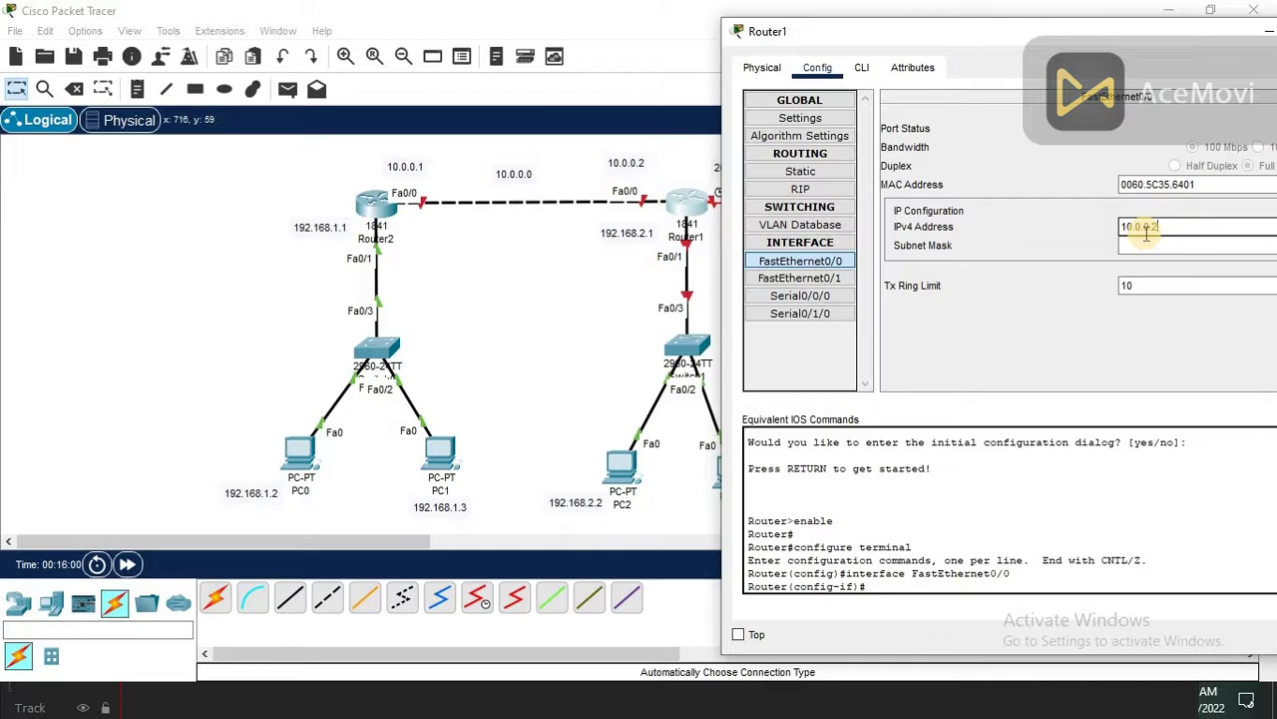
key("Tab")
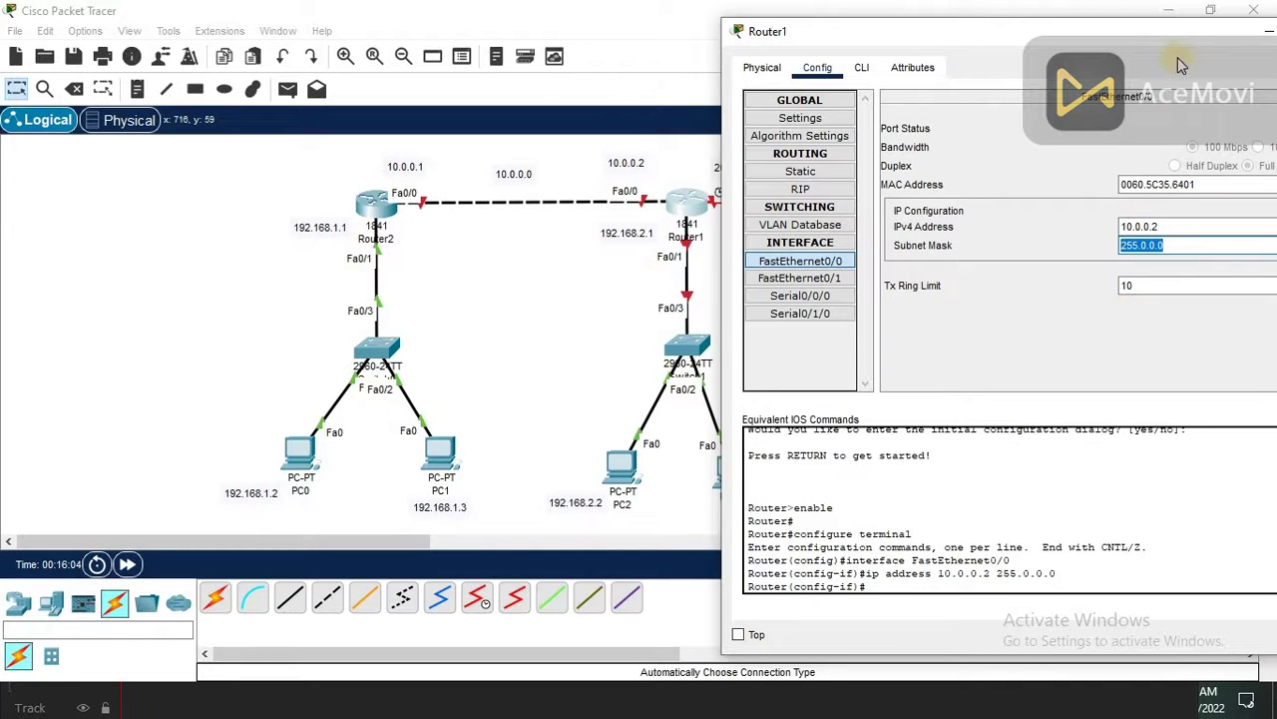
left_click_drag(1178, 36, 1027, 75)
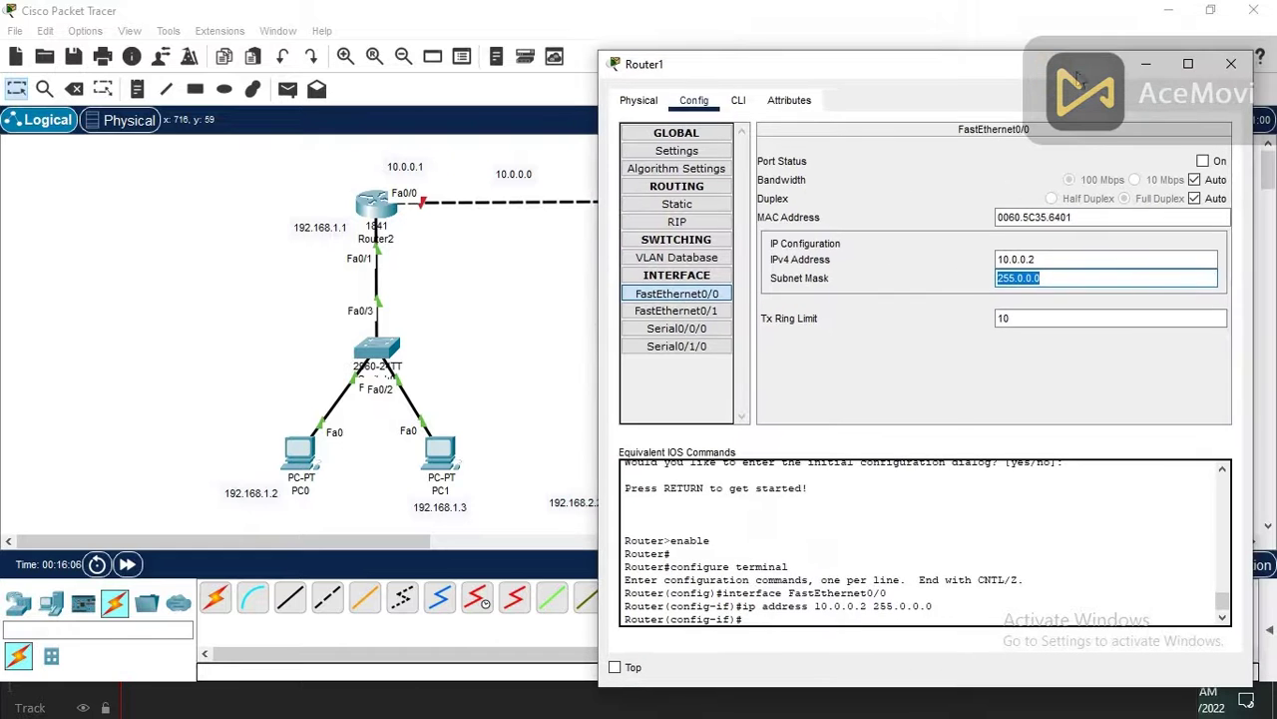
left_click(1202, 161)
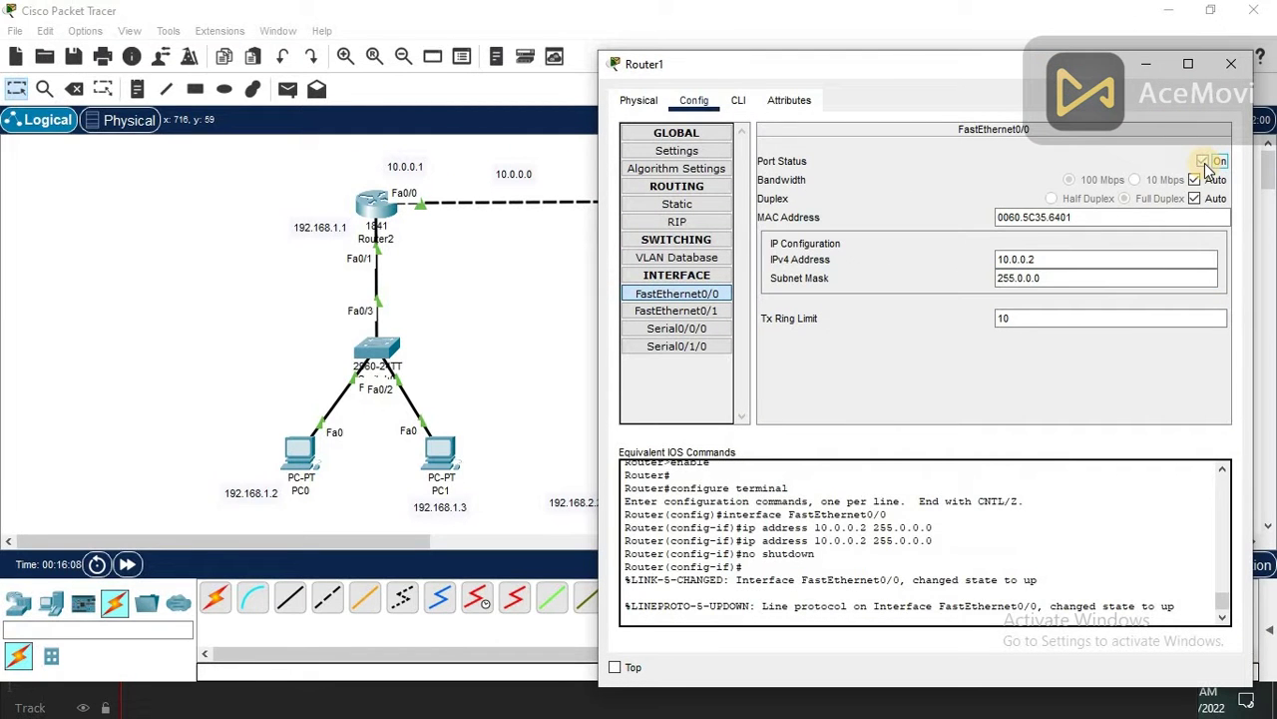
Assign Router1's FastEthernet0/1 interface the IPv4 address 192.168.2.1 with subnet mask 255.255.255.0 and turn the port on.
left_click_drag(1038, 66, 844, 278)
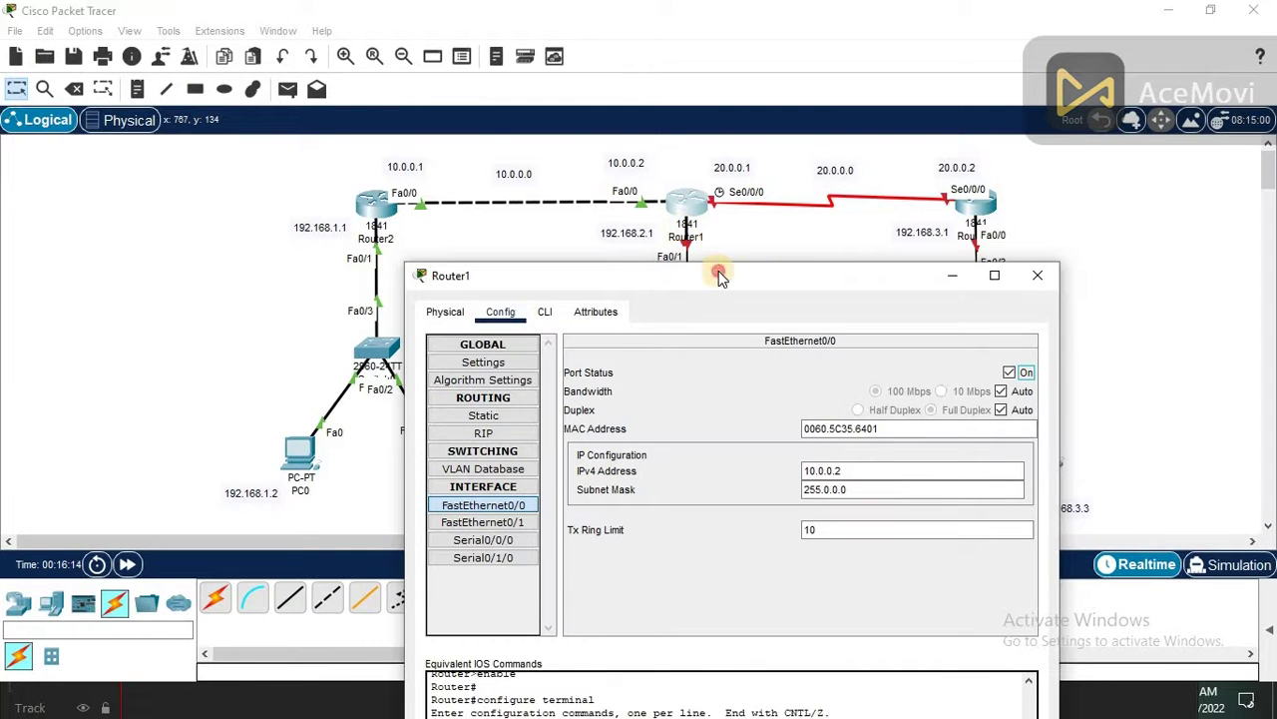
left_click_drag(721, 275, 725, 286)
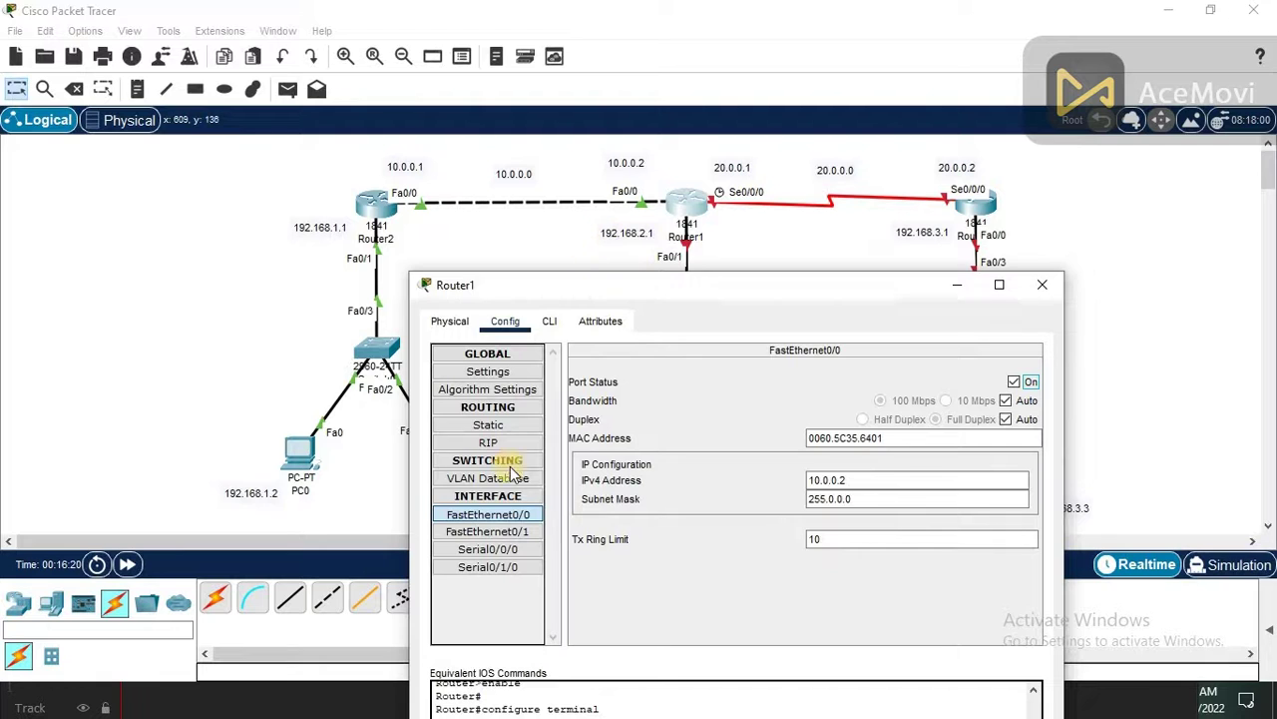
left_click(502, 534)
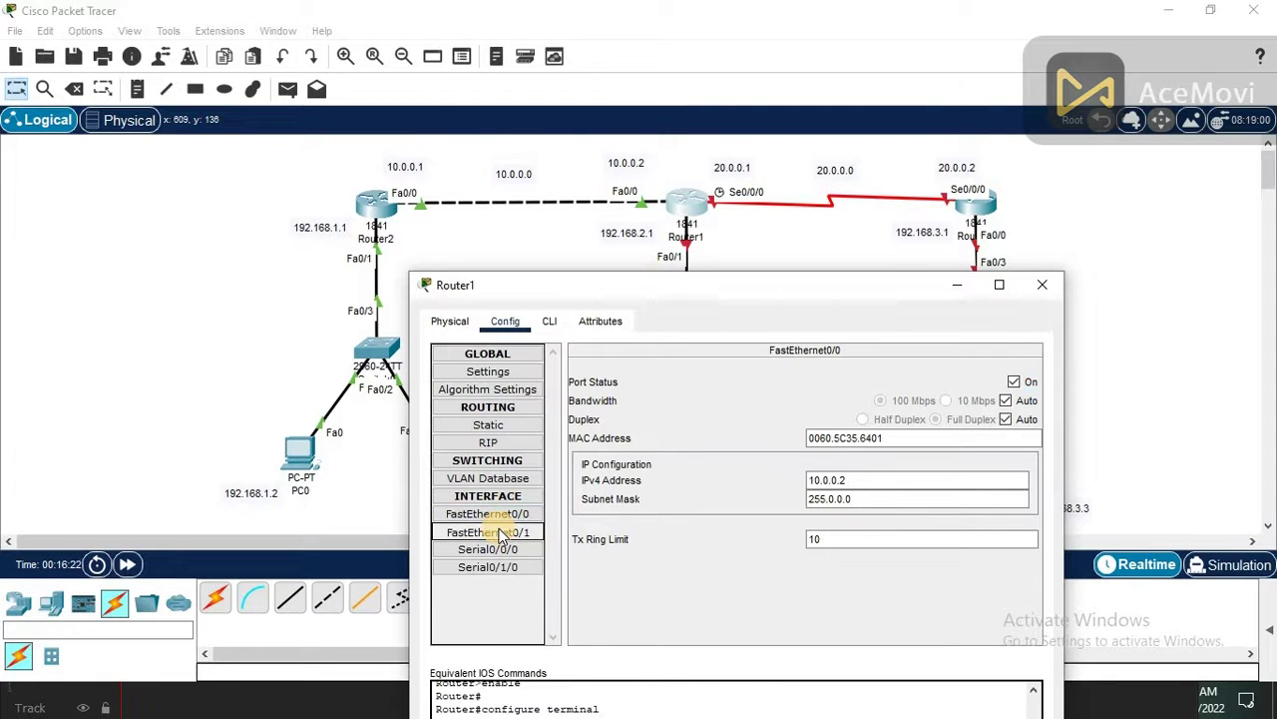
left_click(875, 485)
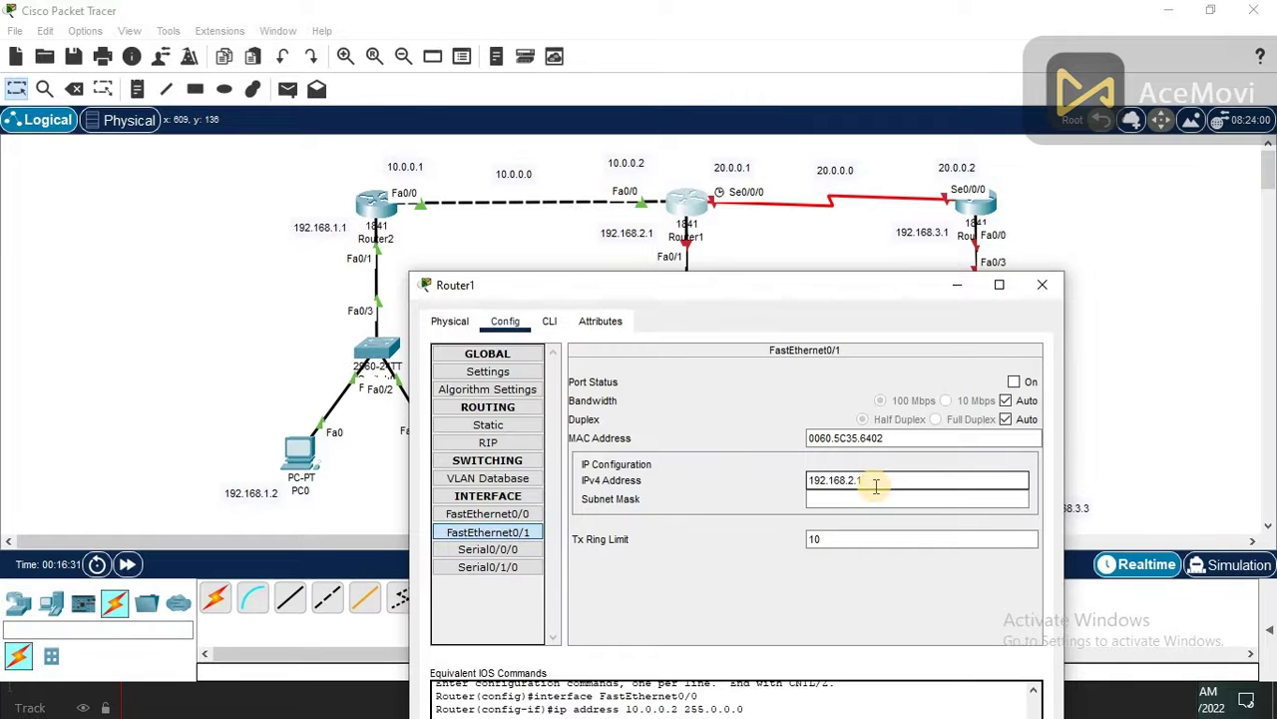
type("192.168.2.1")
key("Tab")
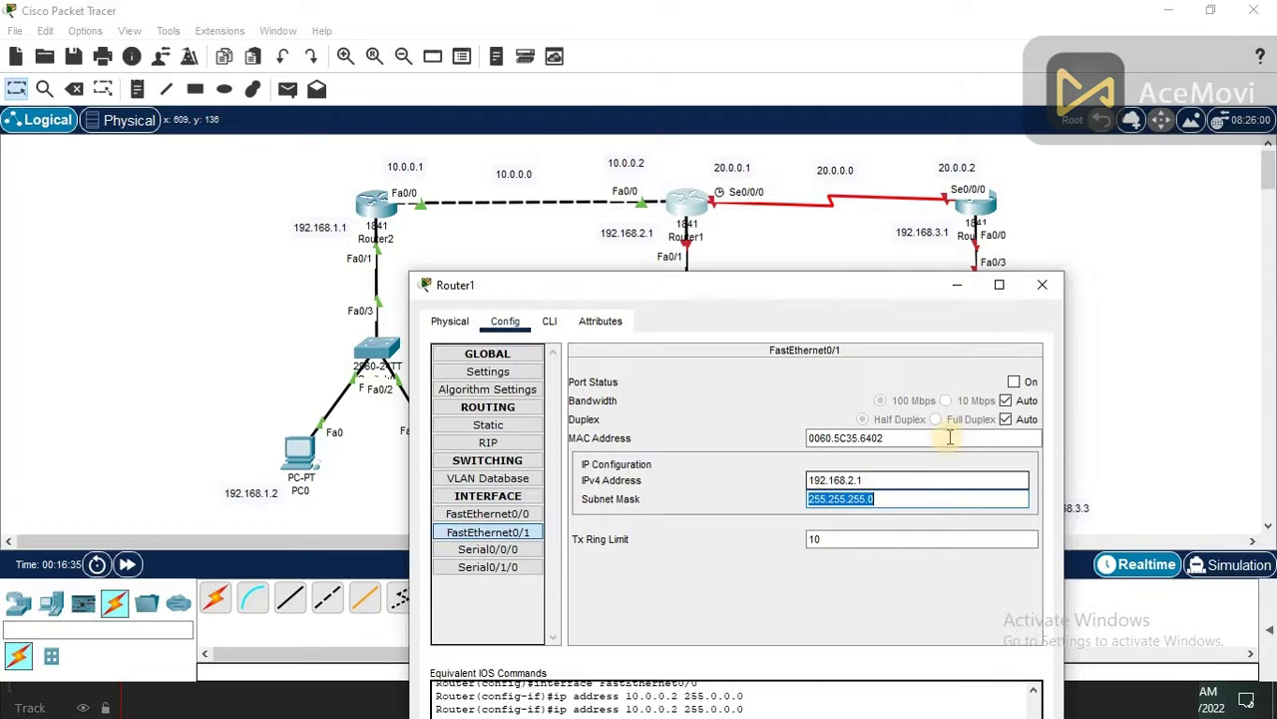
left_click(1015, 382)
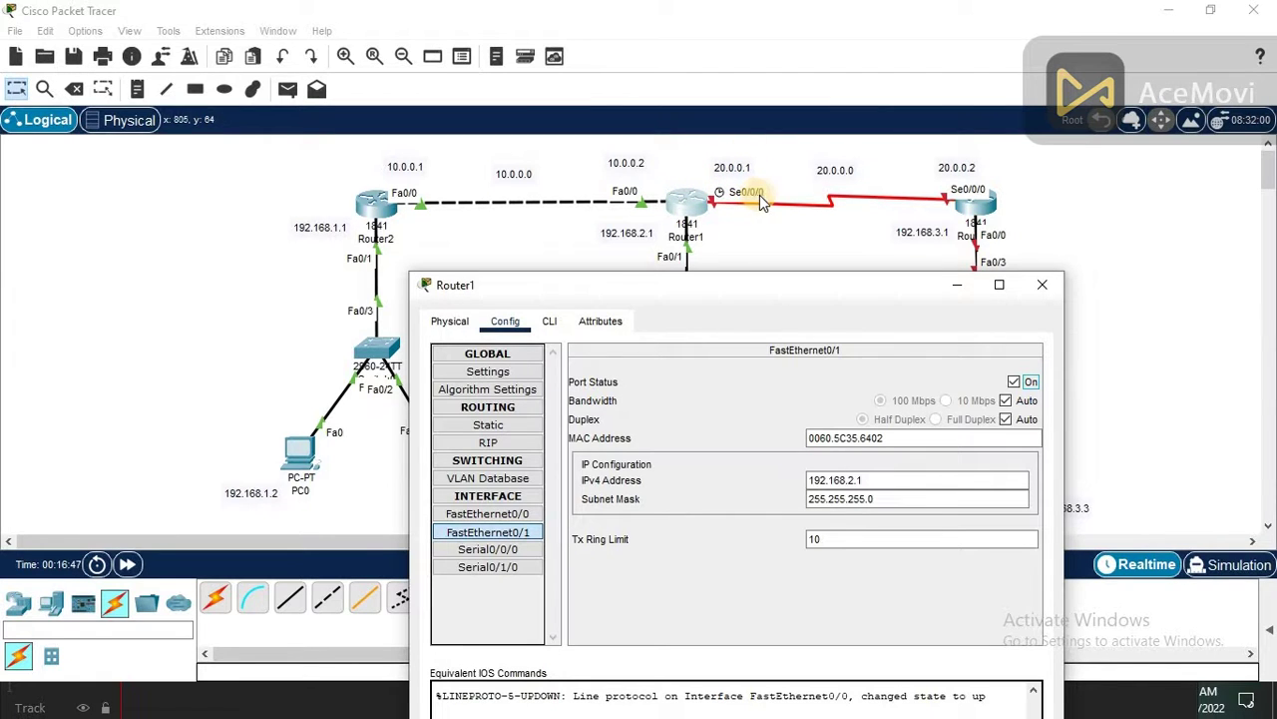
Assign Router1's Serial0/0/0 the address 20.0.0.1 with mask 255.0.0.0, turn the port on and close the router's window.
left_click(479, 550)
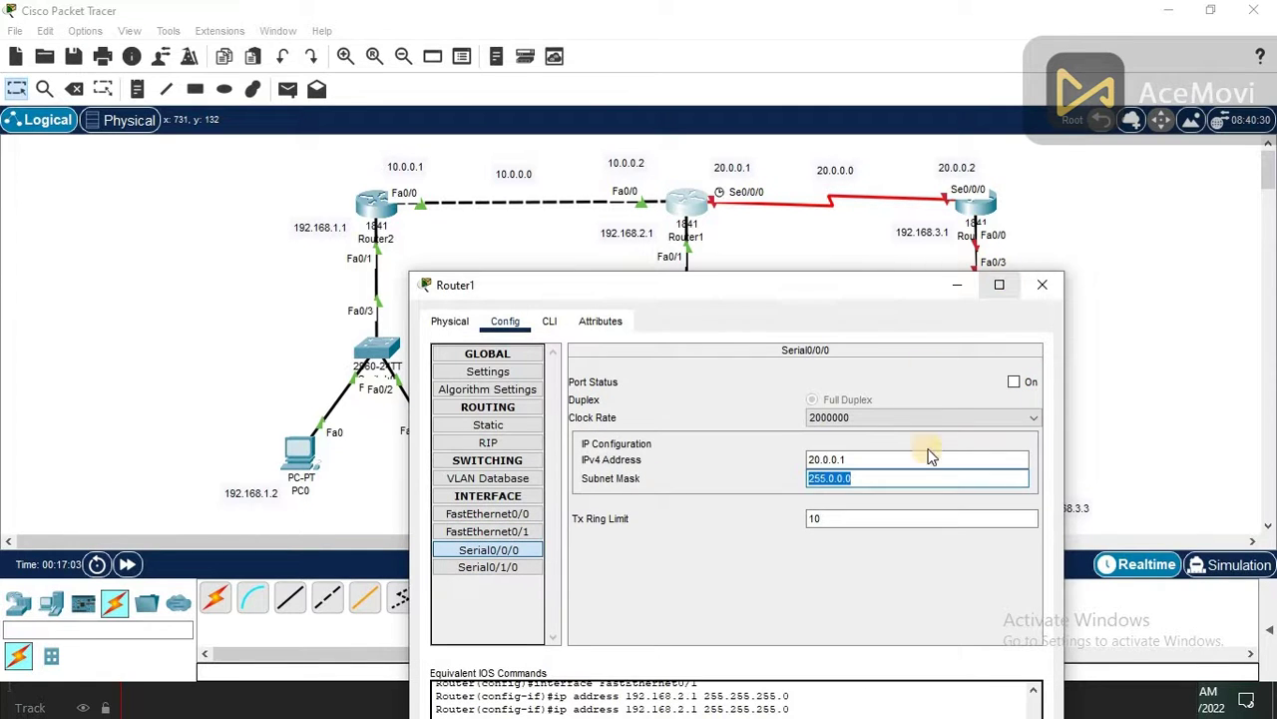
left_click(1014, 382)
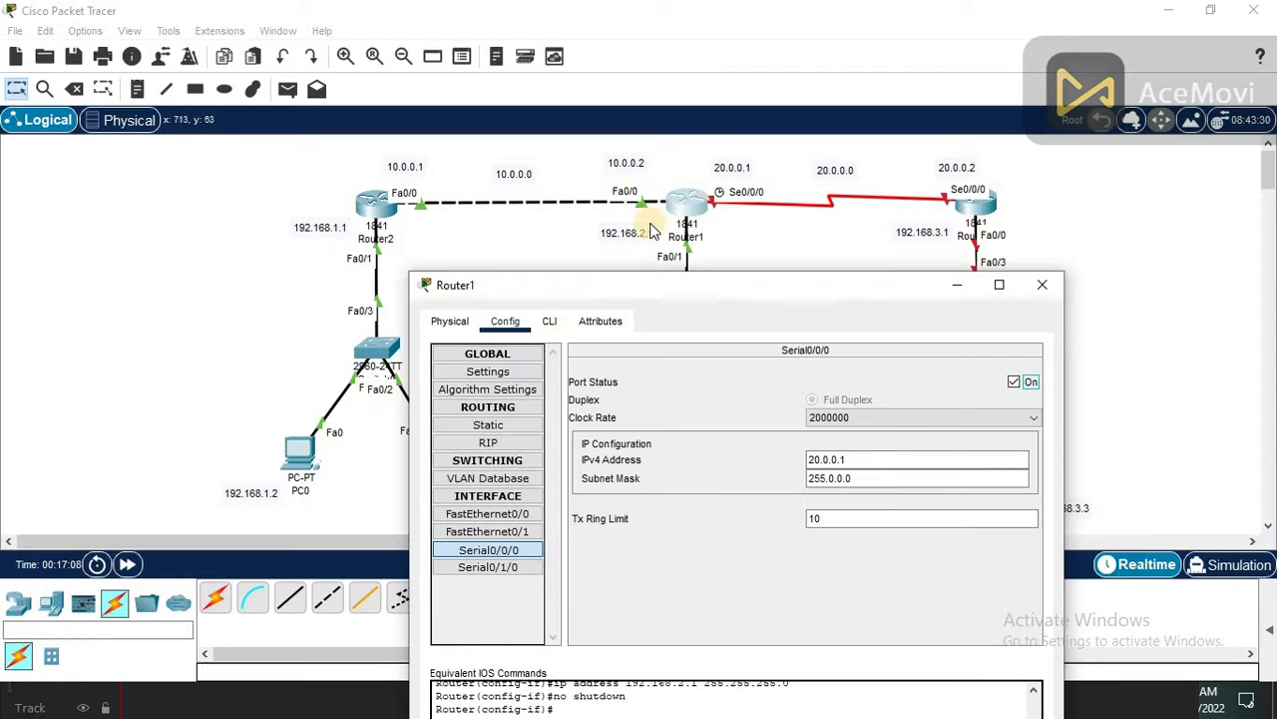
left_click(1048, 292)
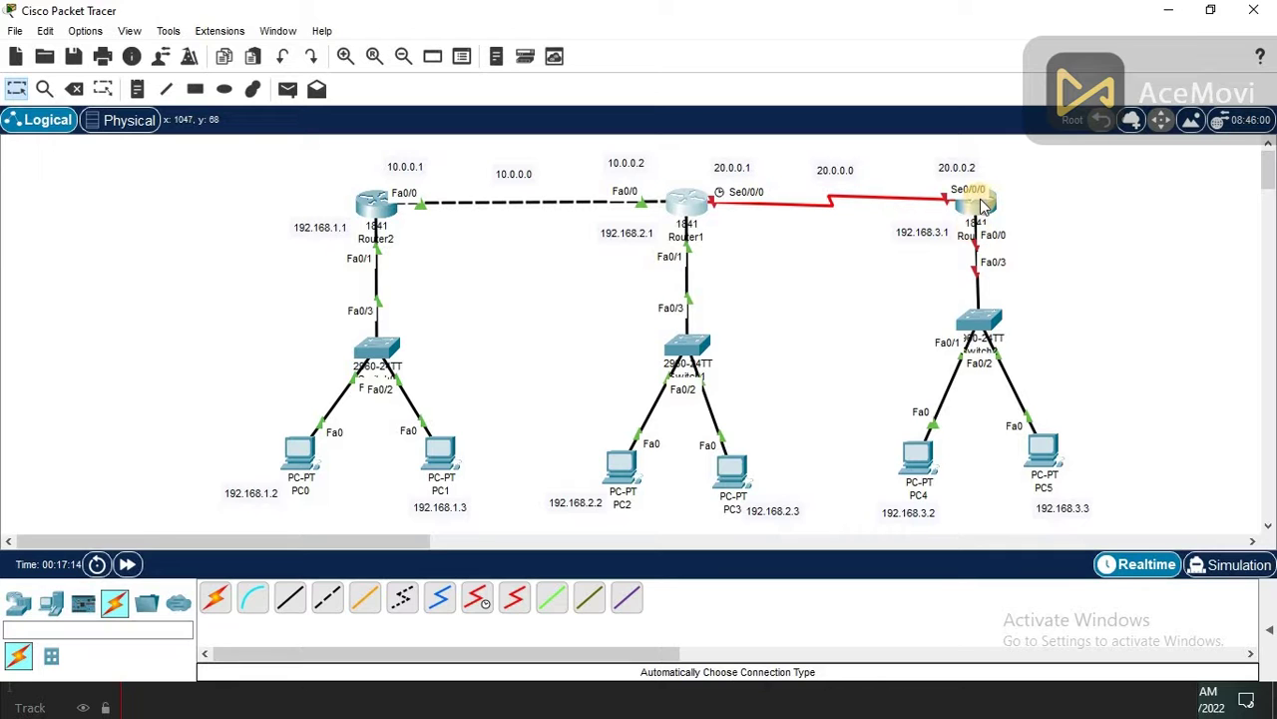
Assign Router0's Serial0/0/0 interface the IPv4 address 20.0.0.2 with subnet mask 255.0.0.0 and turn the port on.
mouse_move(983, 205)
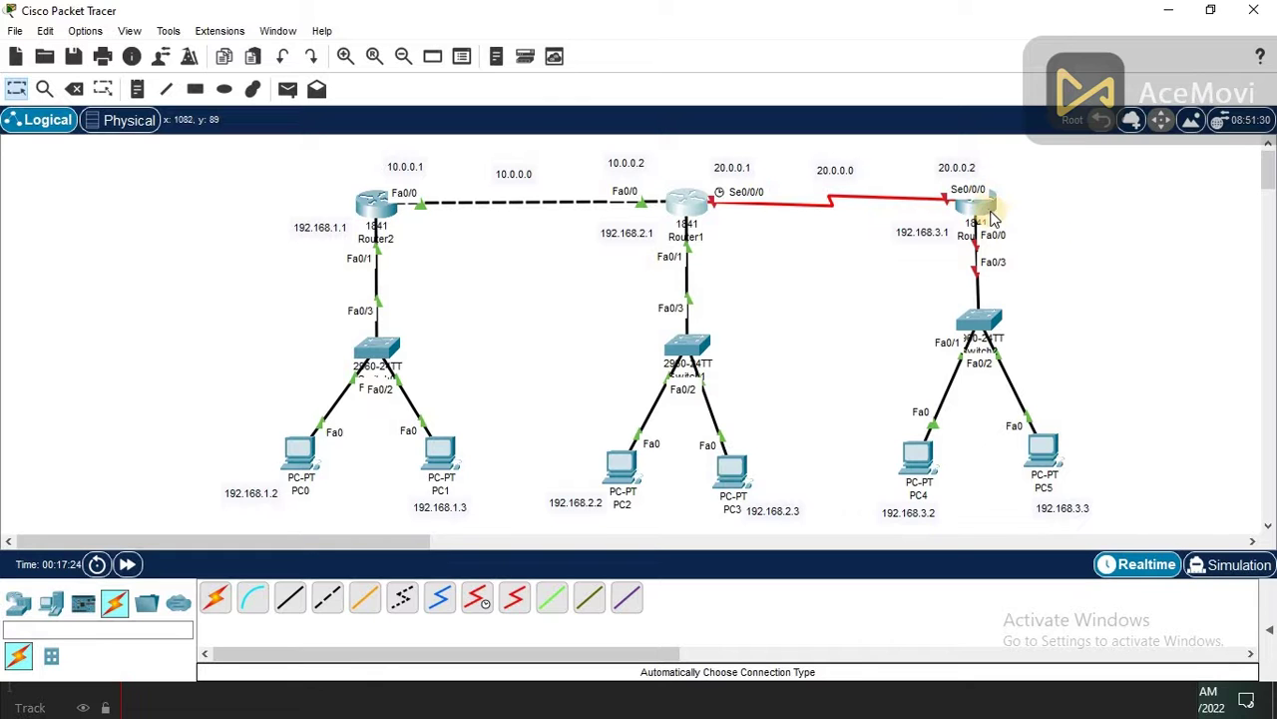
left_click(988, 216)
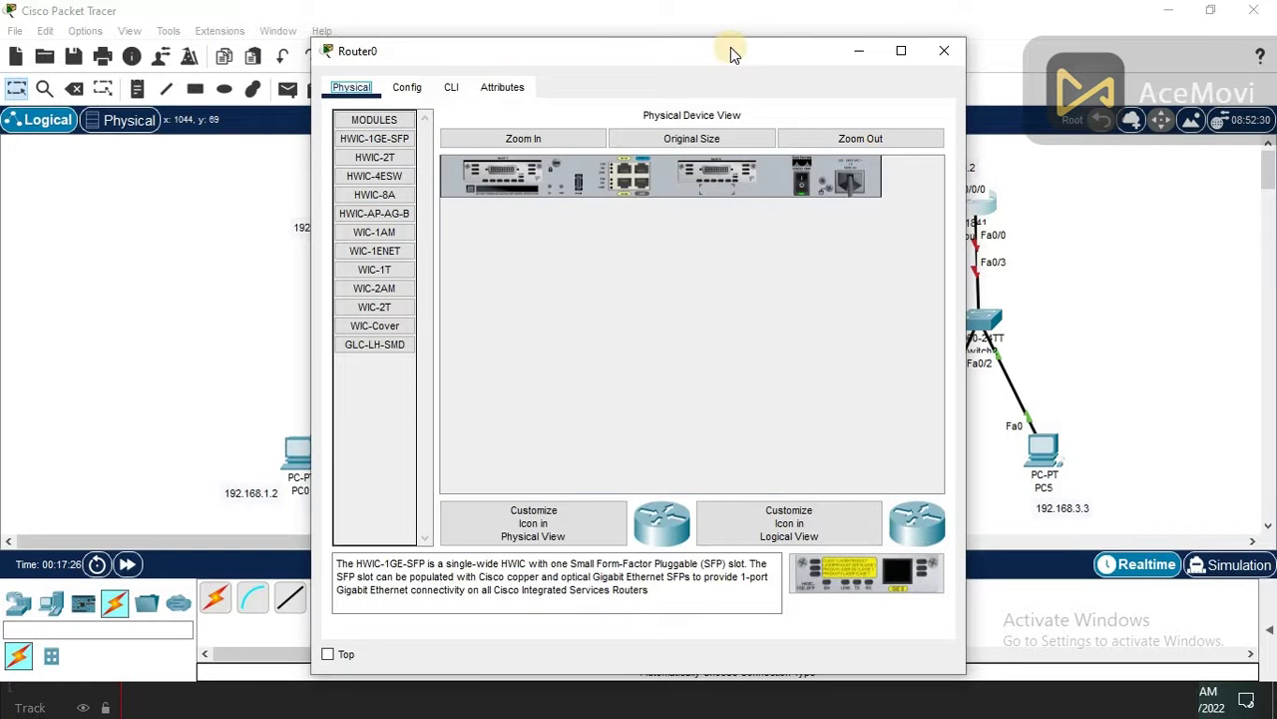
left_click(407, 87)
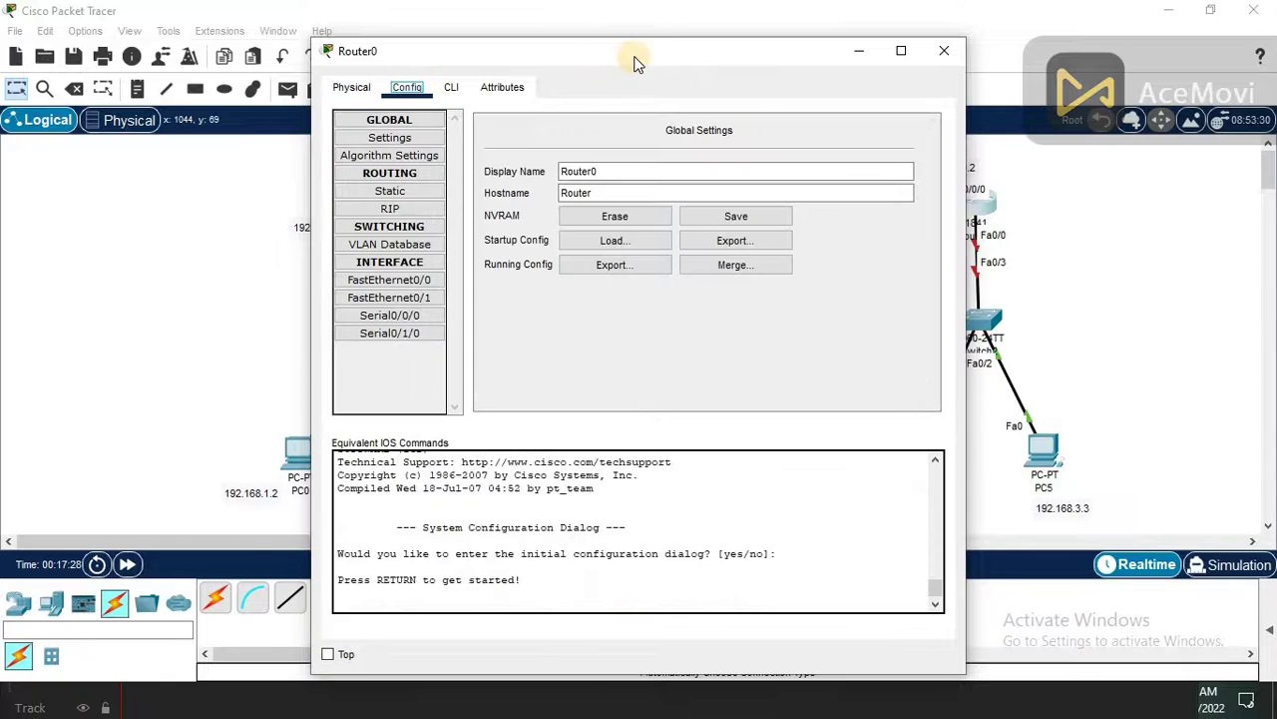
left_click_drag(656, 44, 515, 8)
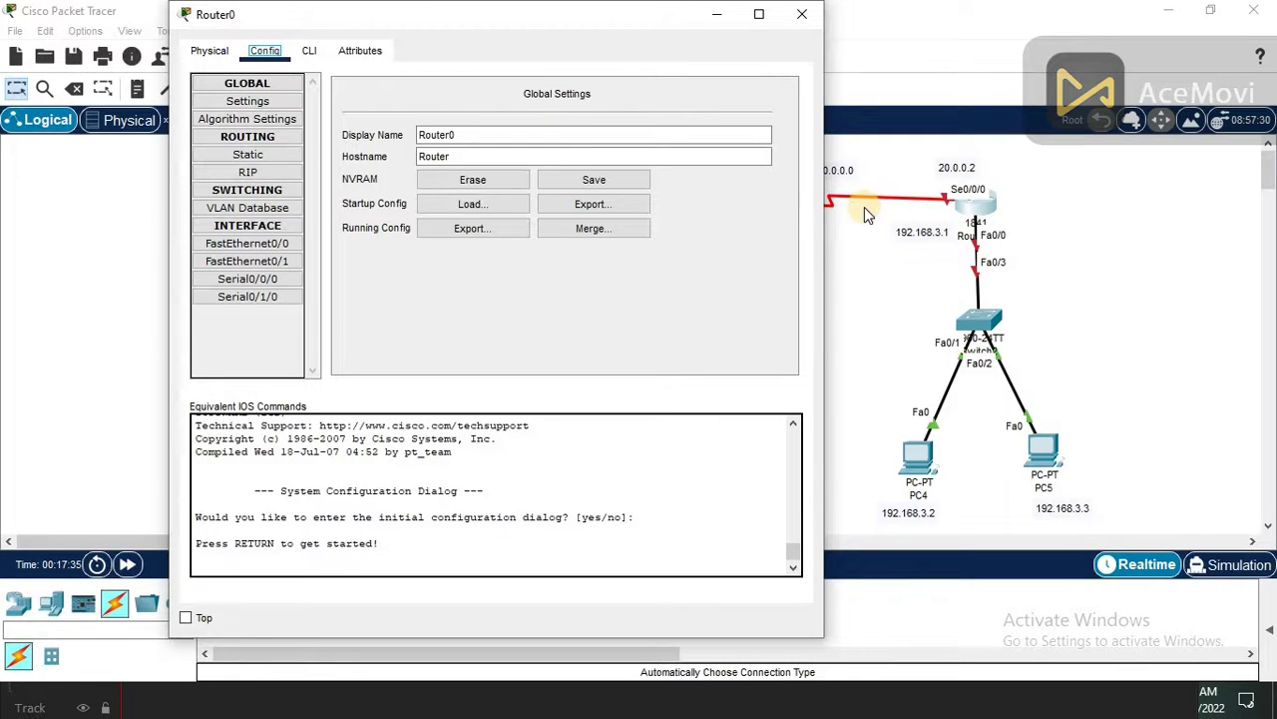
left_click(283, 283)
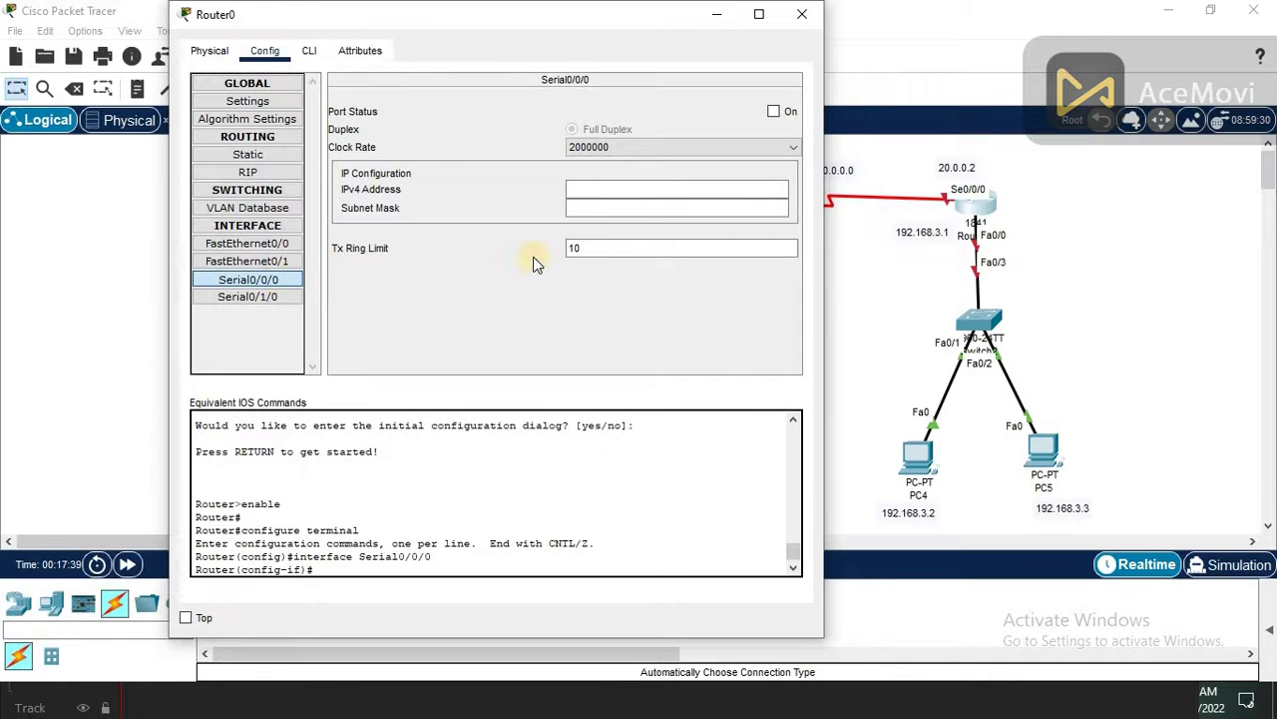
left_click(646, 189)
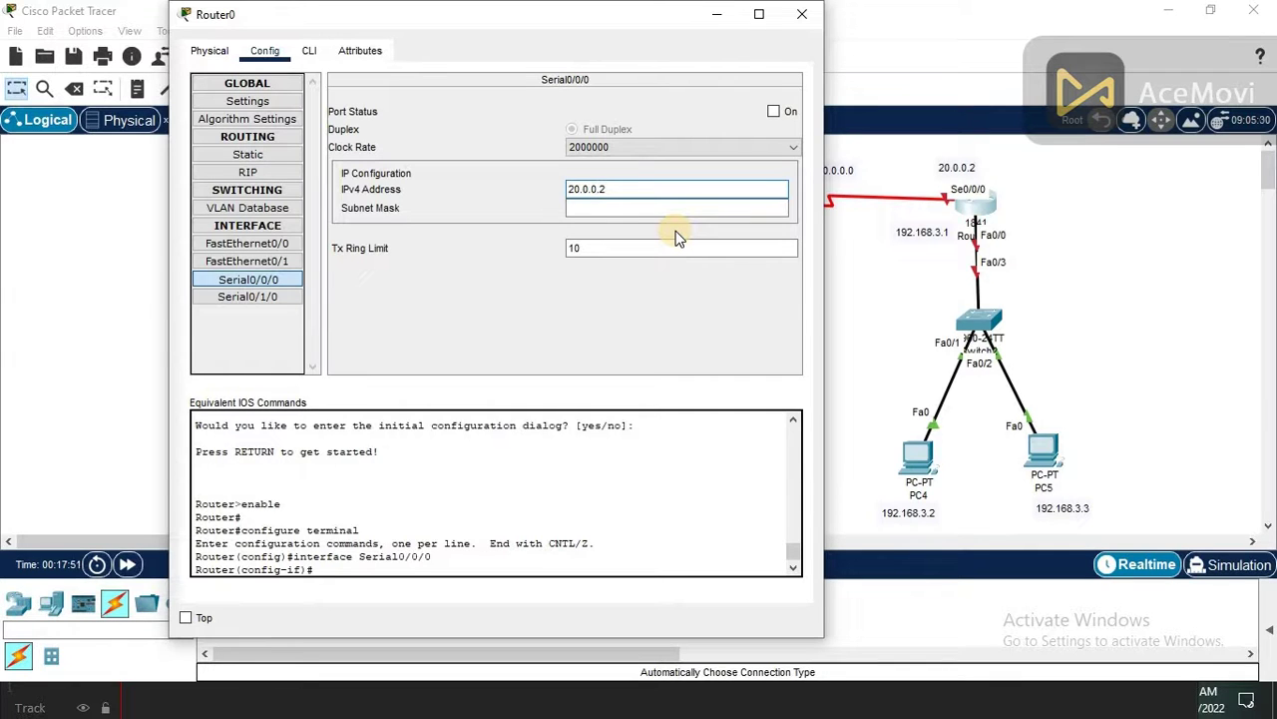
key("Tab")
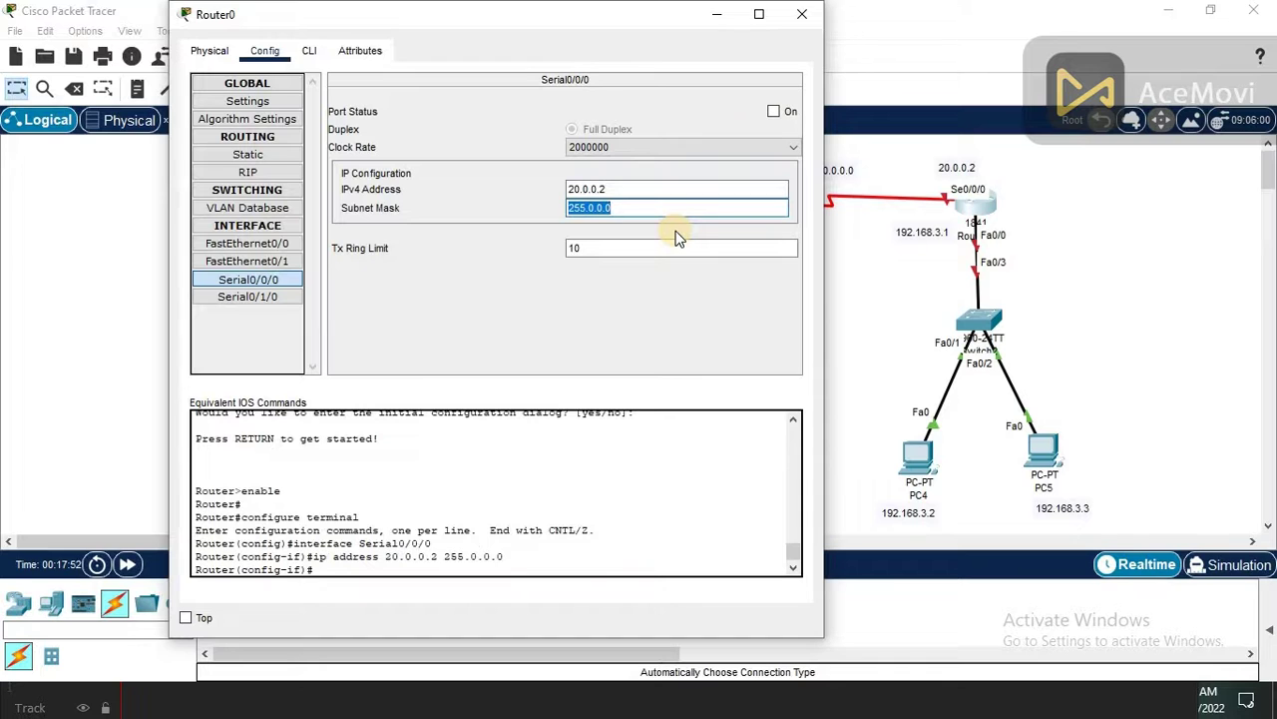
left_click(776, 112)
left_click(776, 111)
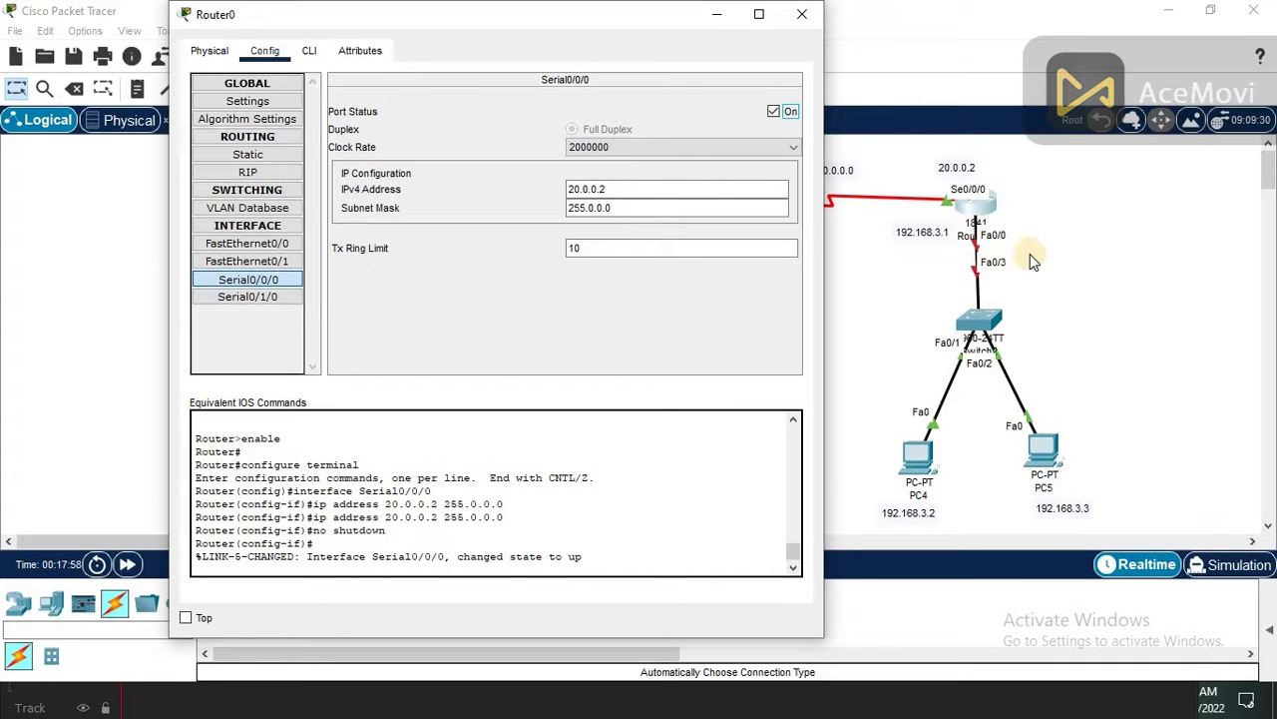
Assign Router0's FastEthernet0/0 the address 192.168.3.1 with mask 255.255.255.0, turn the port on and close the router's window.
left_click(287, 245)
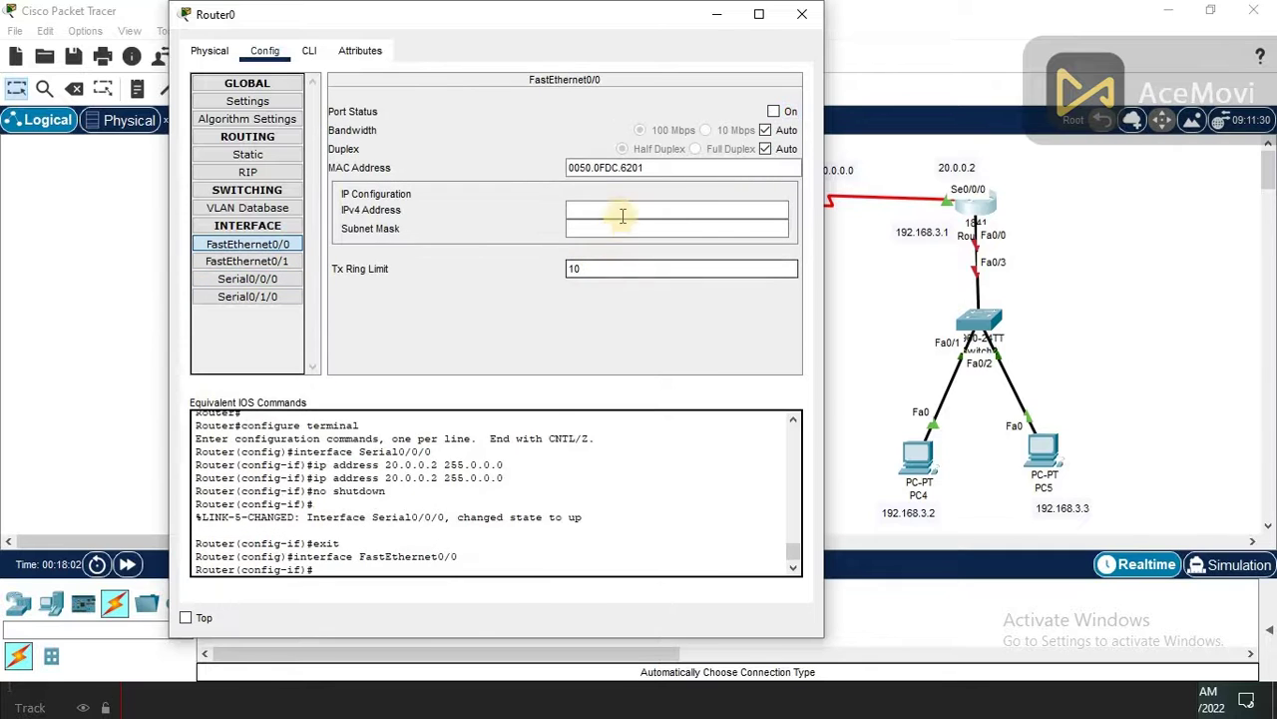
left_click(625, 208)
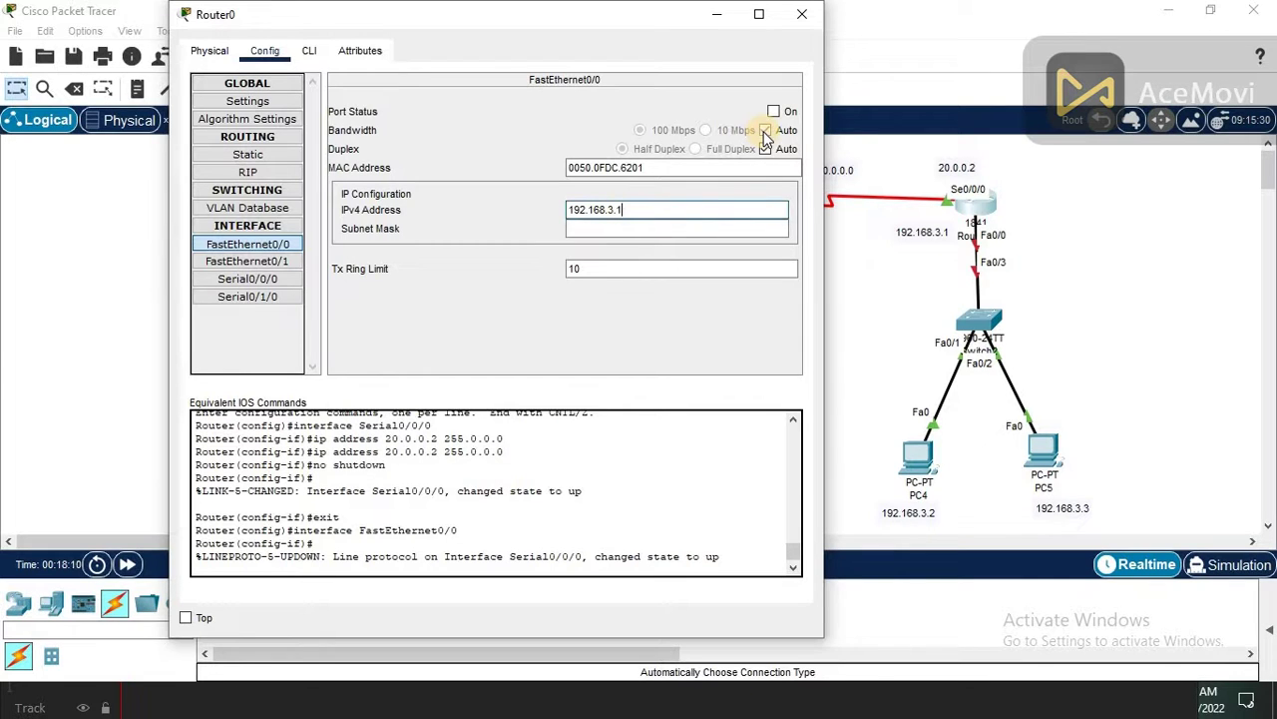
key("Tab")
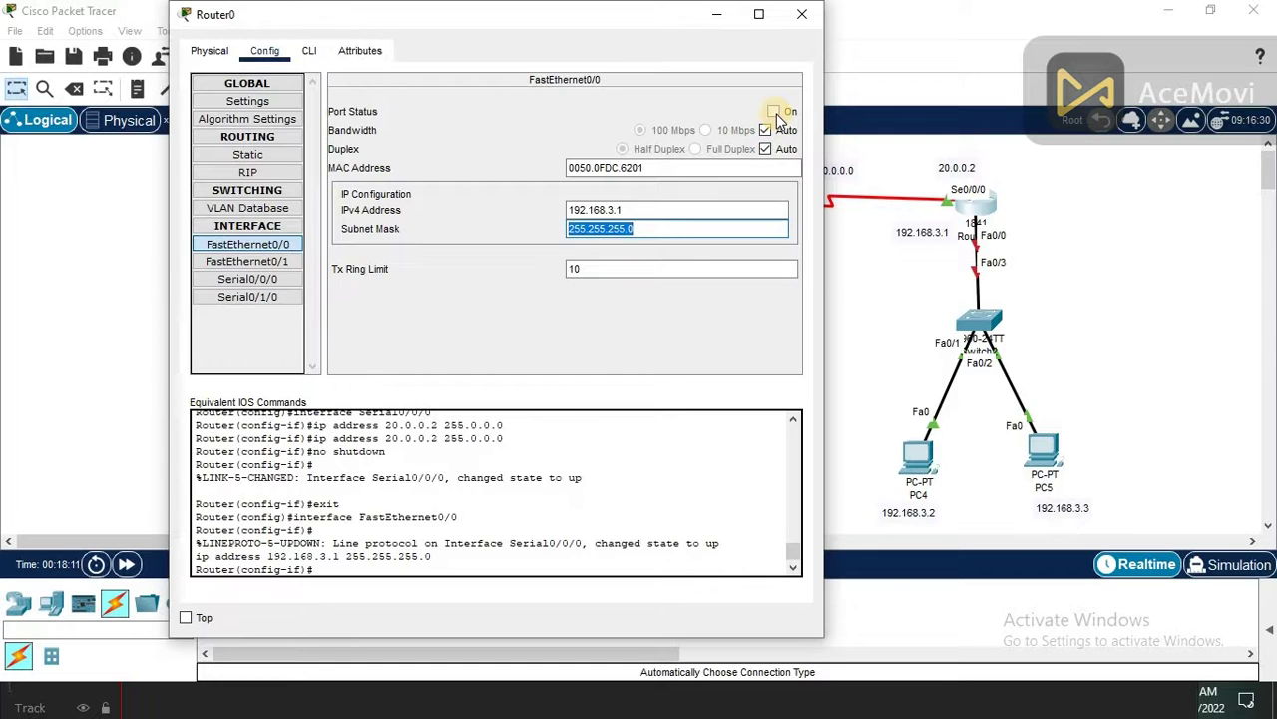
left_click(774, 112)
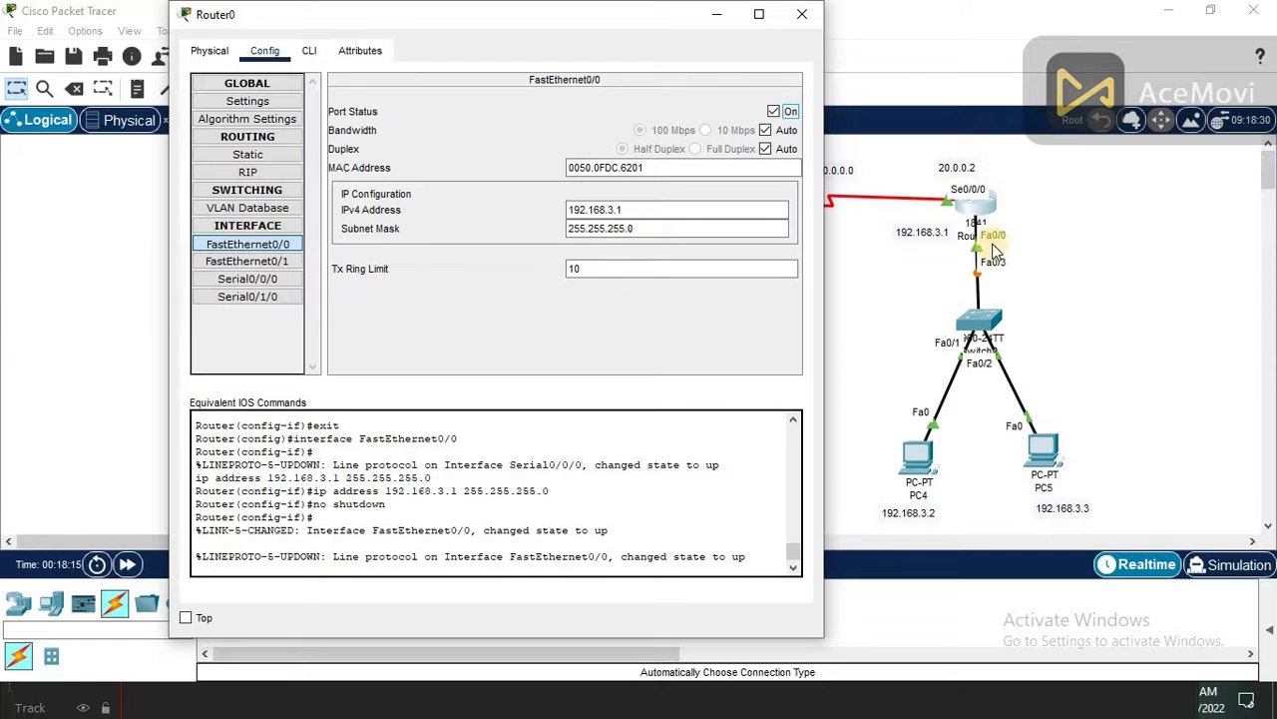
left_click(809, 22)
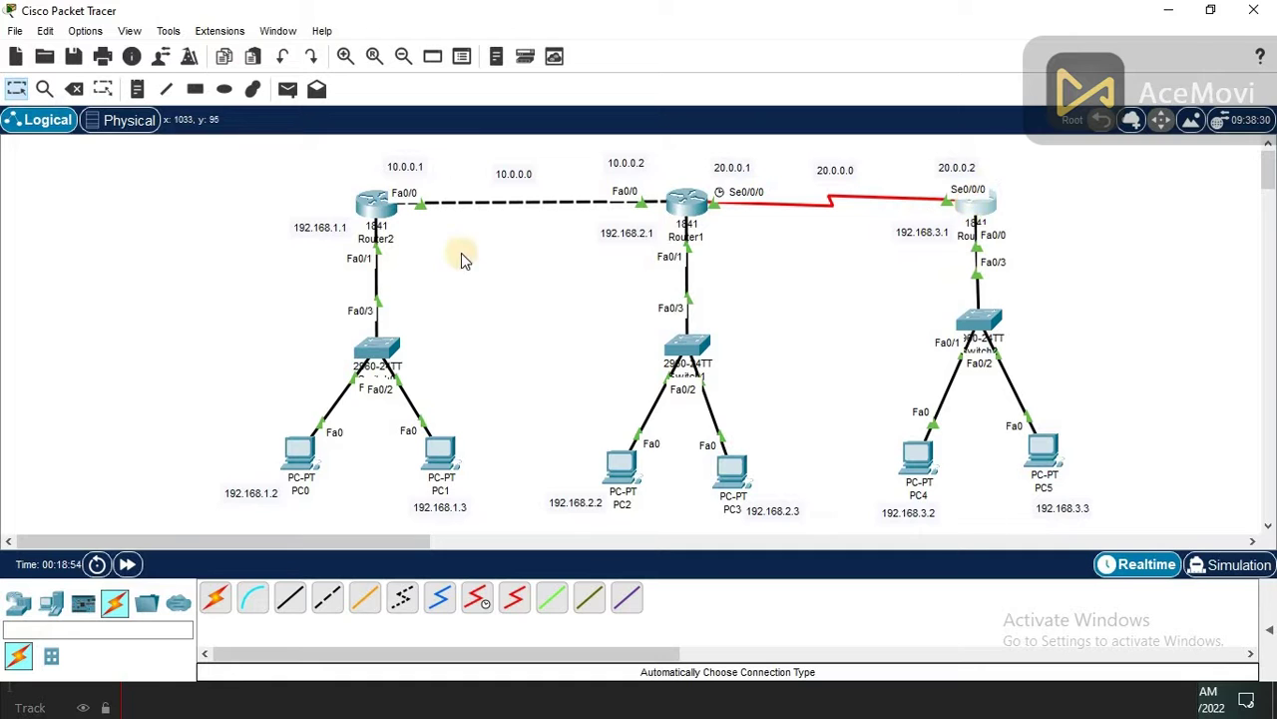
Add the network 10.0.0.0 to Router2's RIP routing configuration.
left_click(377, 200)
left_click(384, 192)
left_click_drag(602, 51, 881, 24)
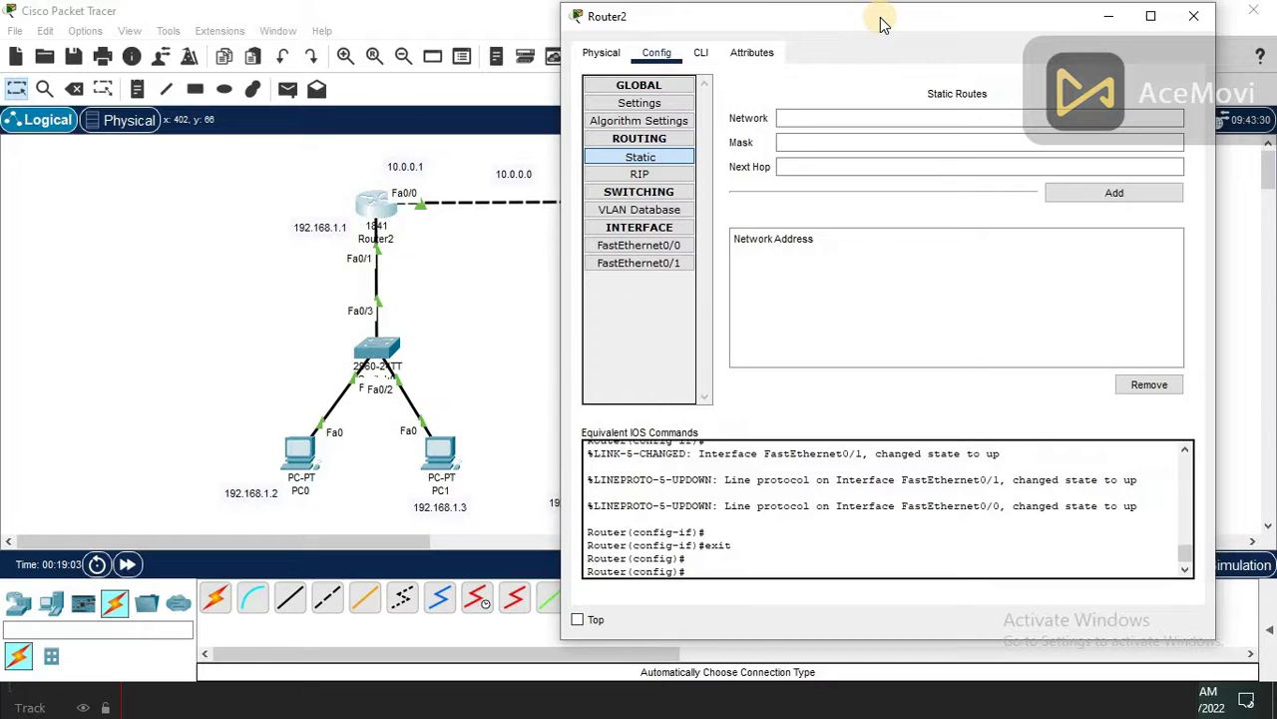
left_click(657, 172)
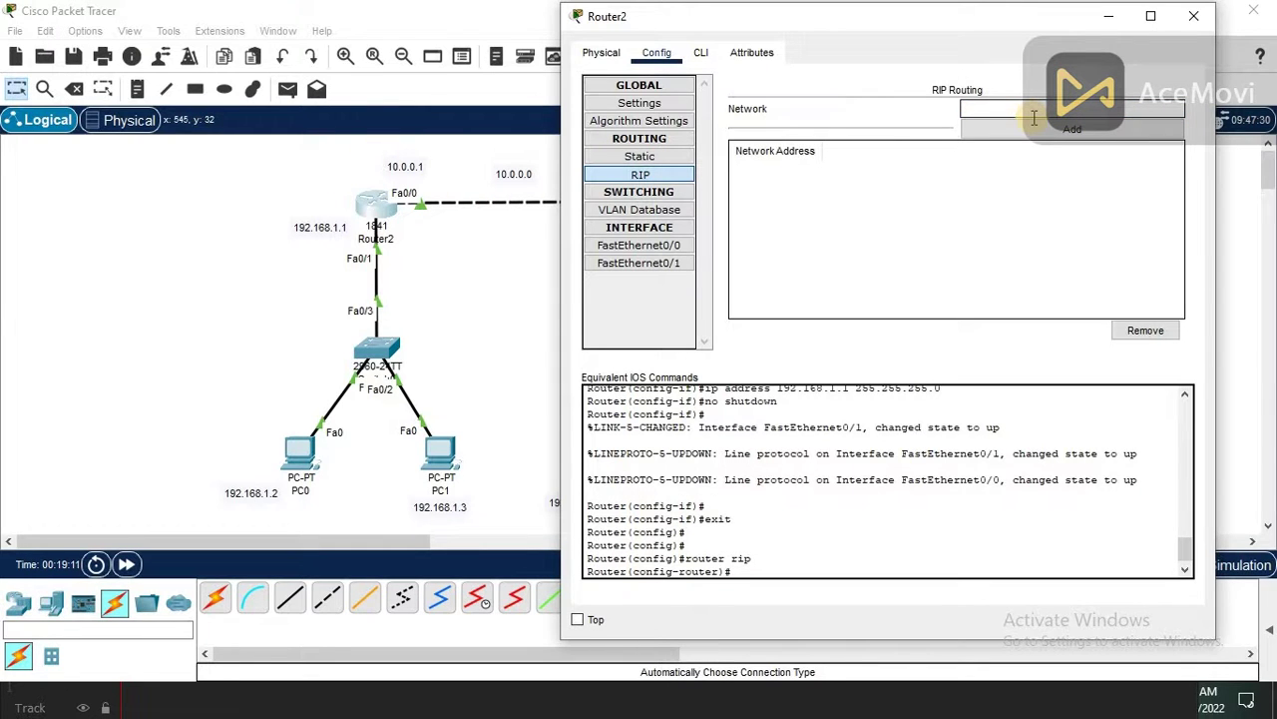
type(".0")
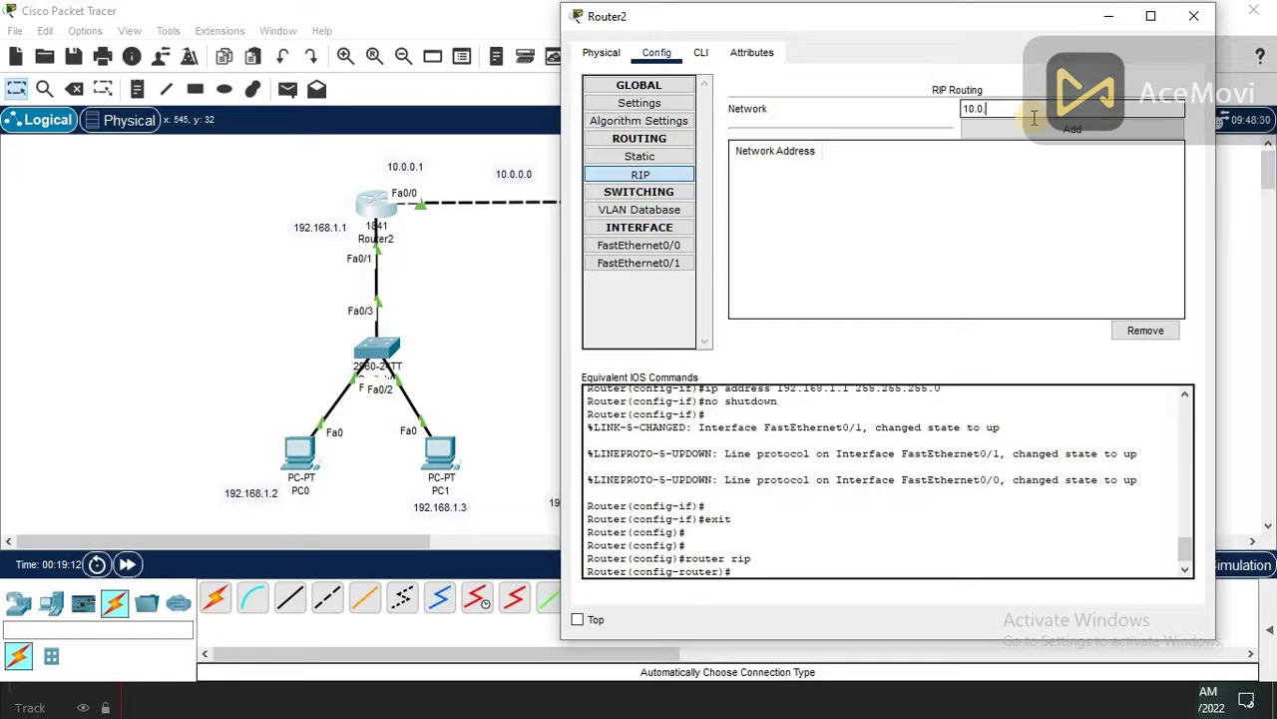
type(".0.0")
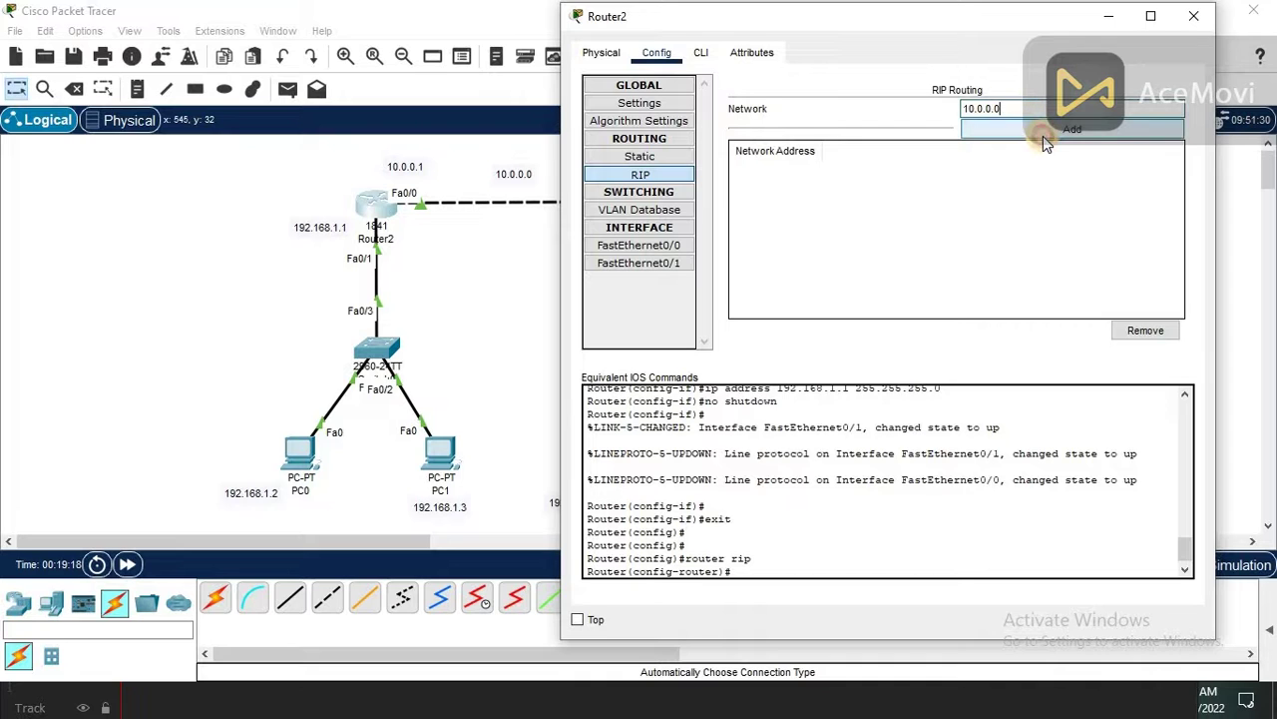
left_click(1045, 138)
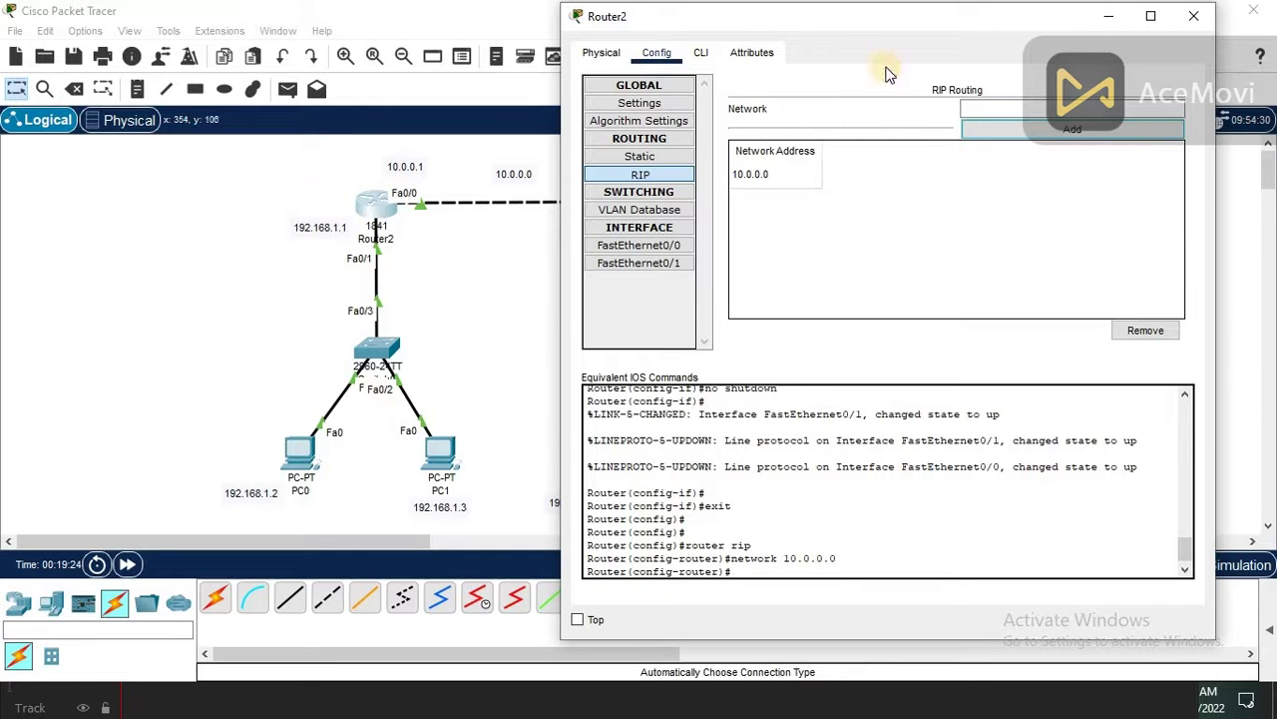
Add the network 192.168.1.0 to Router2's RIP routing and close the router's window.
left_click(997, 103)
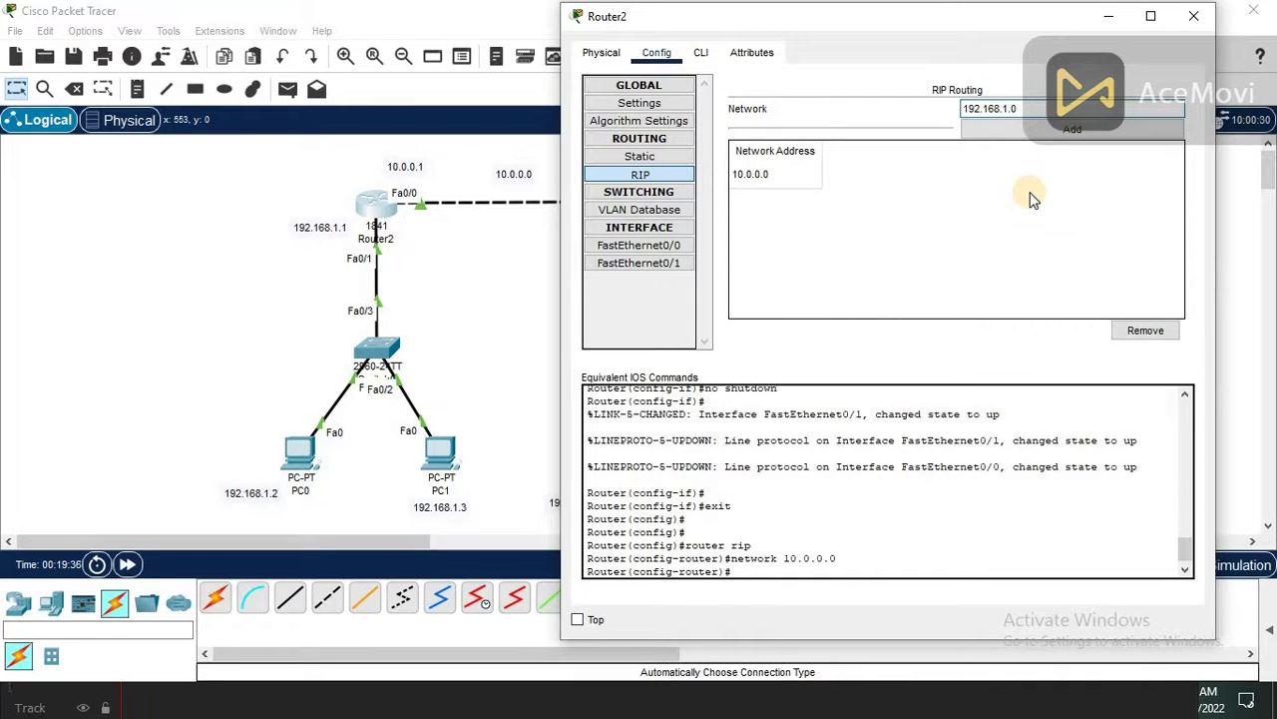
left_click(1087, 134)
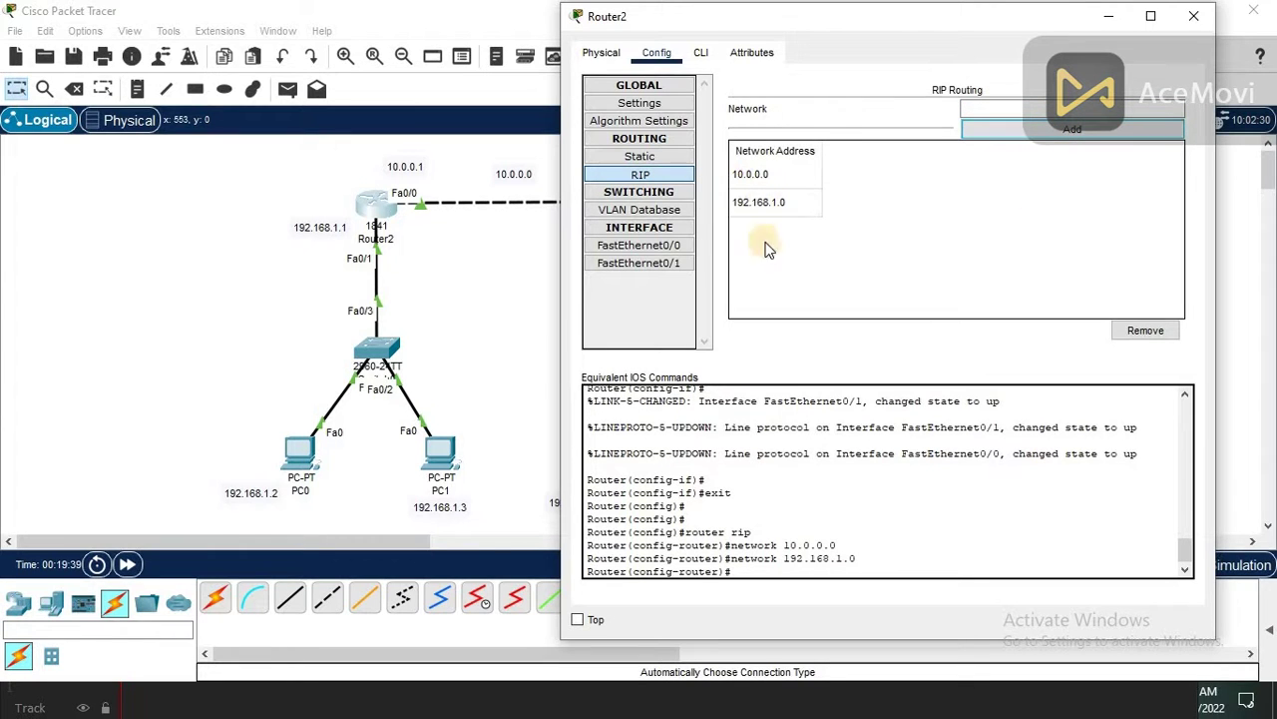
left_click(1194, 16)
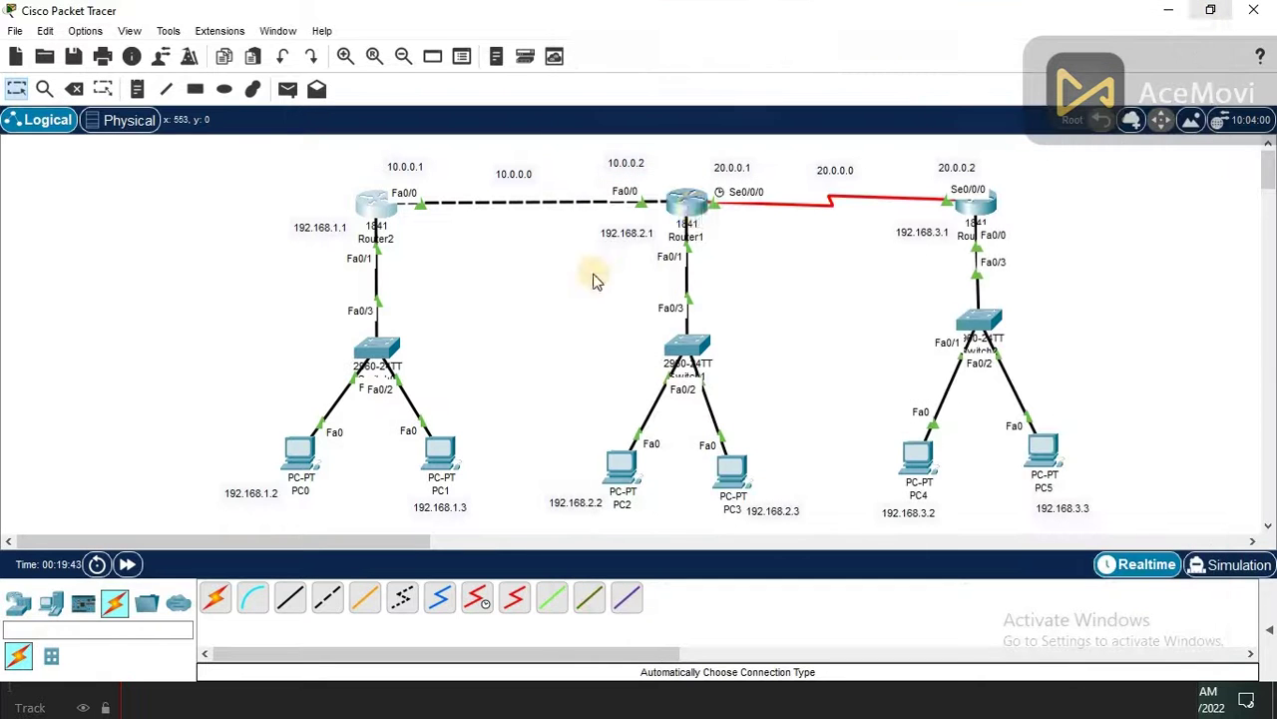
Add the network 10.0.0.0 to Router1's RIP routing configuration.
left_click(696, 215)
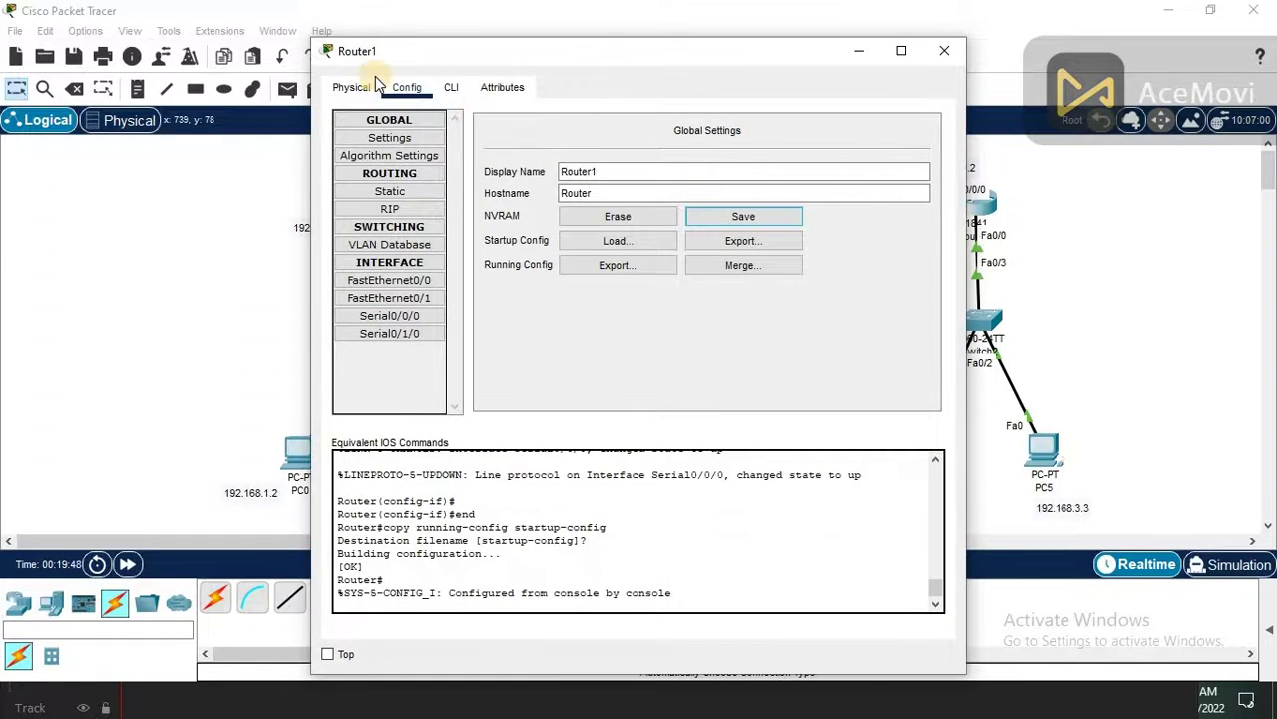
left_click_drag(551, 52, 755, 287)
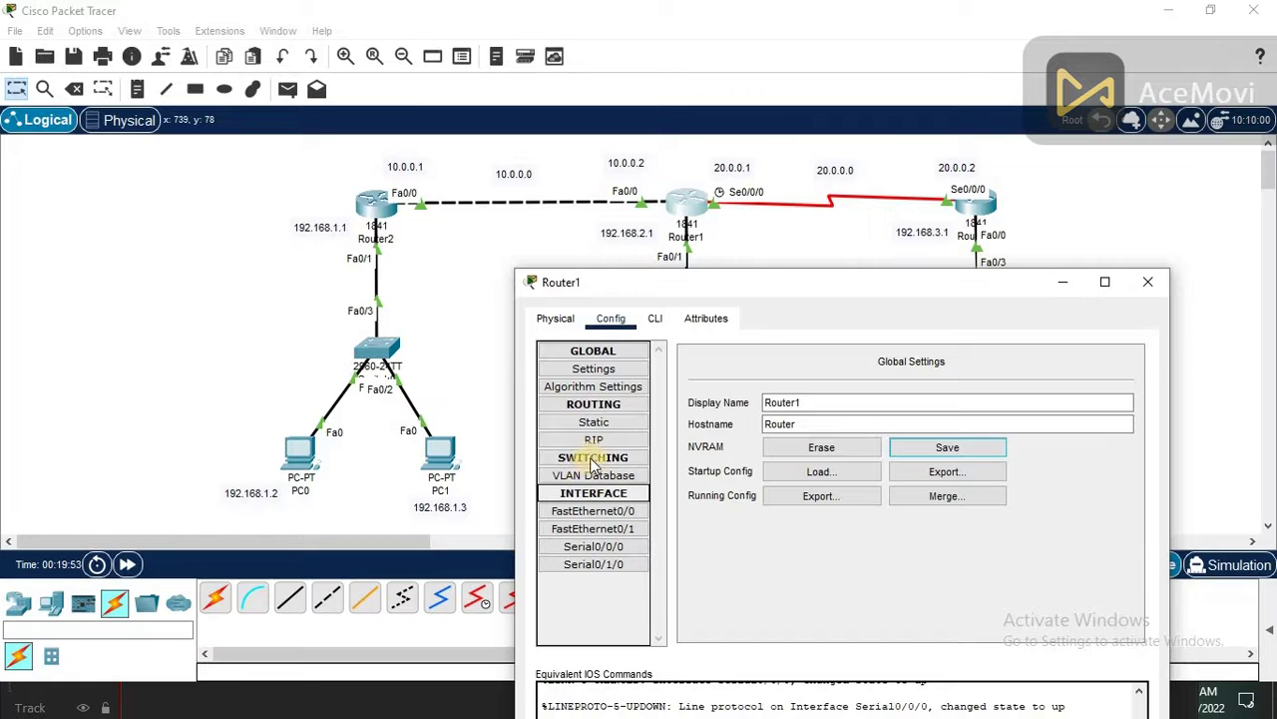
left_click(596, 441)
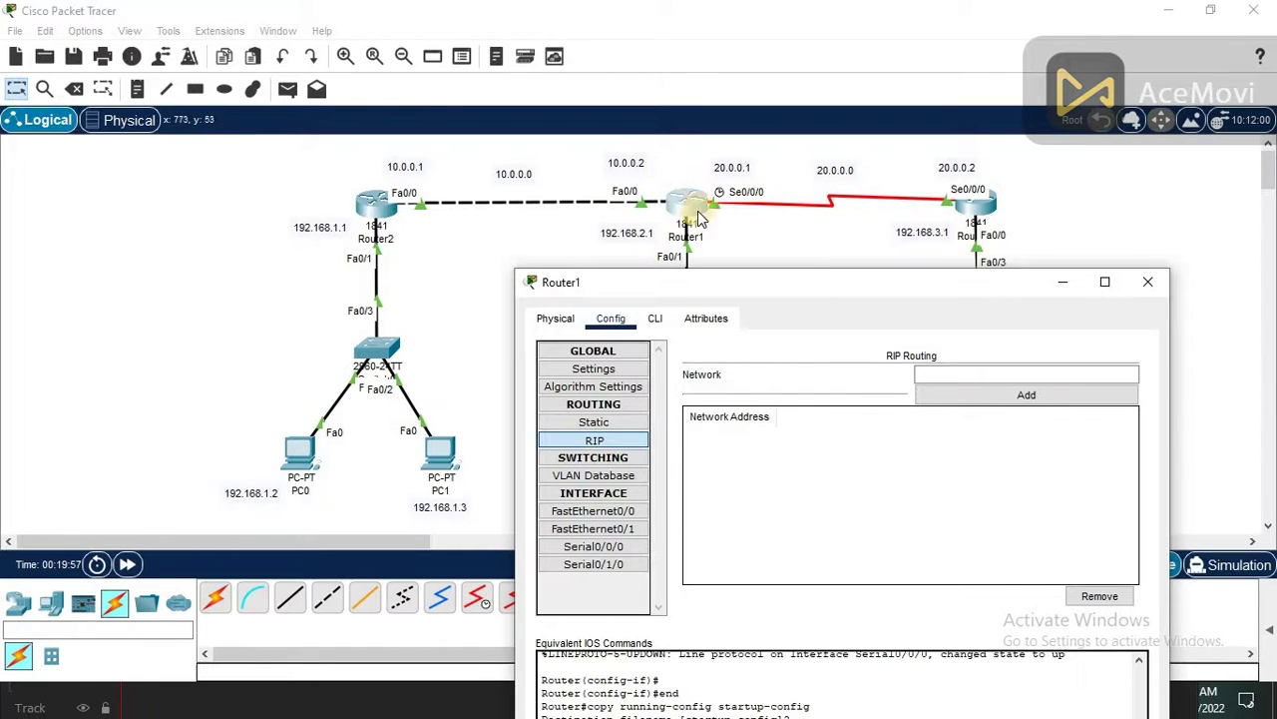
left_click(998, 374)
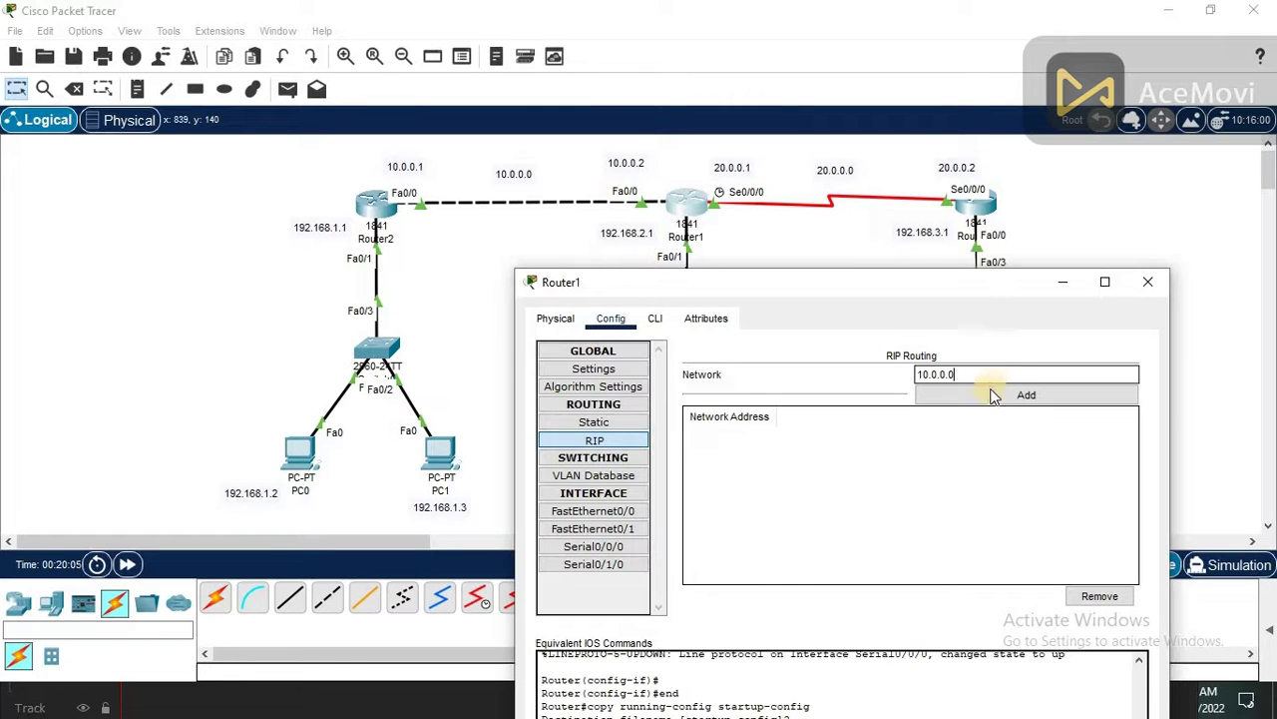
left_click(993, 396)
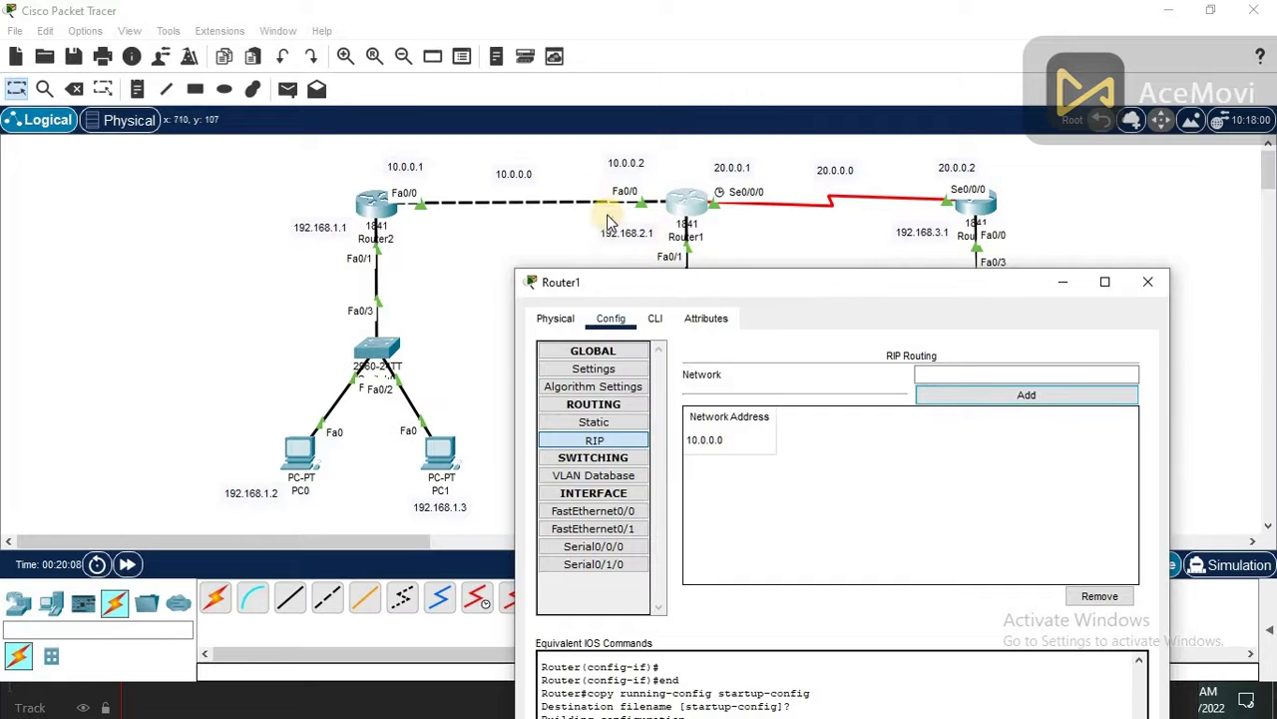
Add the network 192.168.2.0 to Router1's RIP routing configuration.
left_click(952, 377)
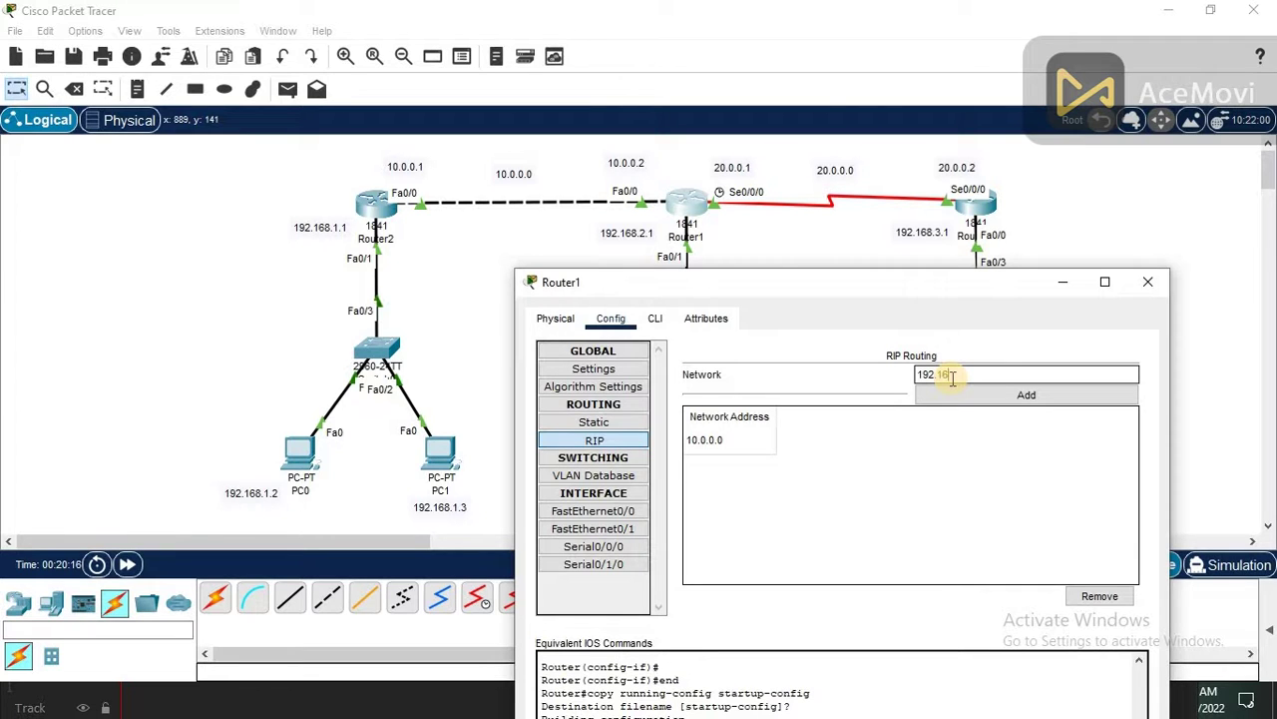
type("192.168.2.0")
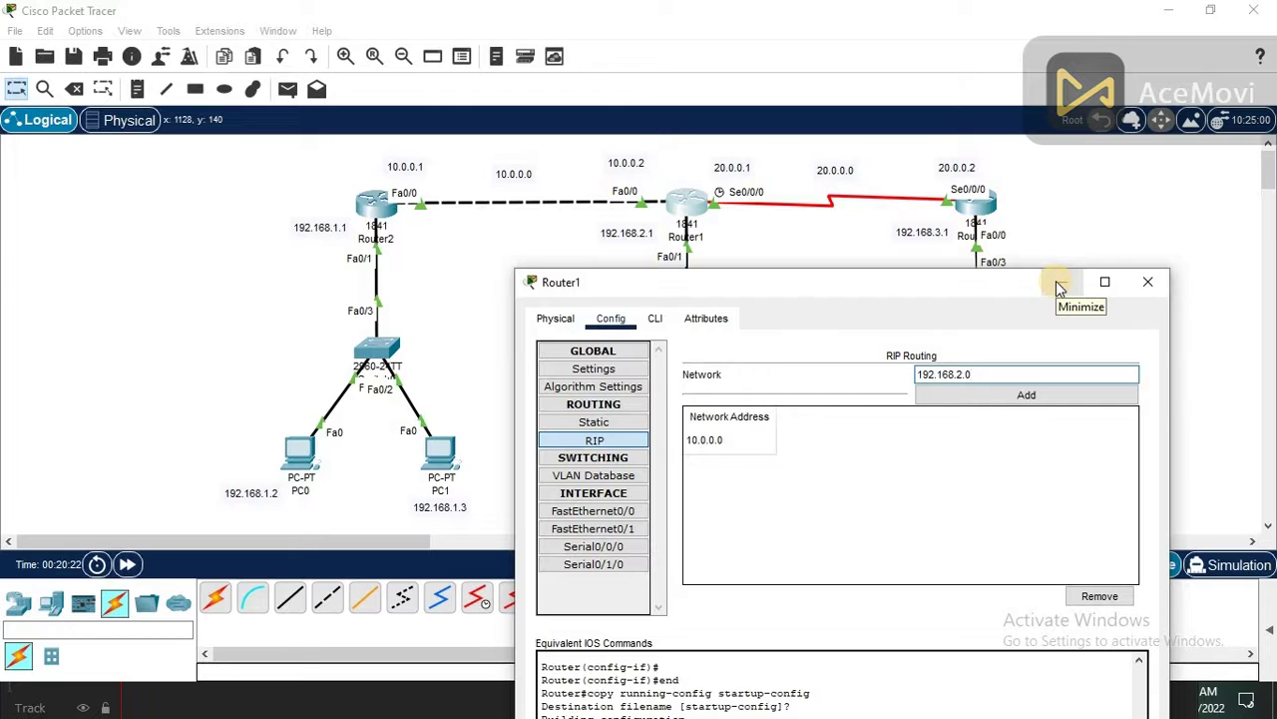
left_click(1006, 399)
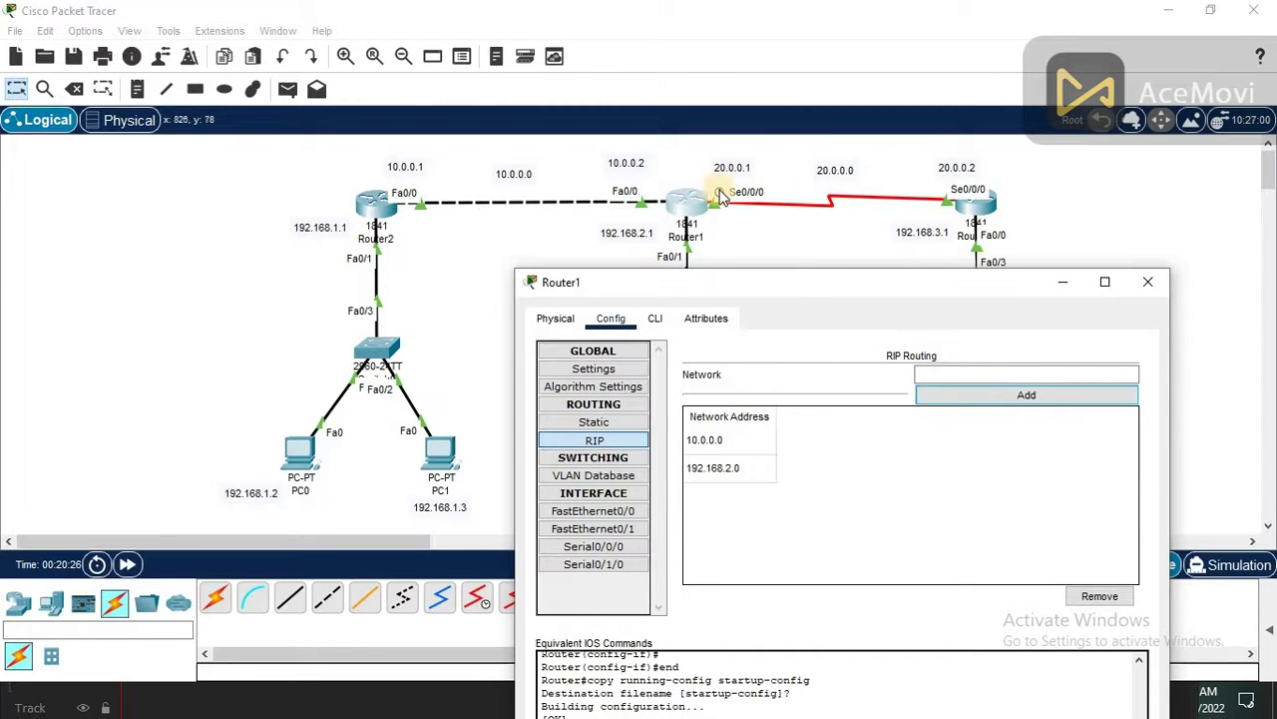
Add the network 20.0.0.0 to Router1's RIP routing and close the router's window.
left_click(960, 375)
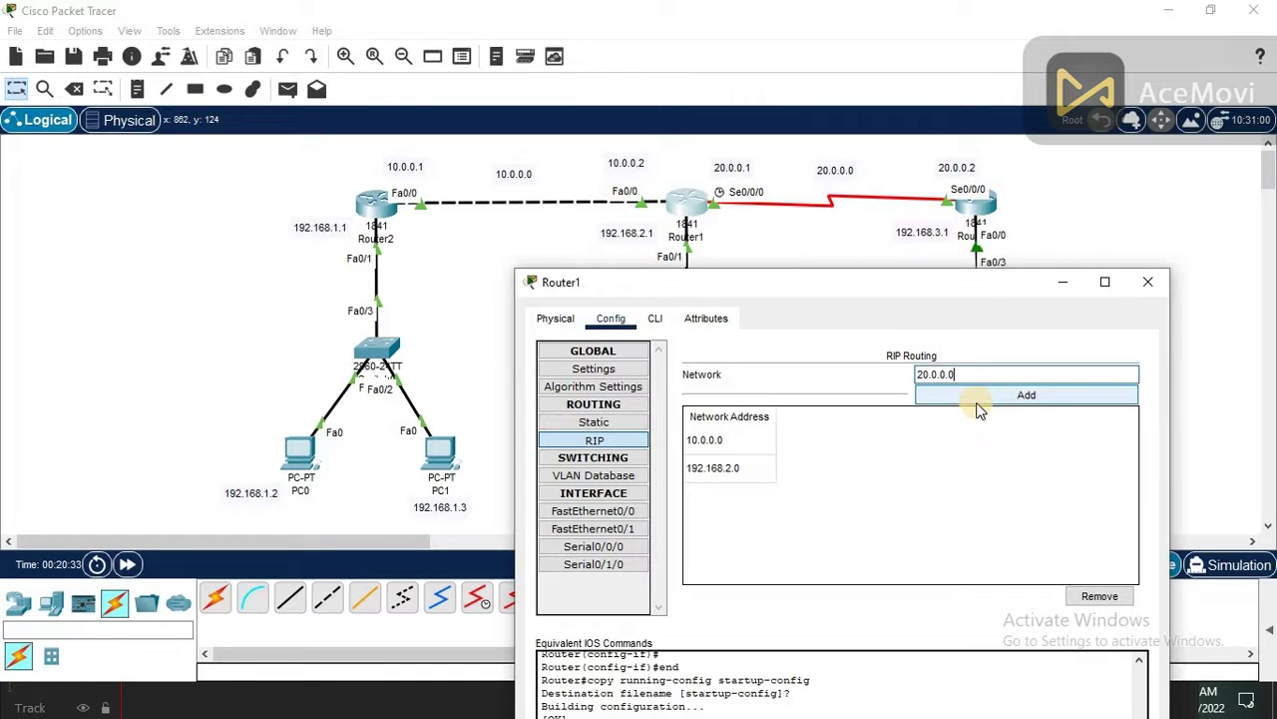
left_click(978, 404)
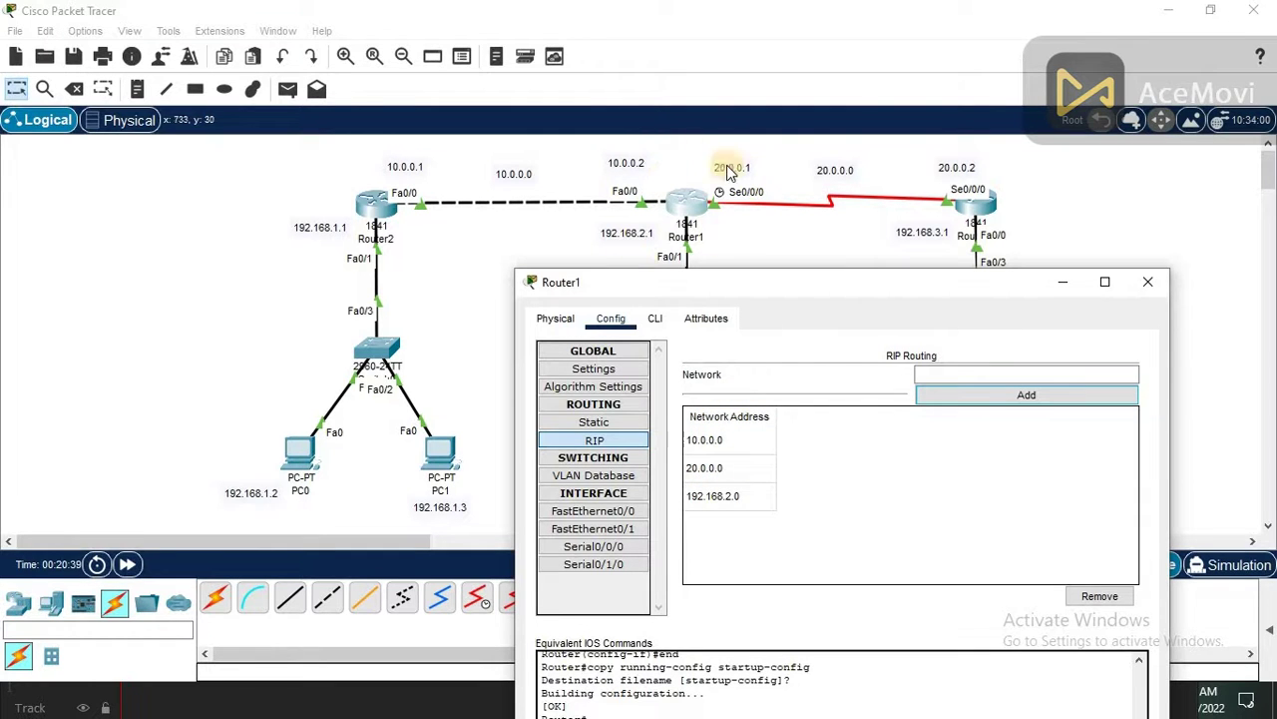
left_click(1157, 285)
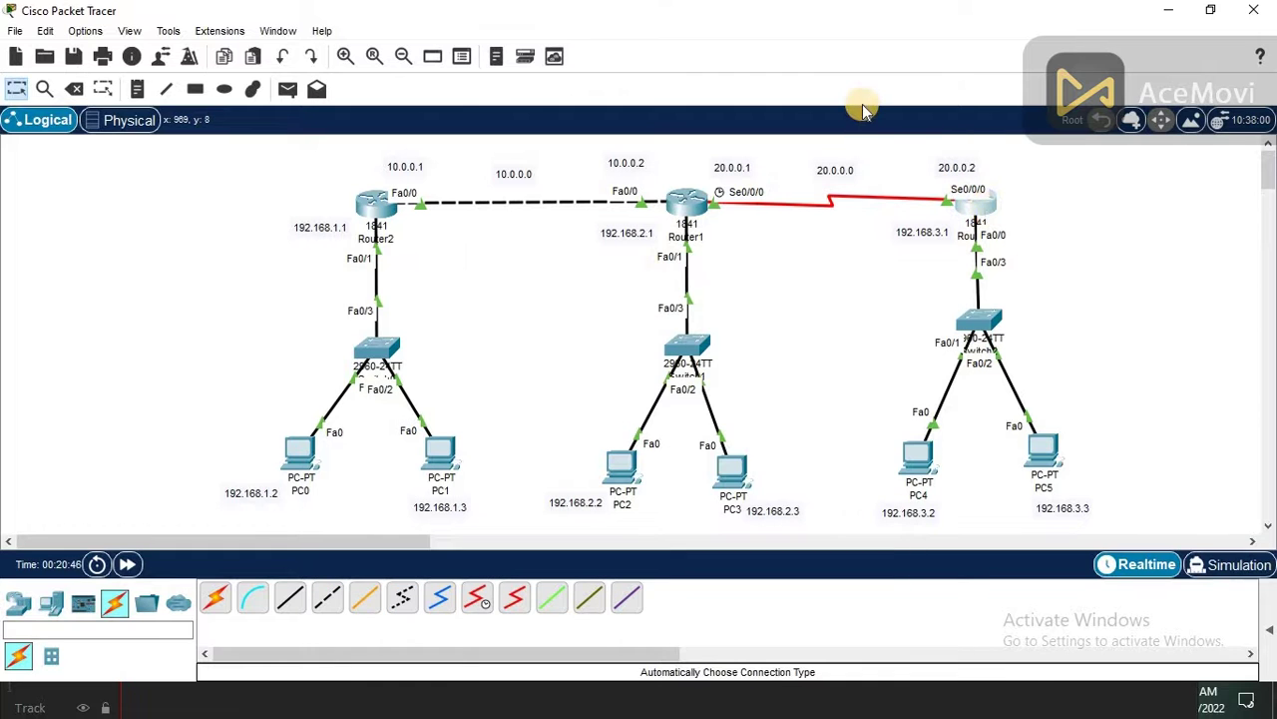
Open Router0's RIP routing configuration and add the network 20.0.0.0.
left_click(973, 206)
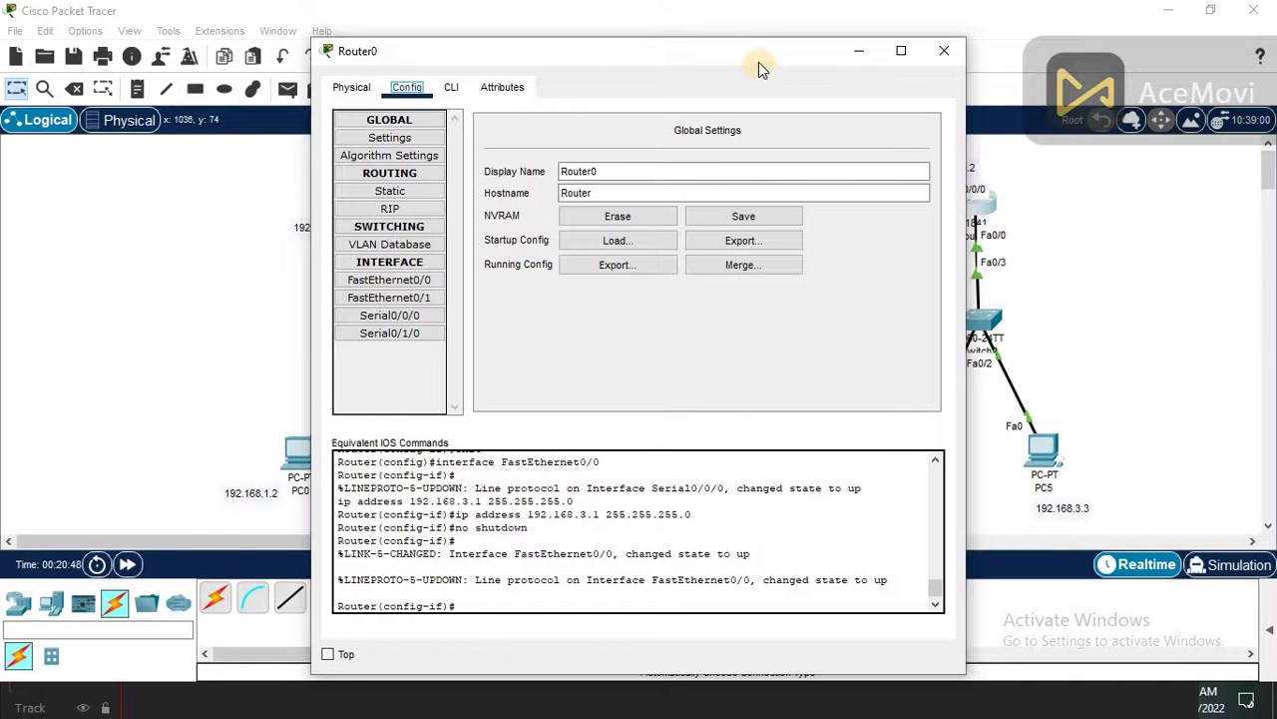
left_click_drag(756, 57, 532, 38)
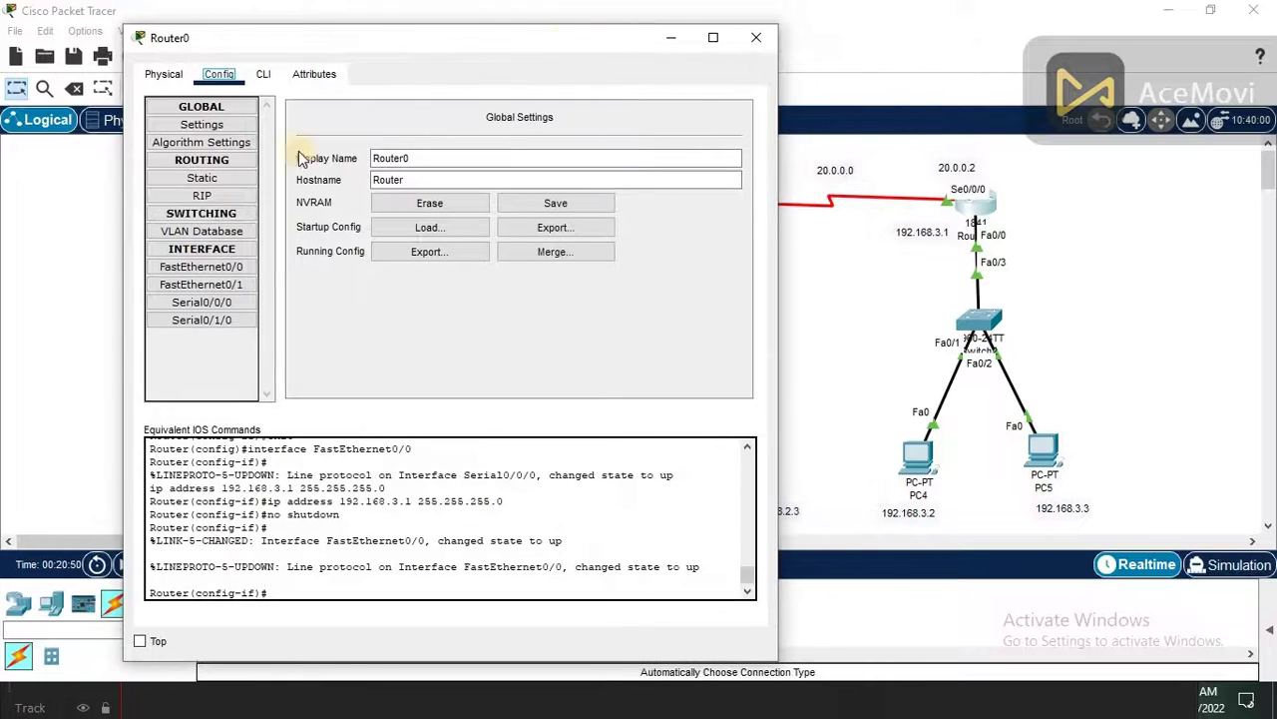
left_click(219, 197)
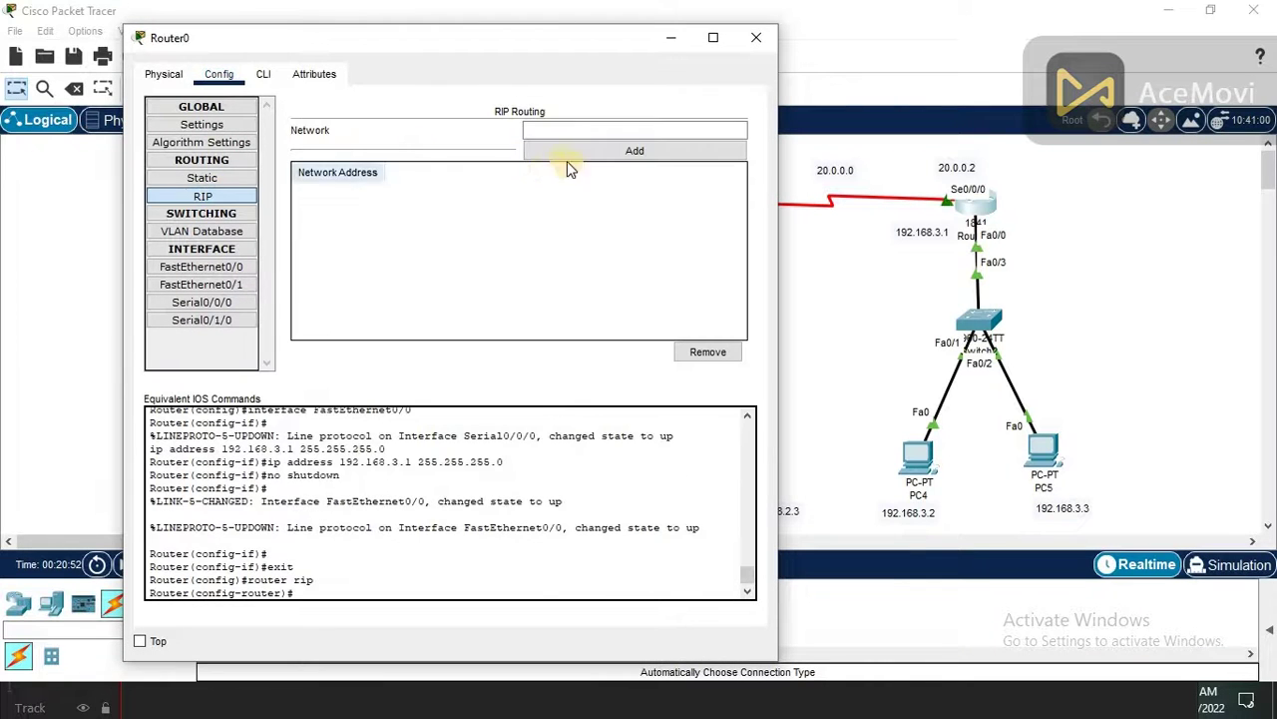
left_click(609, 131)
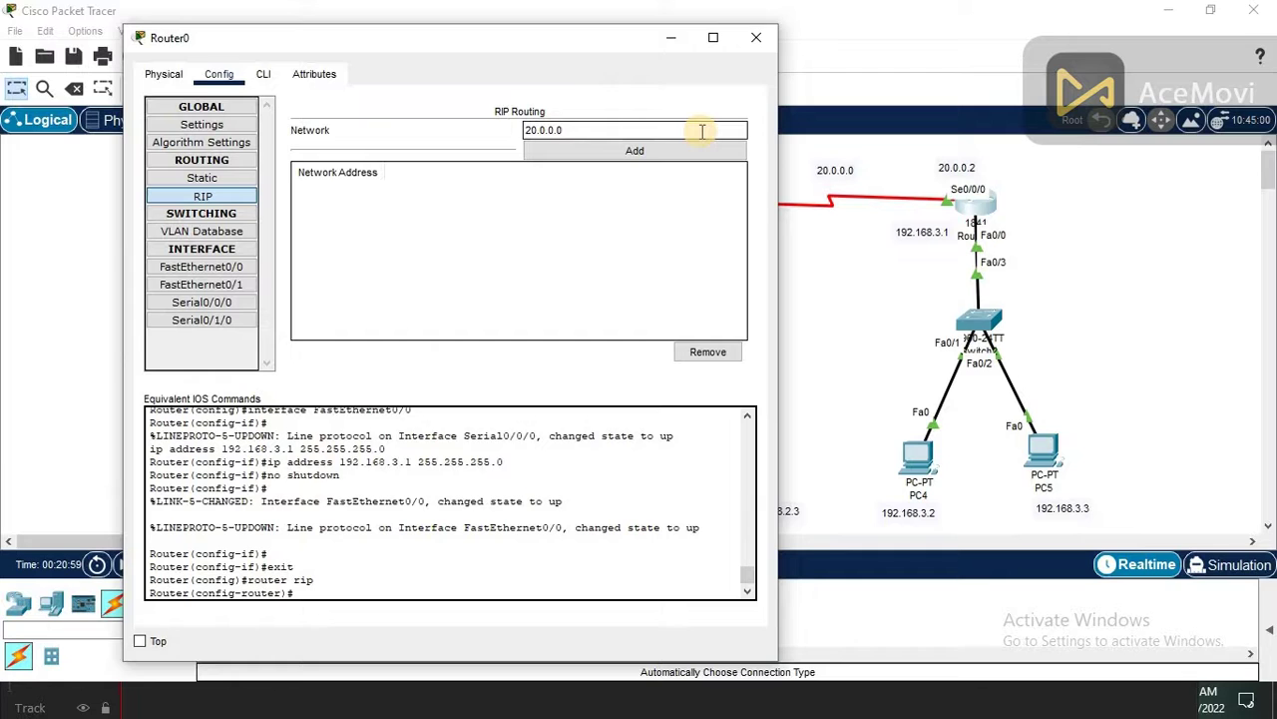
left_click(680, 149)
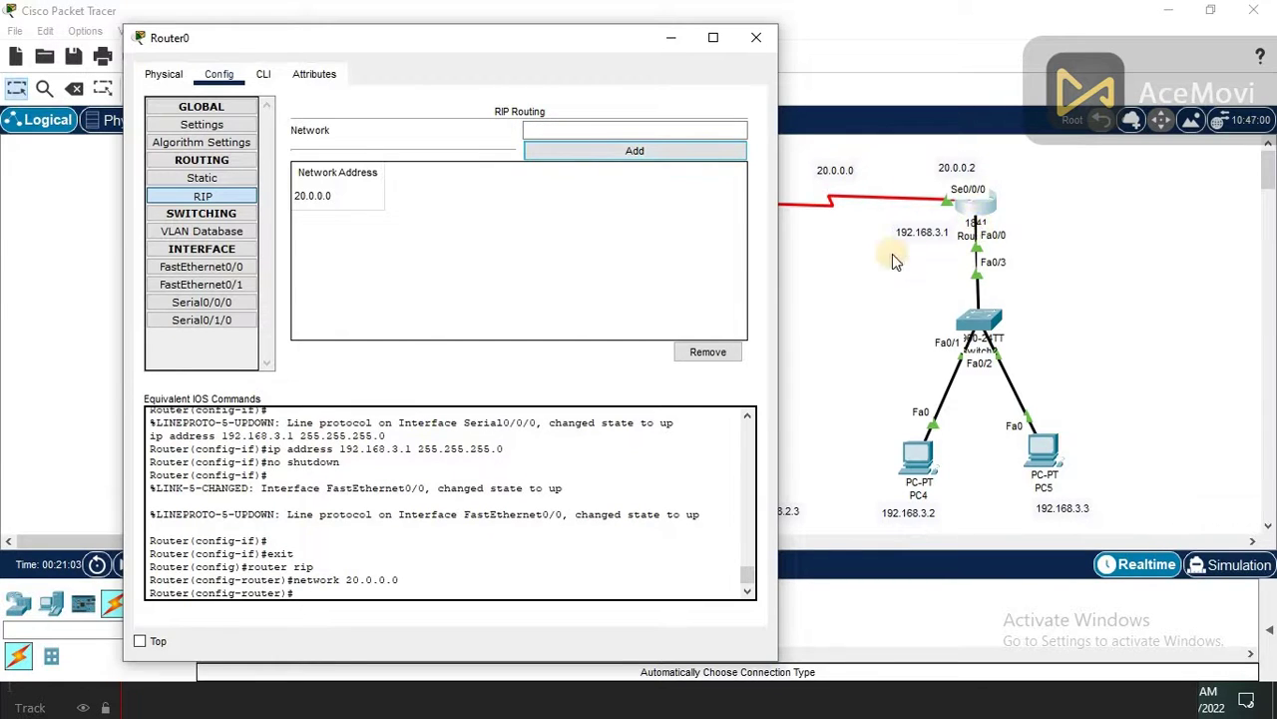
Add the network 192.168.3.0 to Router0's RIP routing and close the router's window.
left_click(689, 130)
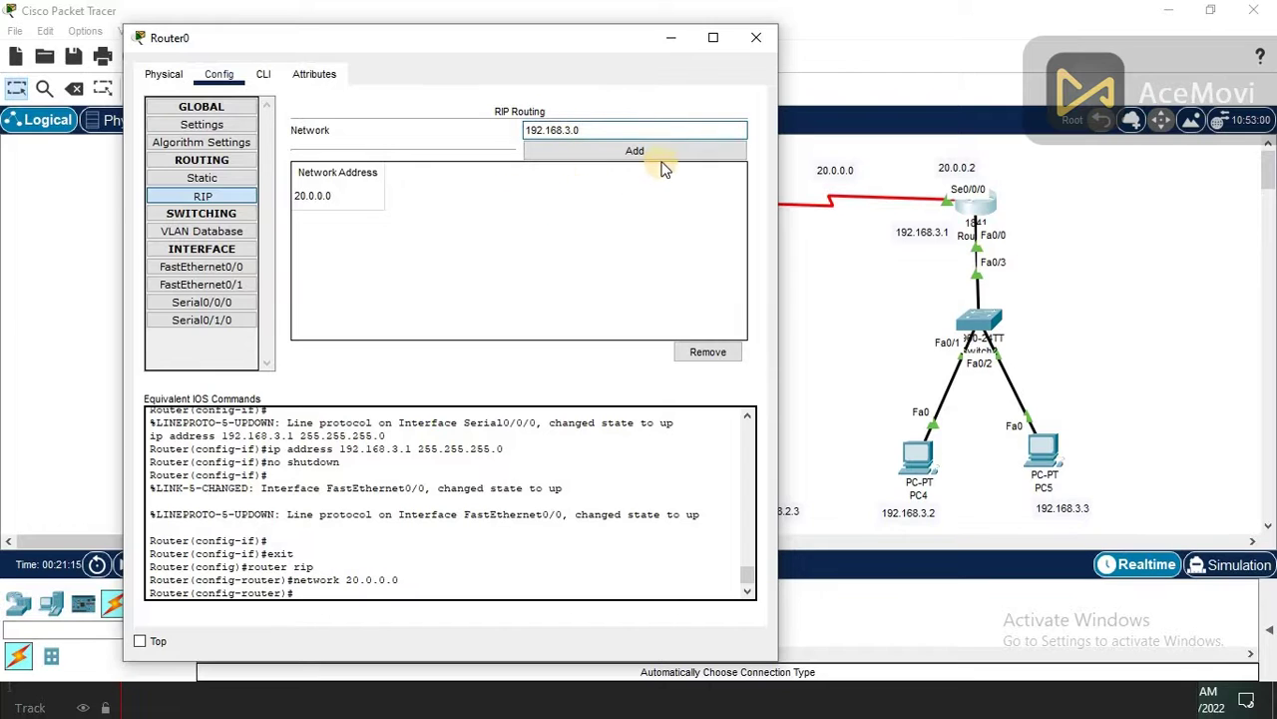
left_click(663, 156)
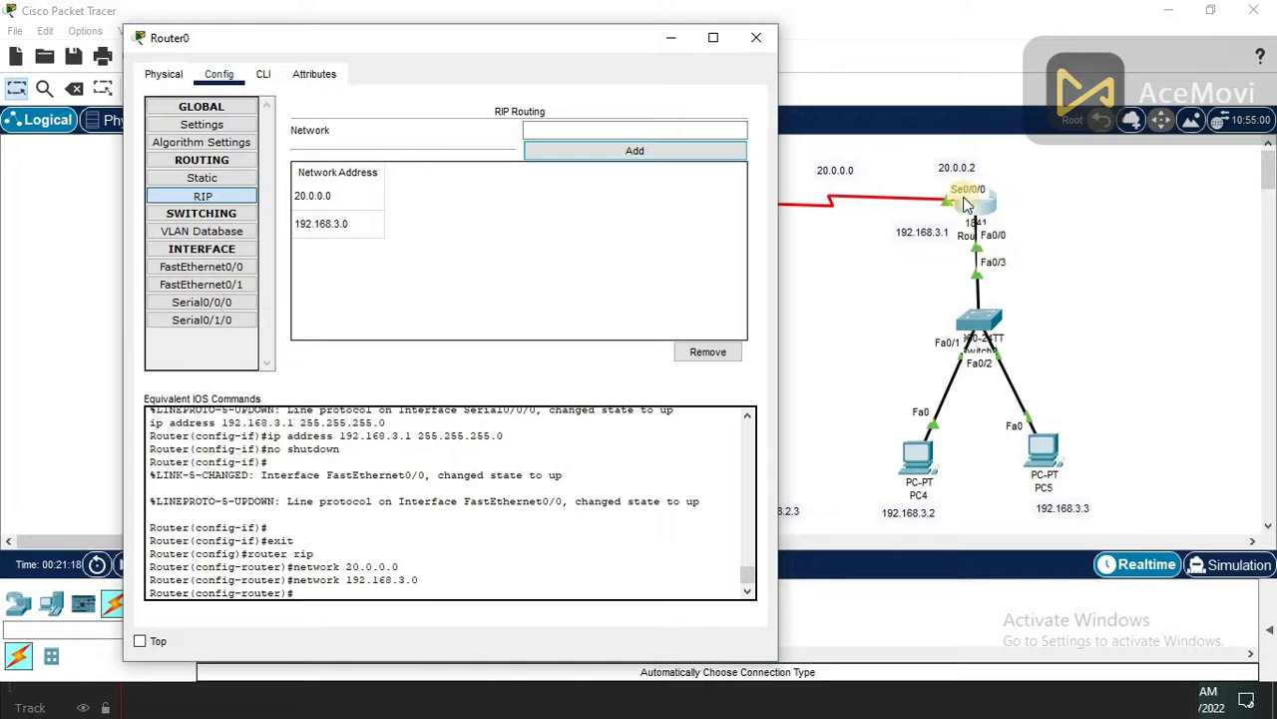
left_click(757, 40)
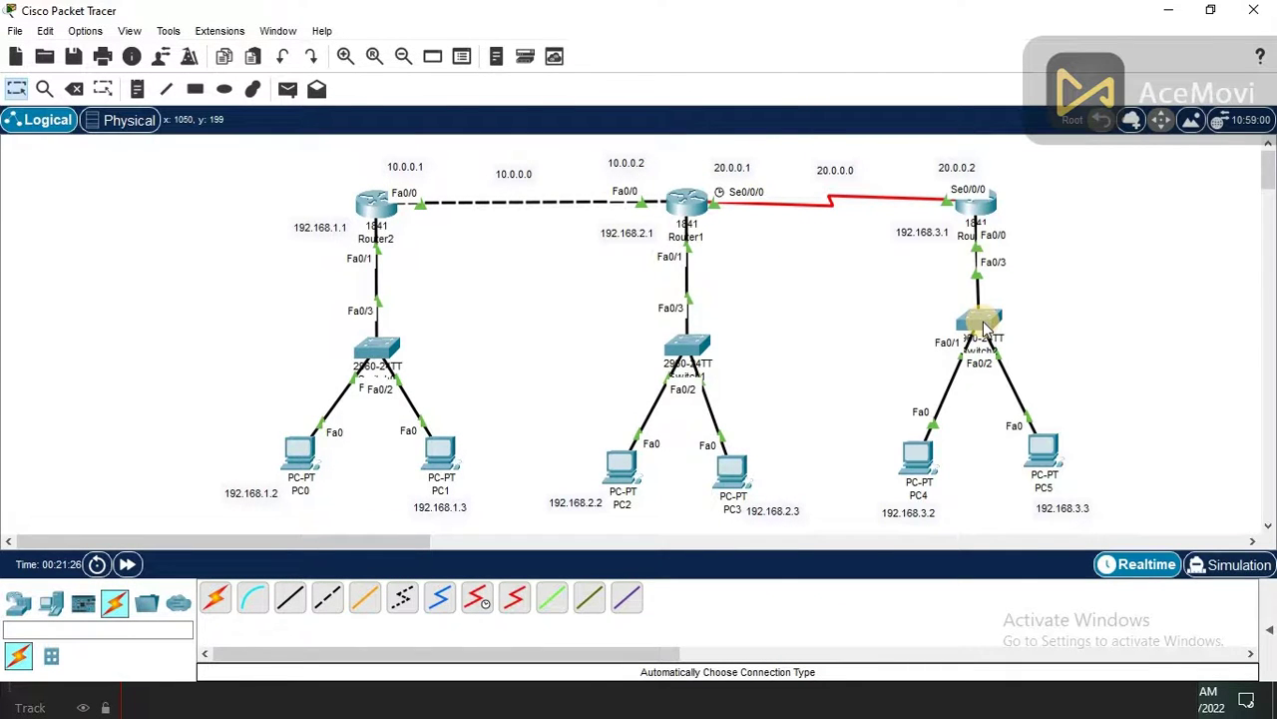
Show the PDU list and send a simple PDU from PC0 to PC5 to test connectivity.
mouse_move(985, 326)
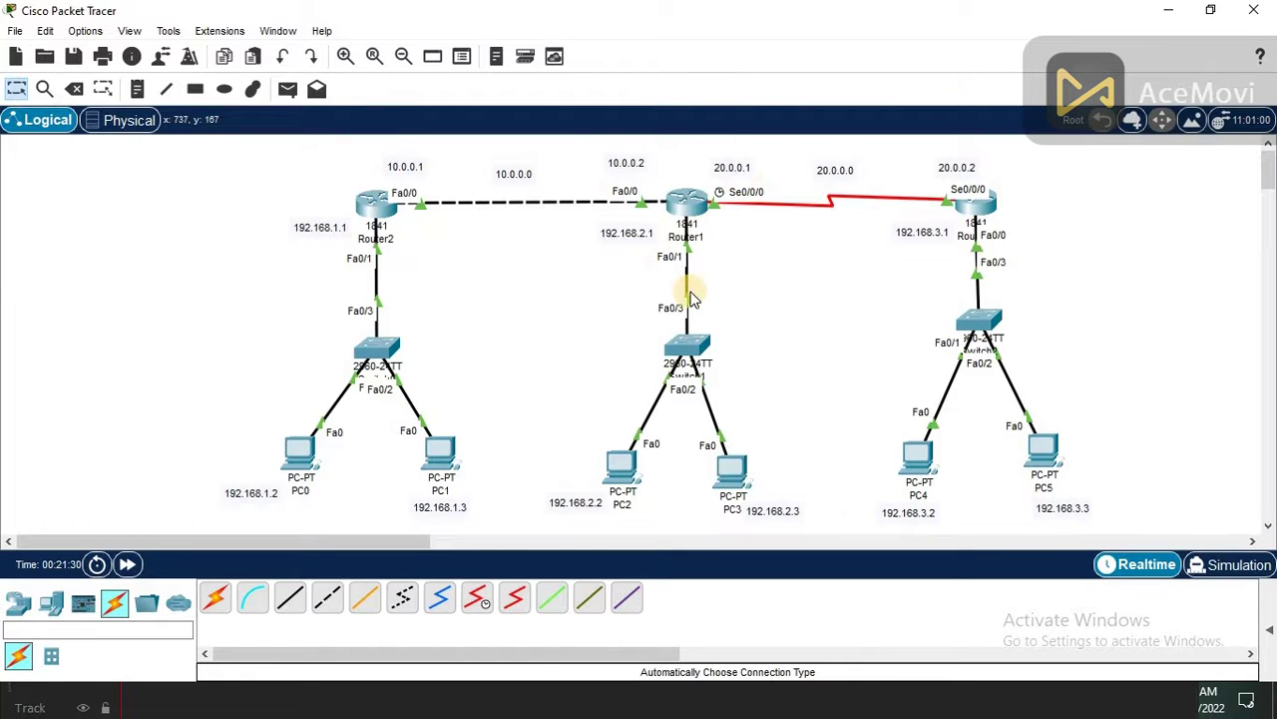
left_click(1269, 635)
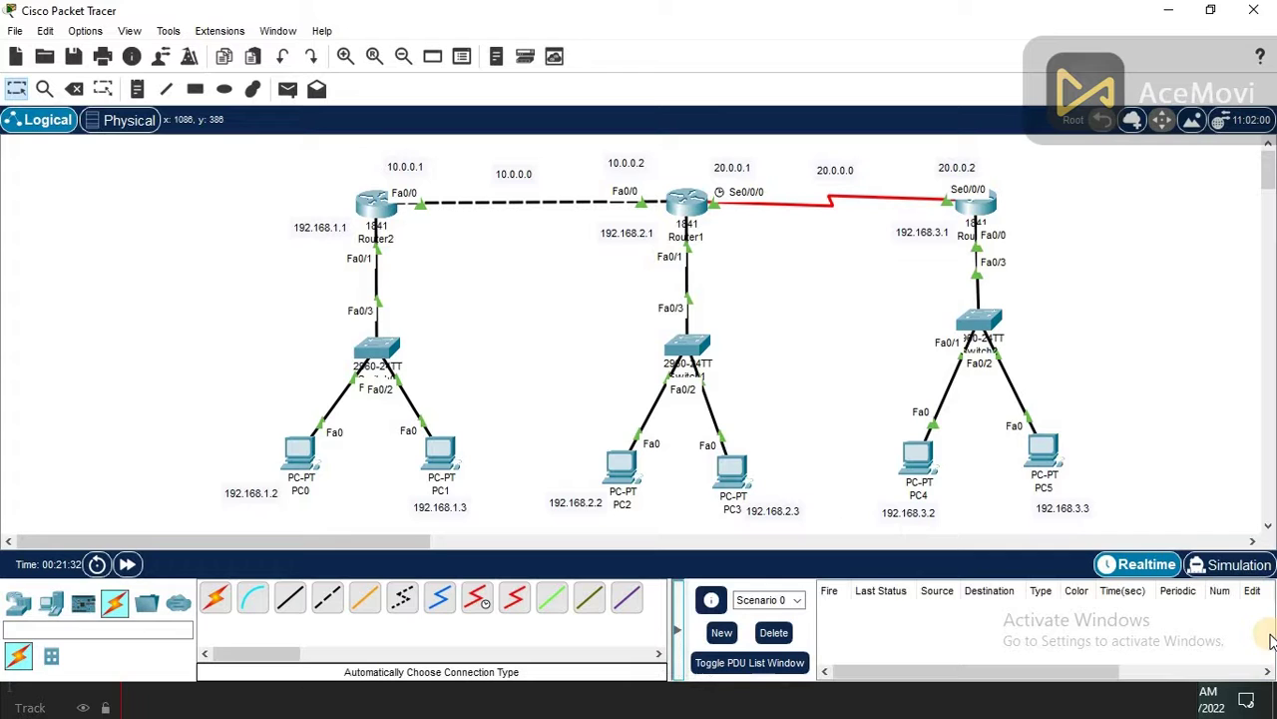
left_click(288, 89)
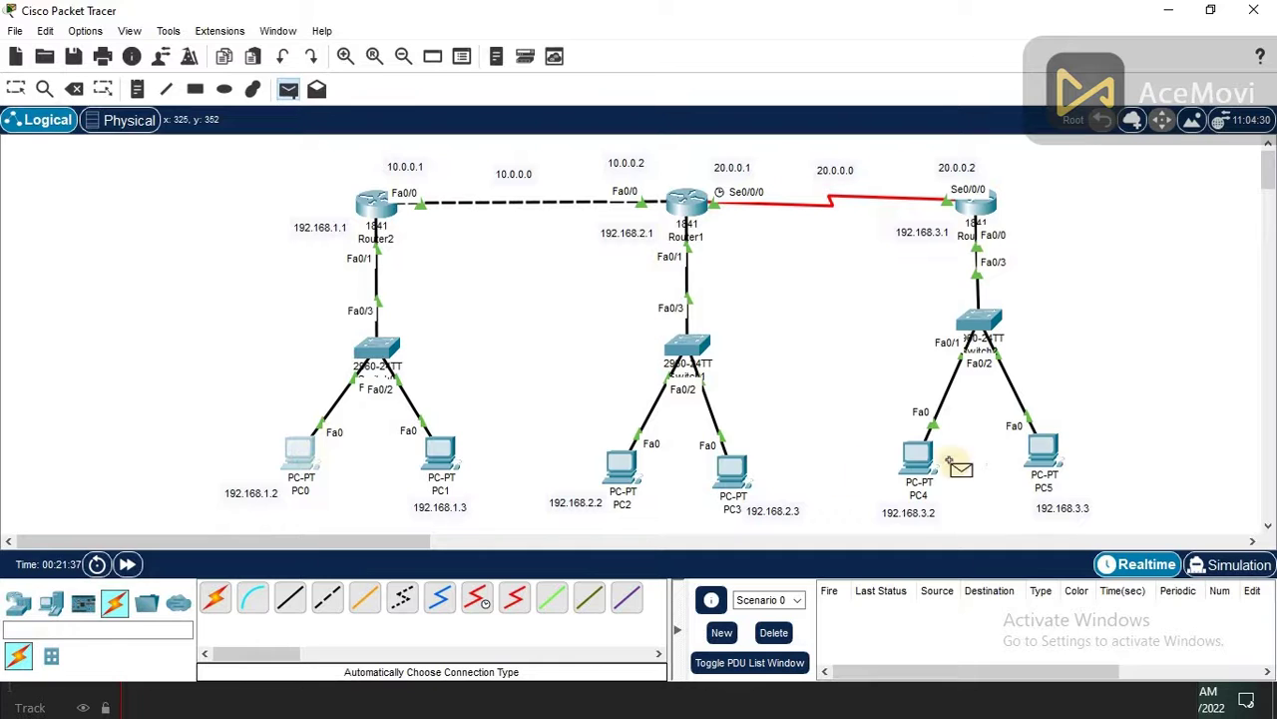
left_click(1043, 454)
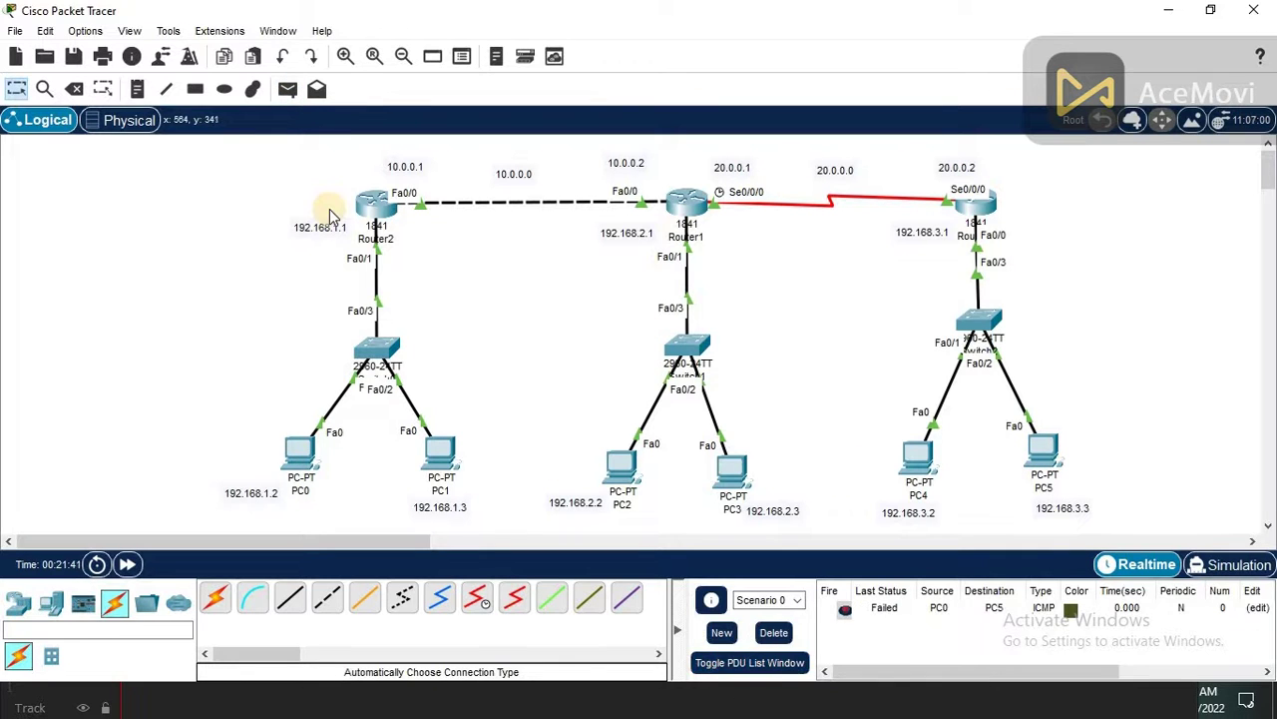
Send simple test PDUs from PC1 to PC4 and from PC1 to PC2.
left_click(287, 89)
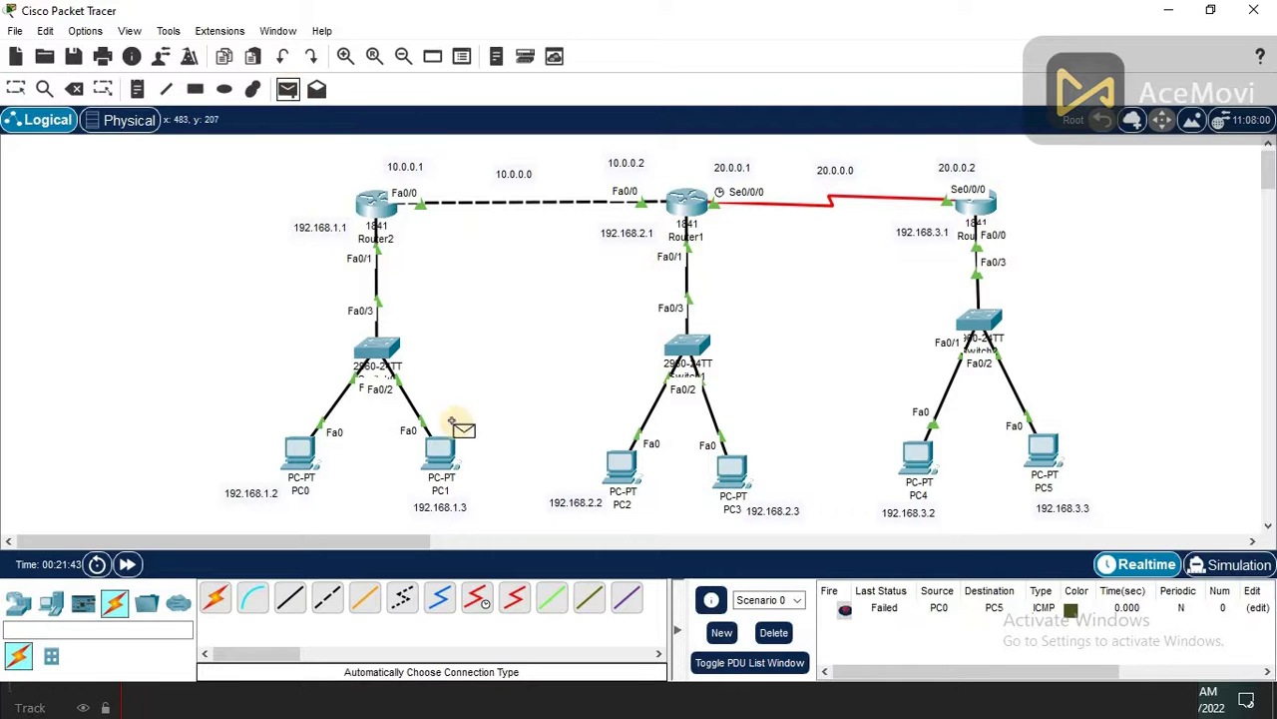
left_click(445, 451)
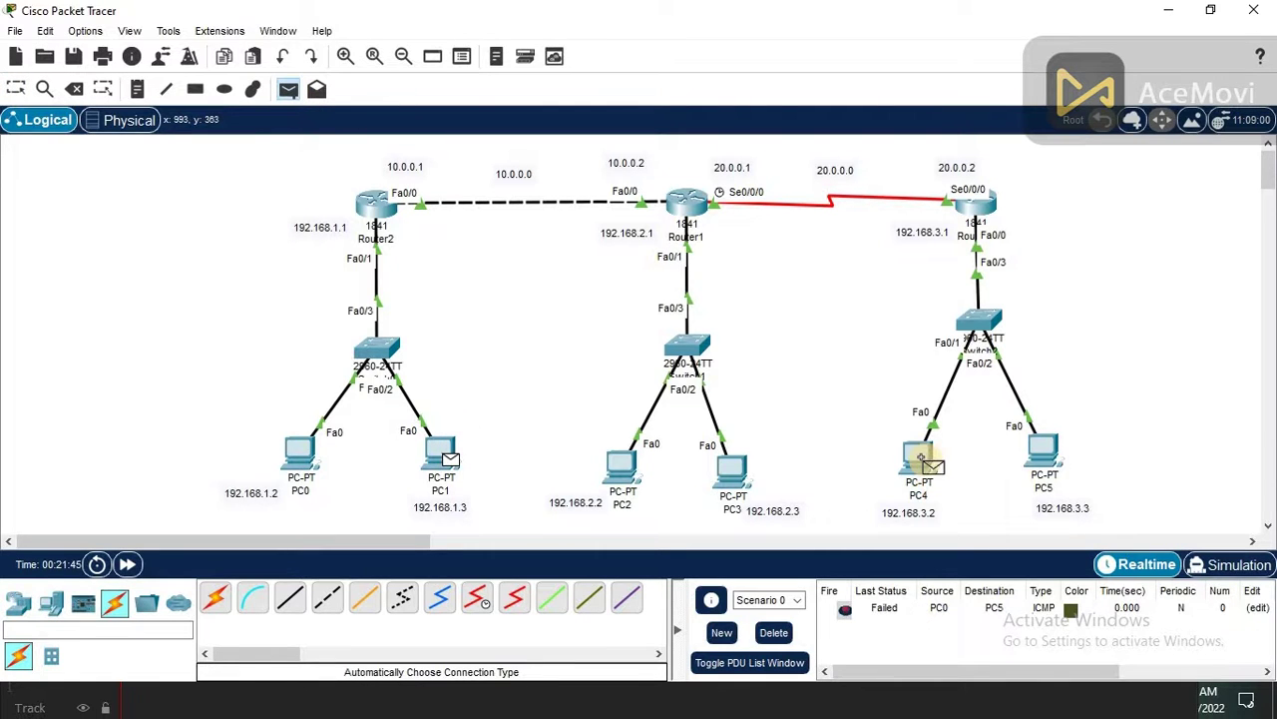
left_click(918, 457)
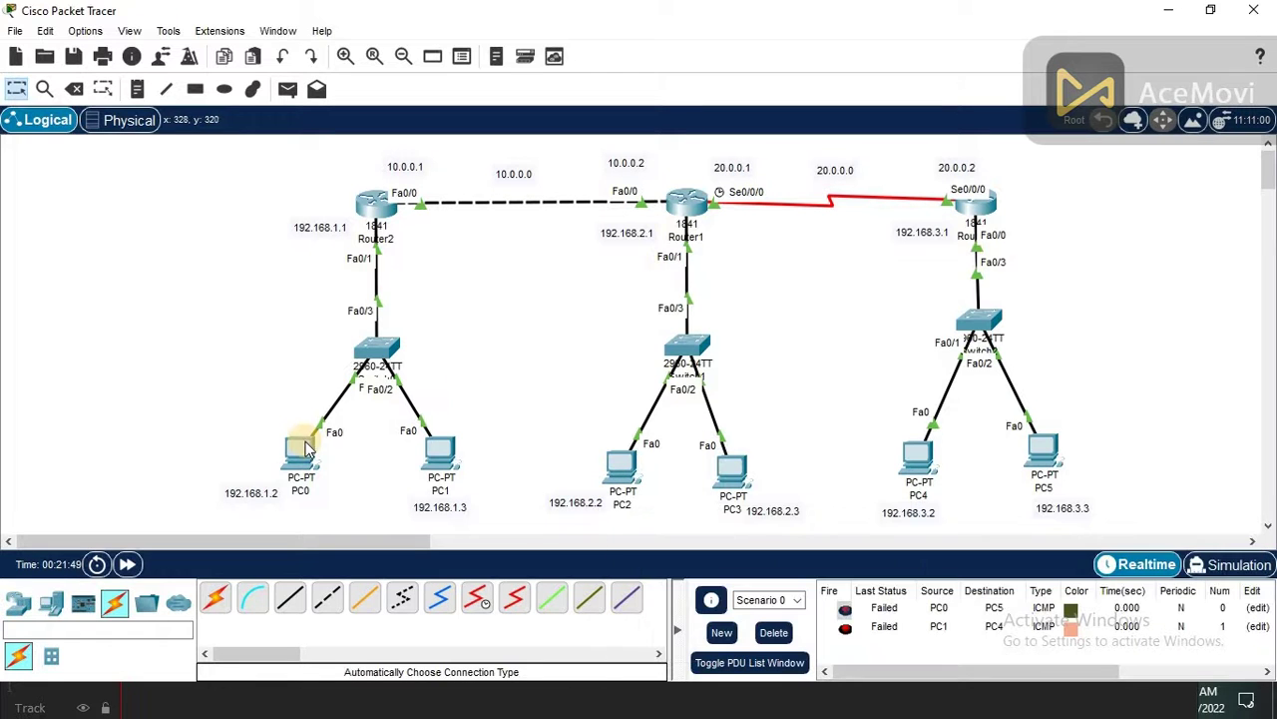
left_click(288, 98)
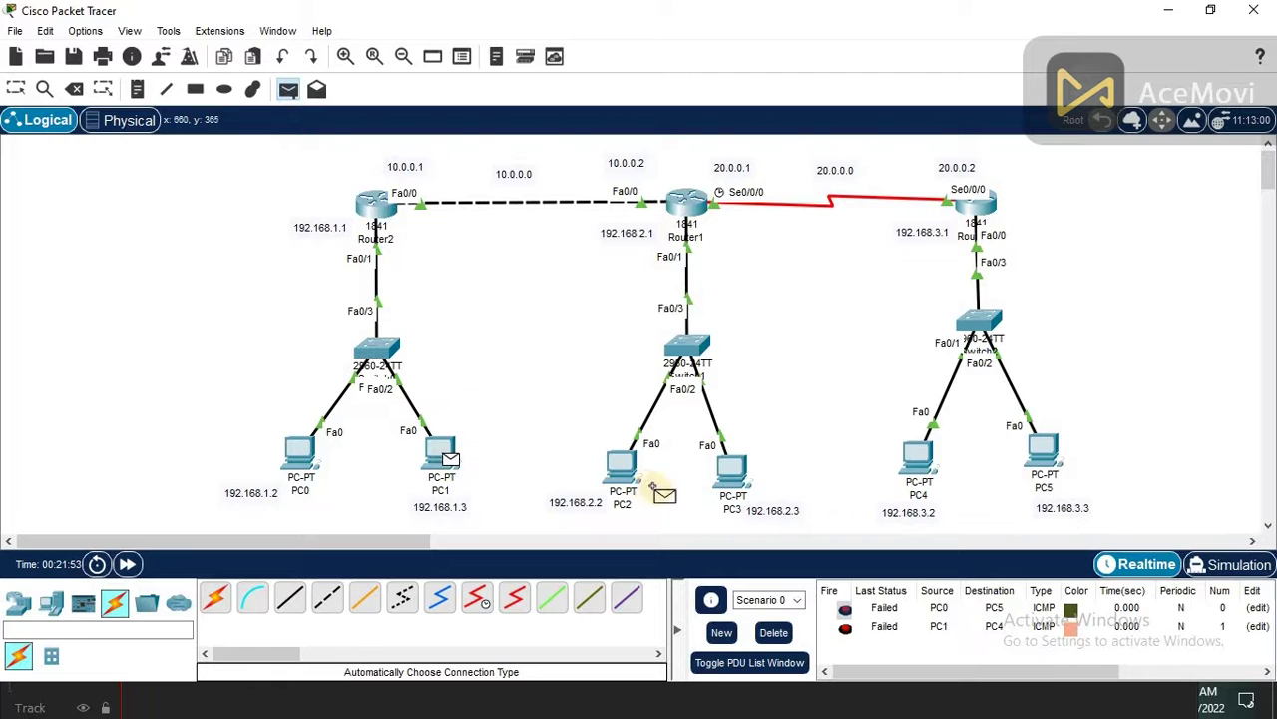
left_click(625, 467)
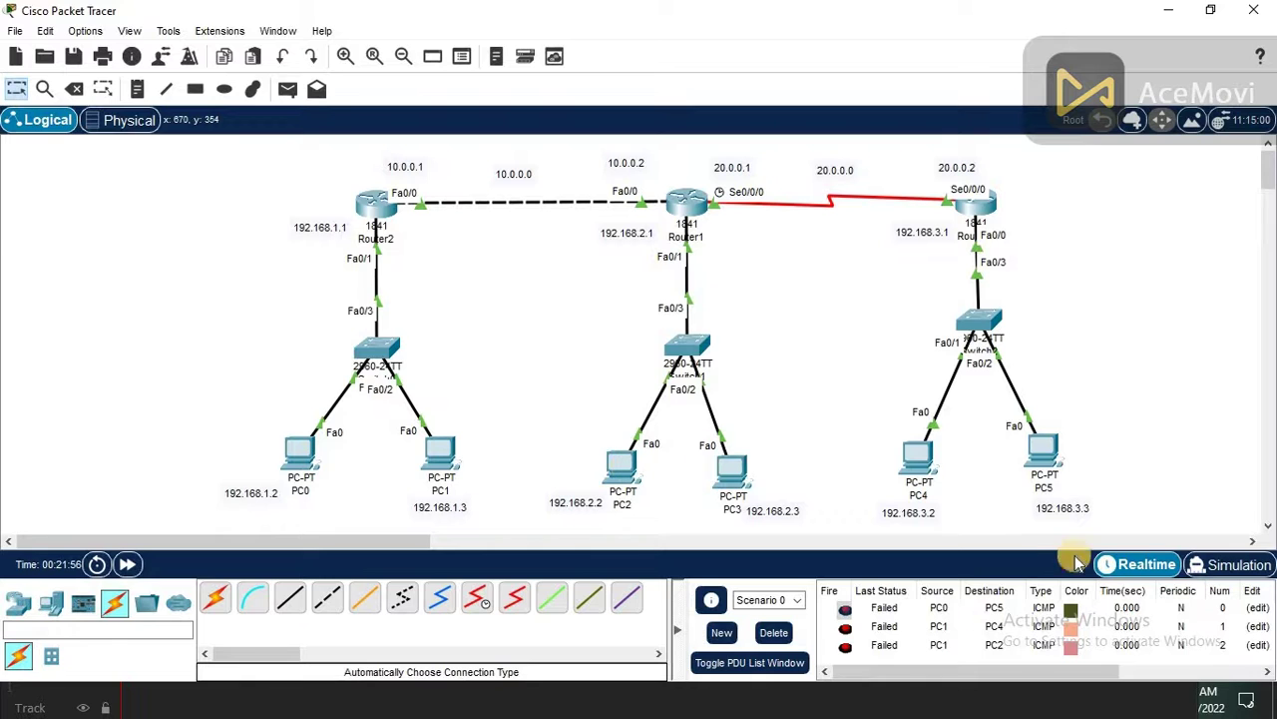
Fast-forward the network time and delete the test PDUs of Scenario 0.
mouse_move(1048, 439)
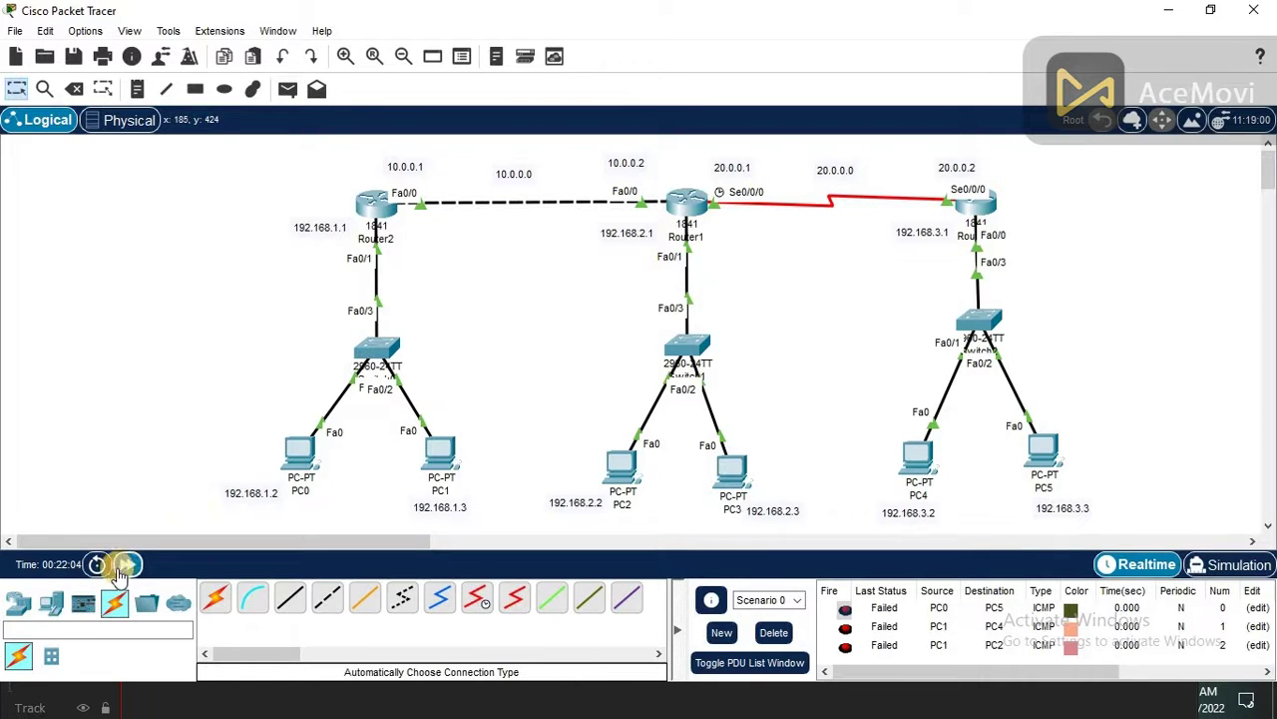
left_click(126, 565)
left_click(774, 631)
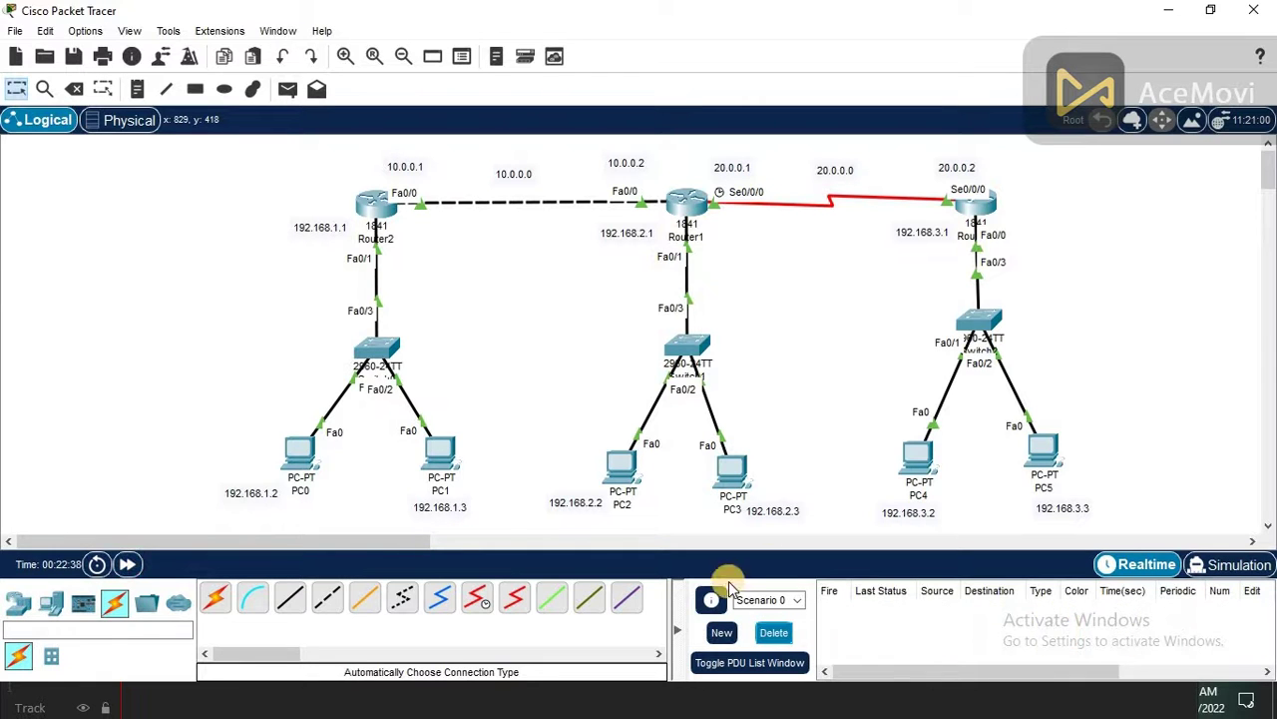
Send simple PDUs from PC0 to PC2, from PC1 to PC4 and from PC0 to PC5.
left_click(288, 89)
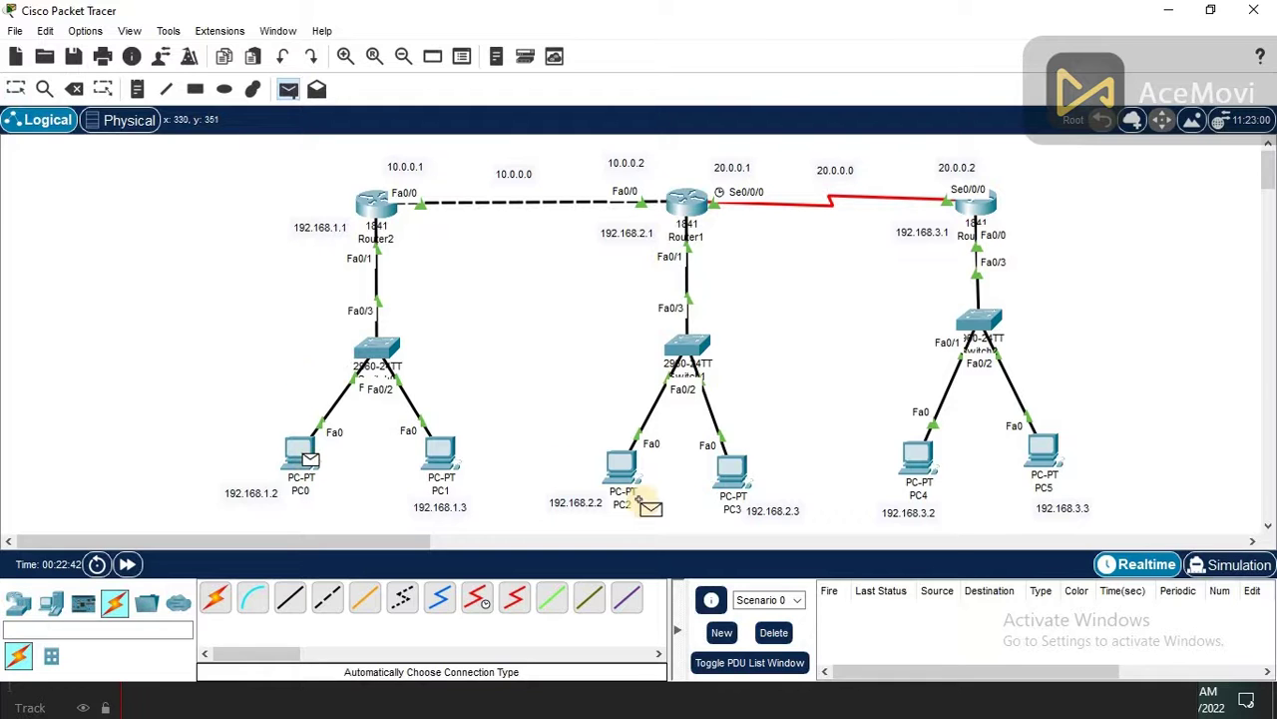
left_click(623, 465)
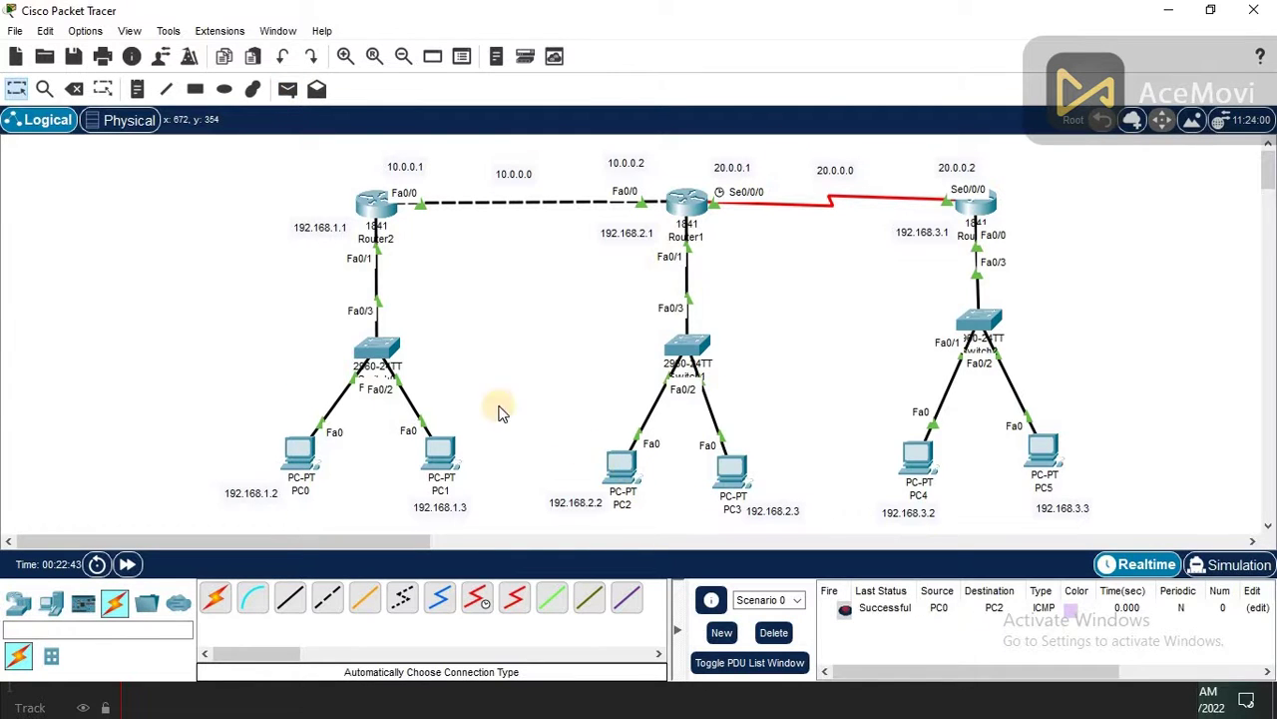
left_click(289, 90)
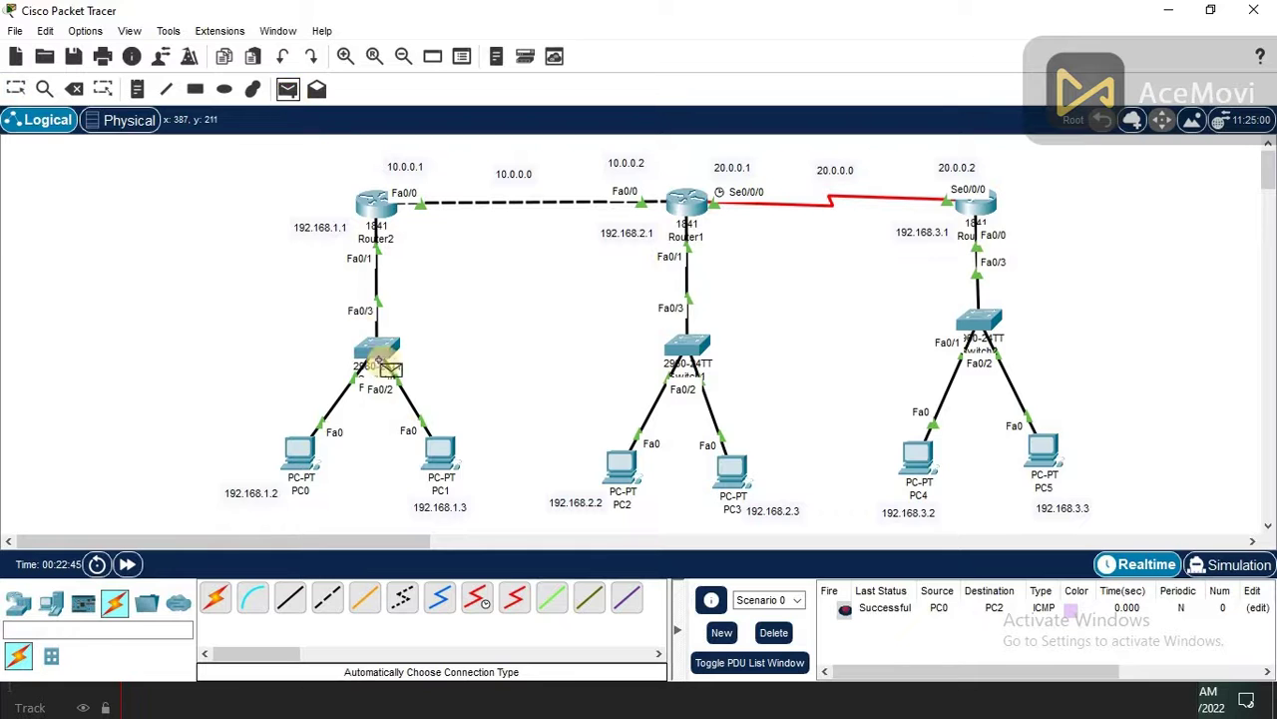
left_click(441, 454)
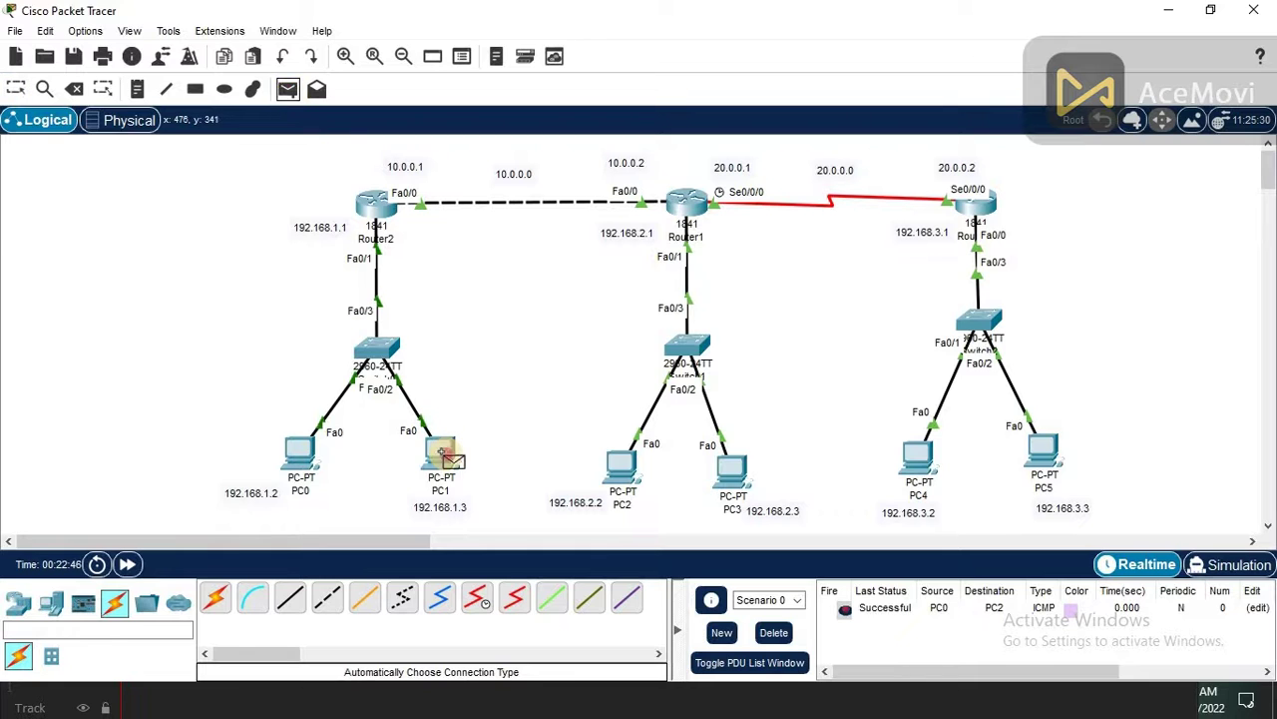
left_click(918, 454)
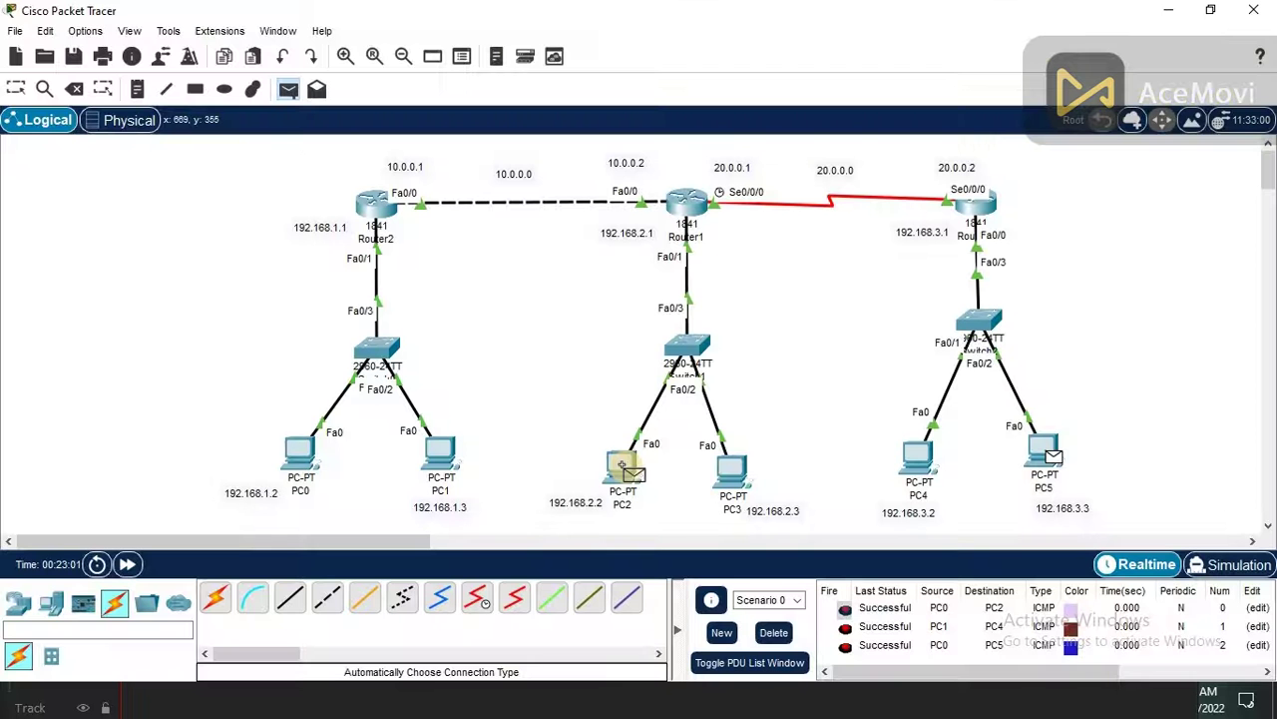
Send simple PDUs from PC5 to PC2 and from PC4 to PC2, checking the PDU list.
left_click(623, 463)
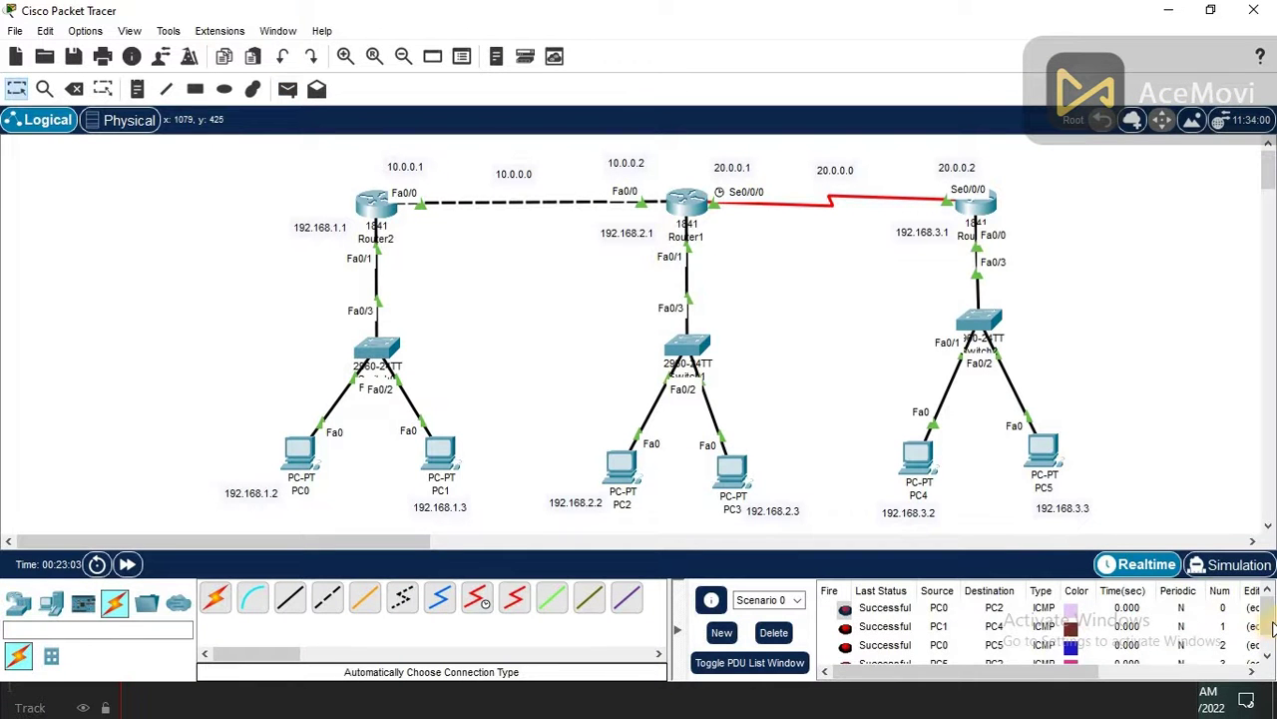
scroll(1272, 624, "down", 1)
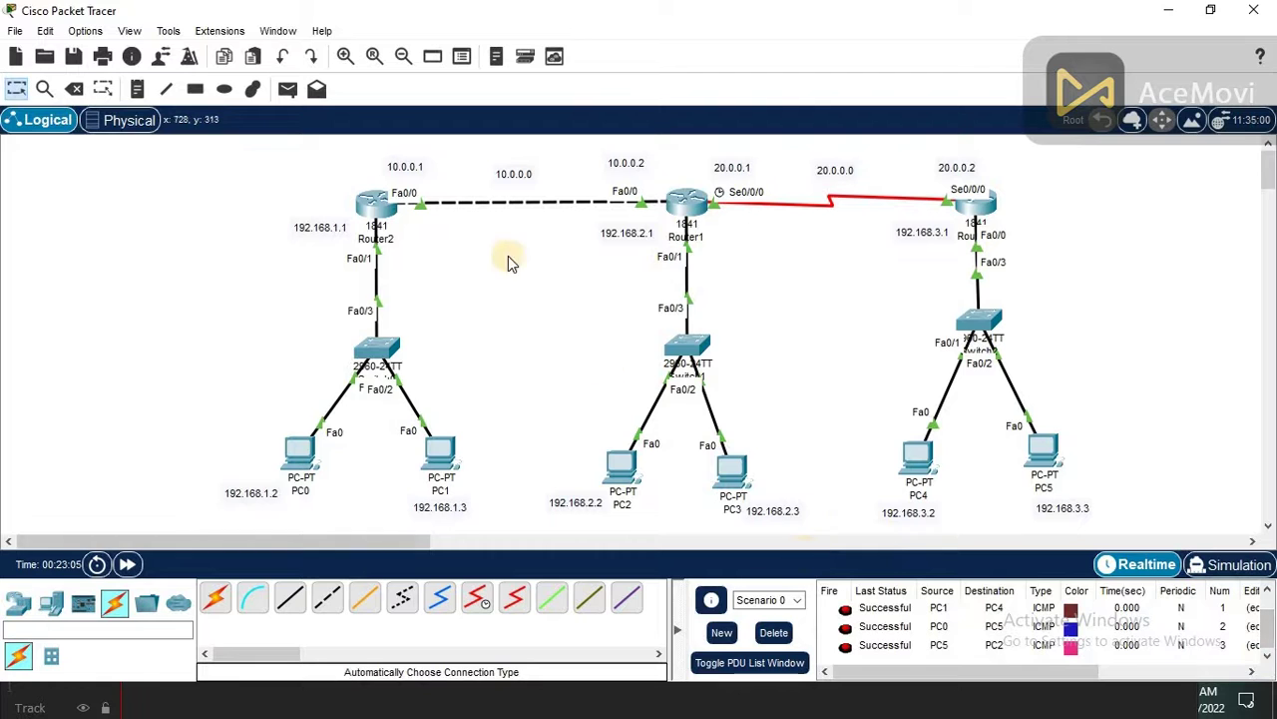
left_click(288, 92)
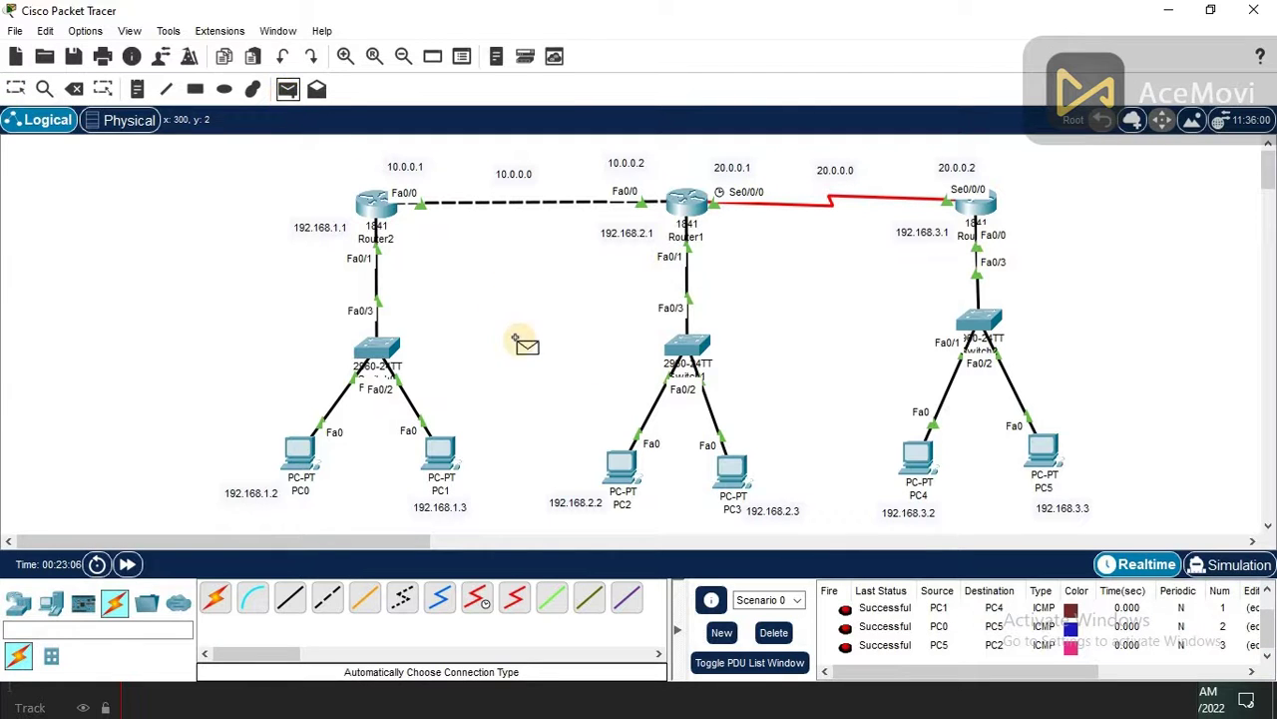
left_click(920, 464)
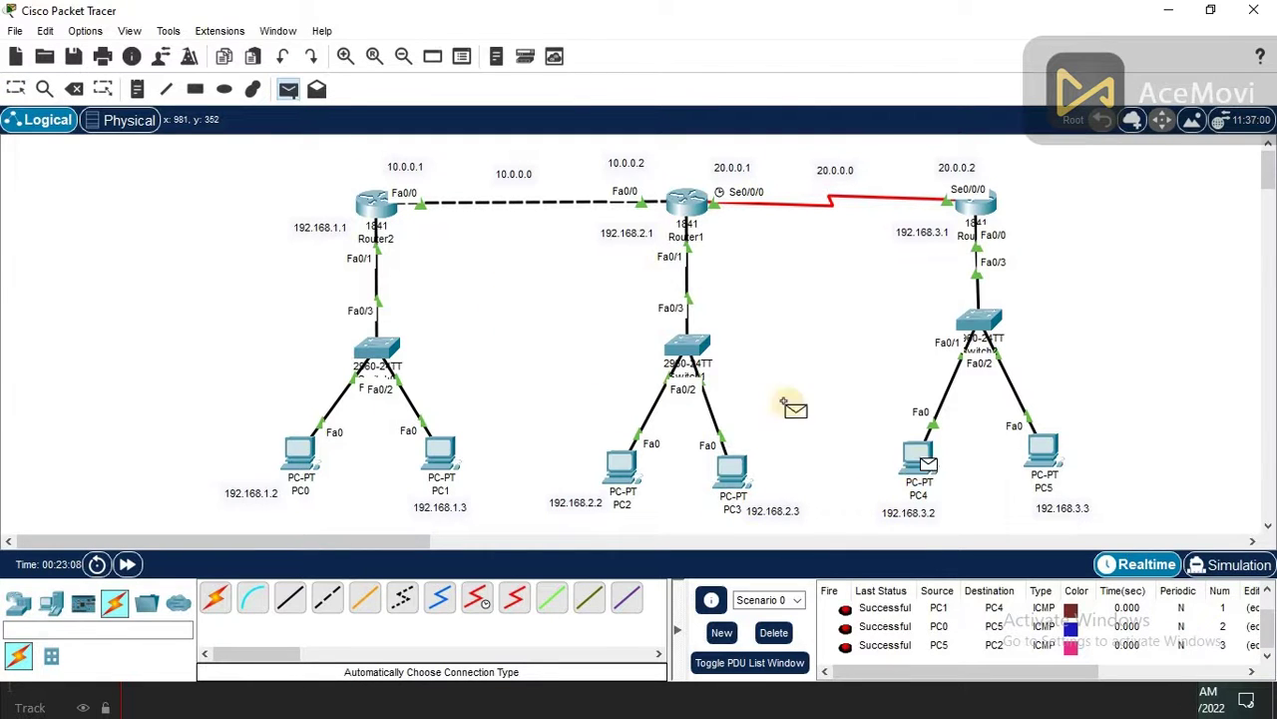
left_click(625, 463)
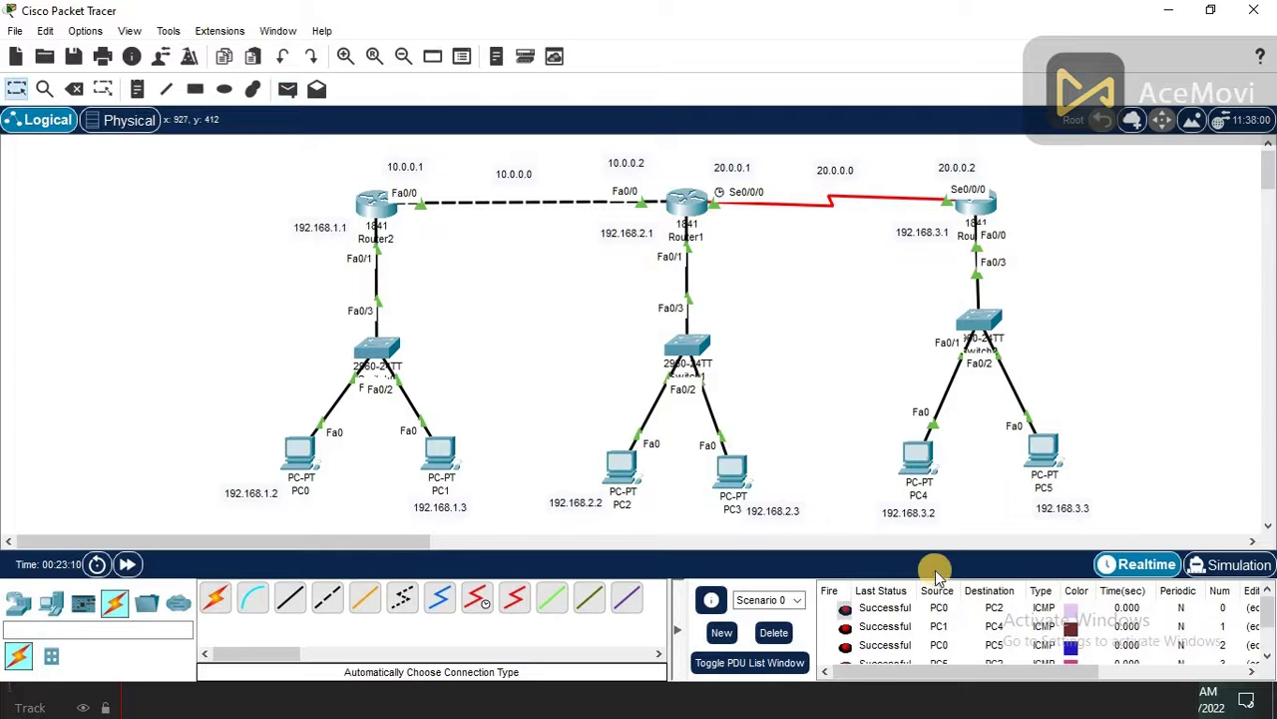
Send simple PDUs from PC0 to Router0 and from PC3 to Router2, checking each test's entry in the PDU list.
scroll(1269, 623, "down", 2)
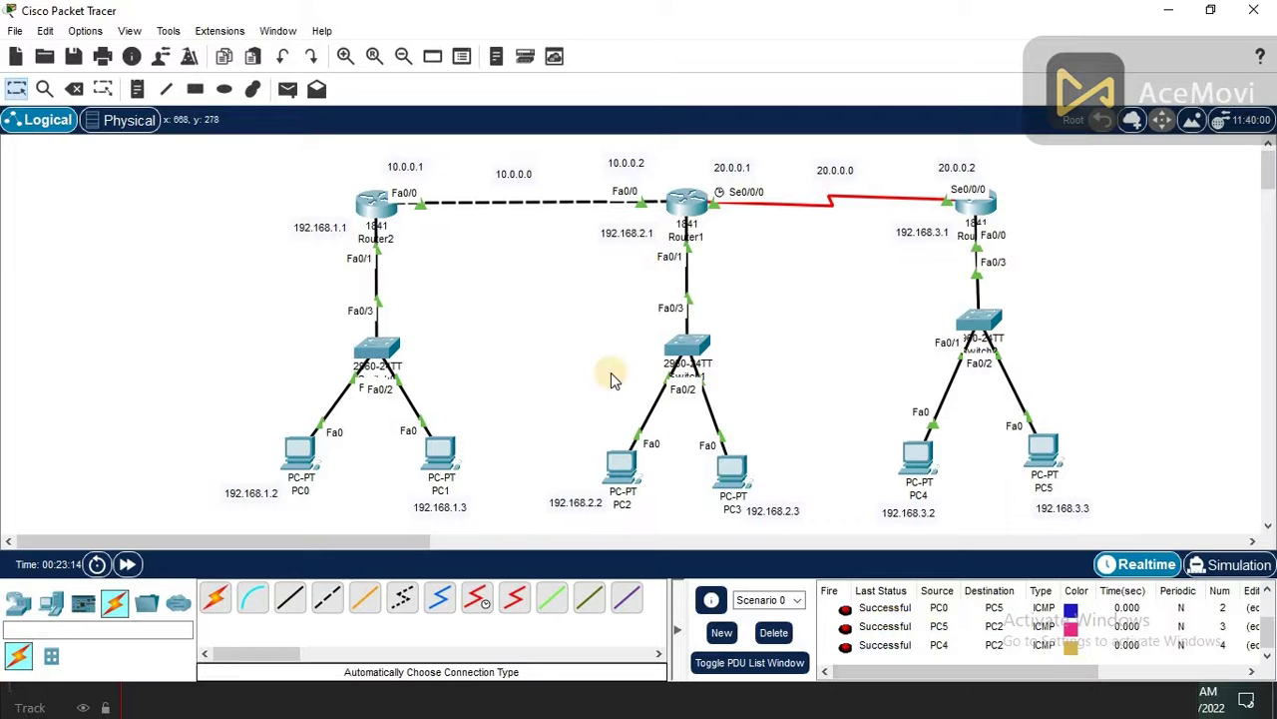
left_click(288, 90)
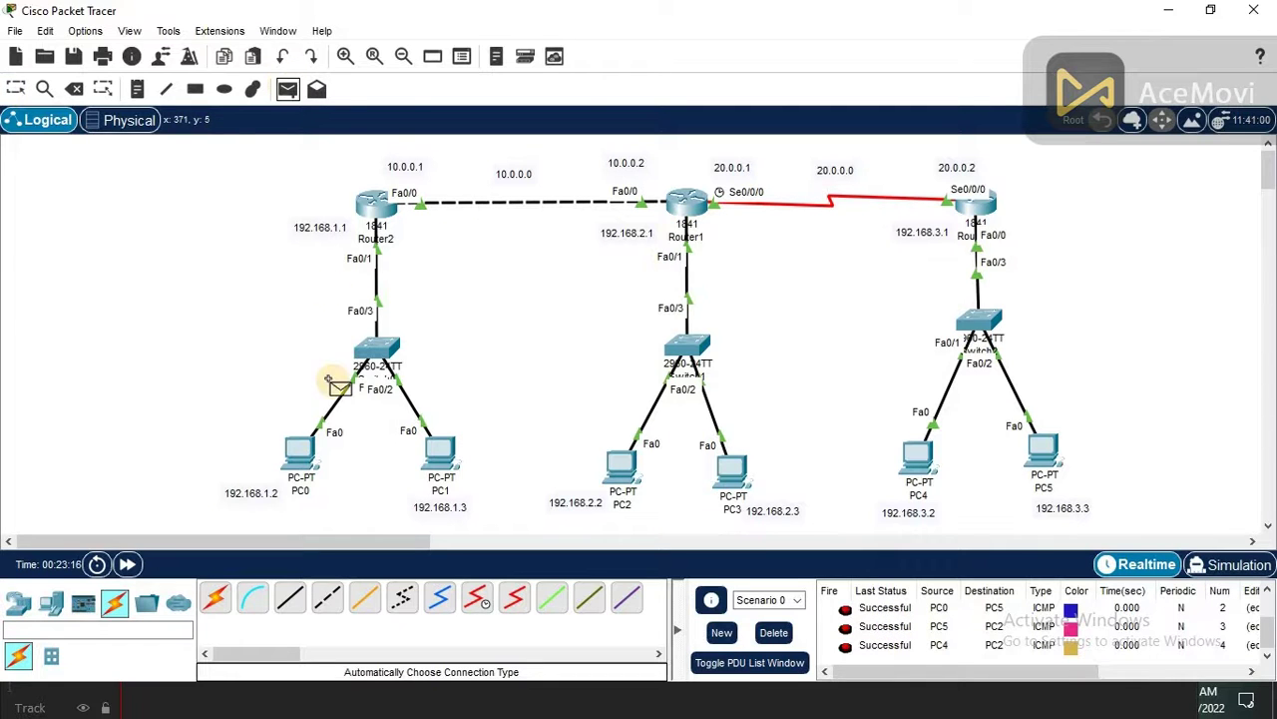
left_click(302, 450)
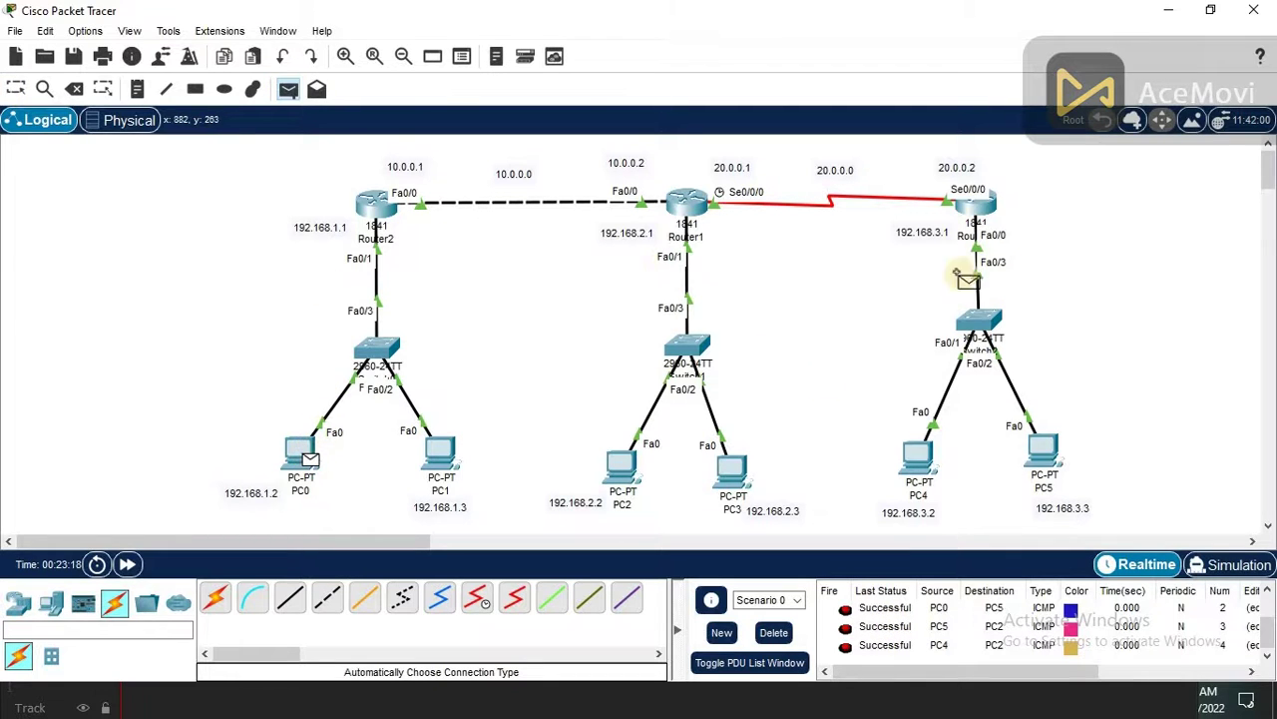
left_click(983, 219)
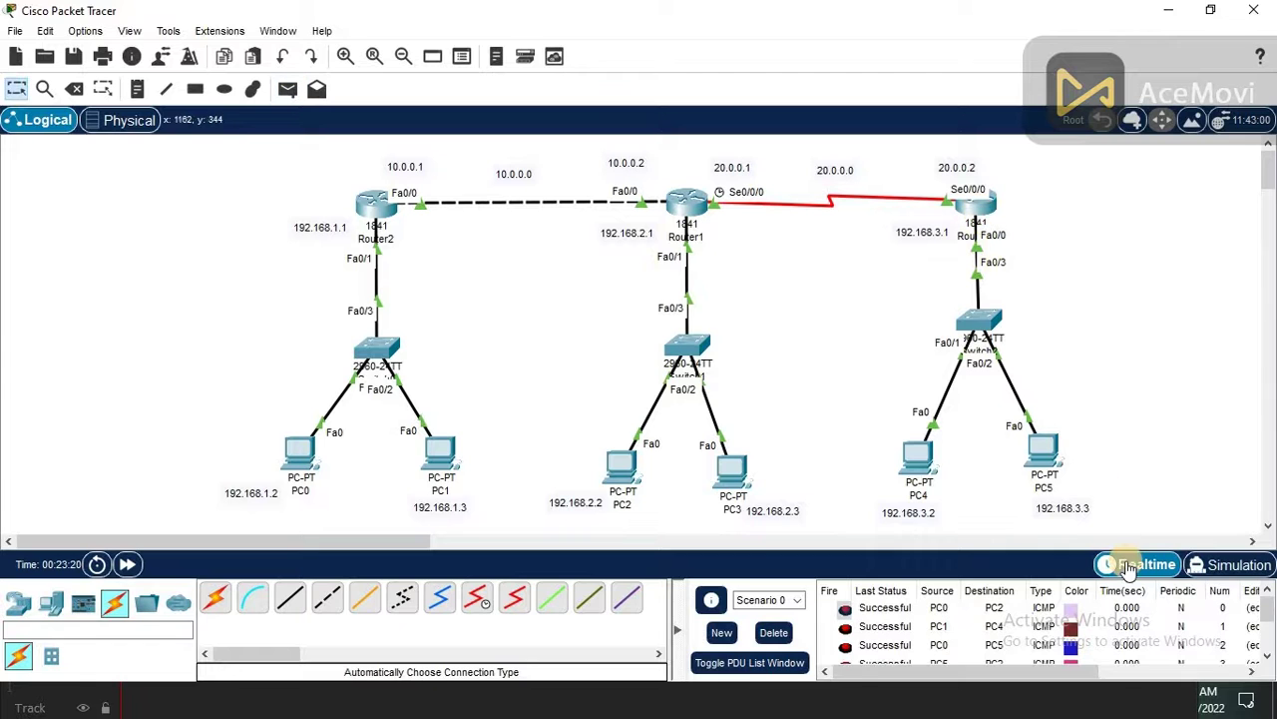
left_click_drag(1273, 623, 1272, 661)
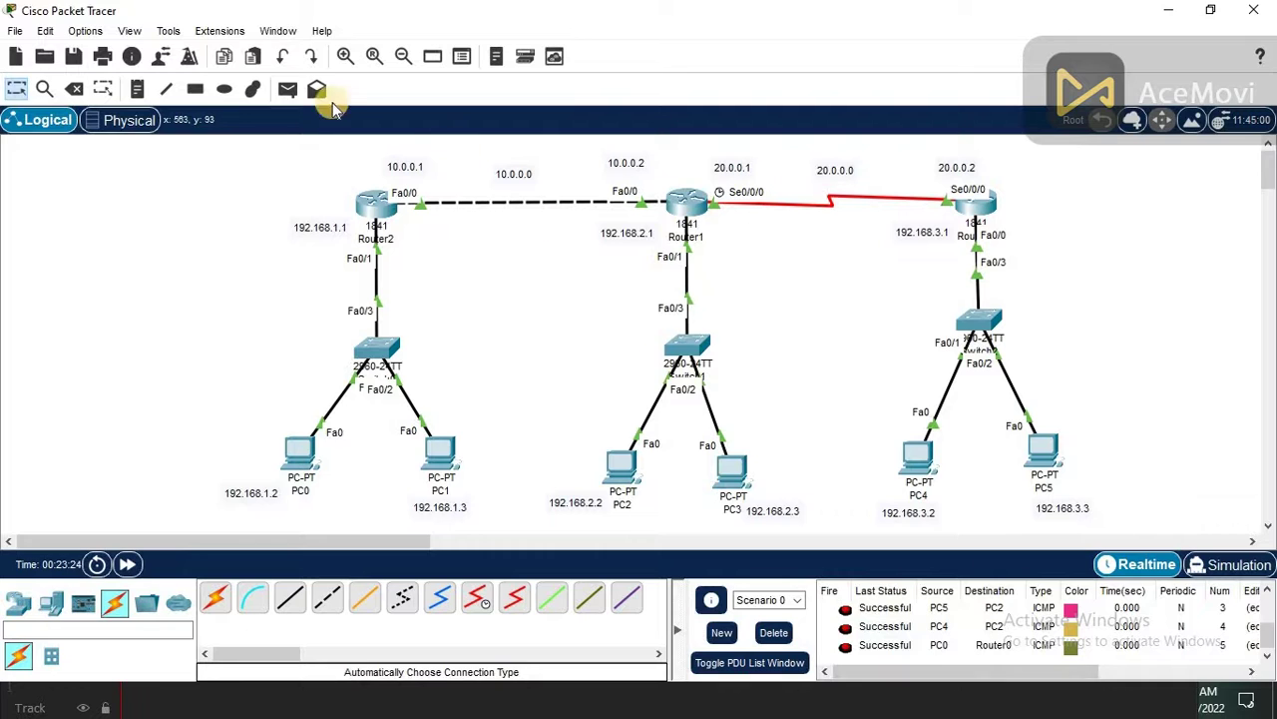
left_click(289, 92)
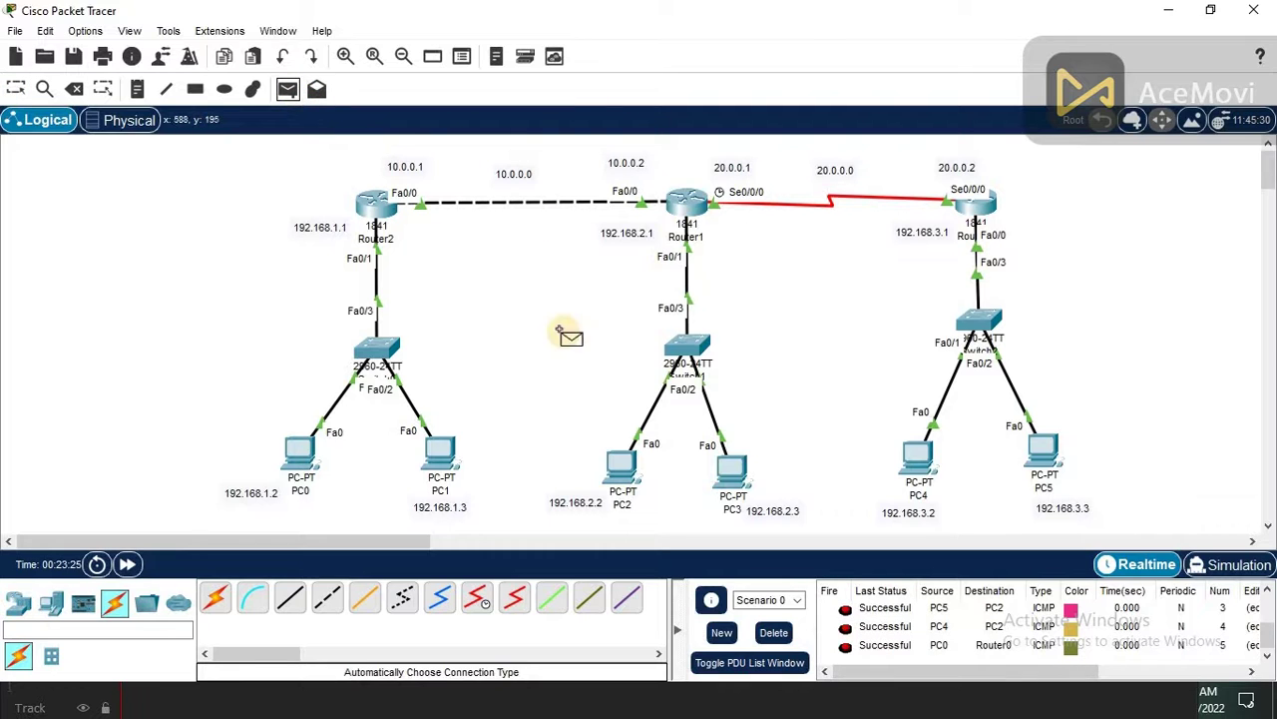
left_click(733, 473)
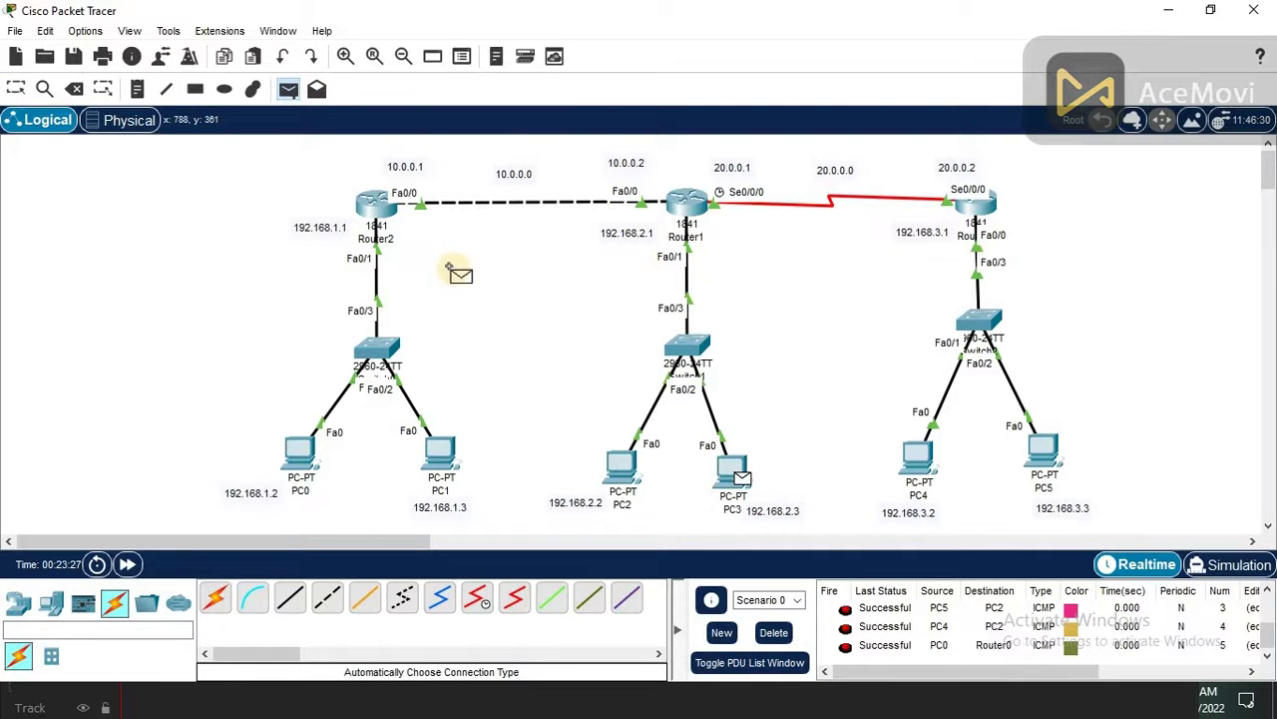
left_click(378, 205)
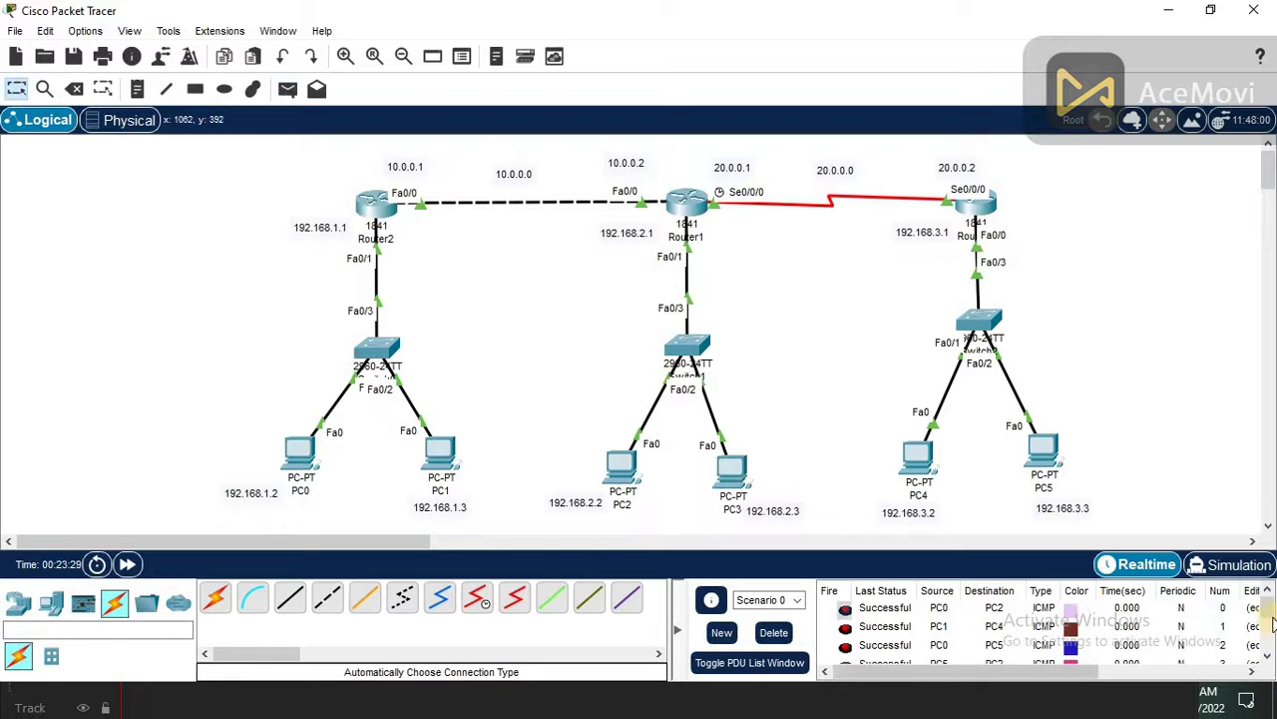
scroll(1267, 619, "down", 3)
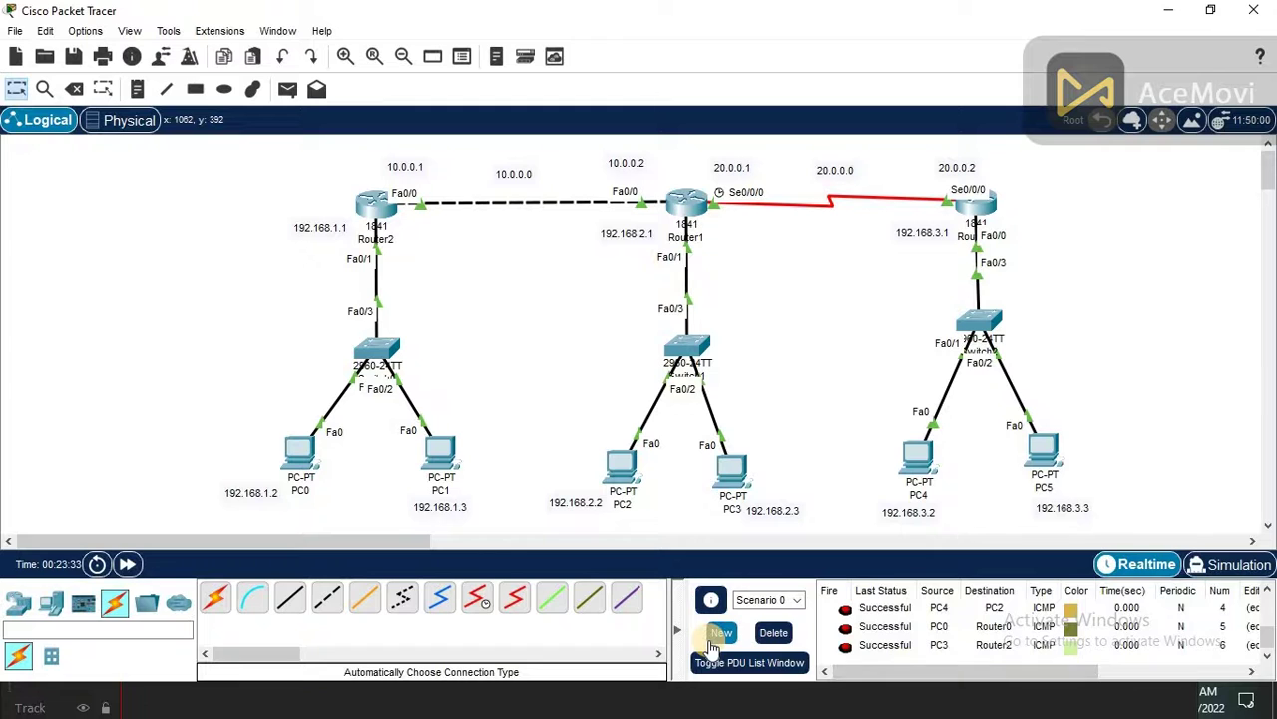
Delete all test PDUs of Scenario 0 and collapse the PDU list area.
left_click(773, 633)
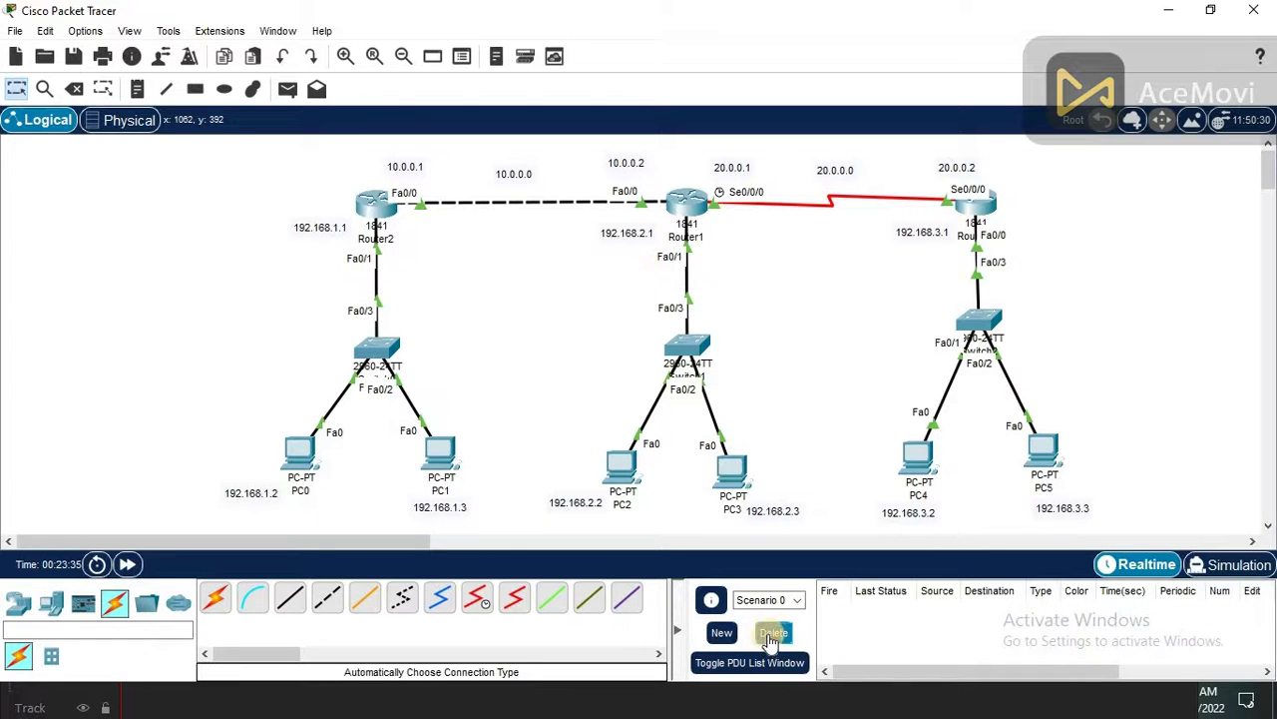
left_click(674, 633)
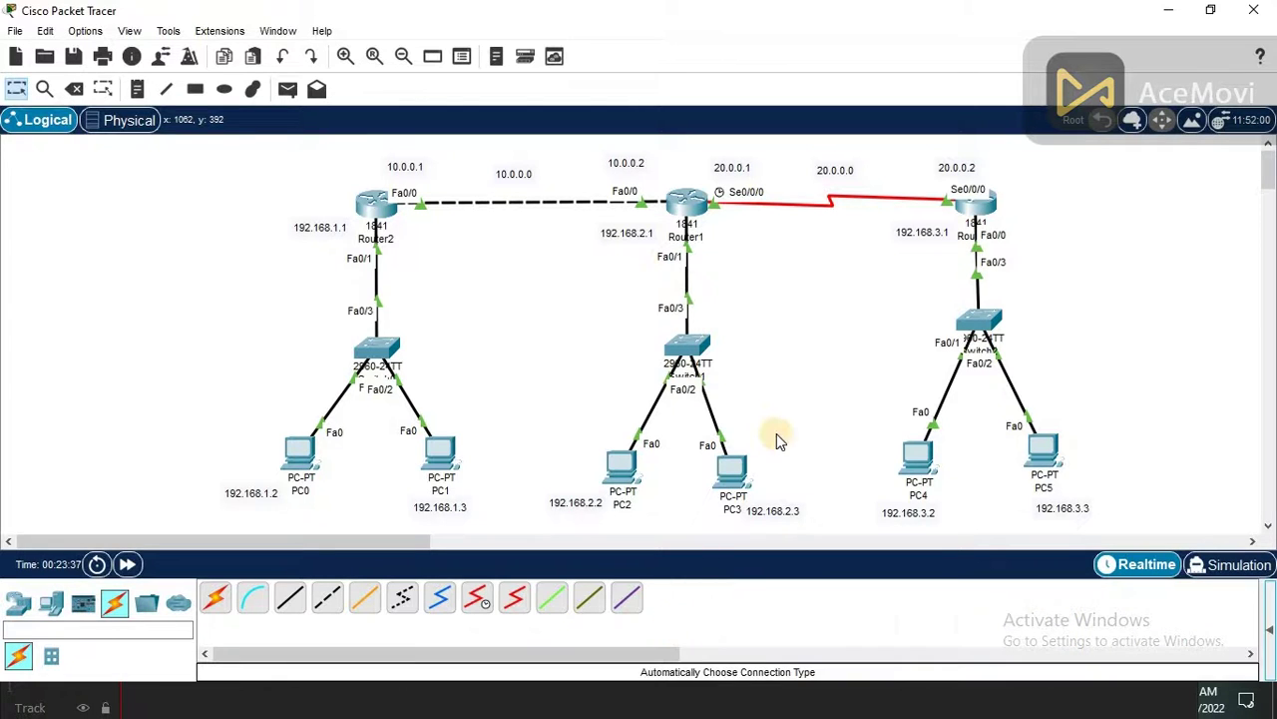